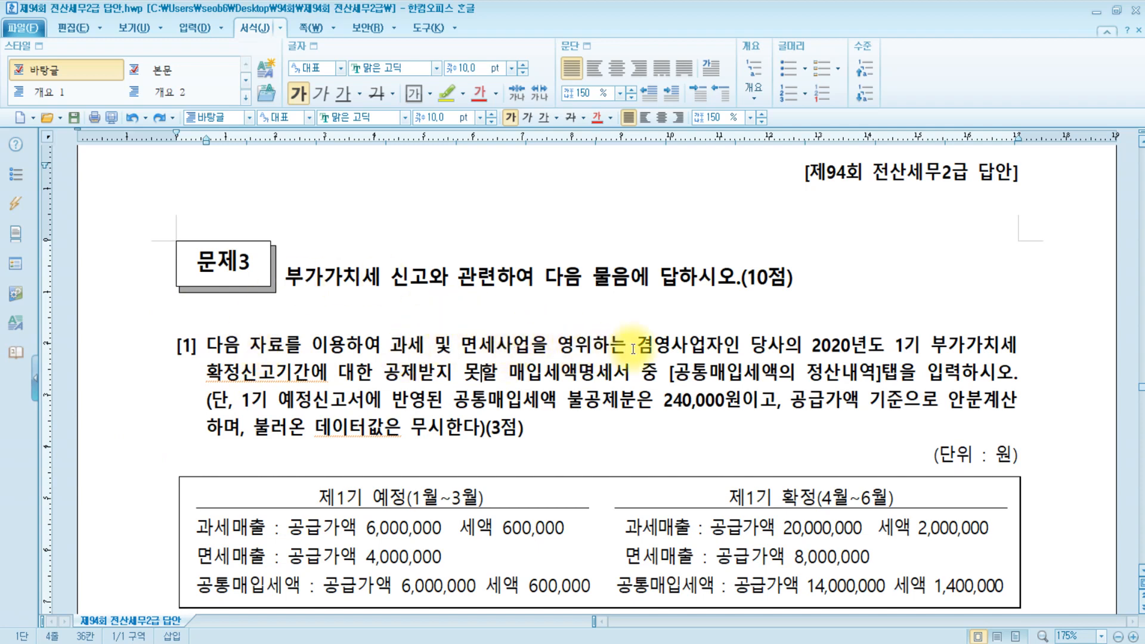
Highlight the words 겸영사업자 and 확정 in yellow.
drag(633, 349, 722, 349)
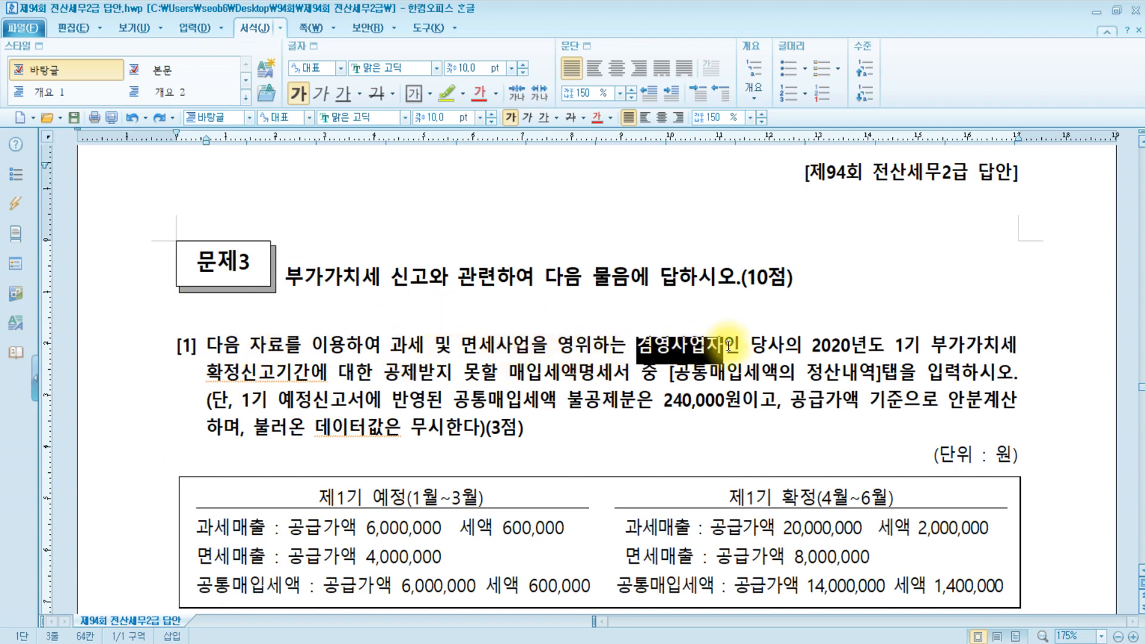
click(449, 96)
click(906, 359)
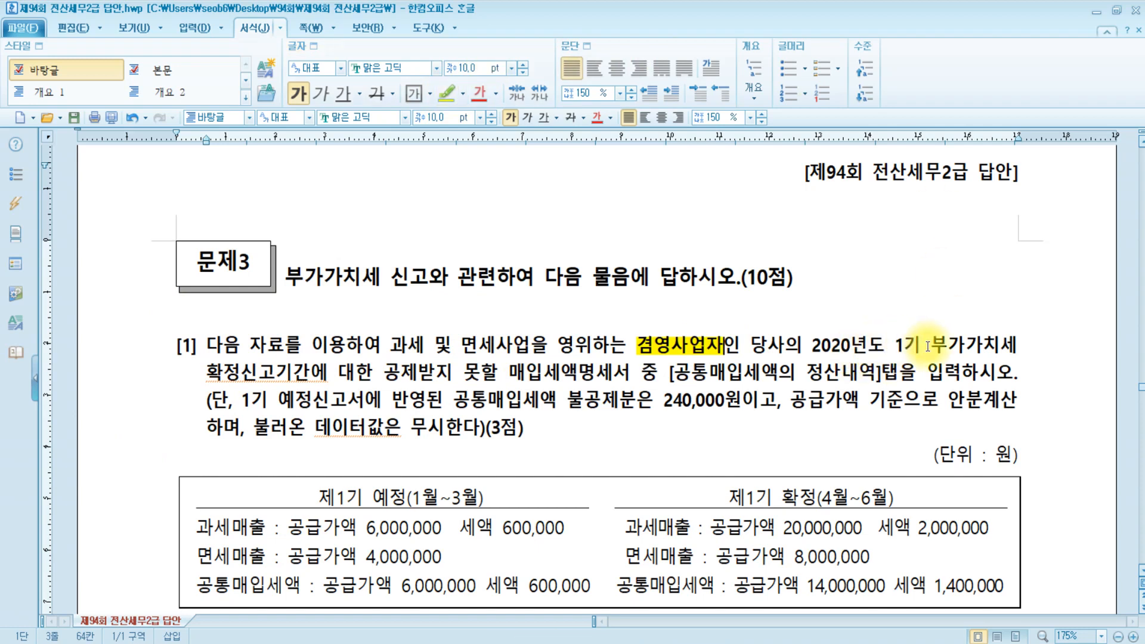
click(206, 373)
drag(206, 373, 241, 373)
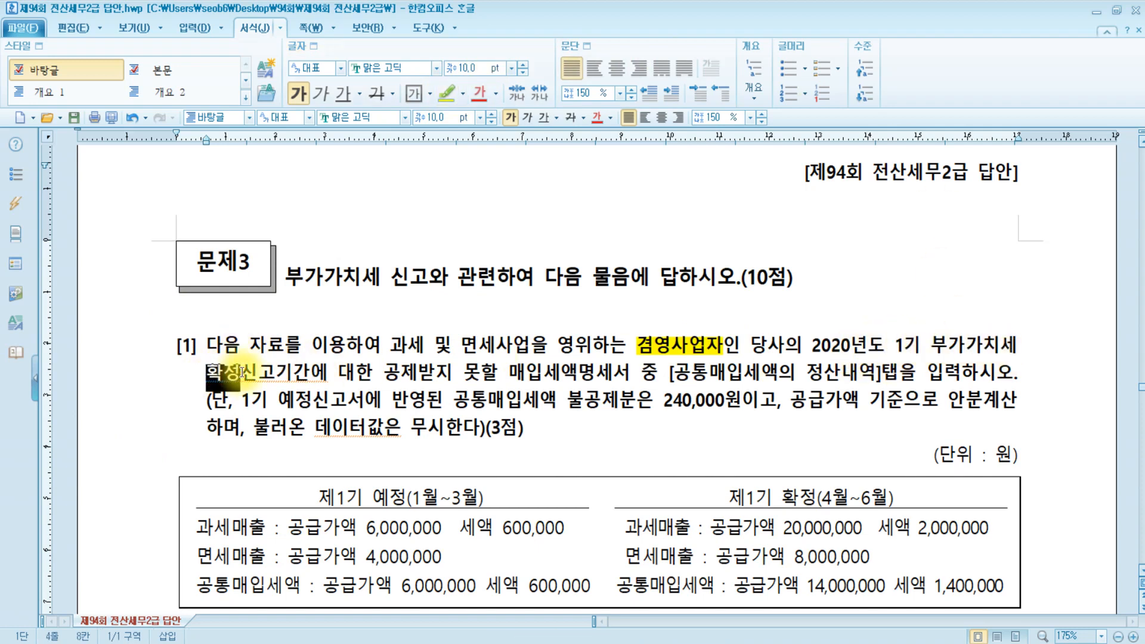
click(448, 93)
Highlight the settlement tab name and the 240,000원 non-deductible phrase in yellow.
drag(384, 372, 896, 374)
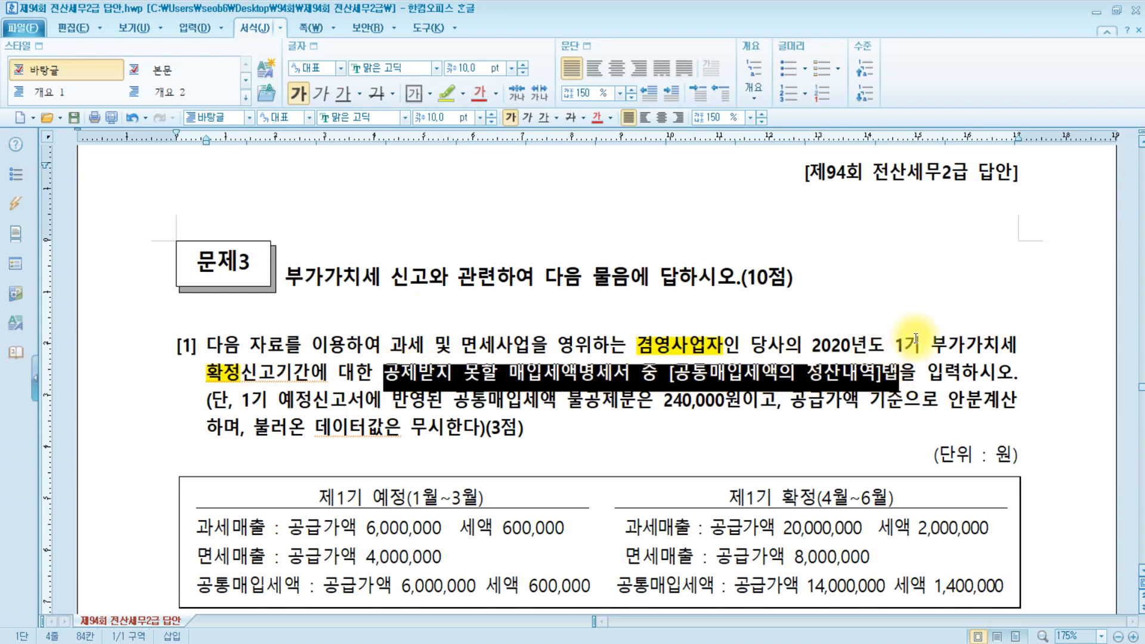
click(446, 94)
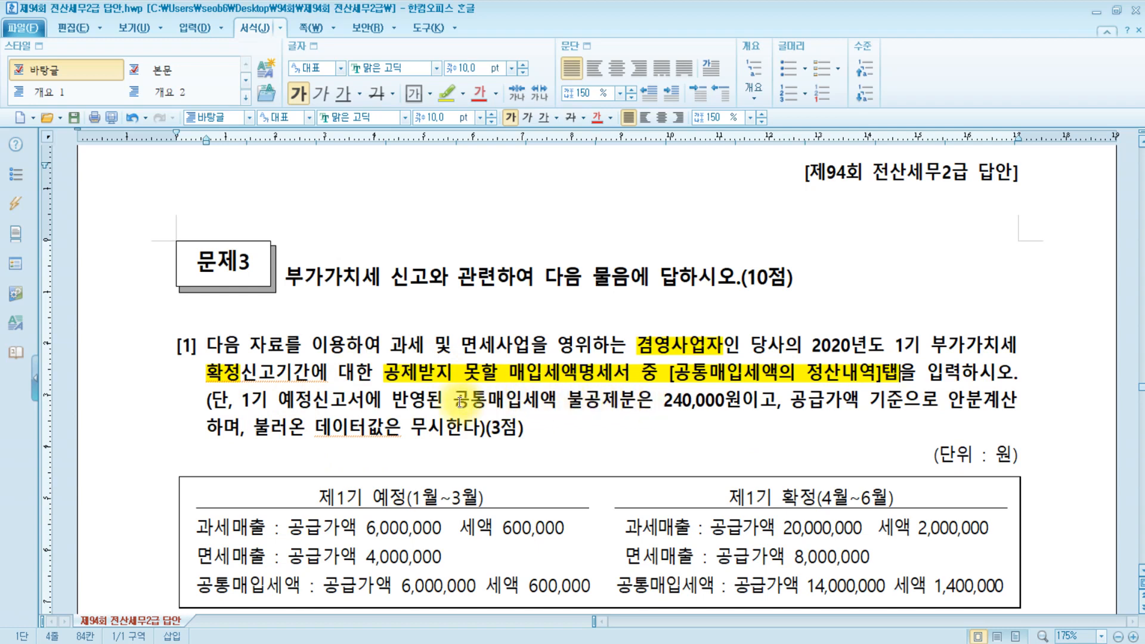
drag(454, 401, 741, 402)
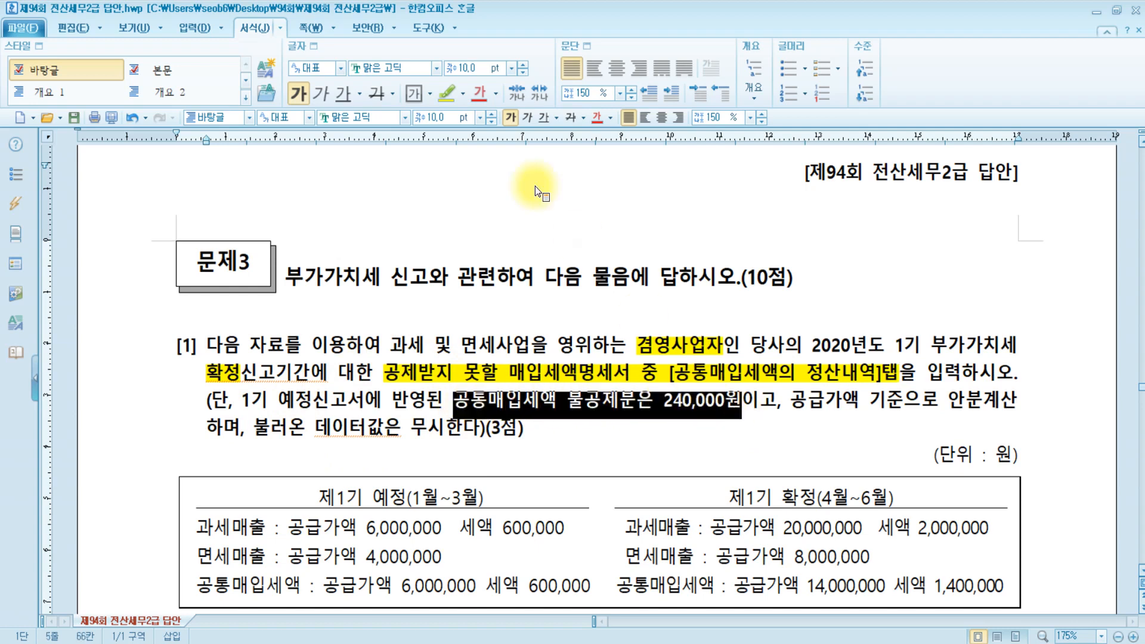
click(447, 94)
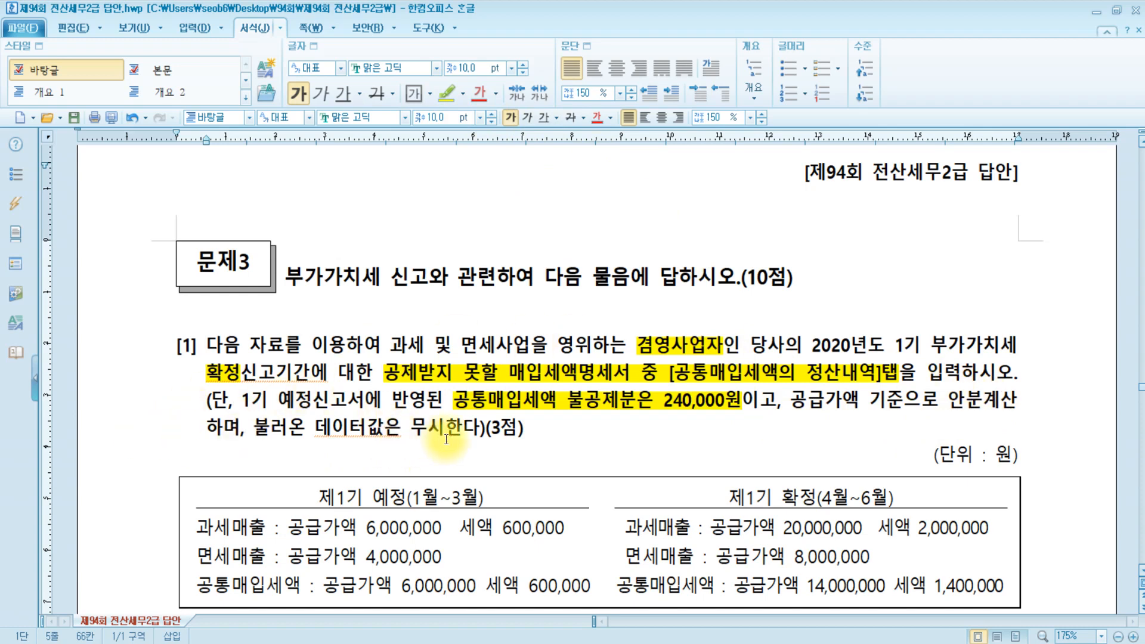
click(566, 434)
scroll(582, 388, down, 3)
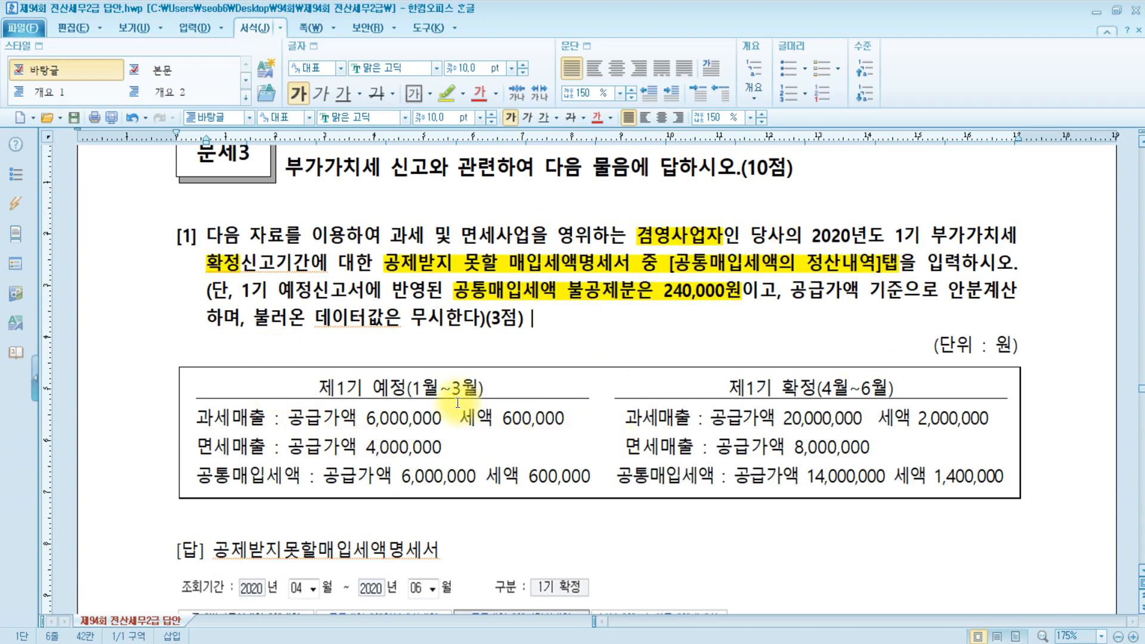
Highlight 세액 600,000 in the data table in yellow.
click(221, 447)
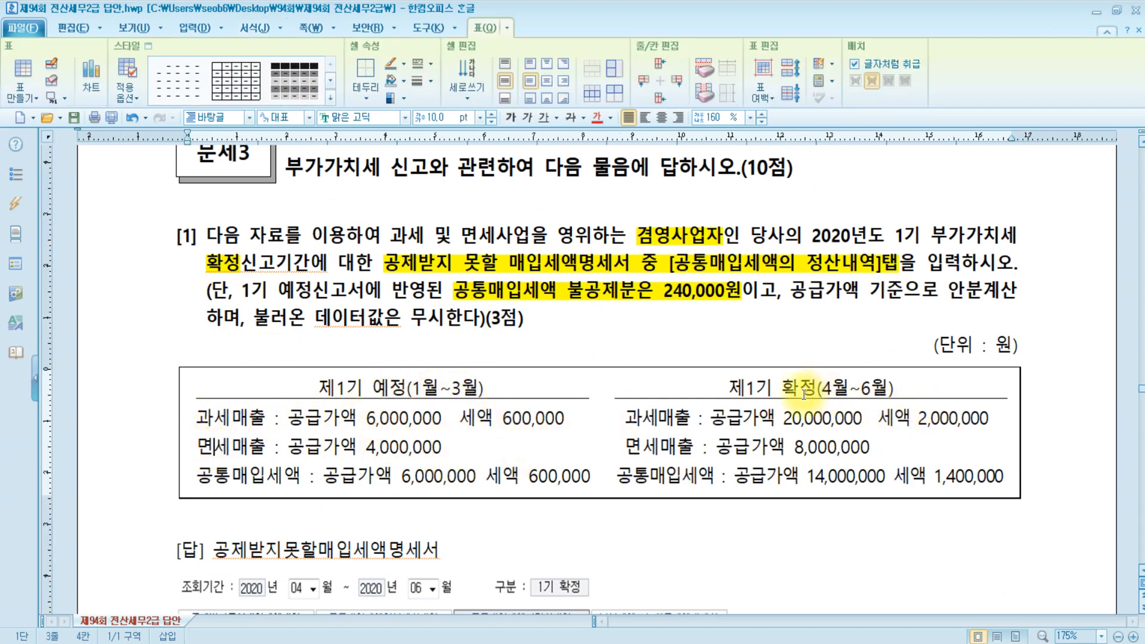
click(784, 389)
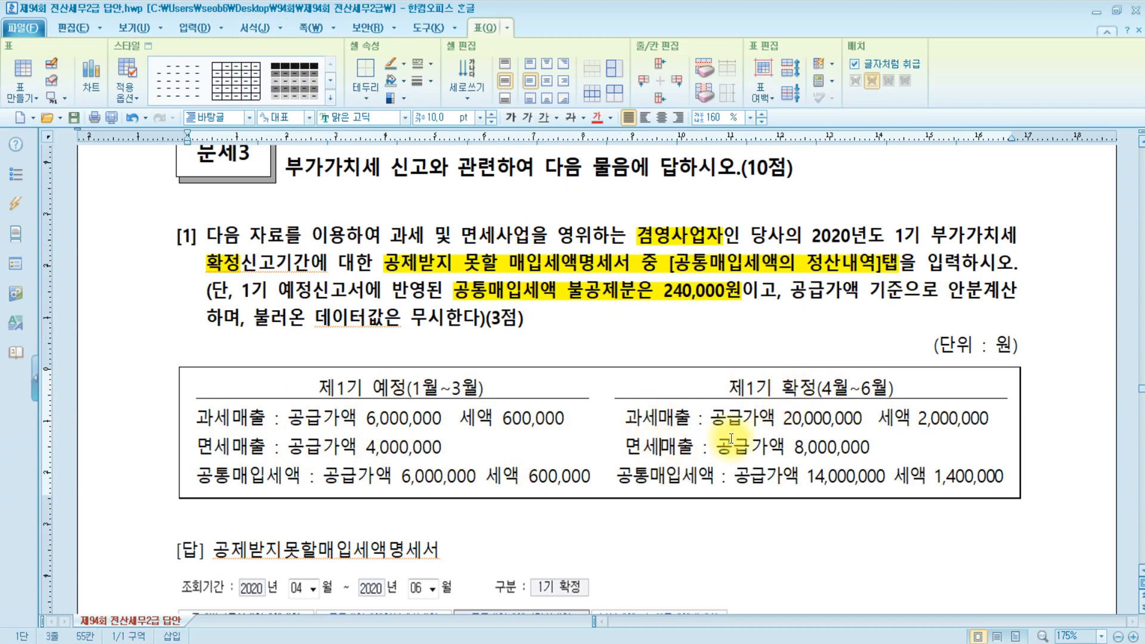
click(805, 456)
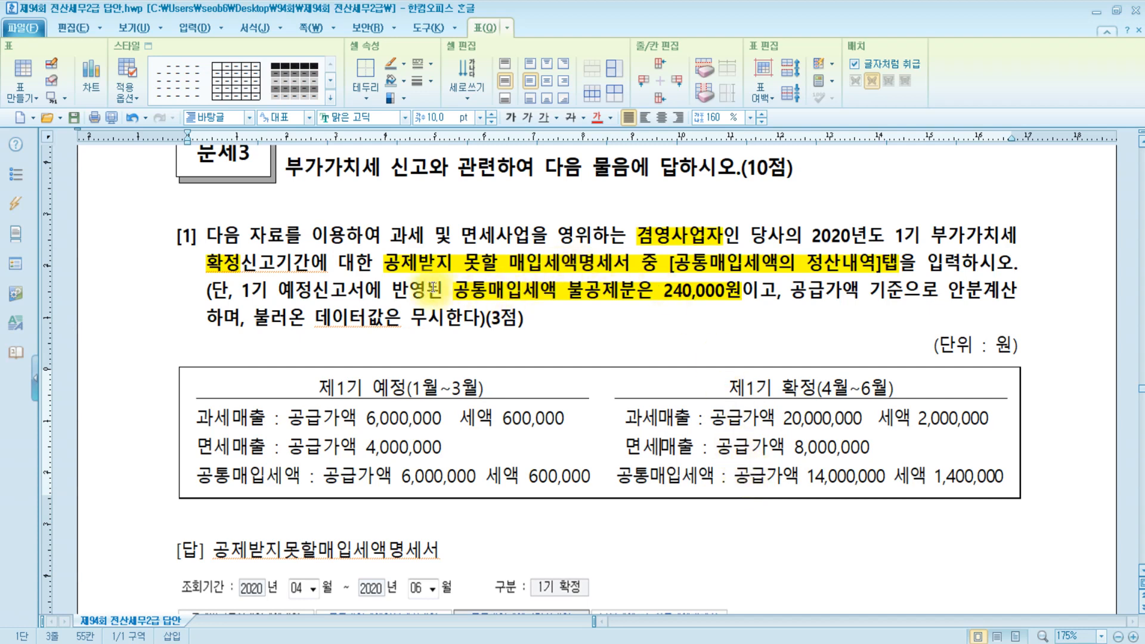
drag(558, 295, 758, 295)
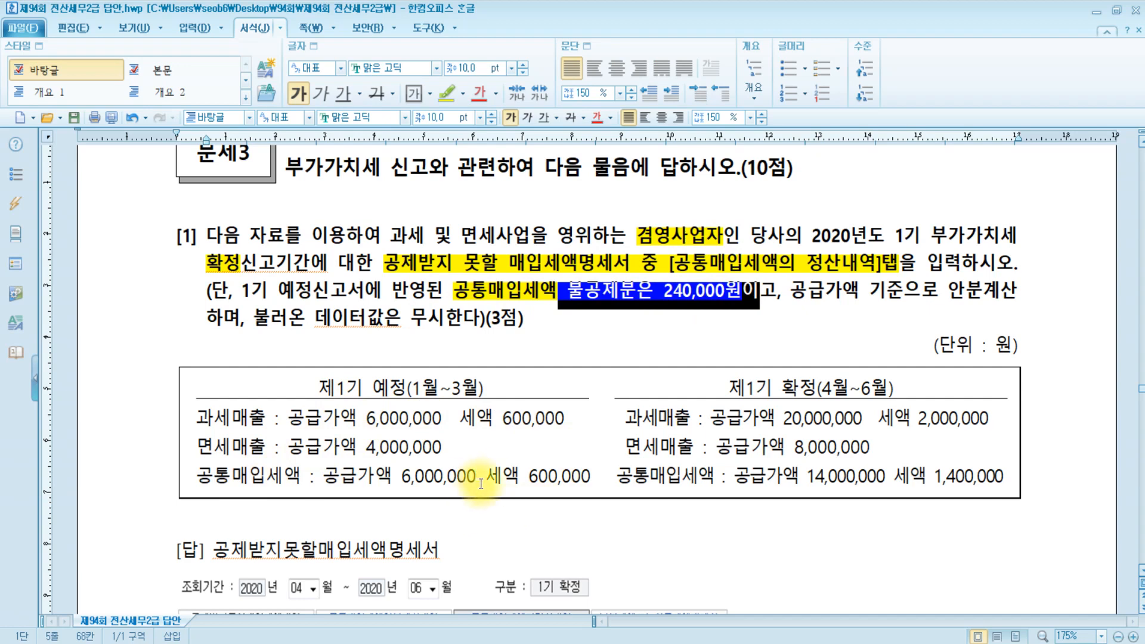
drag(494, 475, 591, 477)
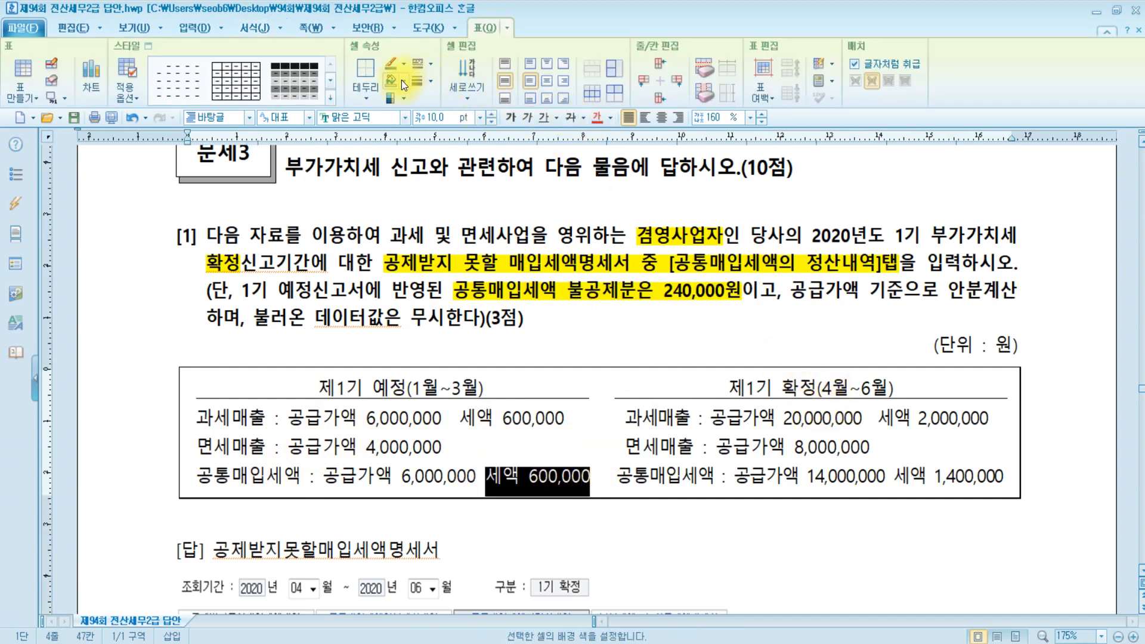
click(268, 30)
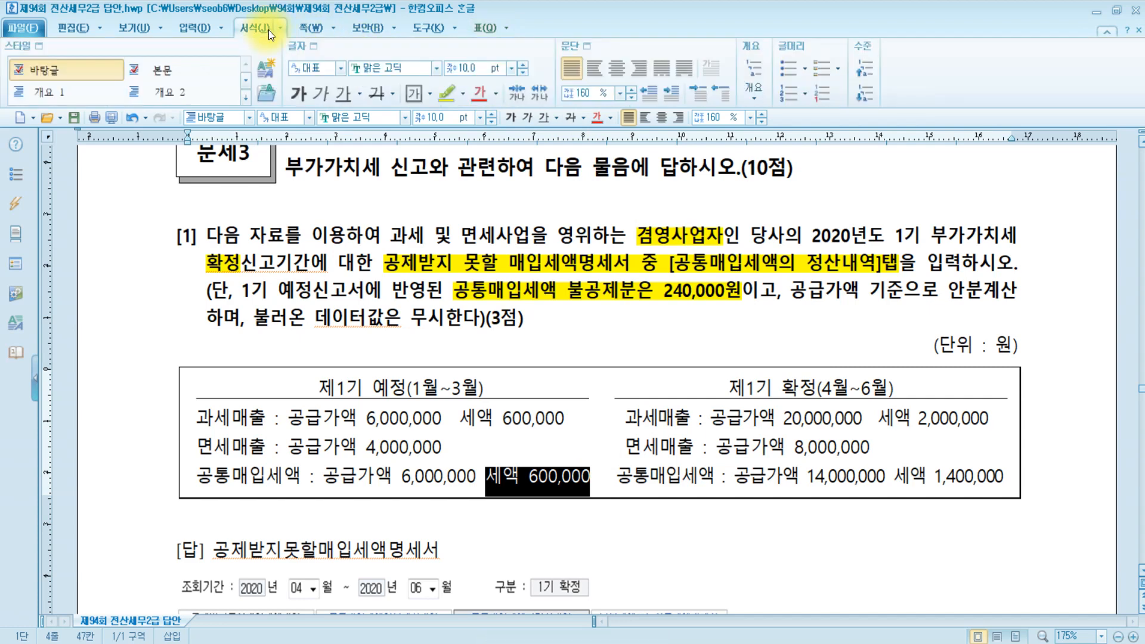
click(447, 90)
Highlight 세액 1,400,000 in yellow and bring KcLep to the front.
drag(895, 475, 1004, 477)
click(446, 94)
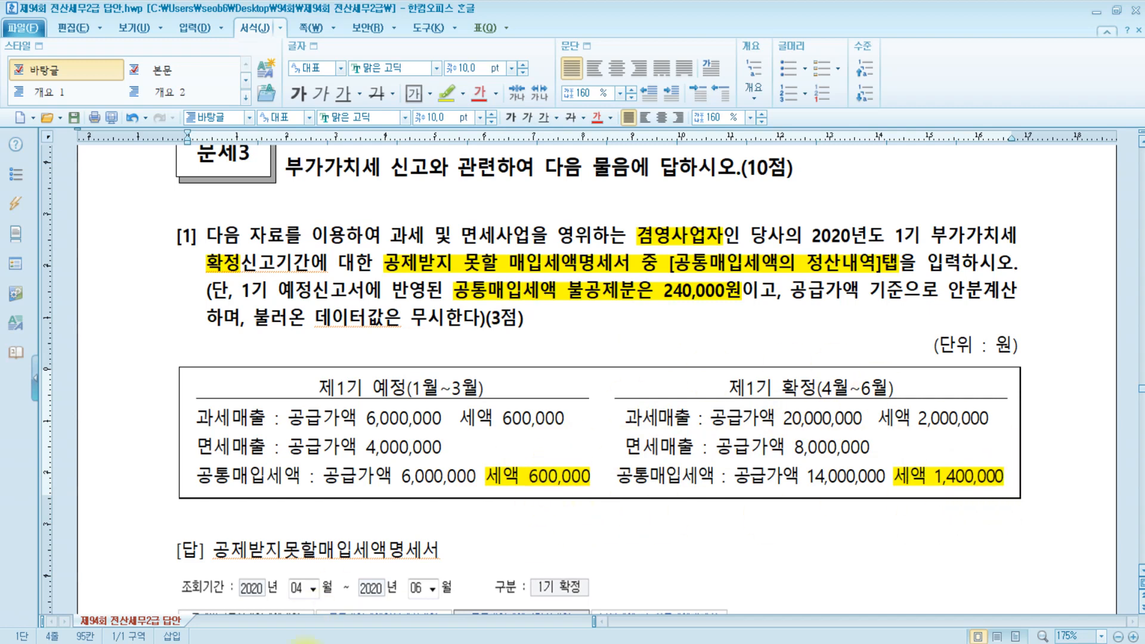
key(alt+Tab)
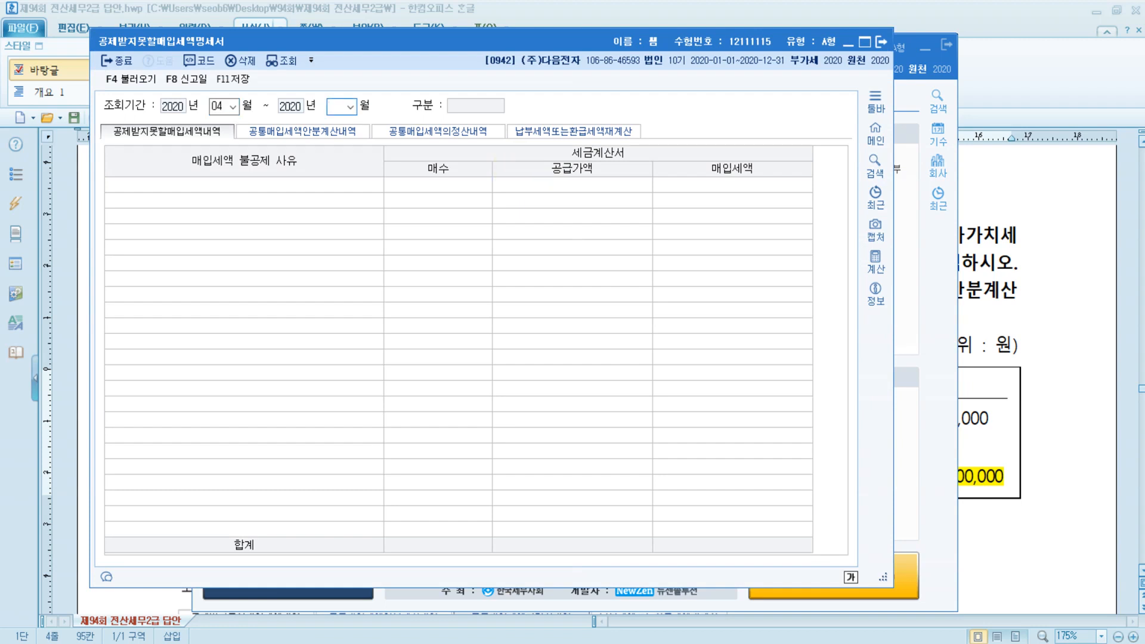
Set June as the end month and choose formula 1.당해과세기간의 공급가액기준, declining voucher loading.
key(Return)
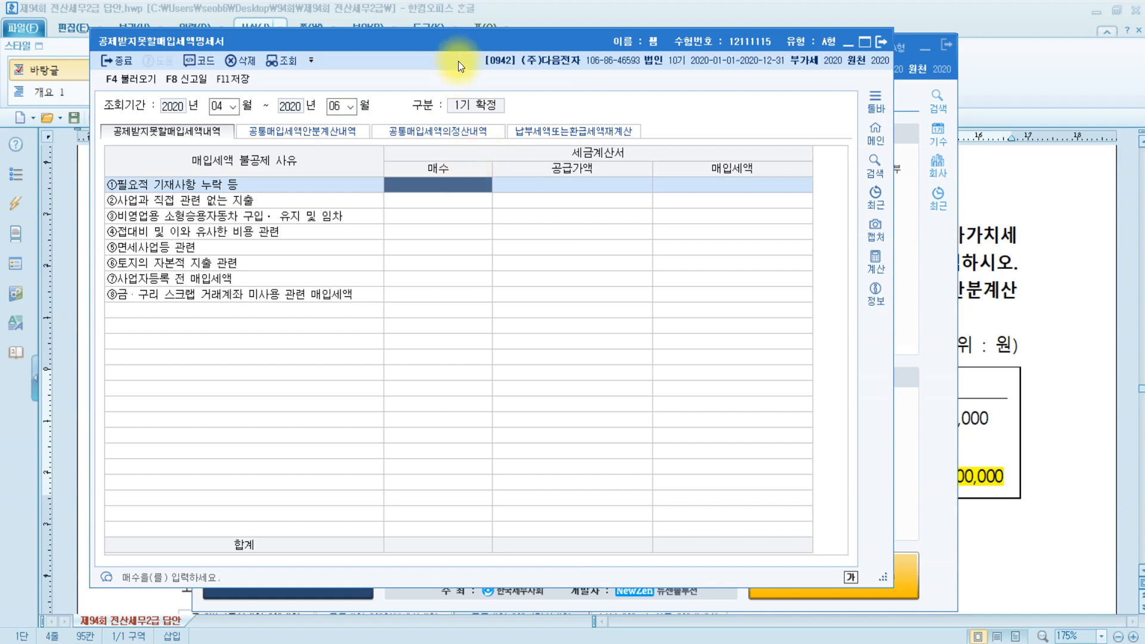
drag(457, 61, 399, 37)
drag(825, 552, 1085, 519)
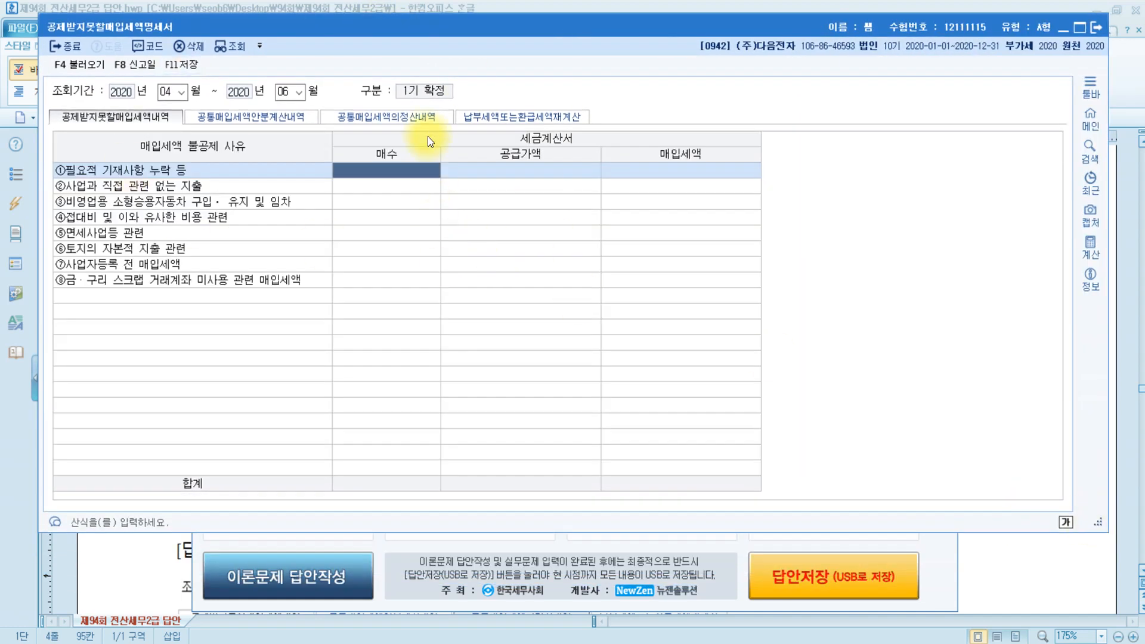
click(419, 115)
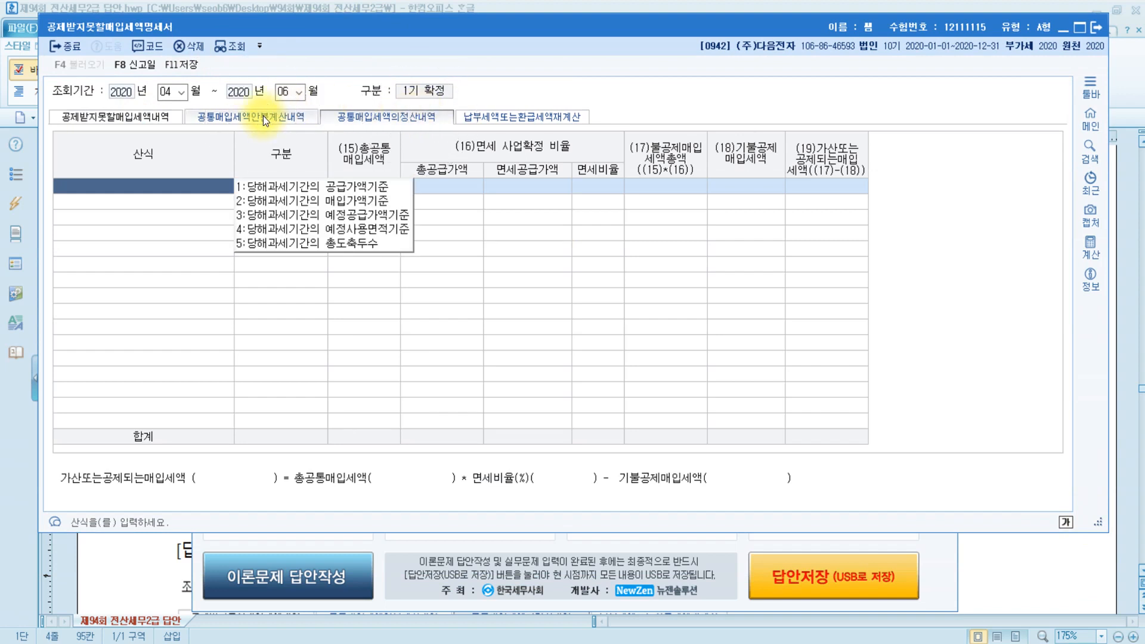
click(376, 186)
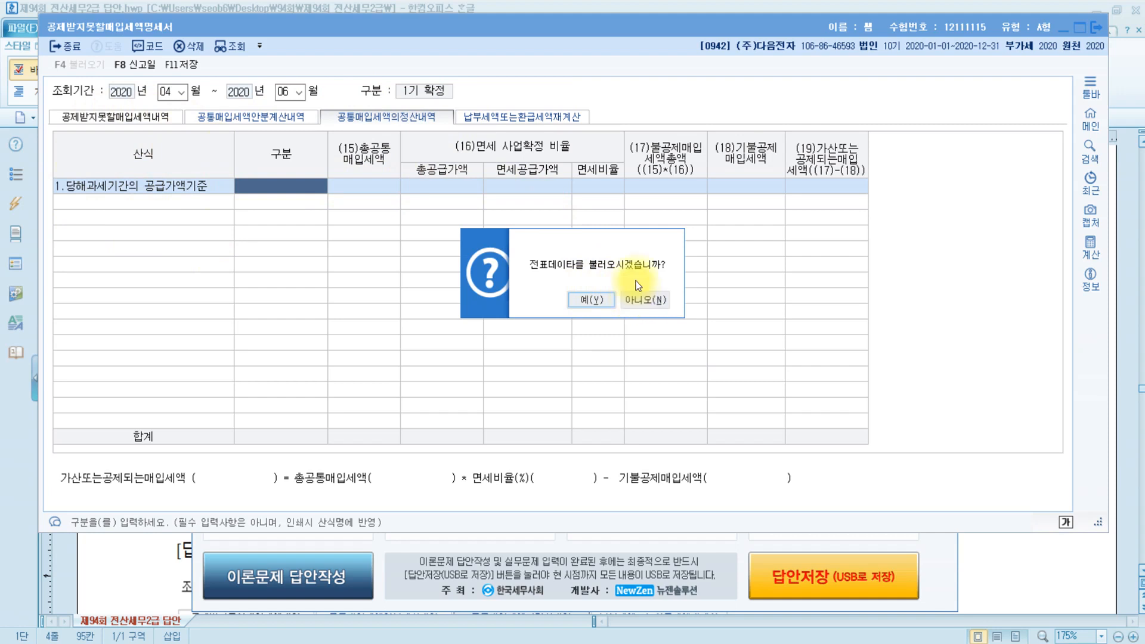
click(658, 299)
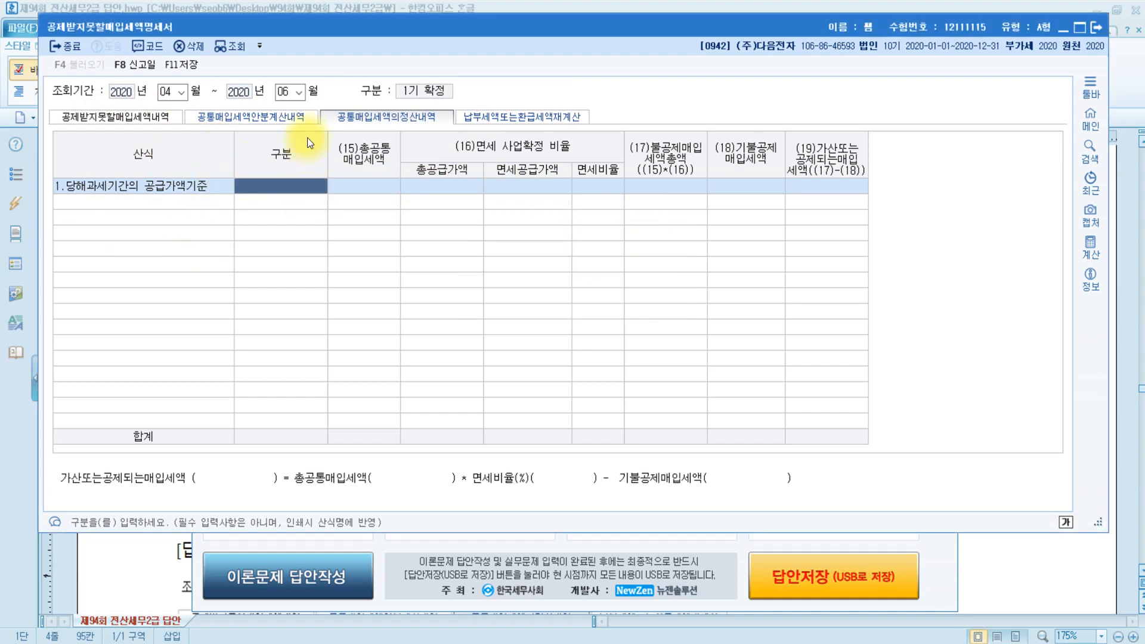
click(375, 187)
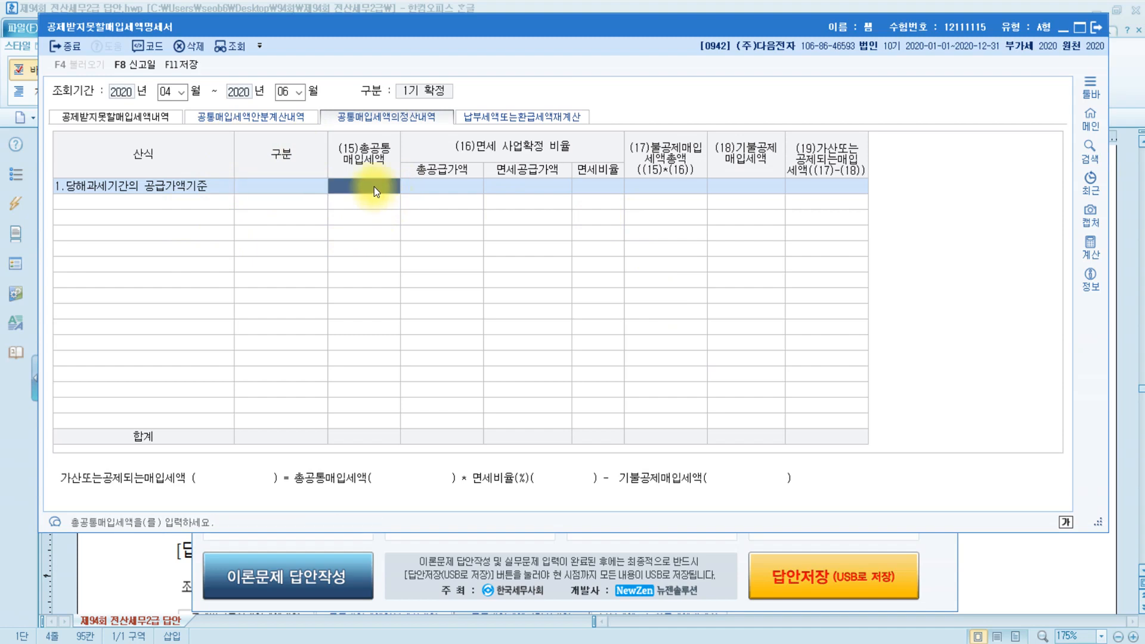
key(alt+Tab)
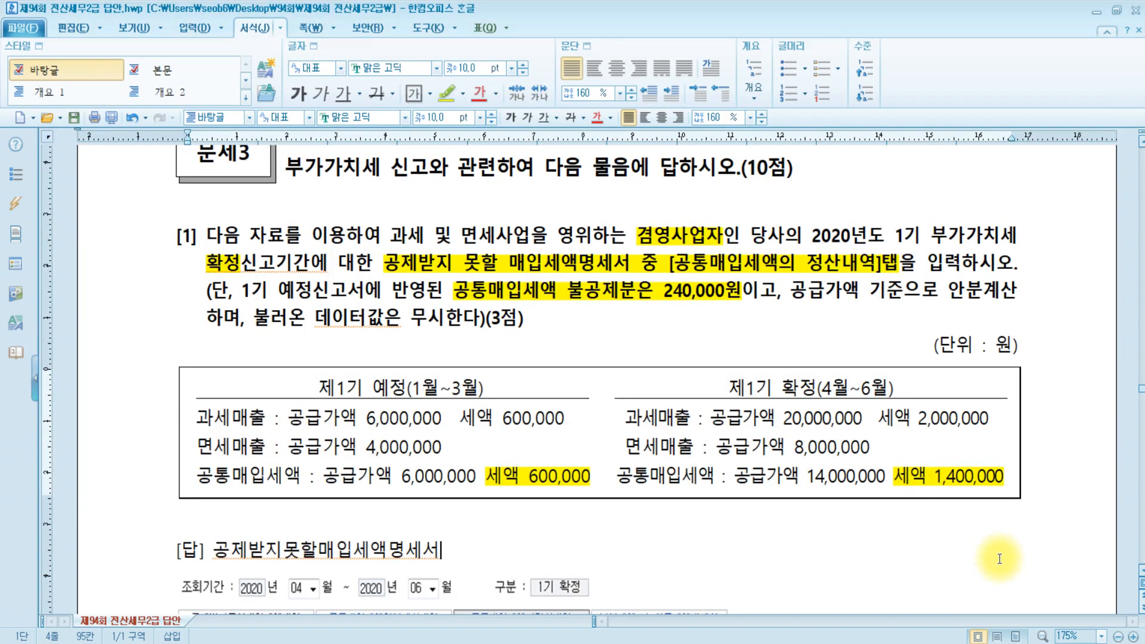
Enter 2,000,000 in the (15)총공통매입세액 cell of the supply-value row.
click(552, 479)
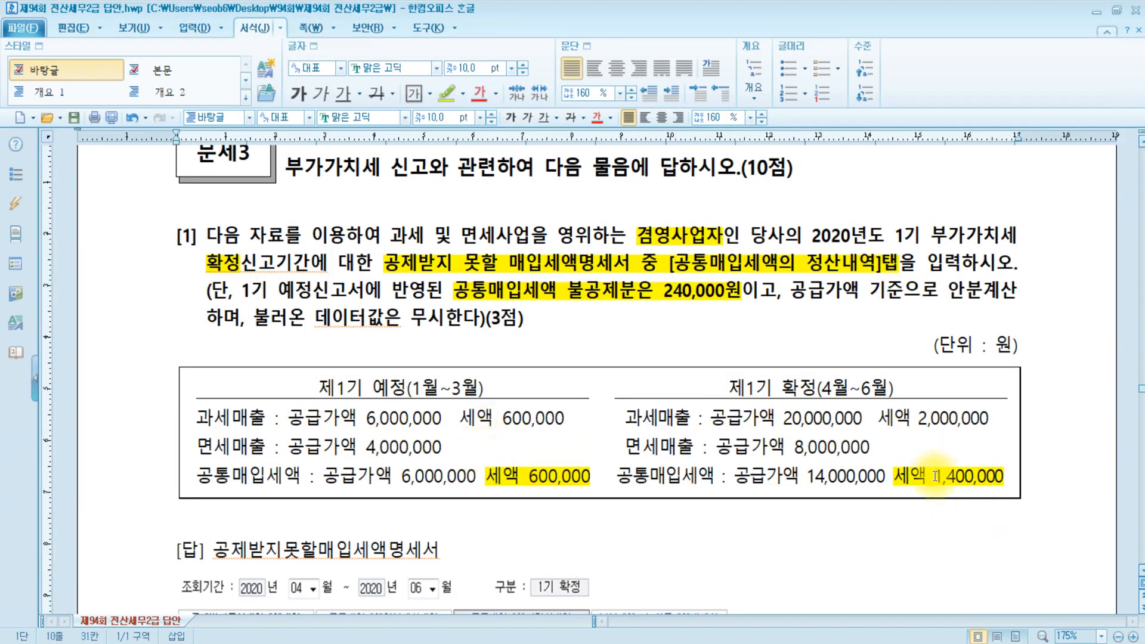
key(alt+Tab)
click(388, 185)
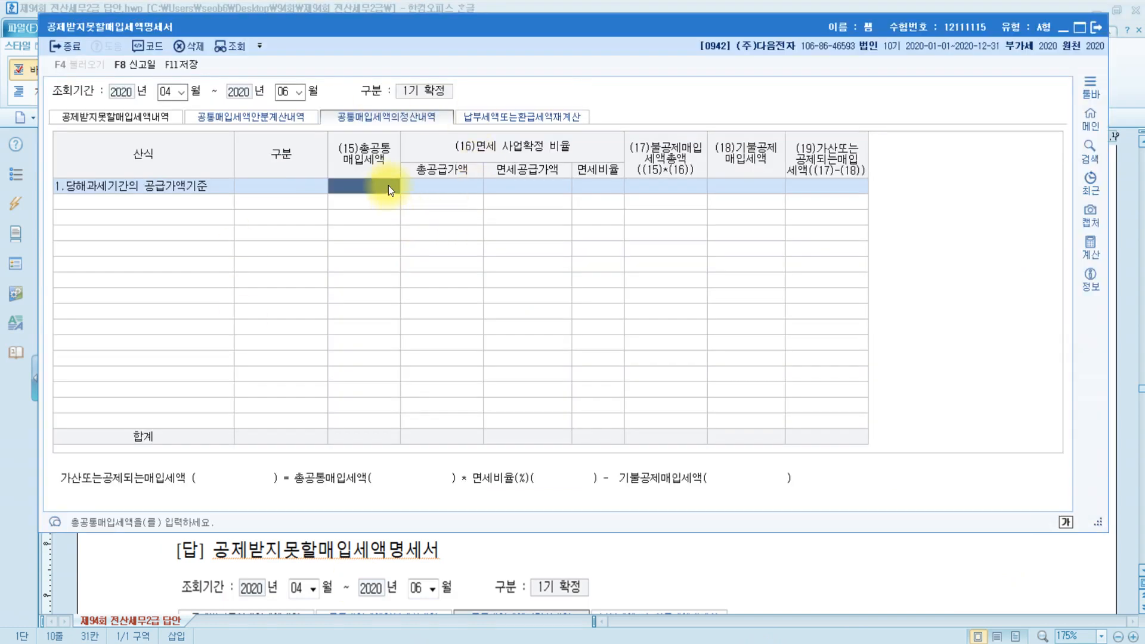
text(2000000)
key(Return)
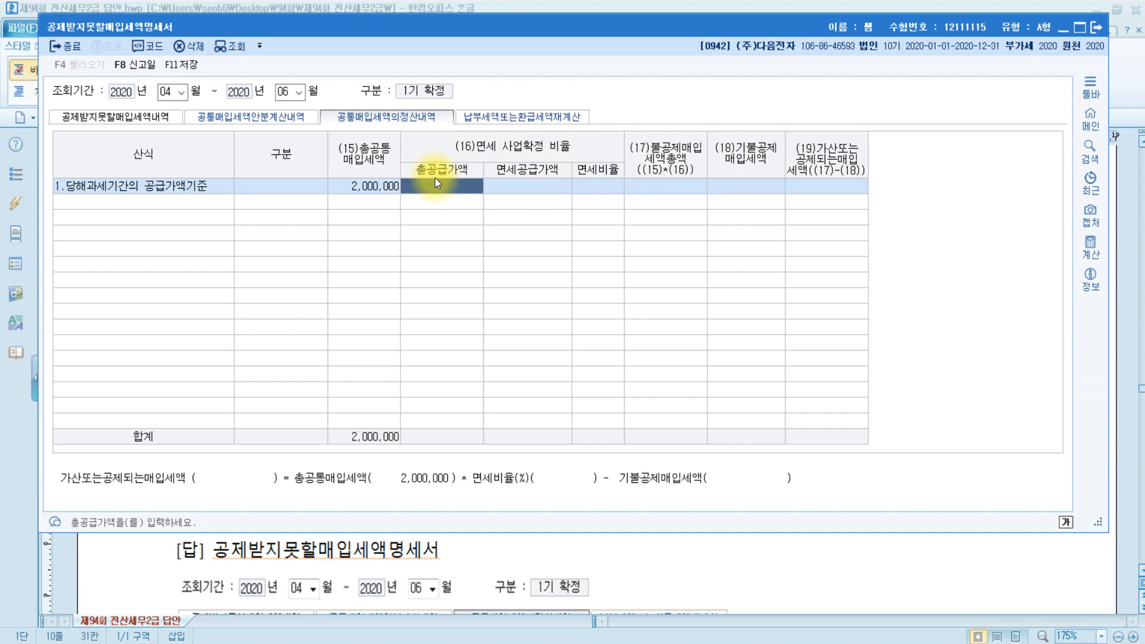
click(539, 188)
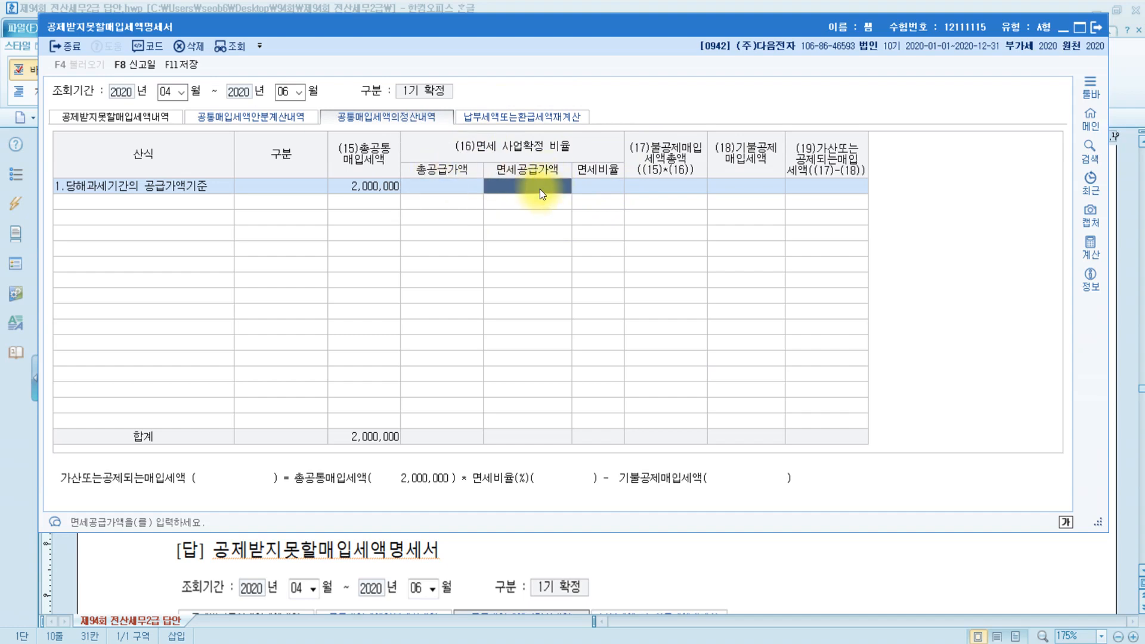
click(874, 580)
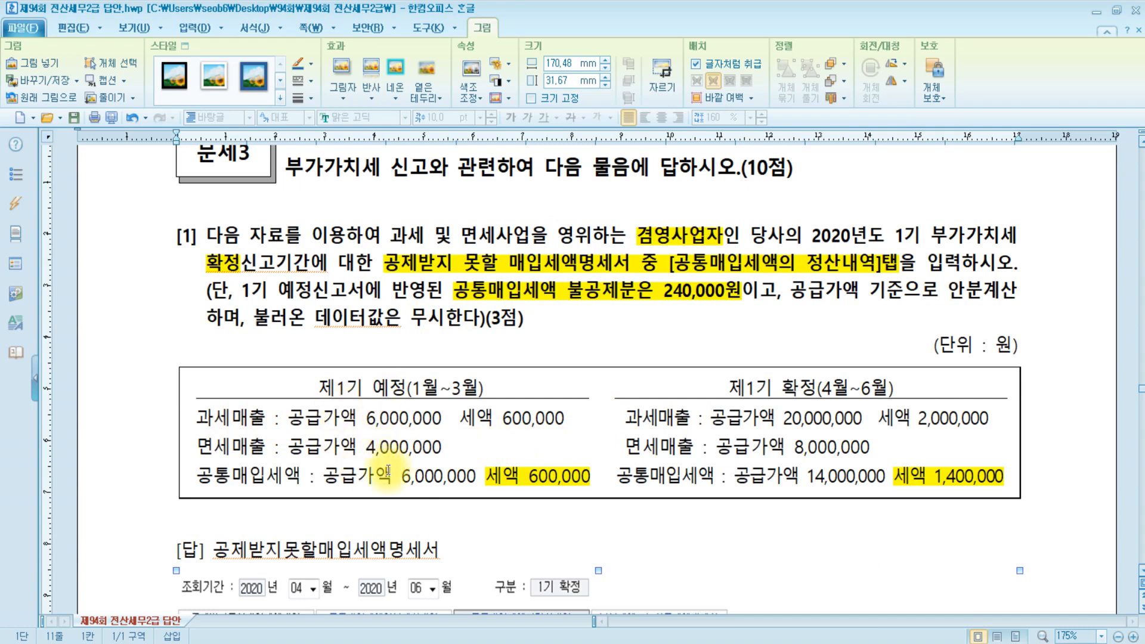
Enter 38,000,000 as the 총공급가액 in the embedded statement form.
click(762, 395)
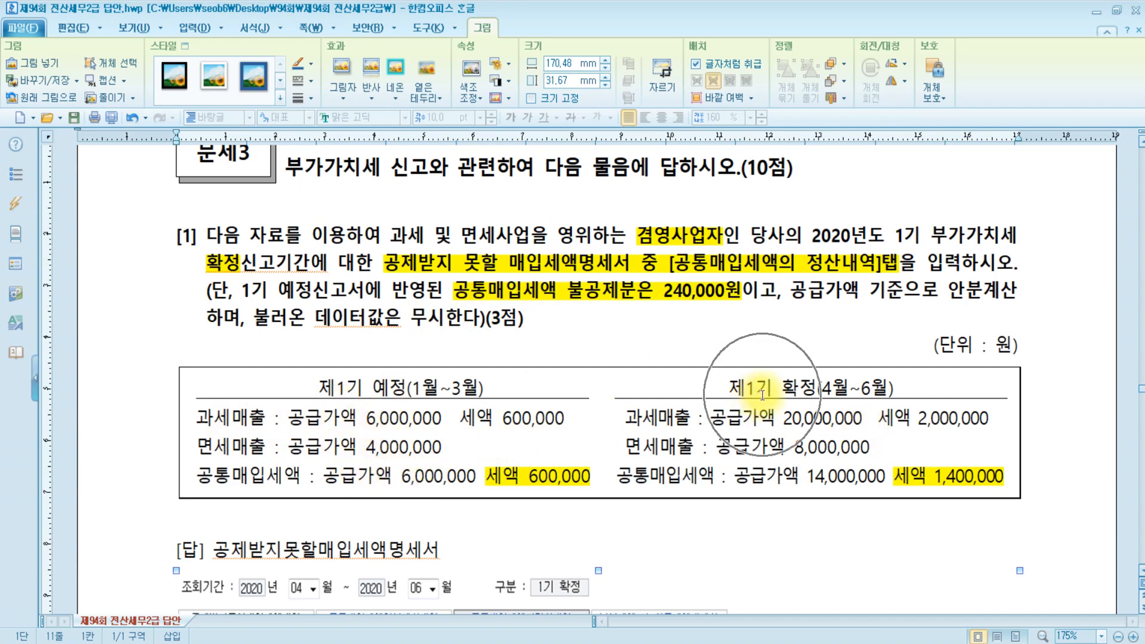
click(812, 418)
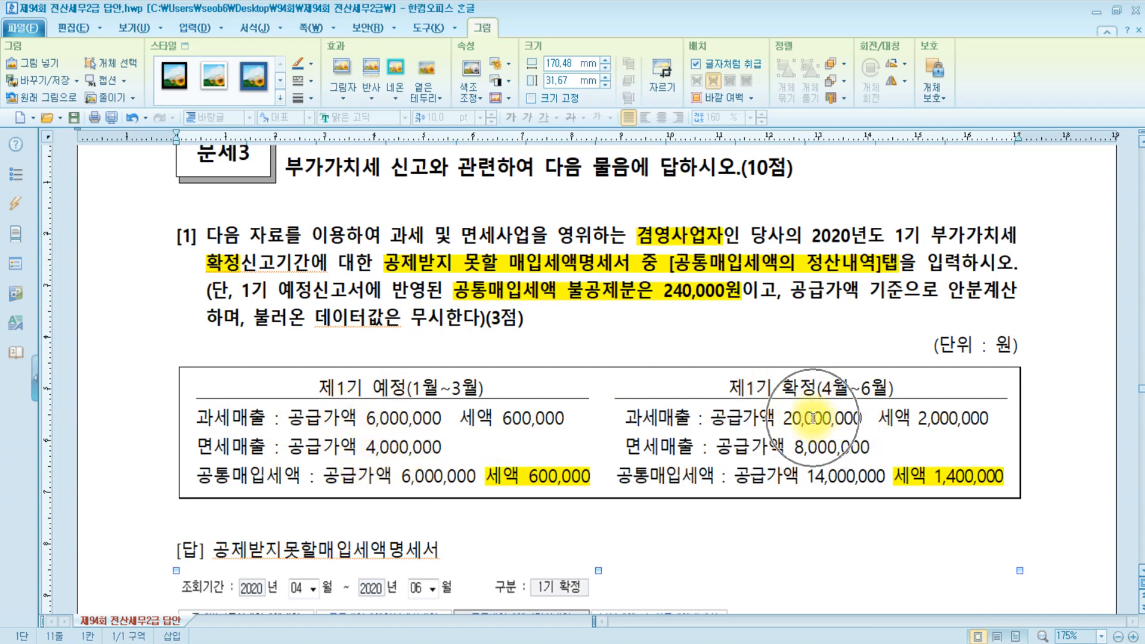
click(804, 455)
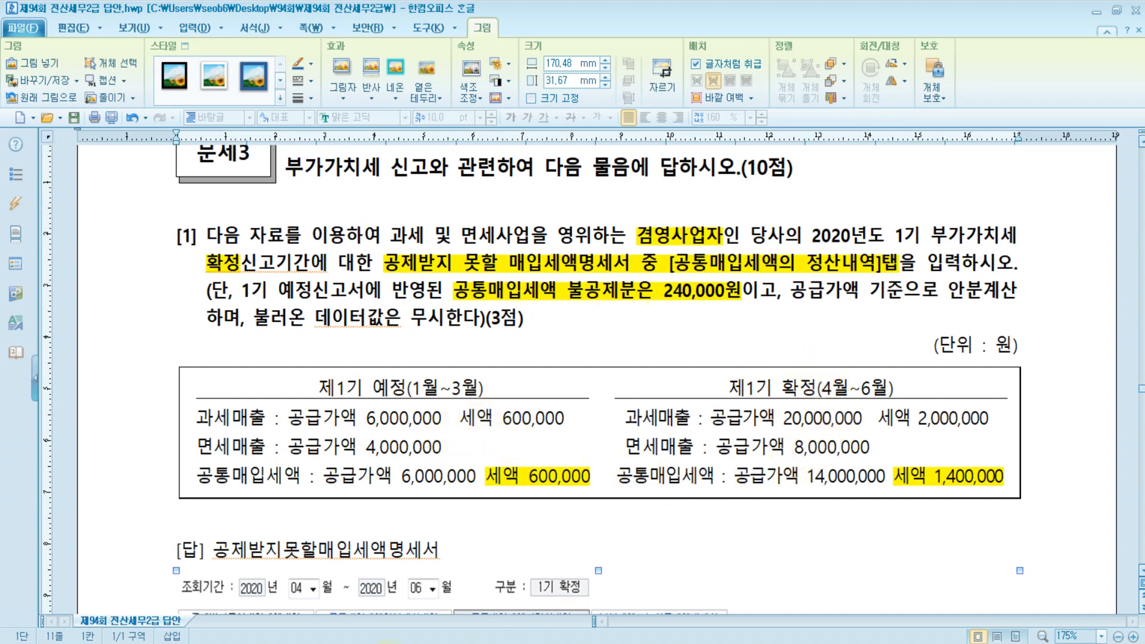
double_click(375, 590)
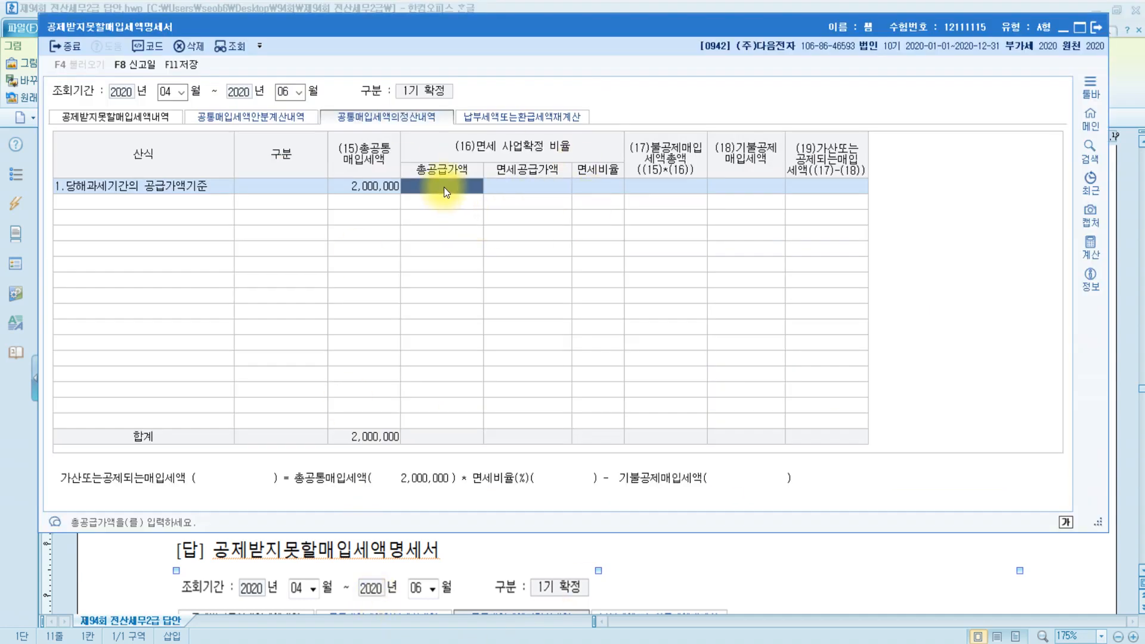
text(38000000)
key(Return)
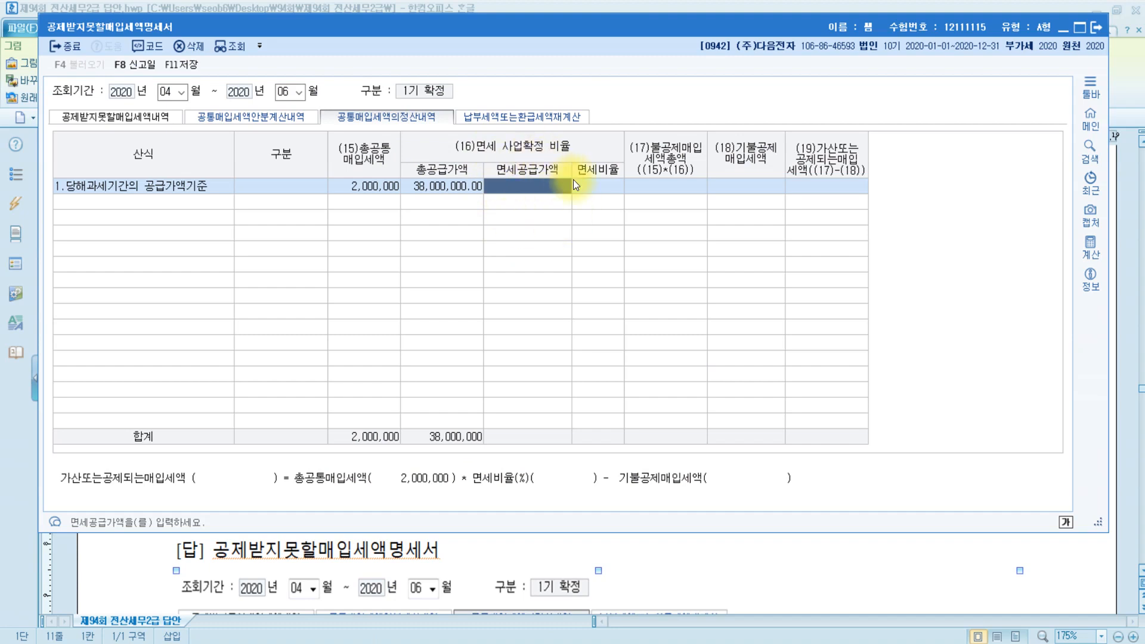
Check the 4,000,000 and 8,000,000 tax-free sales figures in the problem document.
click(660, 543)
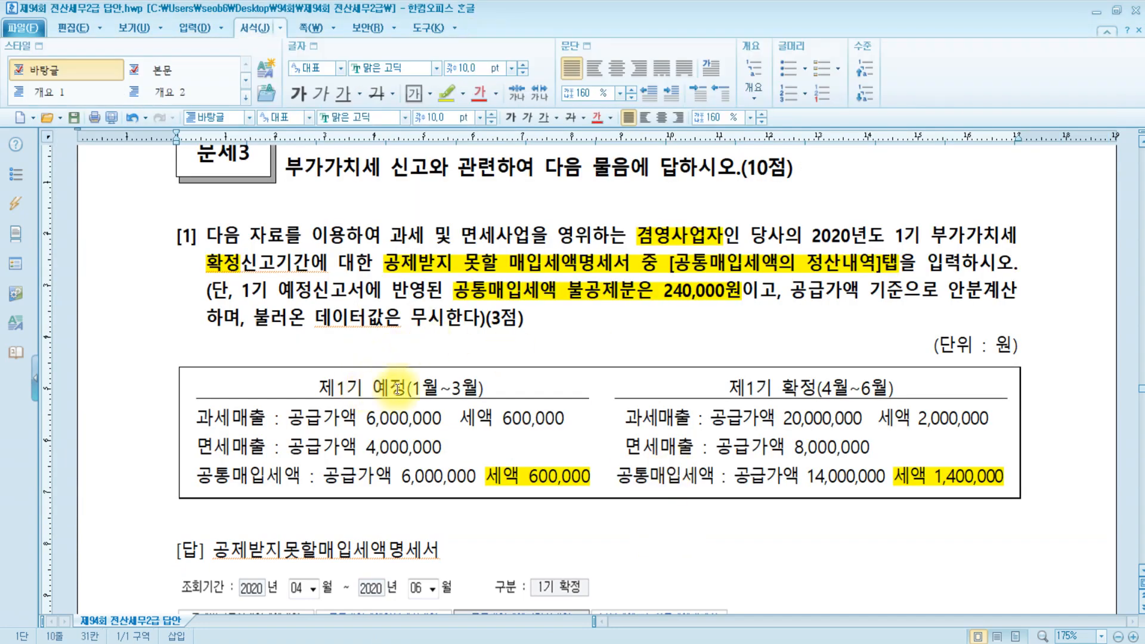
drag(367, 447, 450, 443)
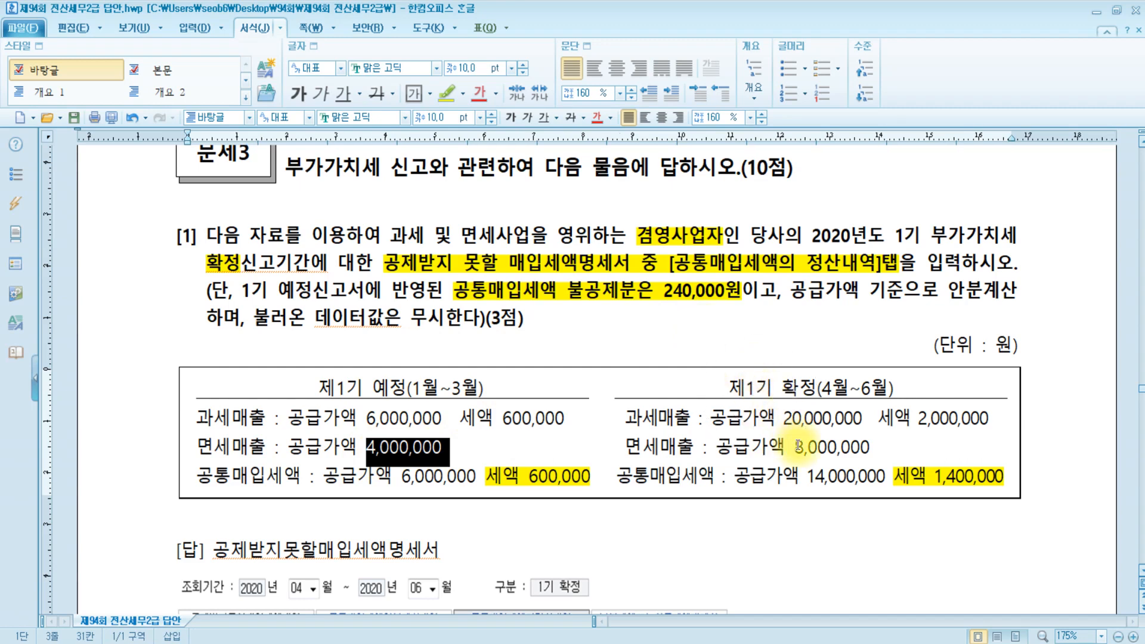
drag(795, 448, 869, 447)
click(393, 440)
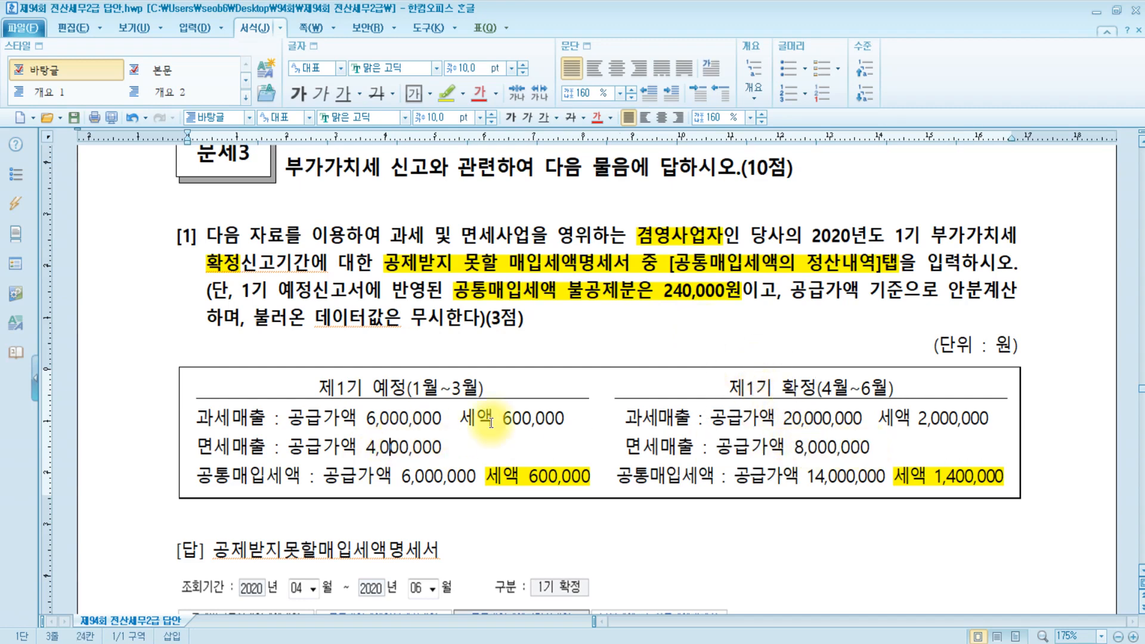
click(769, 446)
click(409, 643)
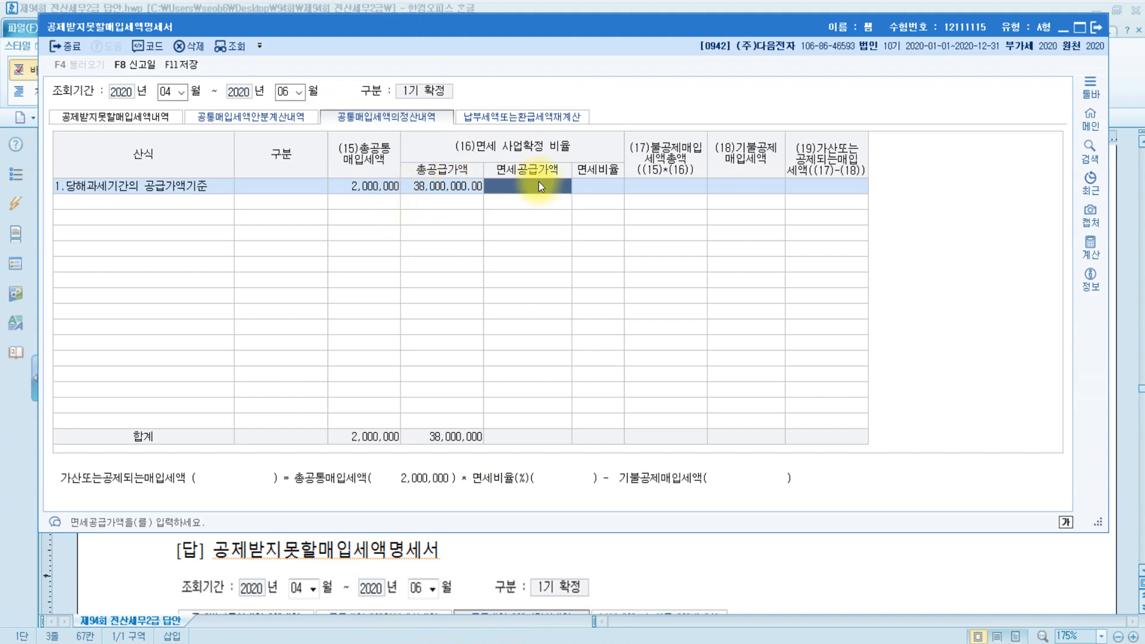
Enter 12,000,000 as the 면세공급가액, giving a 631,578 non-deductible total.
text(12,000,000.00)
key(Return)
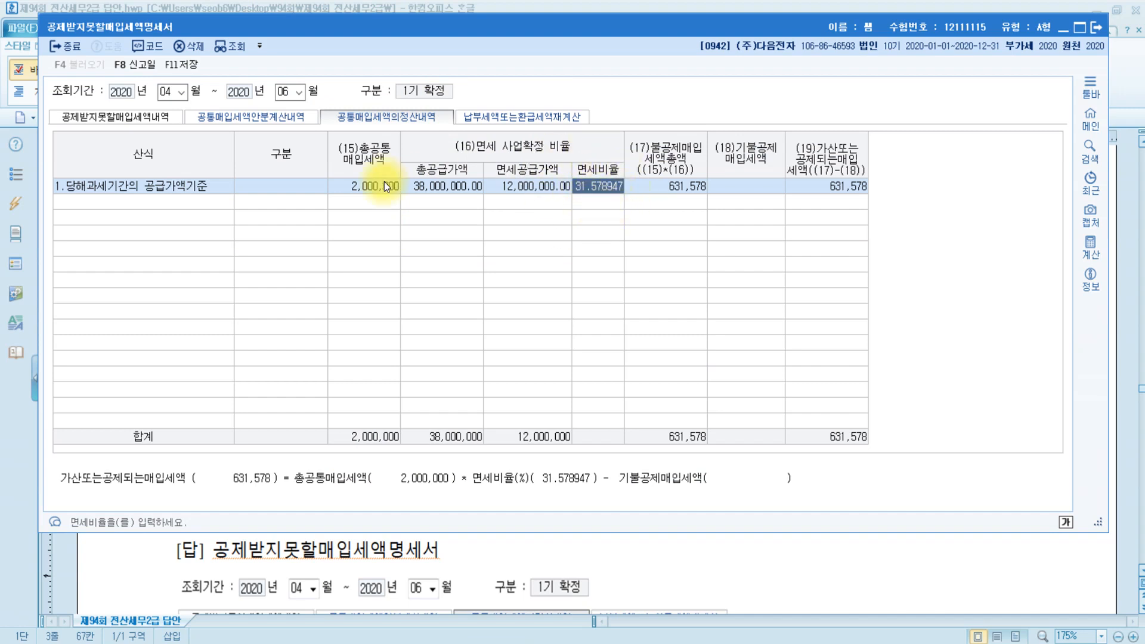
click(692, 184)
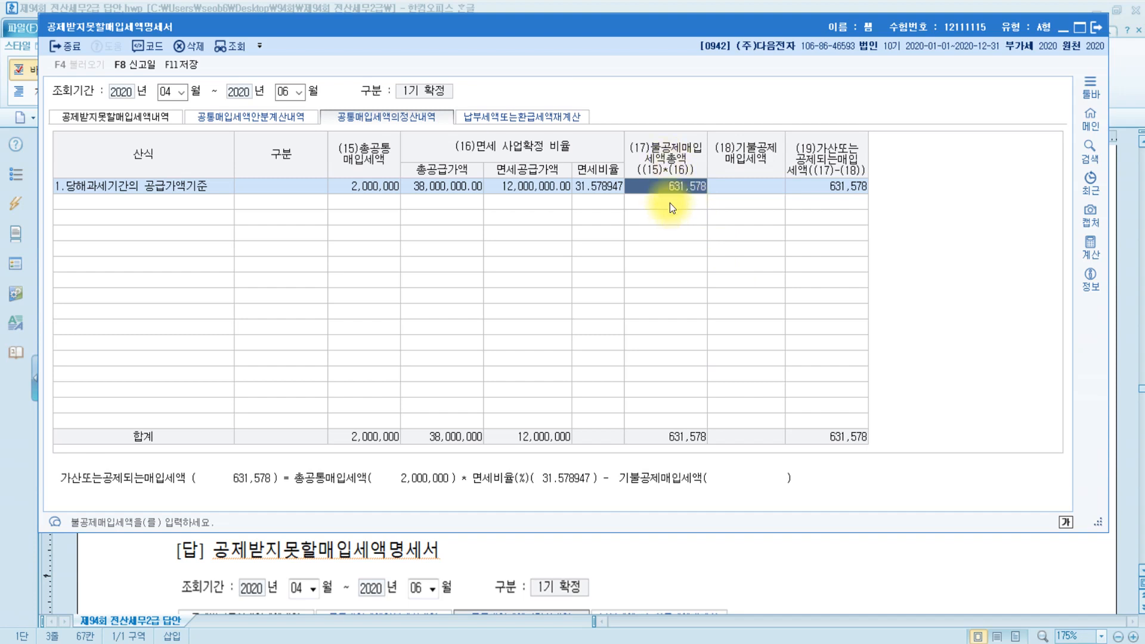
click(768, 189)
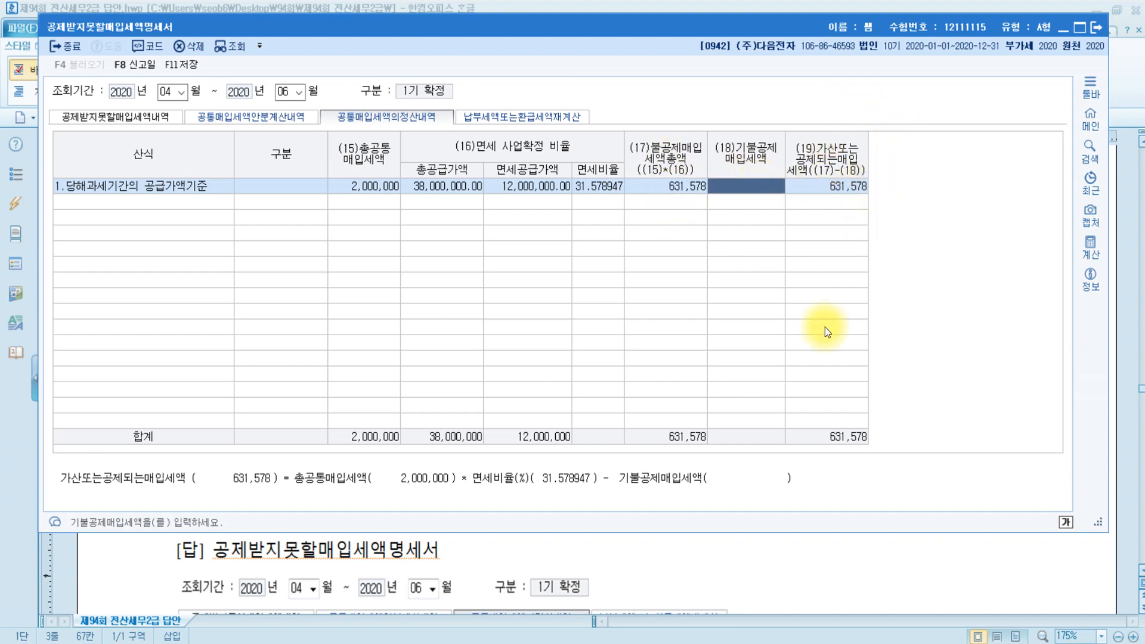
Enter 240,000 as the (18)기불공제매입세액, leaving 391,578 addable input tax.
click(761, 546)
drag(664, 291, 741, 292)
click(393, 643)
click(739, 186)
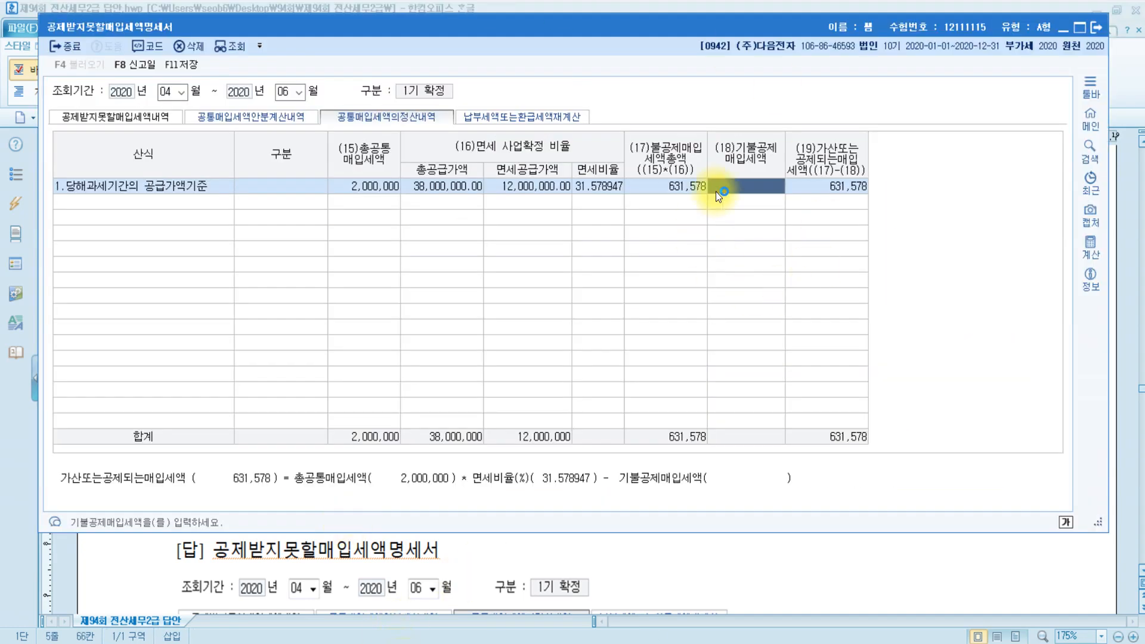
text(2400000)
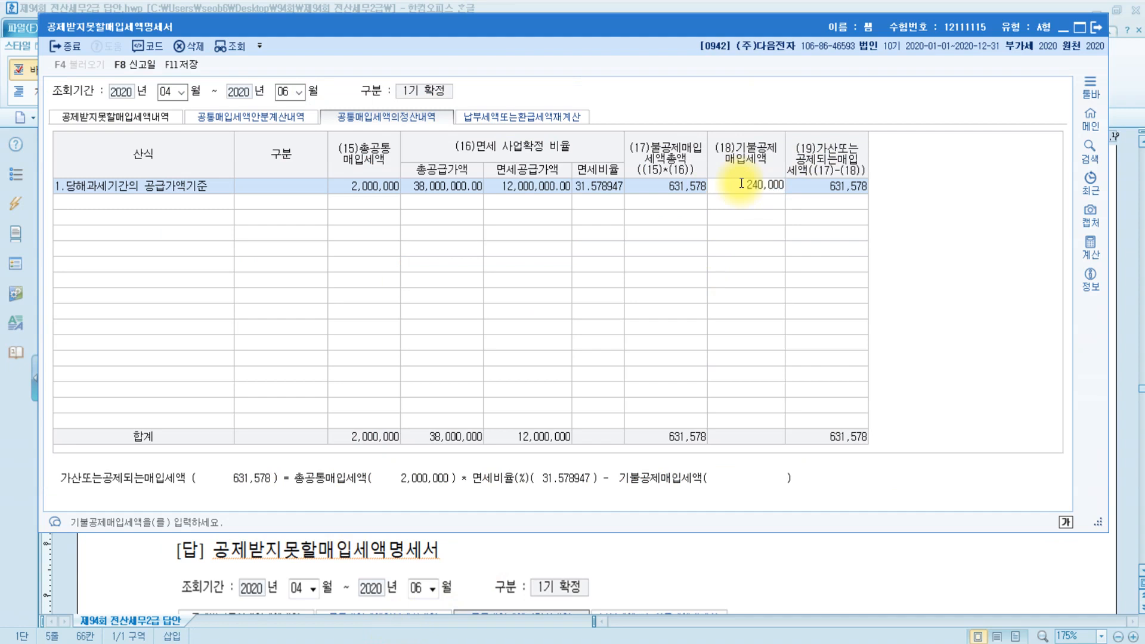
key(Return)
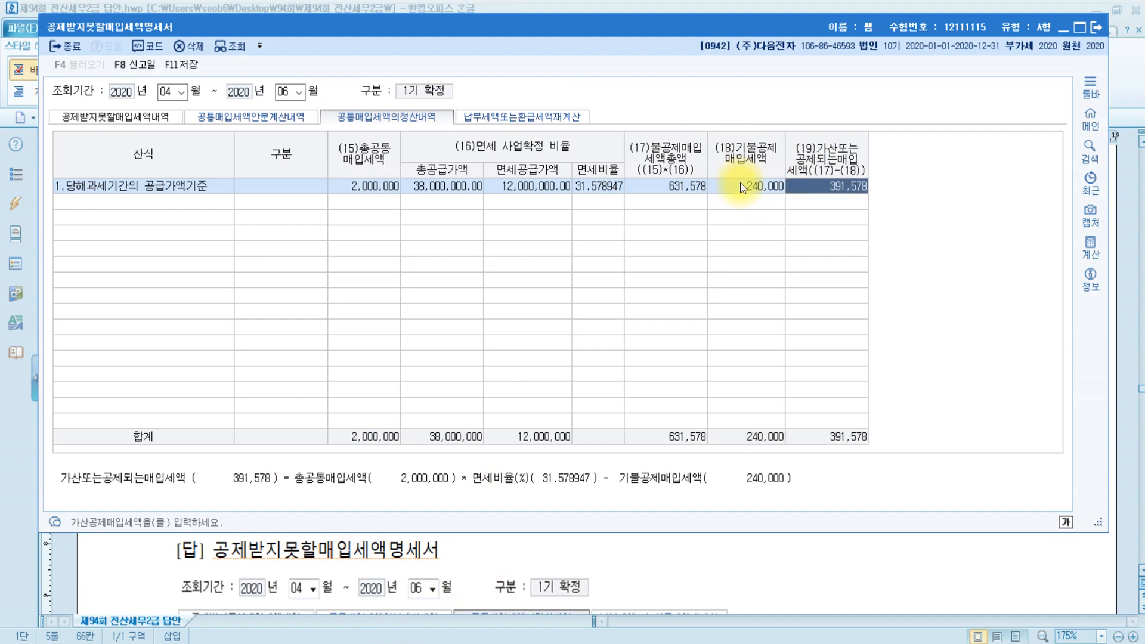
click(828, 193)
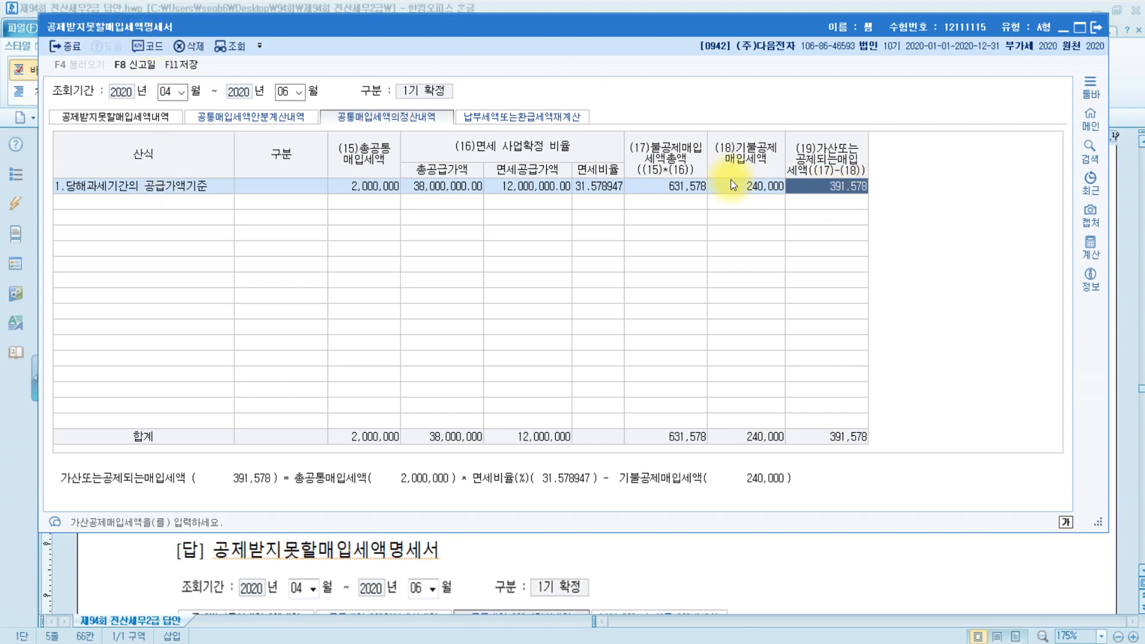
click(712, 551)
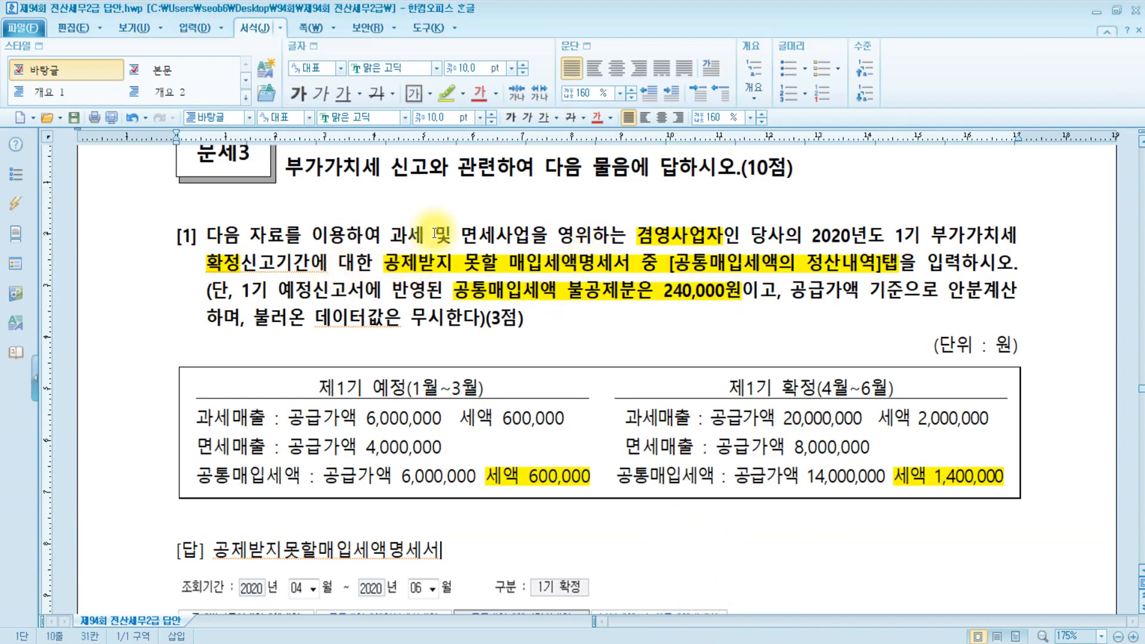
drag(384, 262, 956, 257)
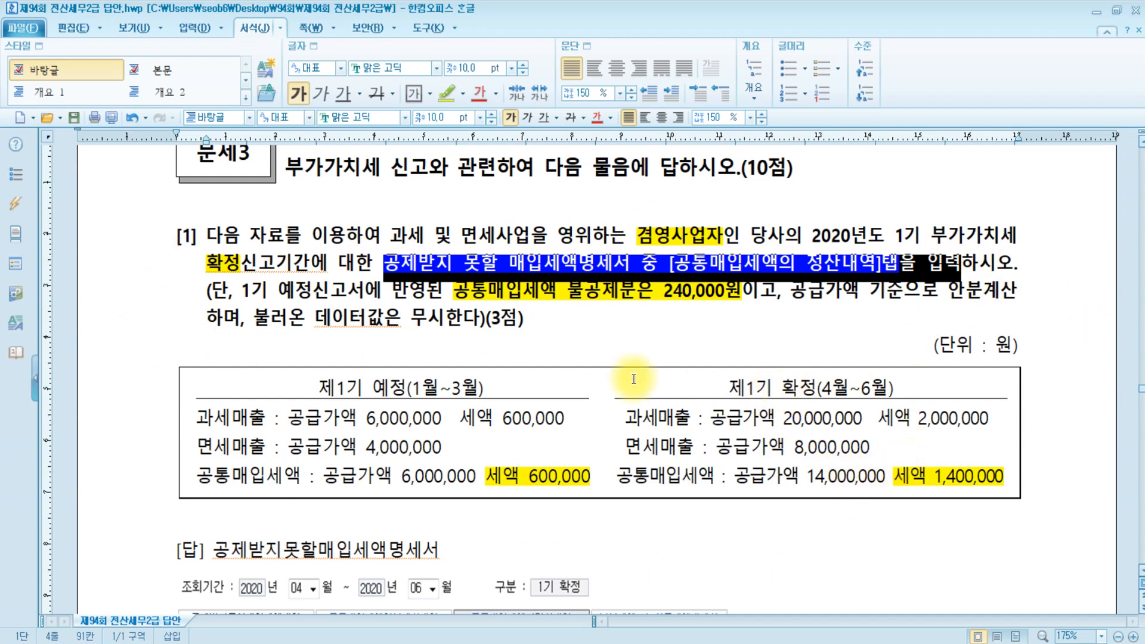
click(576, 314)
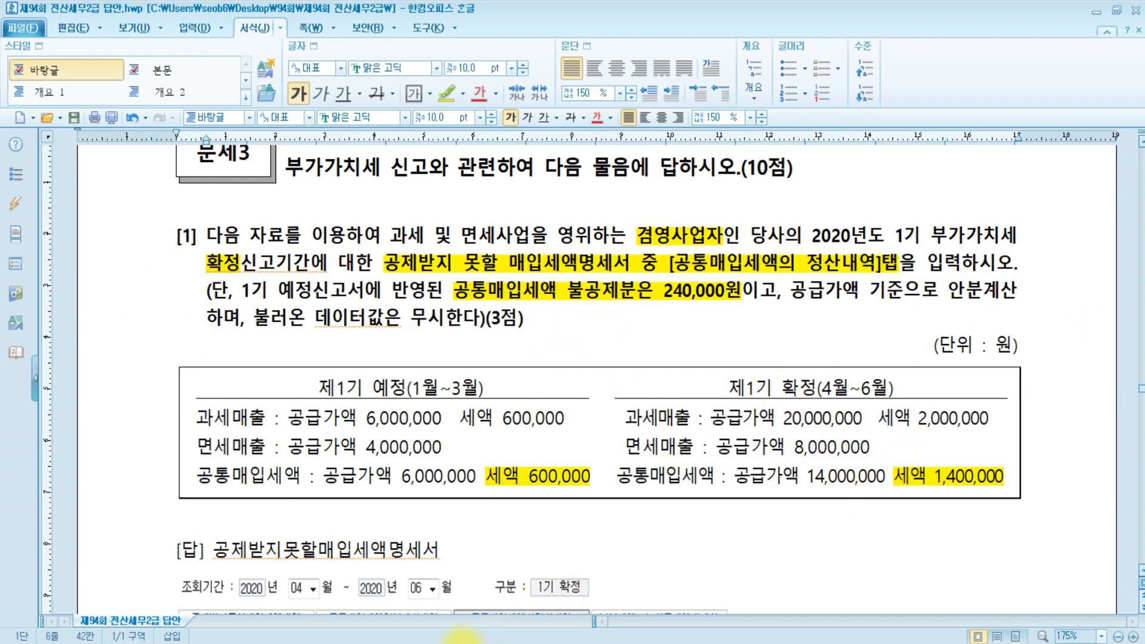
key(alt+Tab)
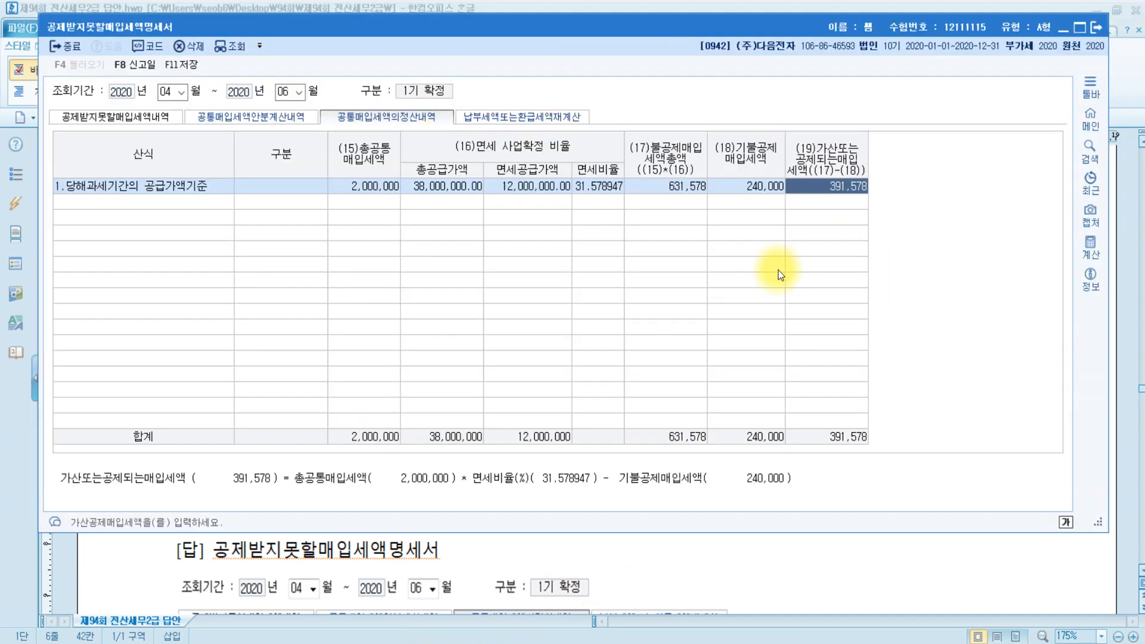
Save the settlement entries and close the 공제받지못할매입세액명세서 window.
key(Escape)
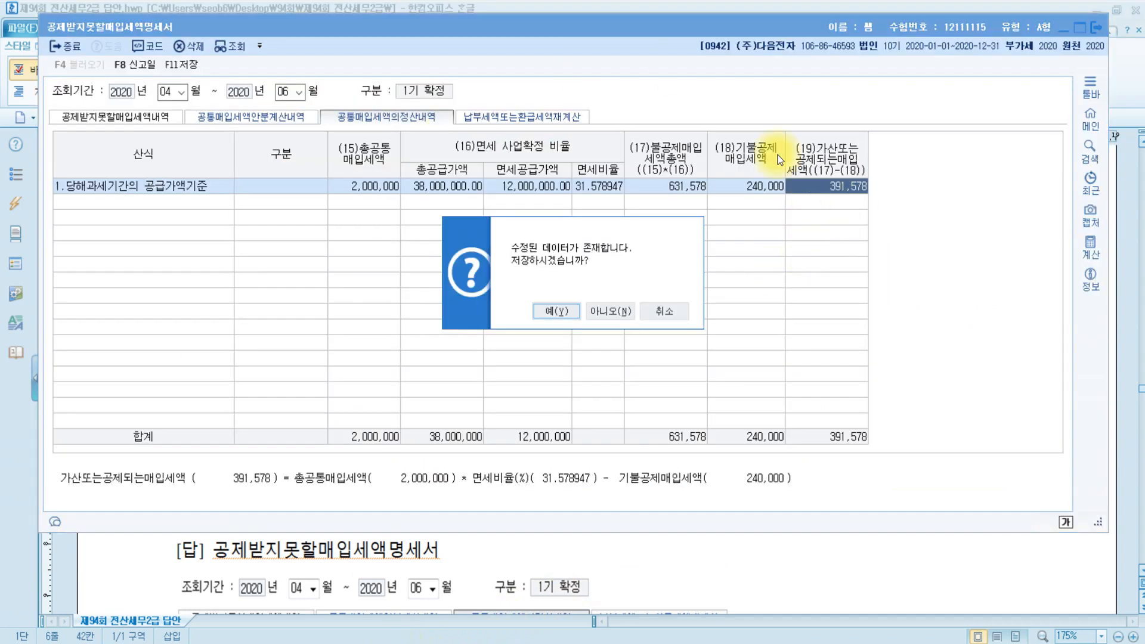
click(553, 313)
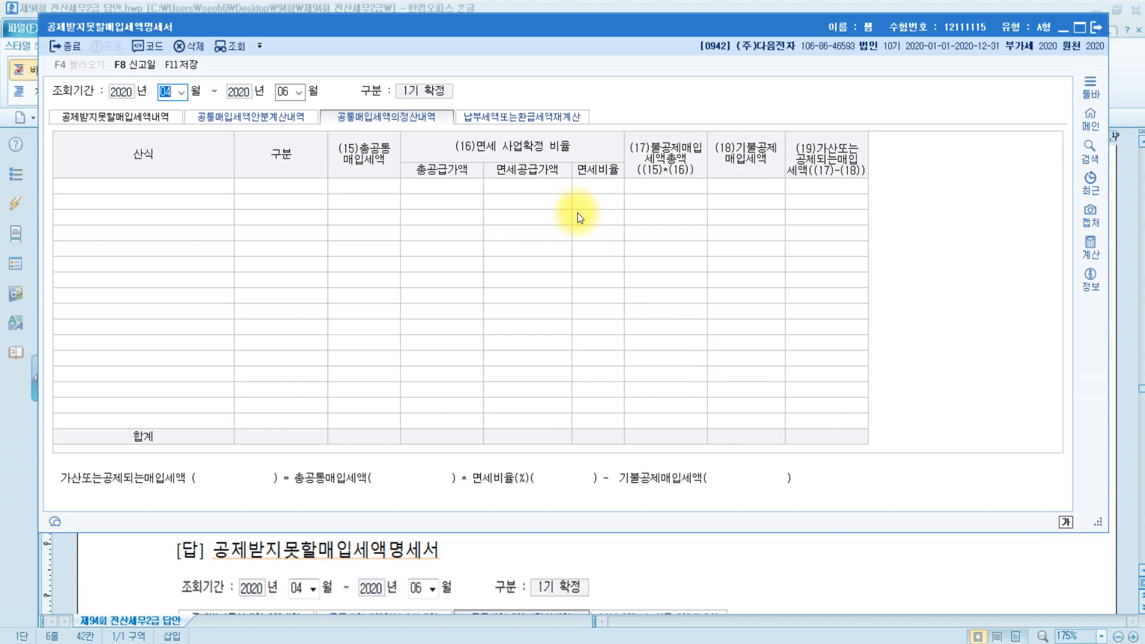
click(1100, 26)
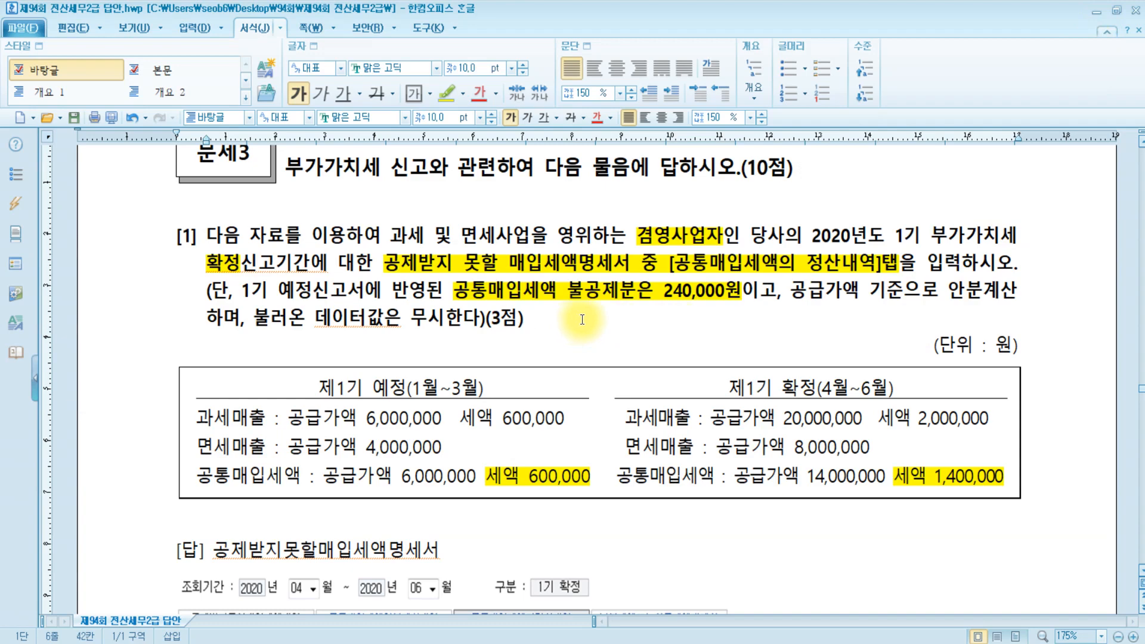
Scroll to question [2] on the second-period VAT return, then switch to KcLep.
scroll(579, 319, down, 3)
scroll(582, 319, down, 4)
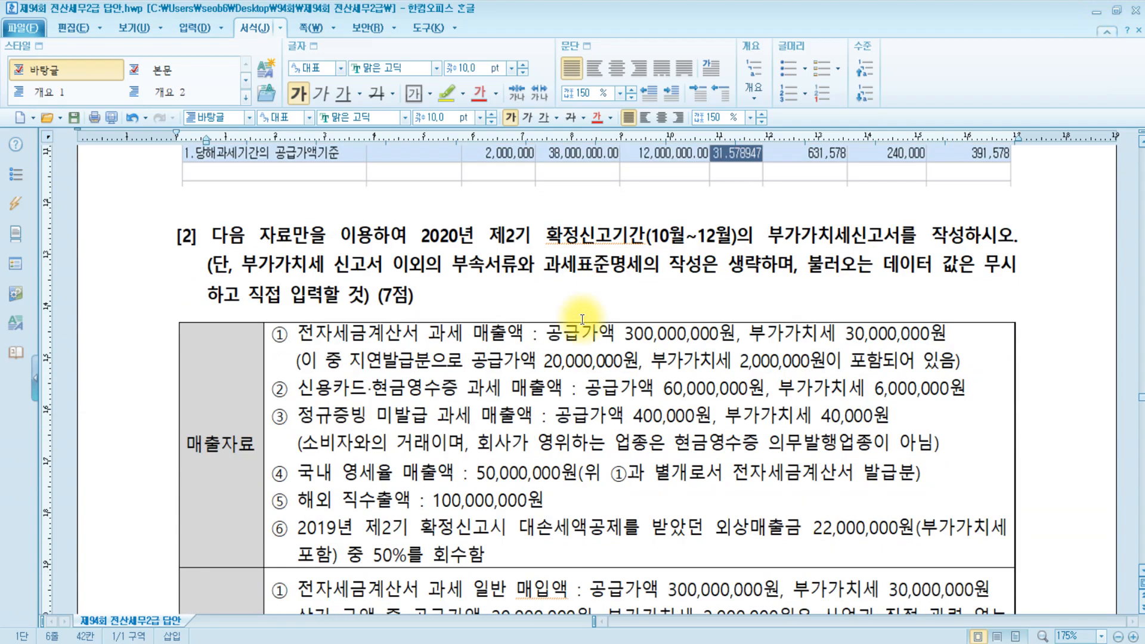
click(462, 298)
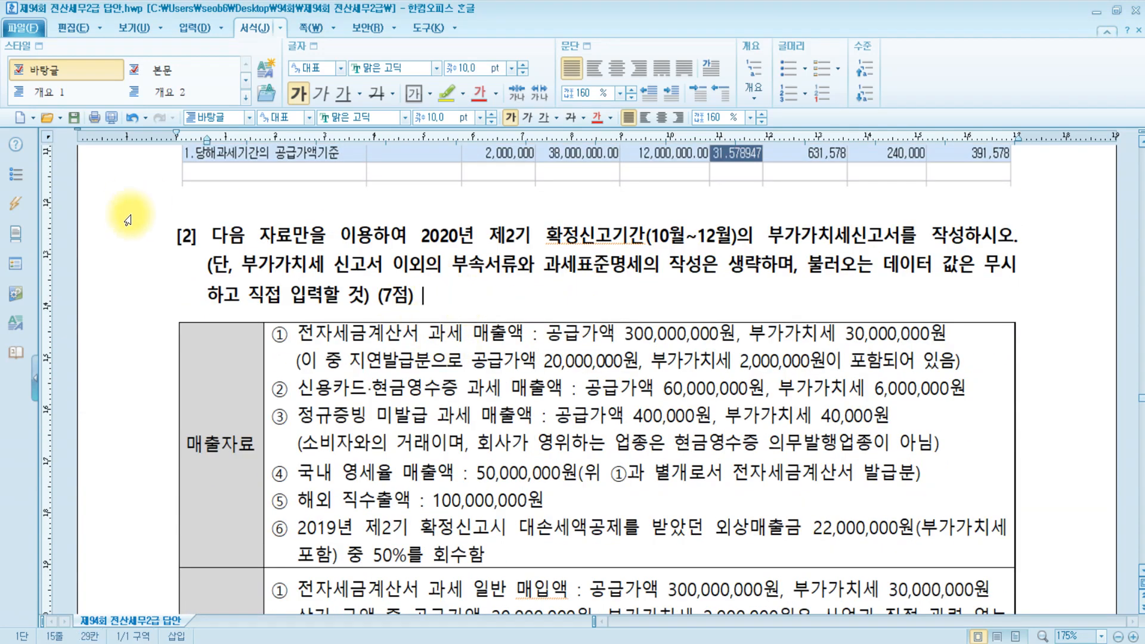
click(199, 237)
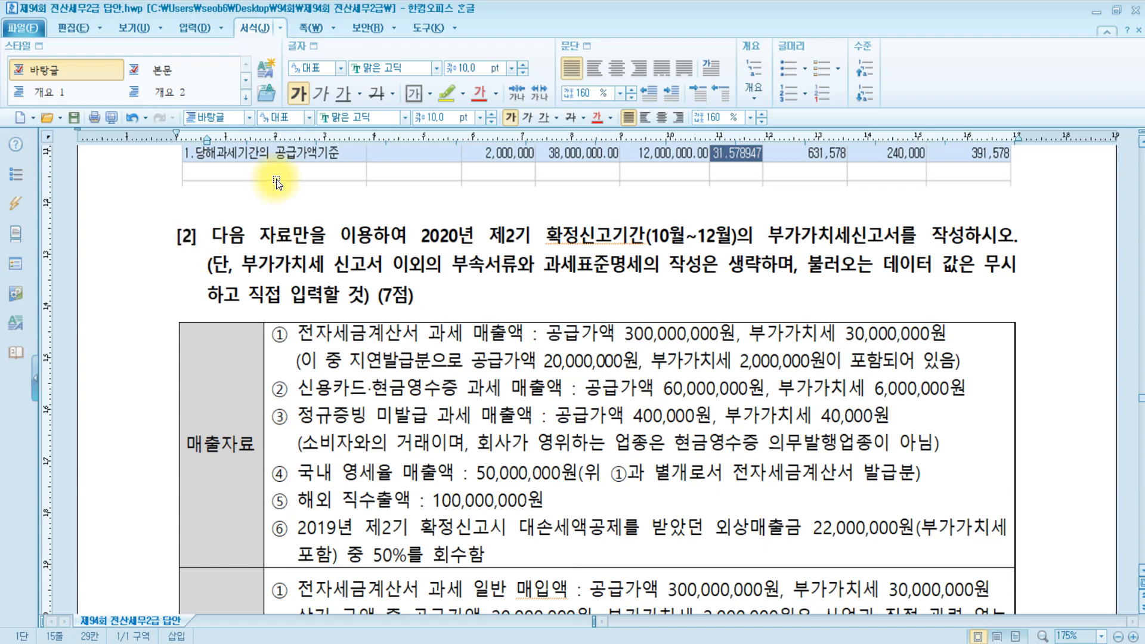
key(alt+Tab)
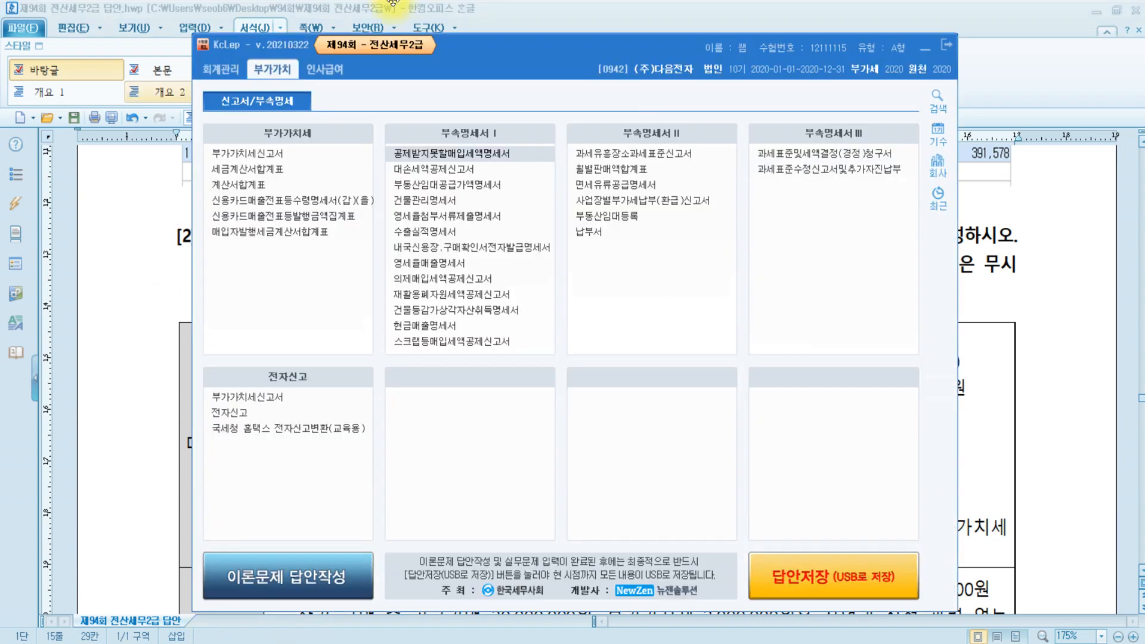
Open the 부가가치세신고서 form full-screen and check the period in the problem.
click(278, 155)
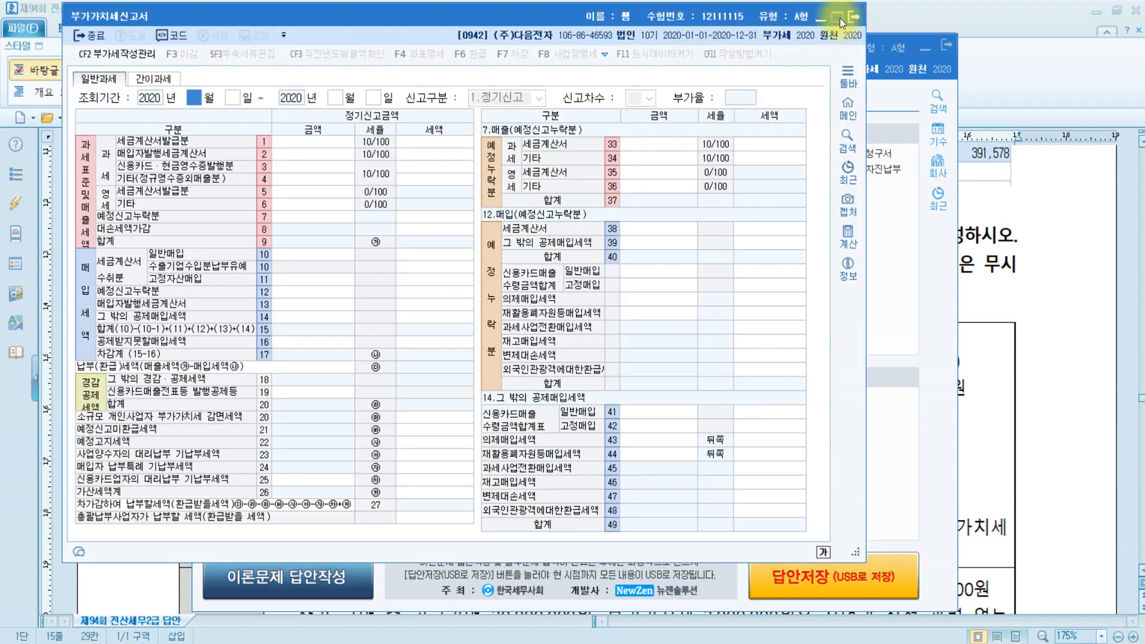
click(837, 17)
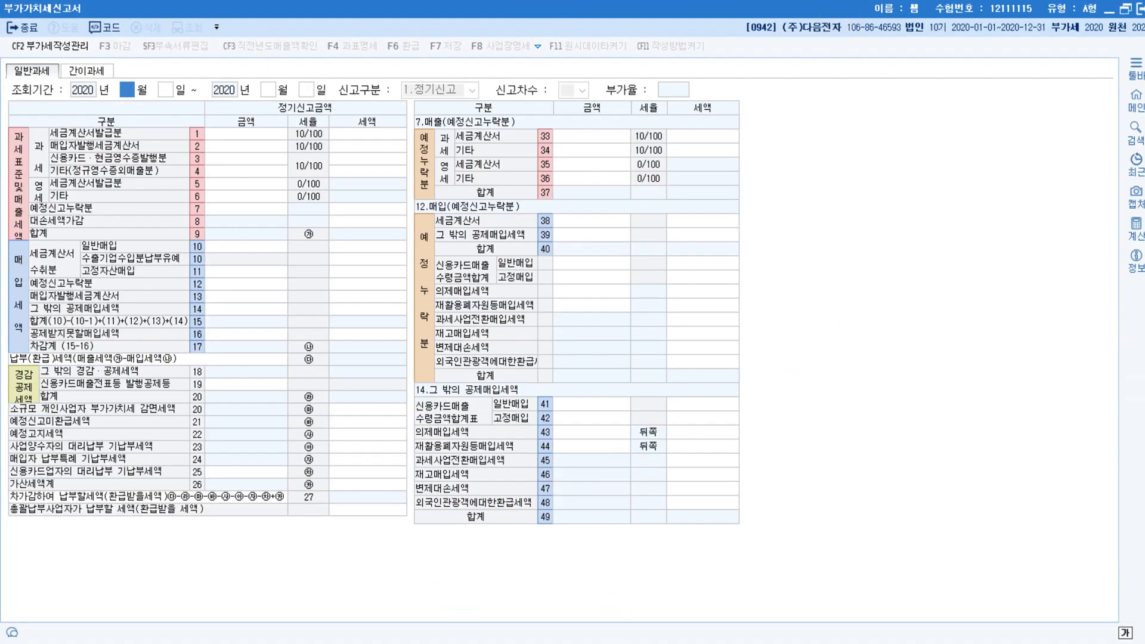
mouse_move(331, 641)
click(328, 581)
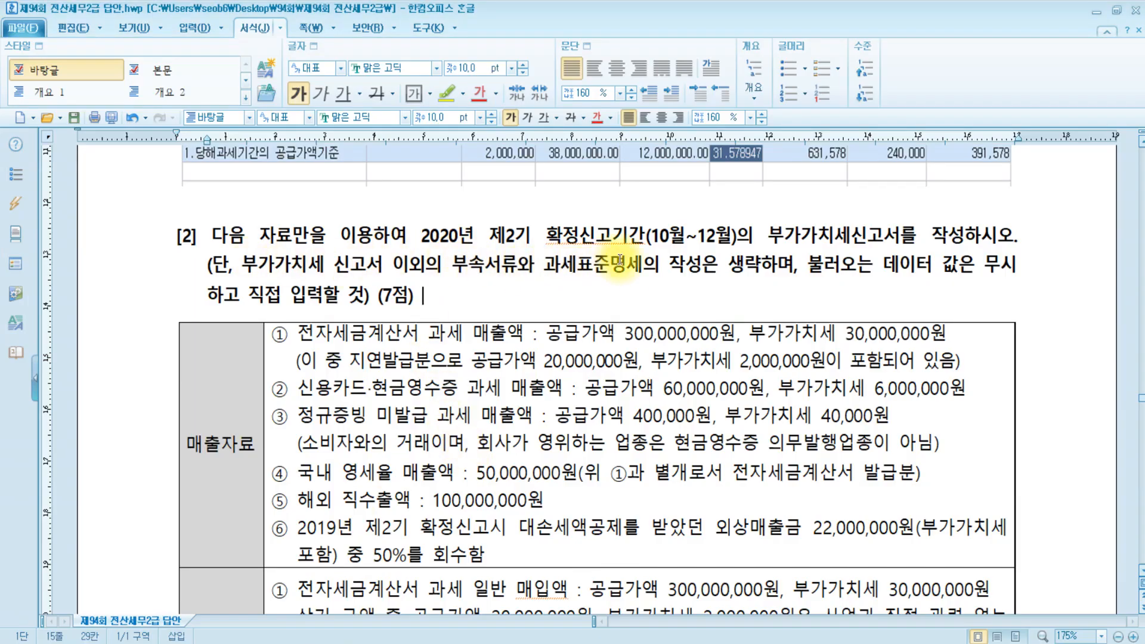
click(772, 267)
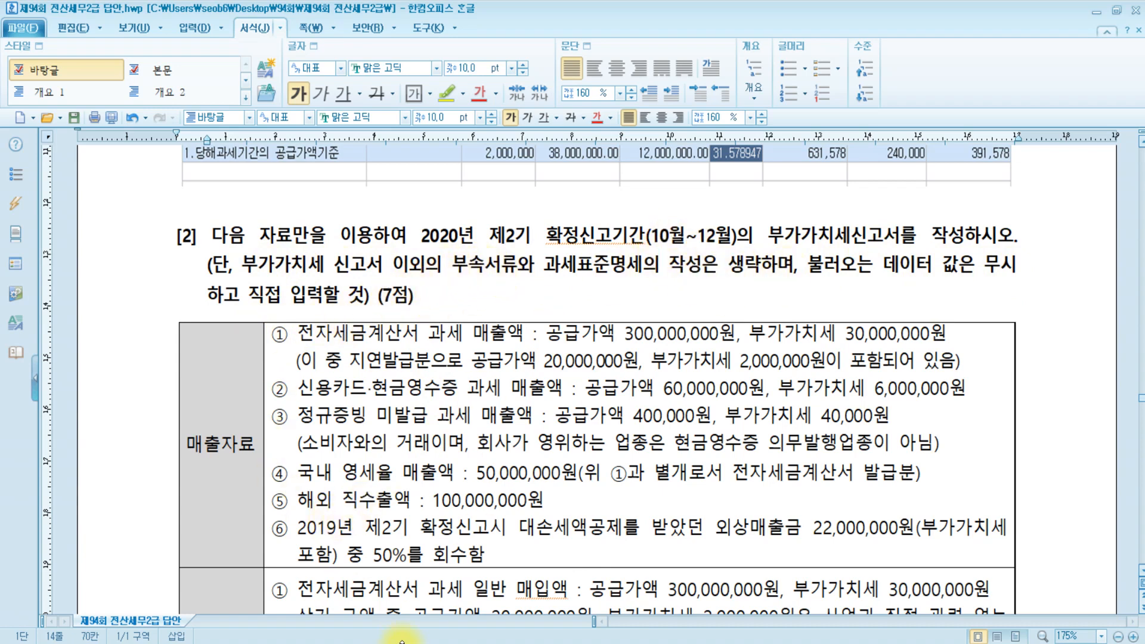
click(424, 632)
Set the VAT return period to 2020-10-01 through 2020-12-31.
text(1)
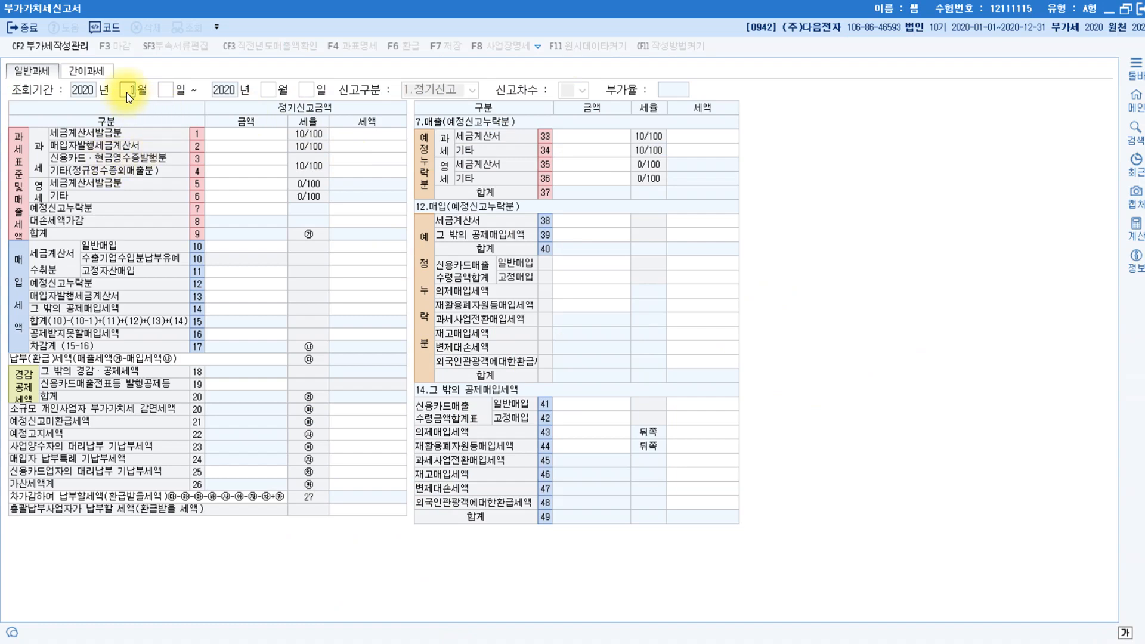
text(01)
key(Return)
text(12)
key(Return)
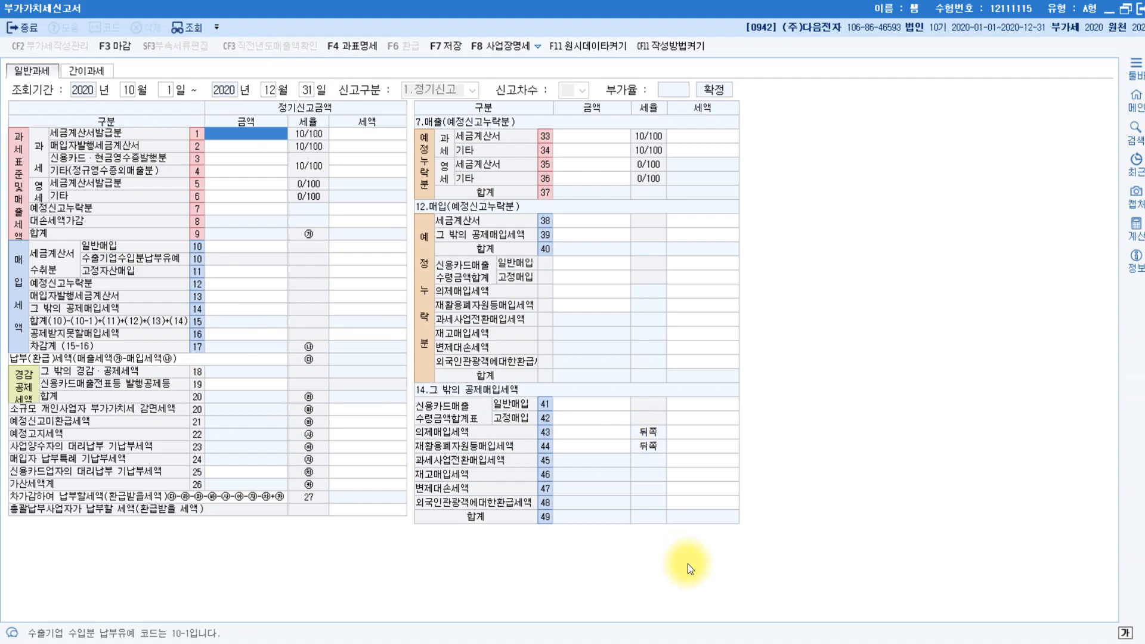
click(405, 641)
scroll(199, 442, down, 5)
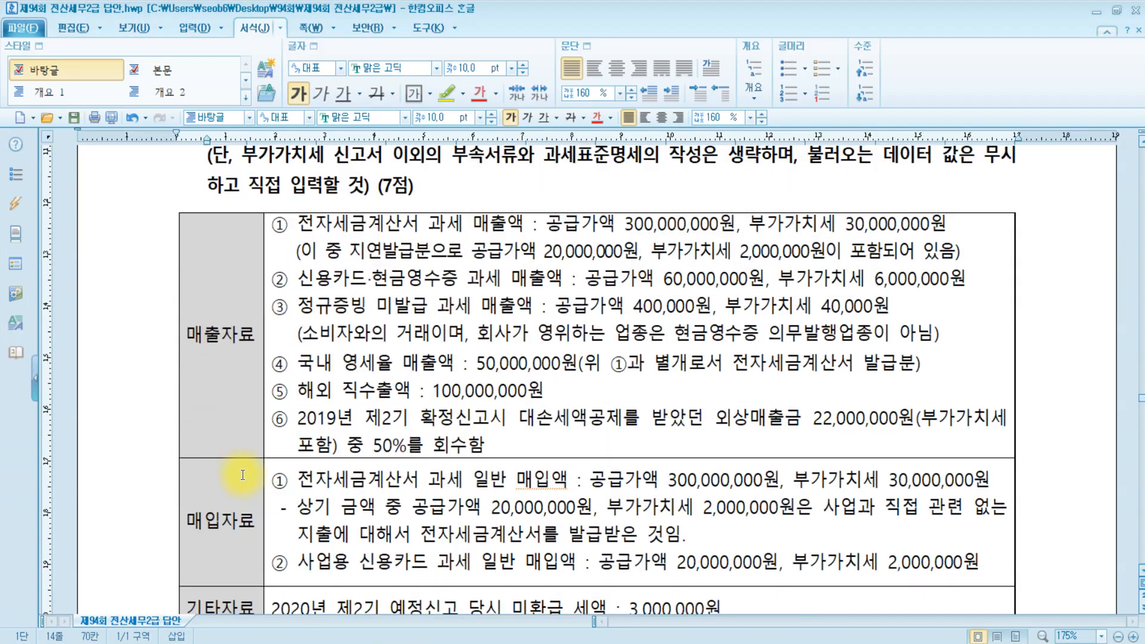
Read through the 매출자료 and 매입자료 table, then go back to the VAT return.
click(222, 224)
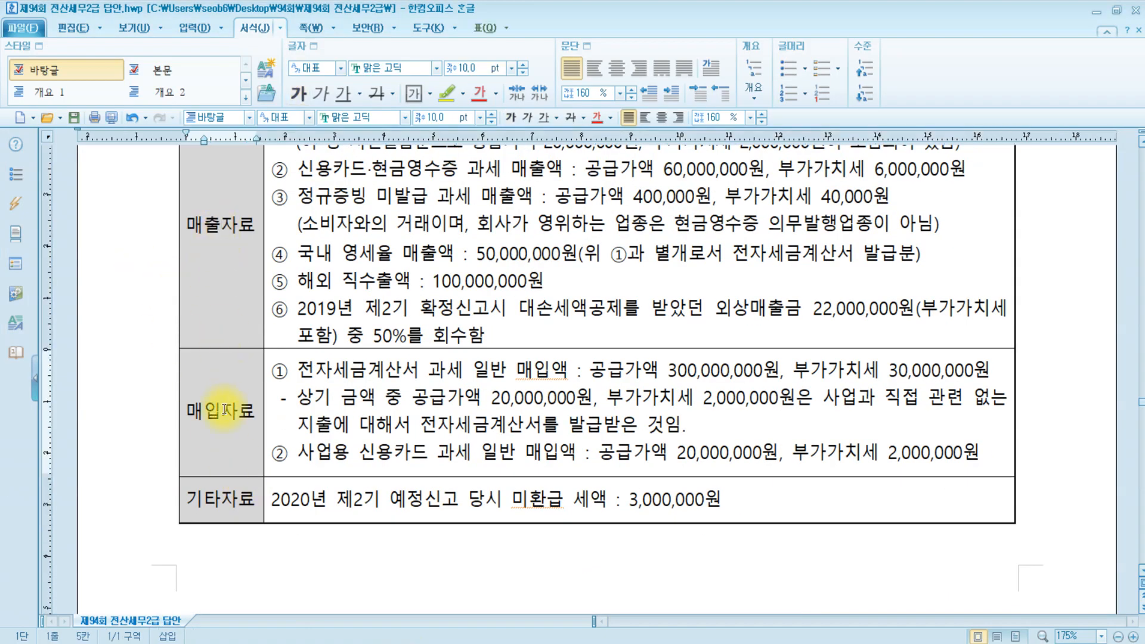
scroll(399, 417, up, 3)
scroll(402, 421, up, 1)
scroll(369, 429, down, 3)
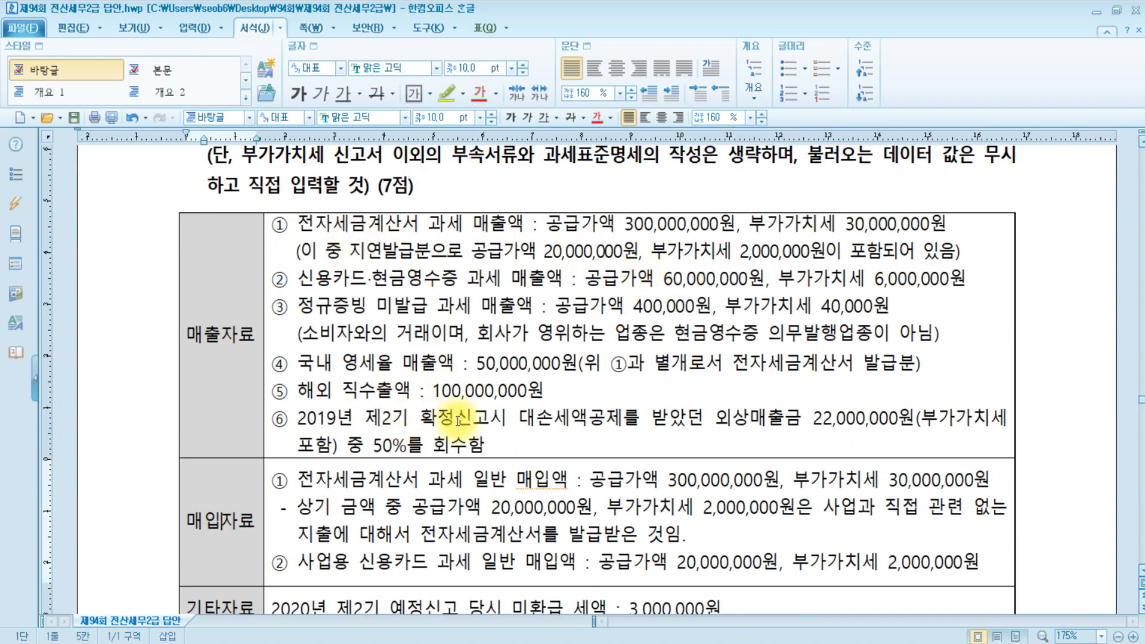
scroll(453, 435, down, 3)
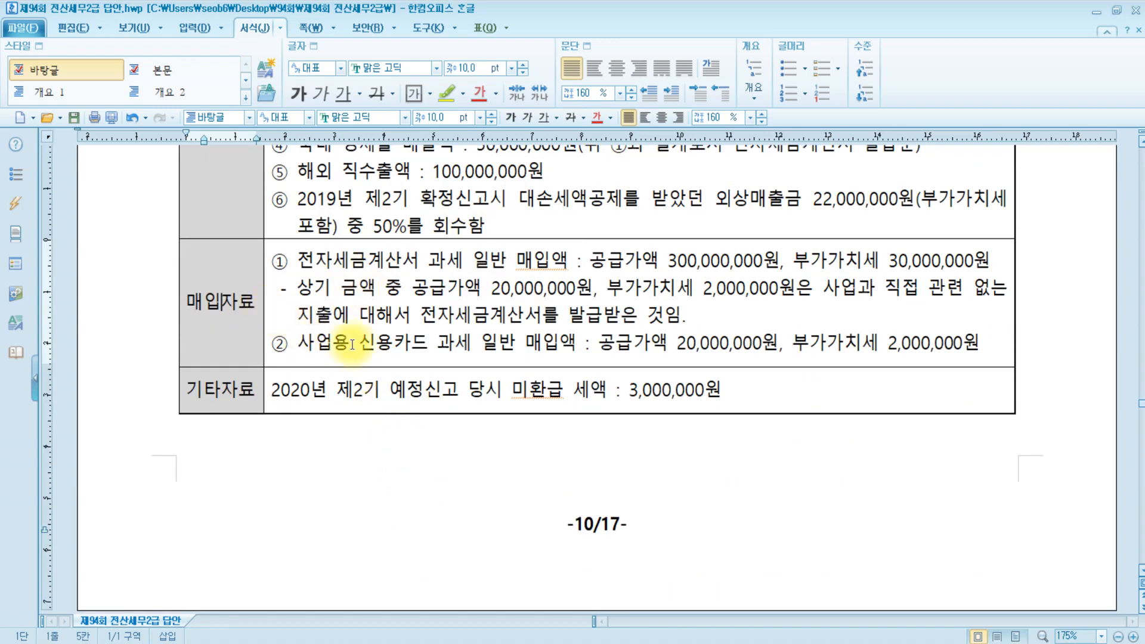
scroll(393, 351, up, 3)
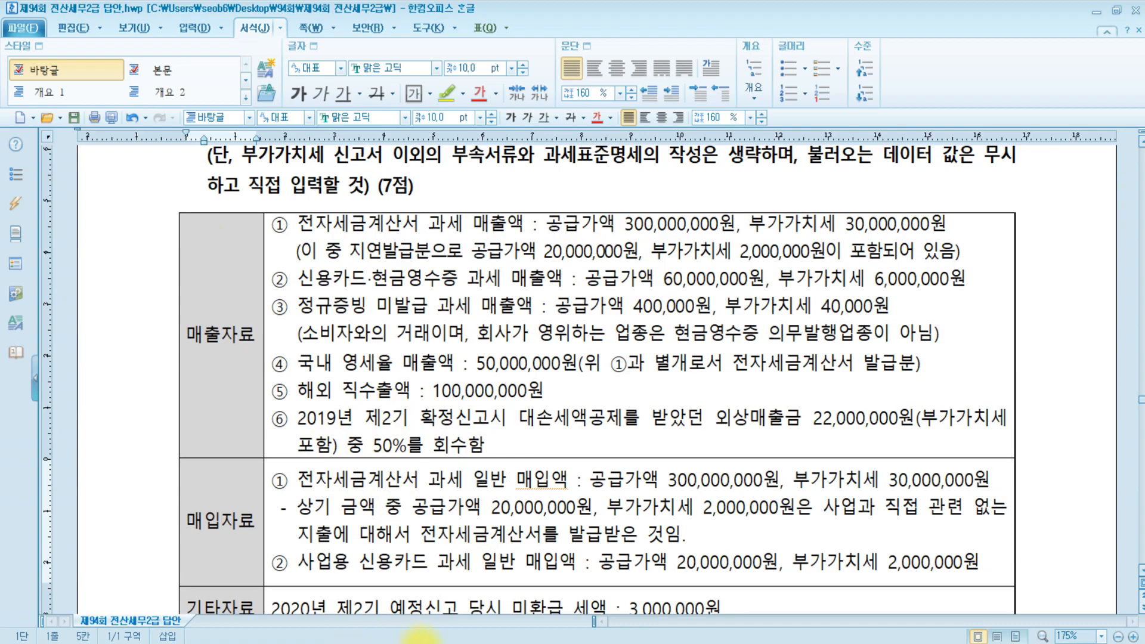
click(407, 643)
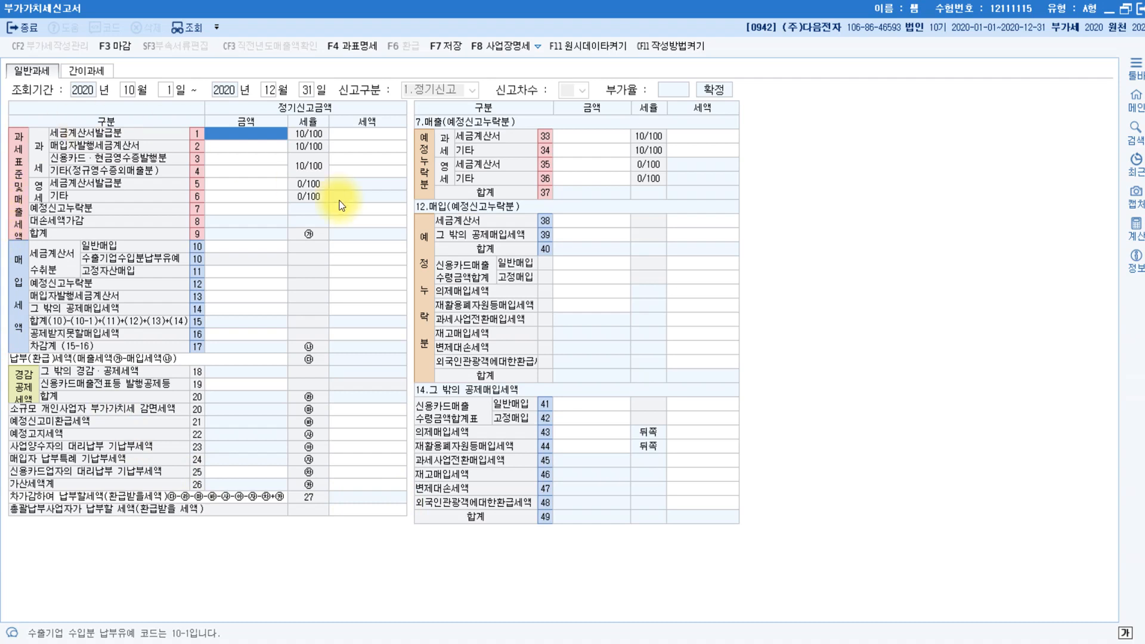
Enter 300,000,000 of tax-invoice sales in row 1, producing 30,000,000 VAT.
click(269, 129)
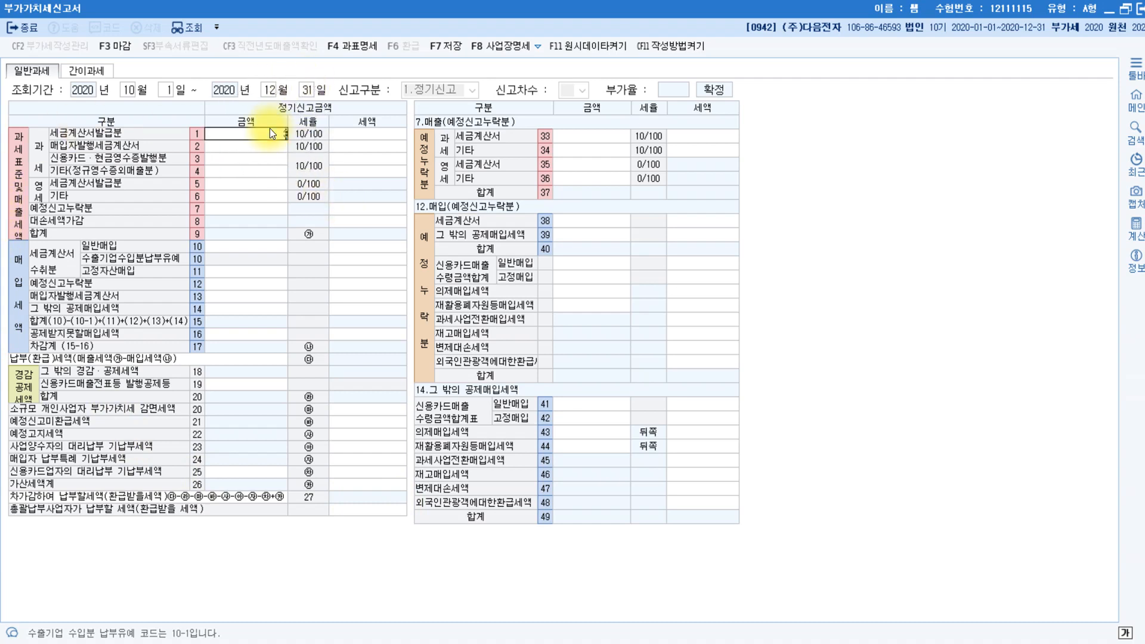
text(300000000)
key(Return)
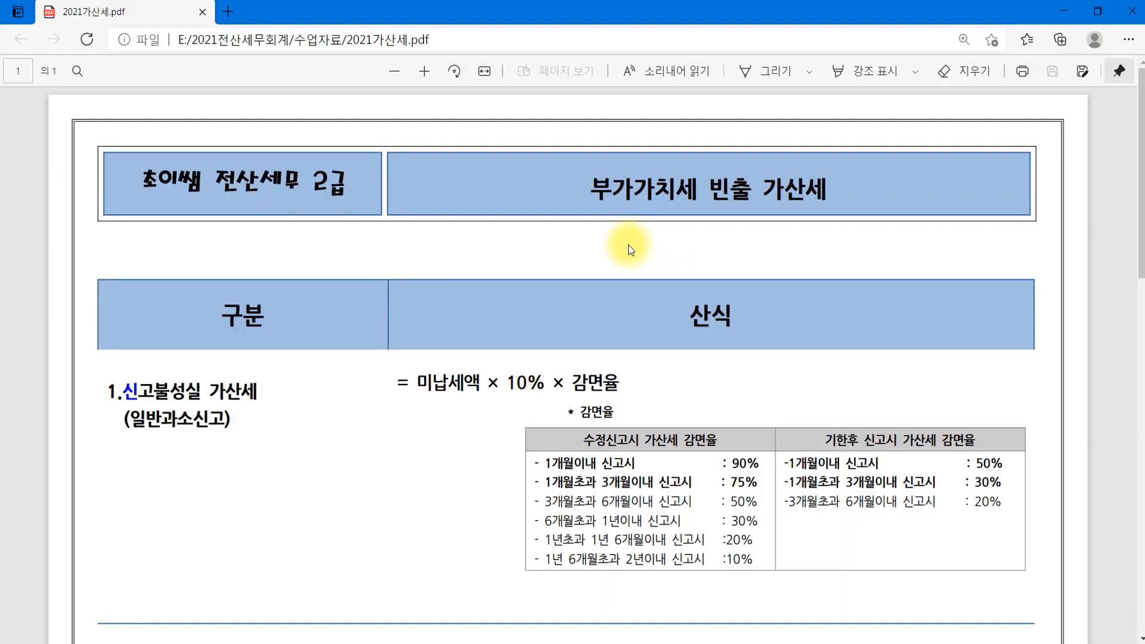
With the pen, circle the penalty section heading numbers in the PDF, including items 4 and 5.
click(746, 71)
scroll(328, 296, down, 2)
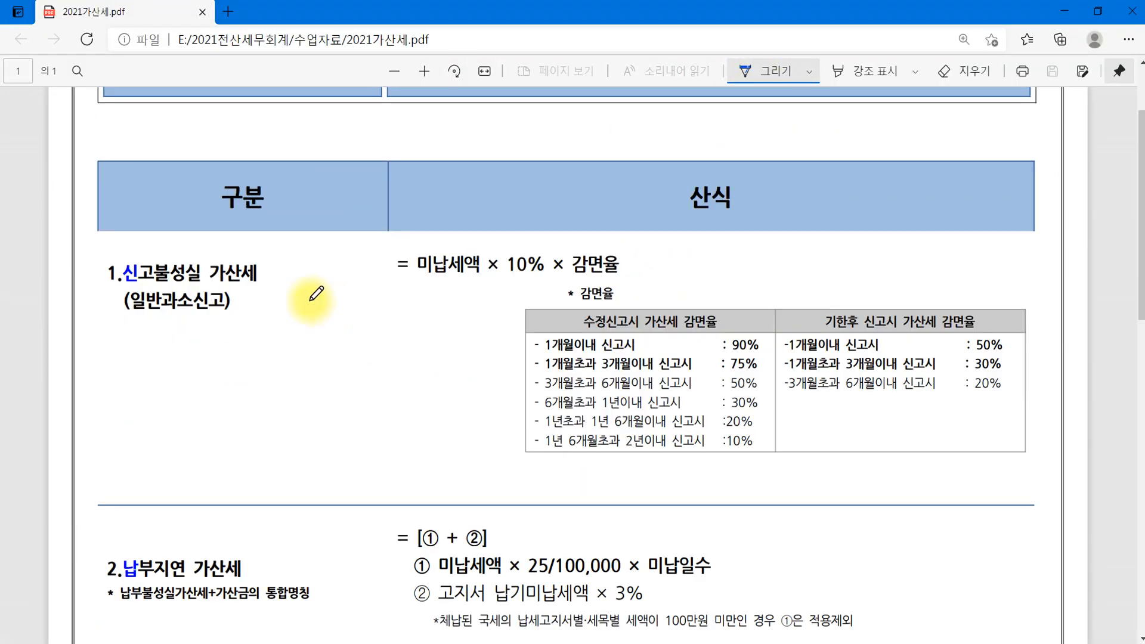
mouse_move(130, 288)
mouse_down()
mouse_move(135, 254)
mouse_move(128, 290)
mouse_up()
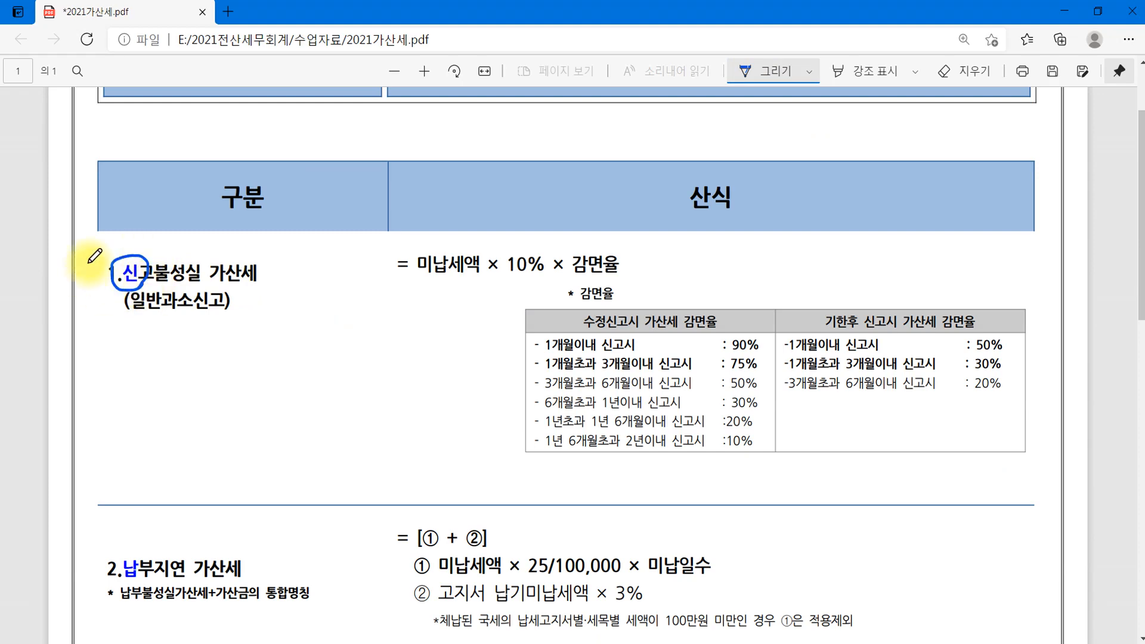
scroll(223, 307, down, 2)
scroll(224, 307, down, 4)
mouse_move(149, 209)
mouse_down()
mouse_move(125, 224)
mouse_move(156, 228)
mouse_up()
mouse_move(141, 325)
mouse_down()
mouse_move(113, 343)
mouse_move(144, 348)
mouse_up()
scroll(189, 346, down, 6)
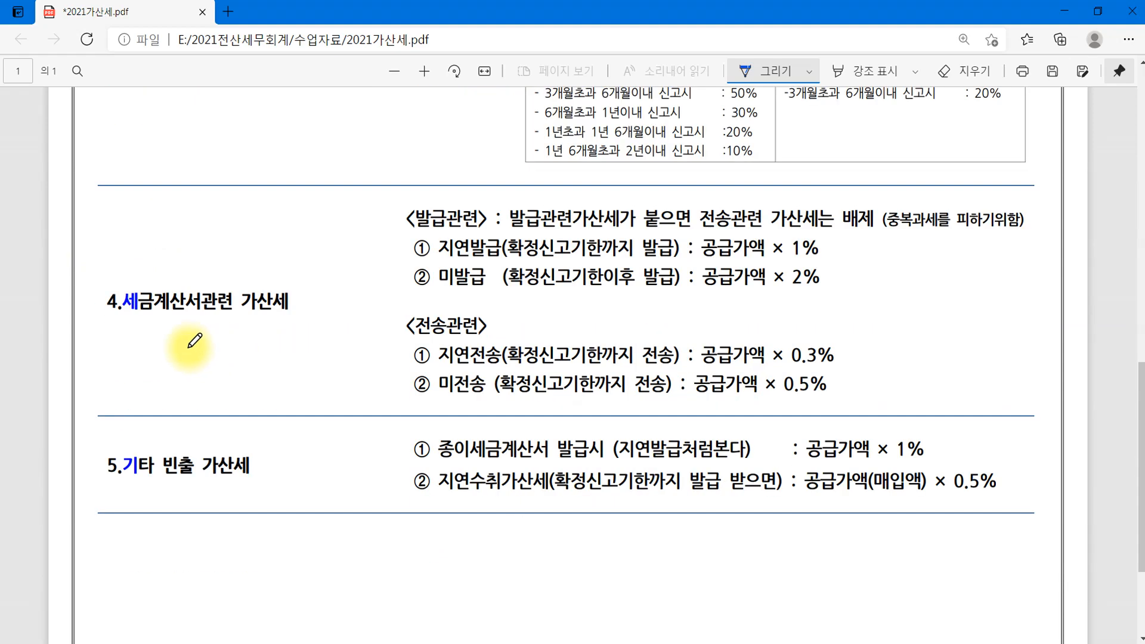
drag(143, 309, 153, 340)
drag(146, 434, 151, 500)
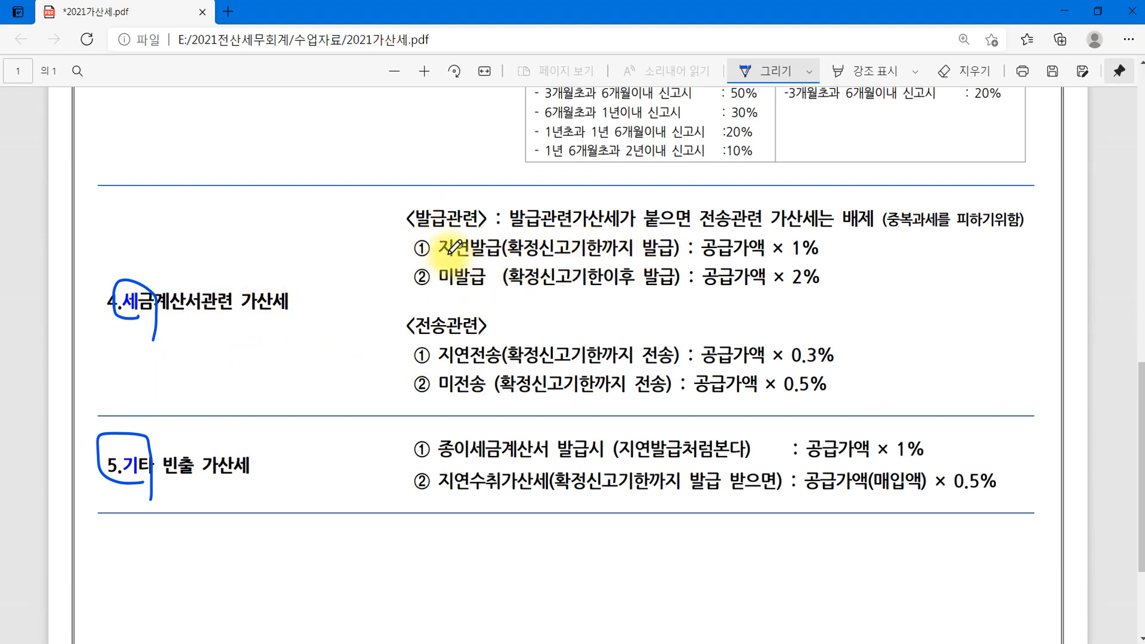
Underline 지연발급 and the 공급가액 × 1% rate, then go back to KcLep.
drag(439, 256, 519, 263)
drag(698, 260, 858, 260)
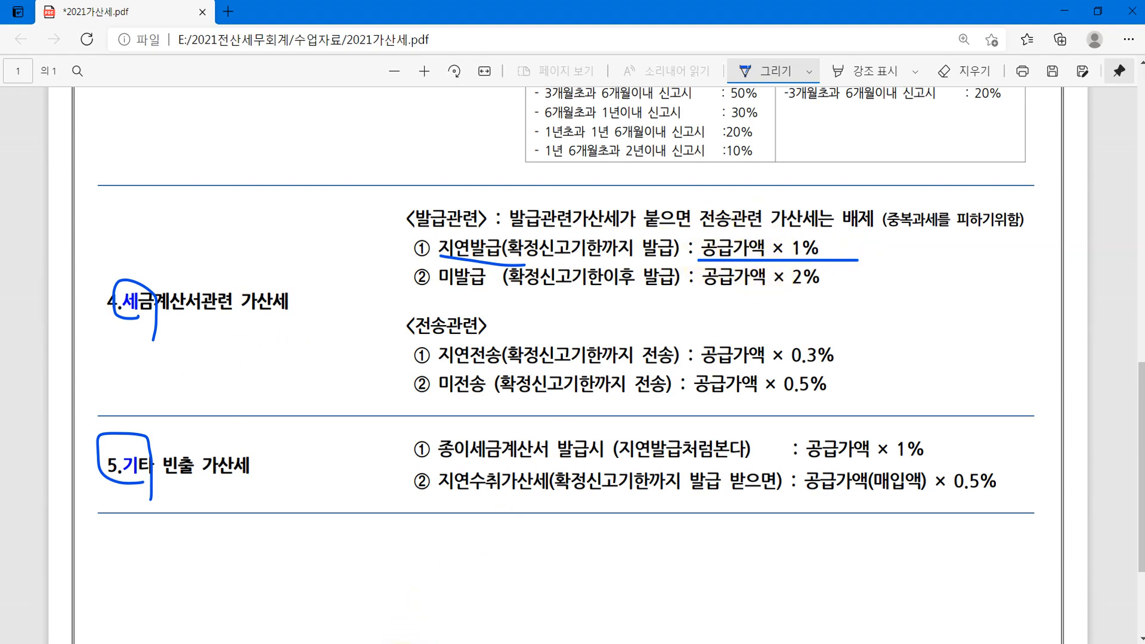
click(358, 643)
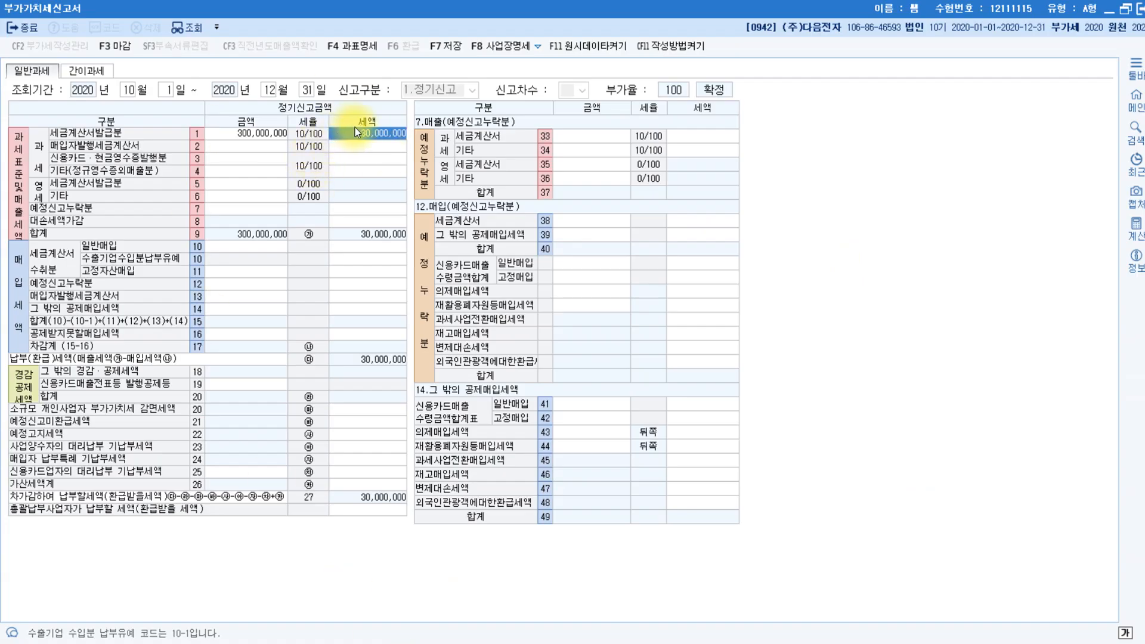
Enter a 20,000,000 base in row 62 지연발급 등 of the penalty breakdown, adding a 200,000 penalty.
click(356, 484)
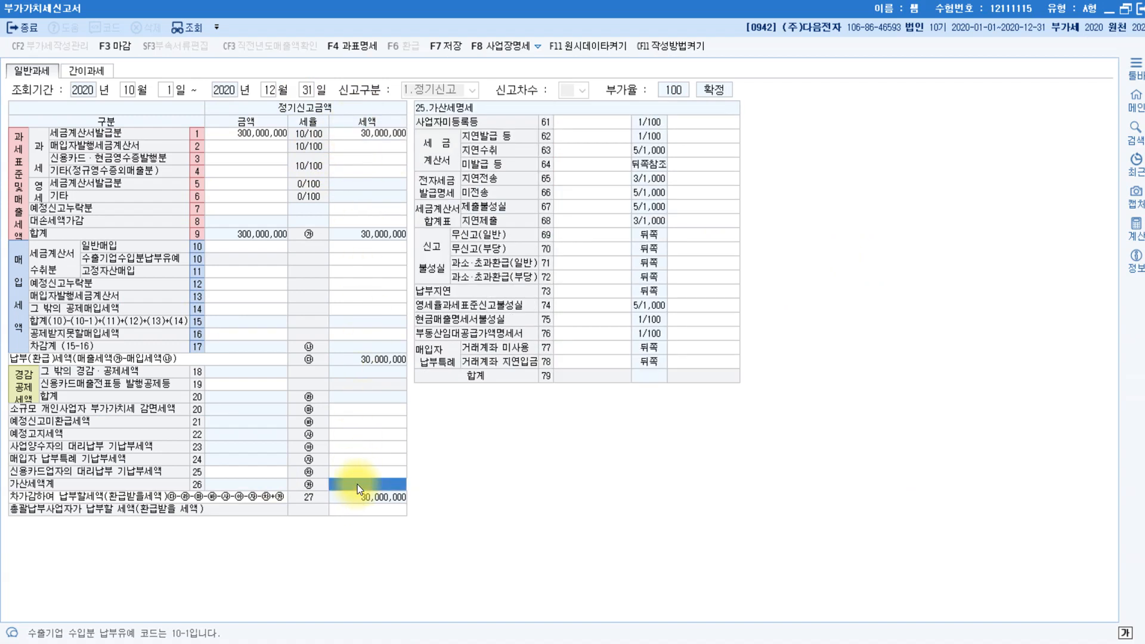
click(582, 135)
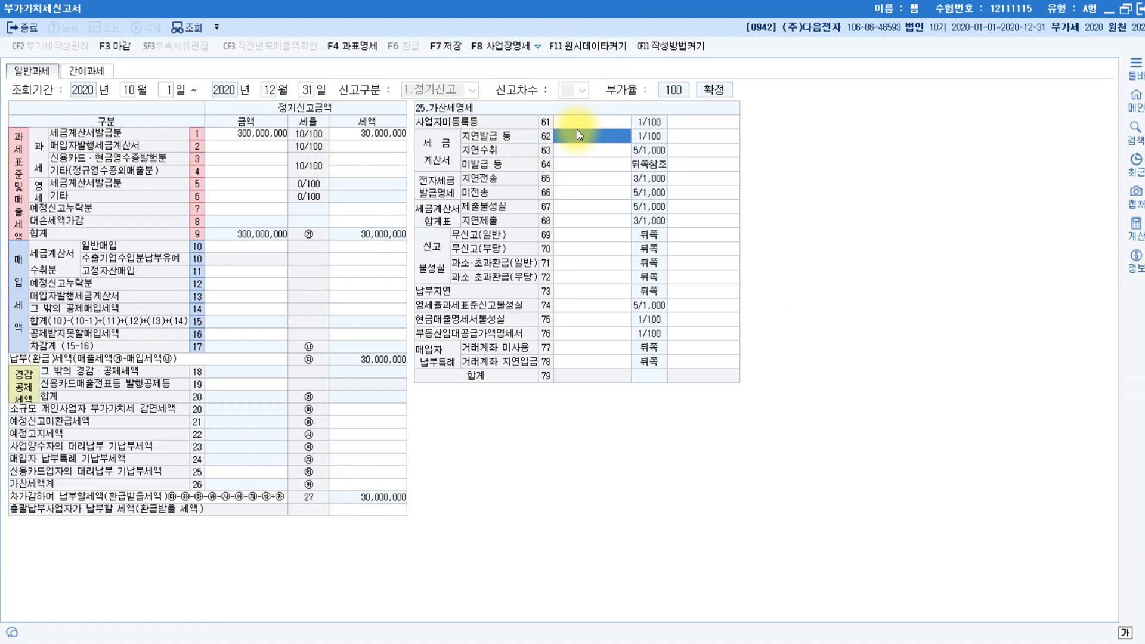
text(20000000)
key(Return)
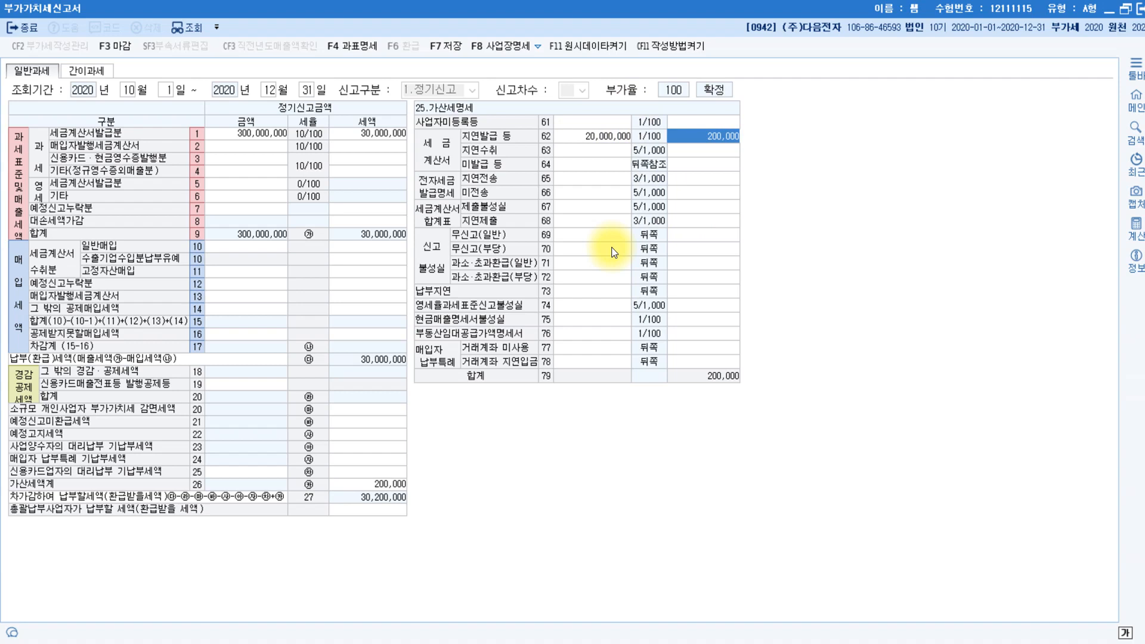
click(243, 159)
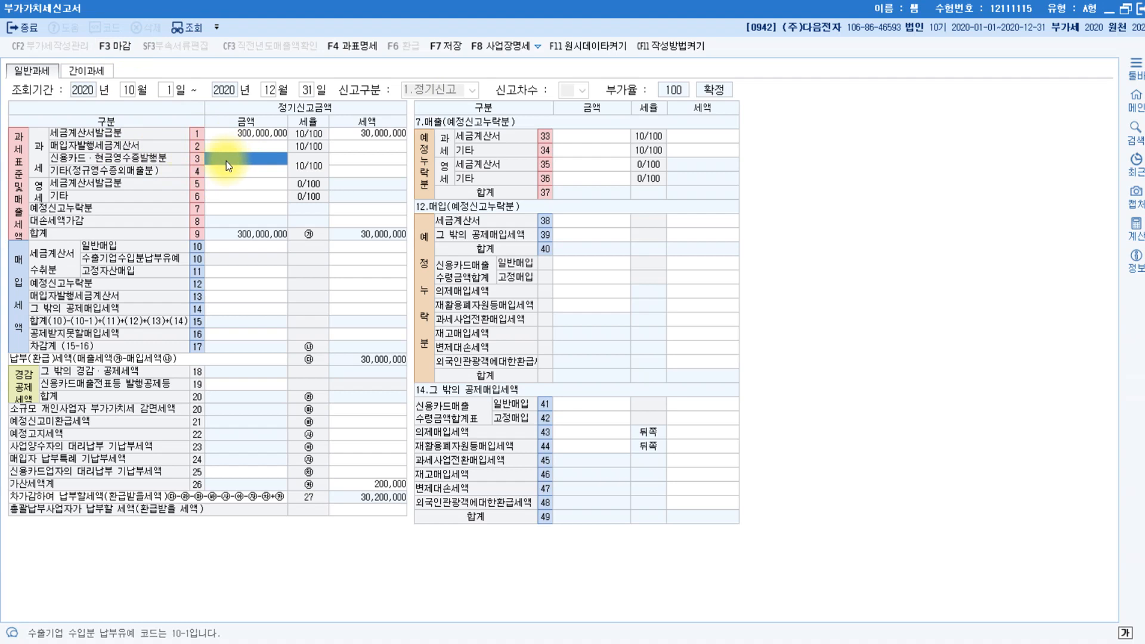
Enter 60,000,000 card/cash-receipt sales in row 3 and 400,000 other sales in row 4.
text(60000000)
key(Return)
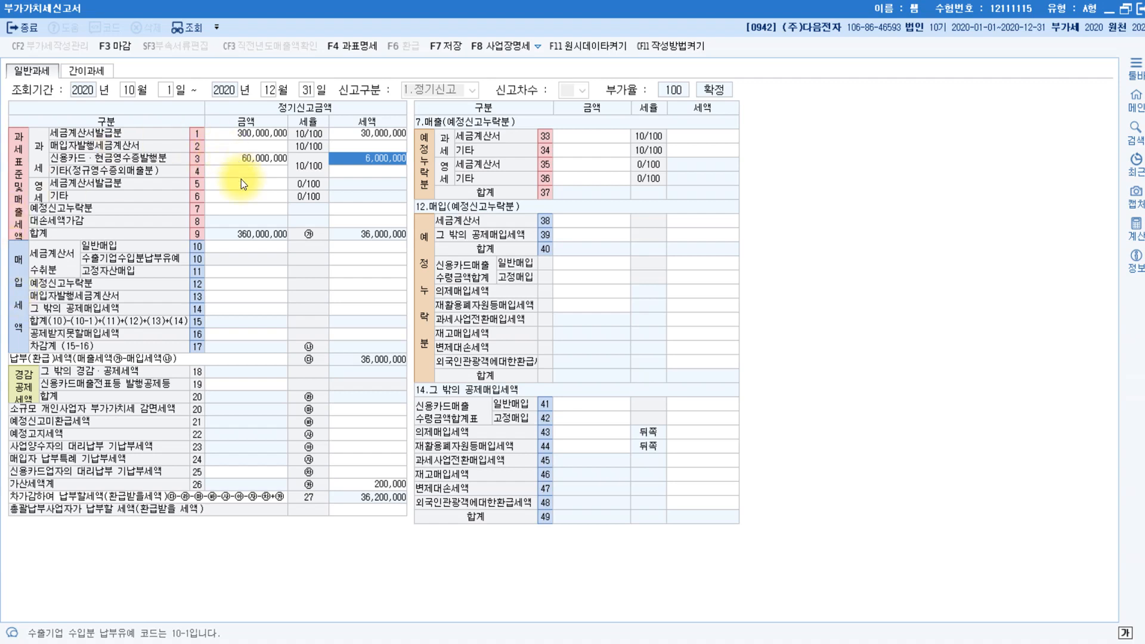
click(215, 171)
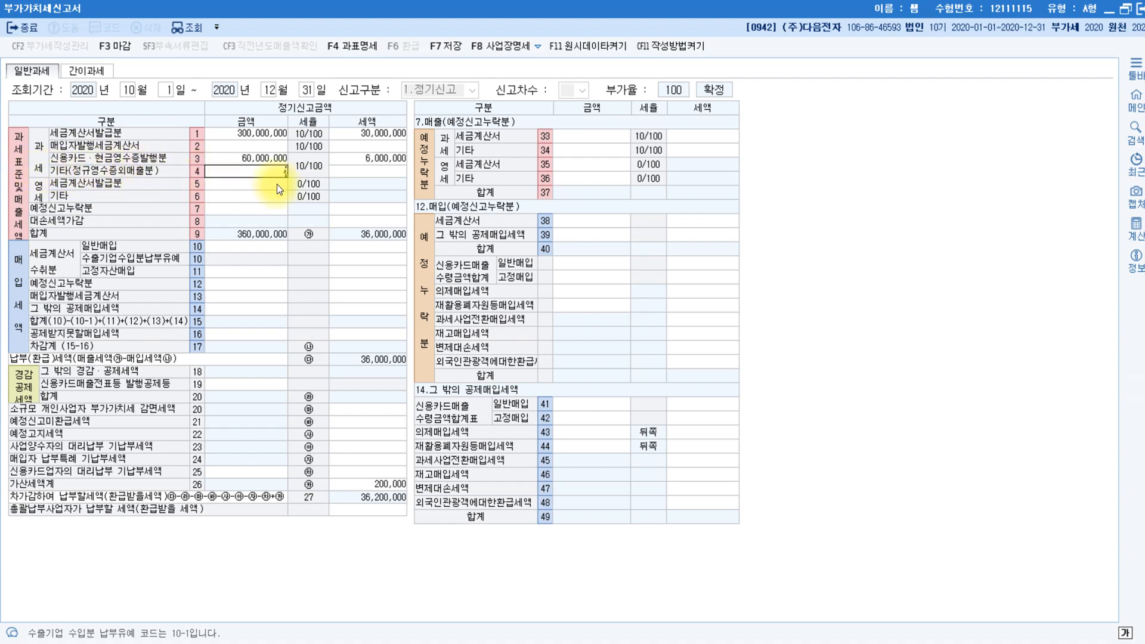
text(4000000)
key(Return)
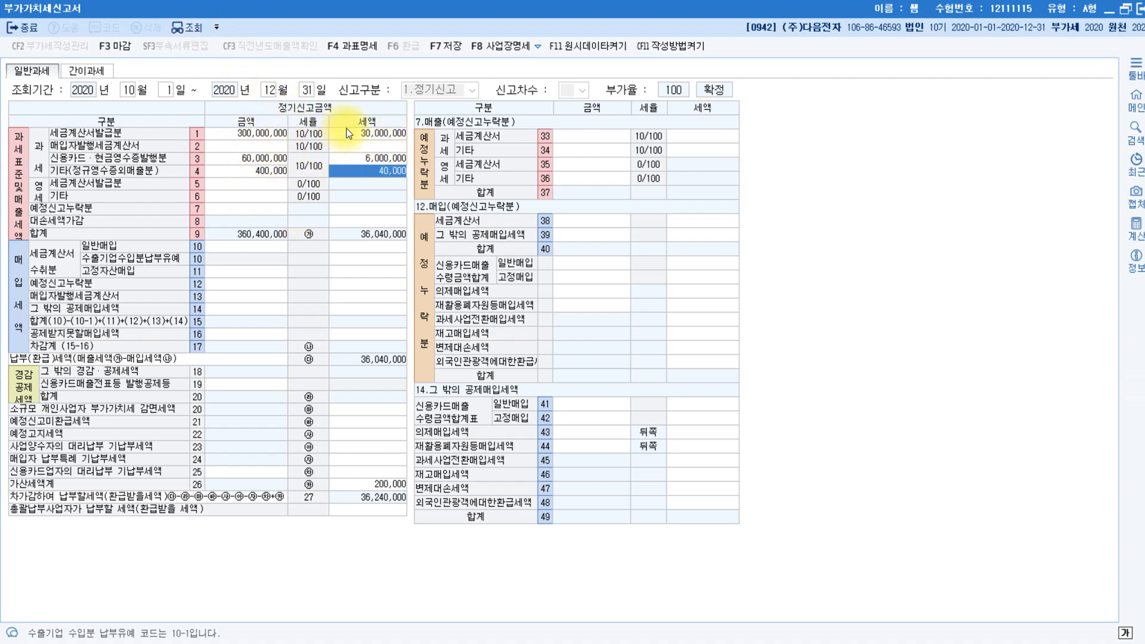
click(244, 185)
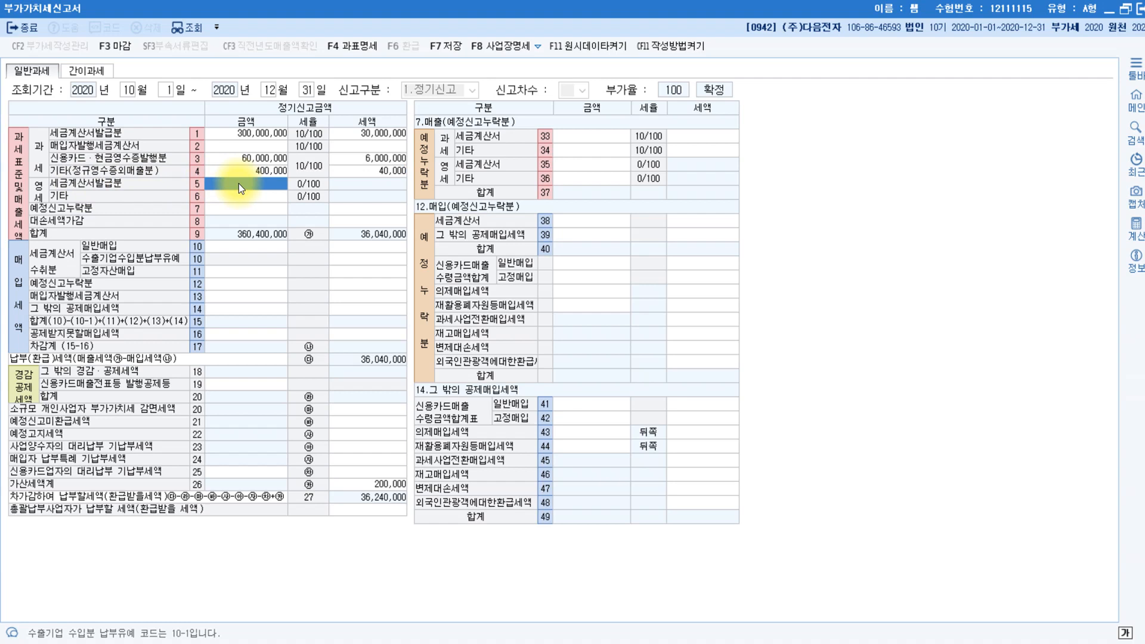
Enter zero-rated sales of 50,000,000 by tax invoice in row 5 and 100,000,000 other in row 6.
text(50,000,000)
key(Return)
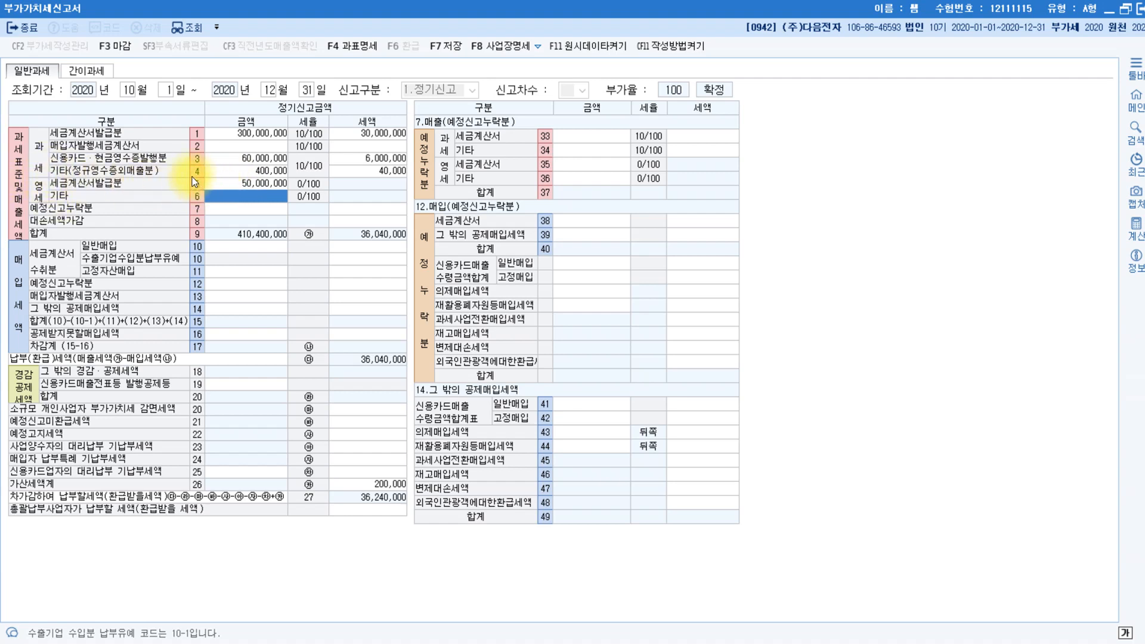
click(246, 184)
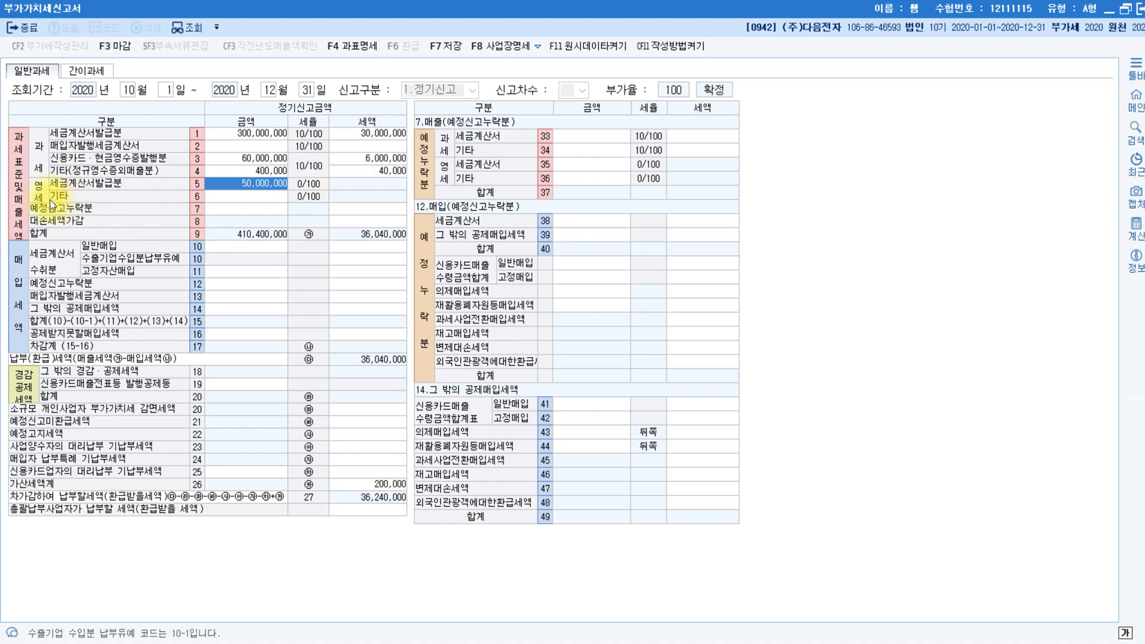
click(231, 198)
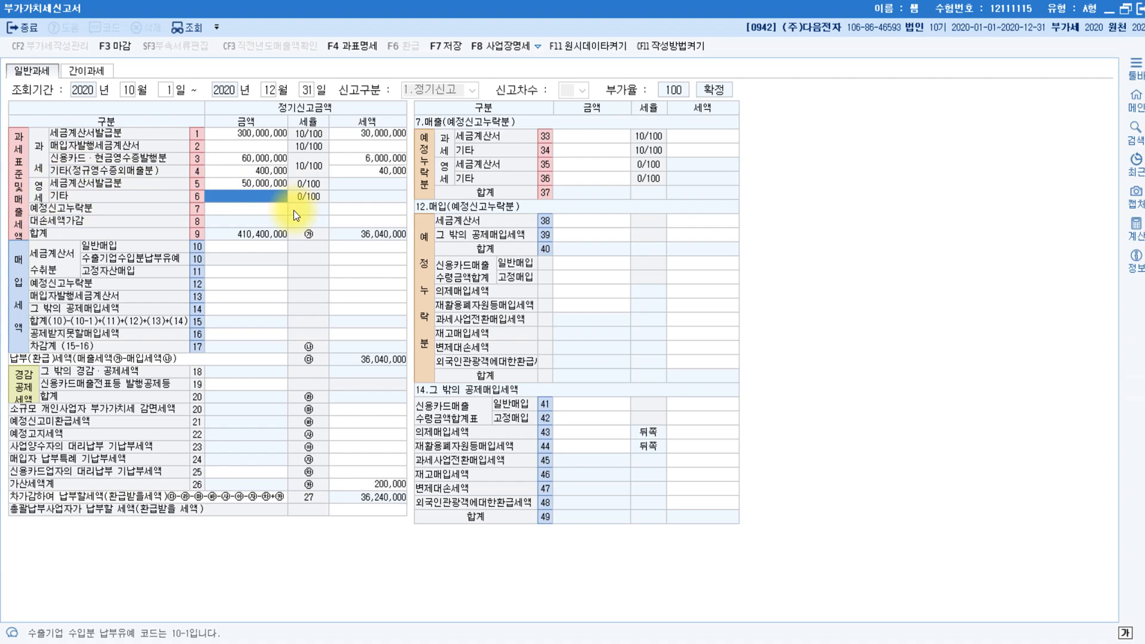
text(100000000)
key(Return)
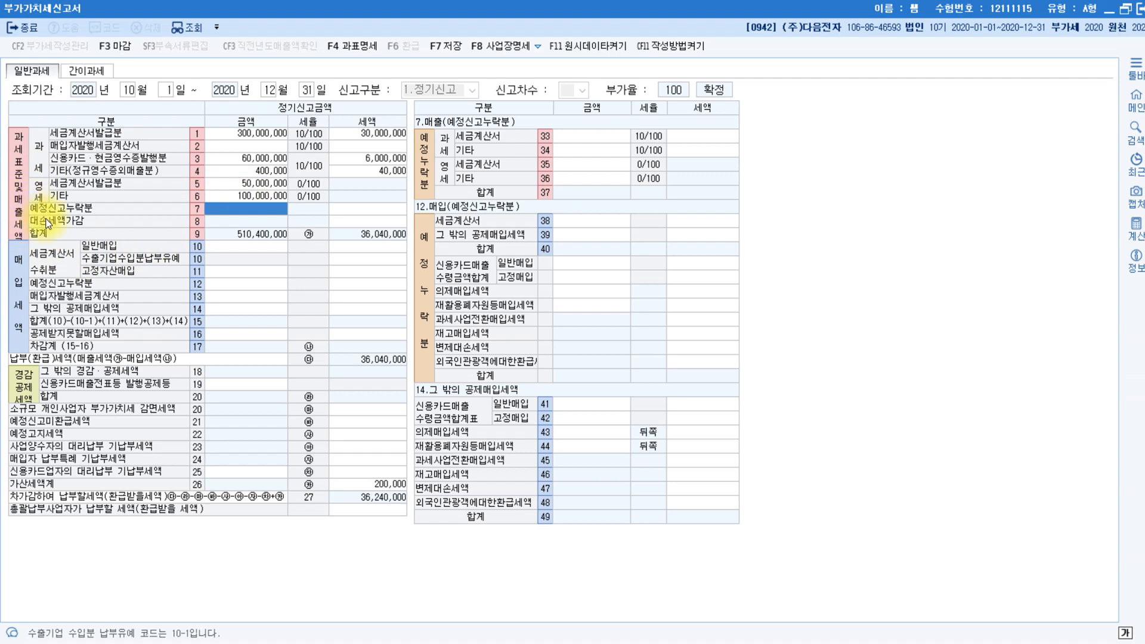
Enter a 1,000,000 bad-debt tax adjustment in row 8, raising payable tax to 37,240,000.
click(377, 222)
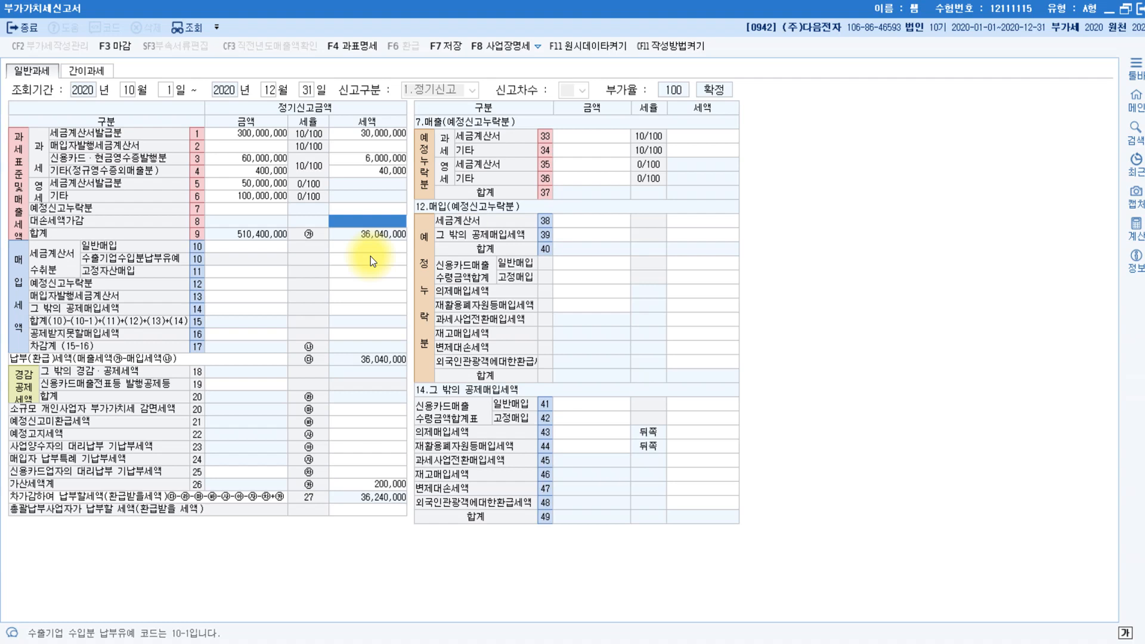
text(1000000)
key(Return)
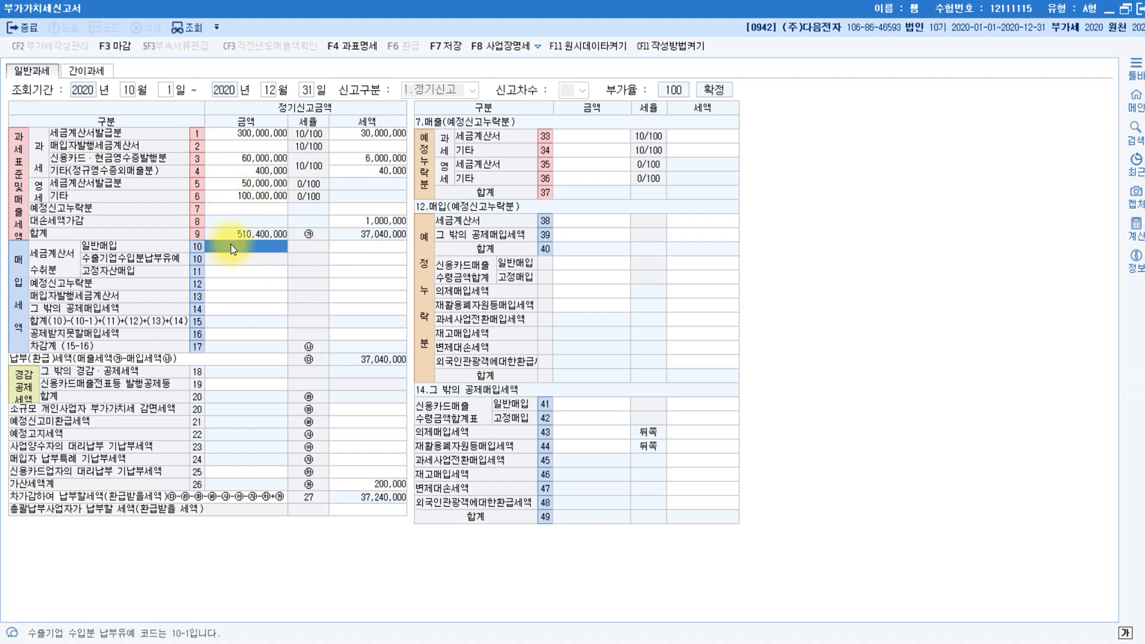
click(386, 221)
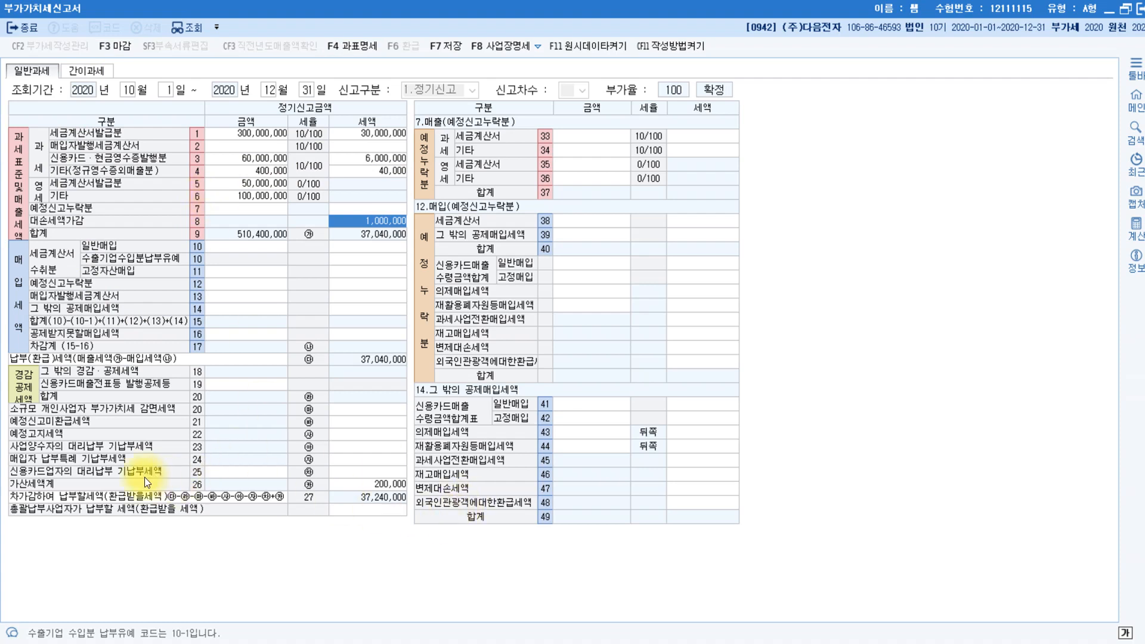
click(375, 484)
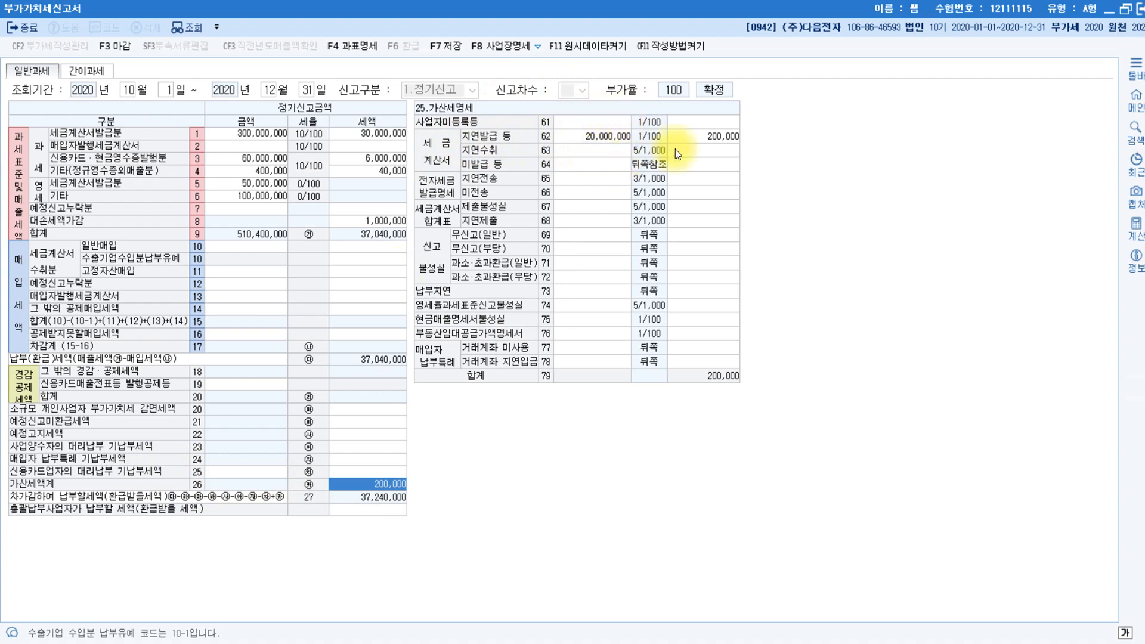
click(385, 221)
click(218, 244)
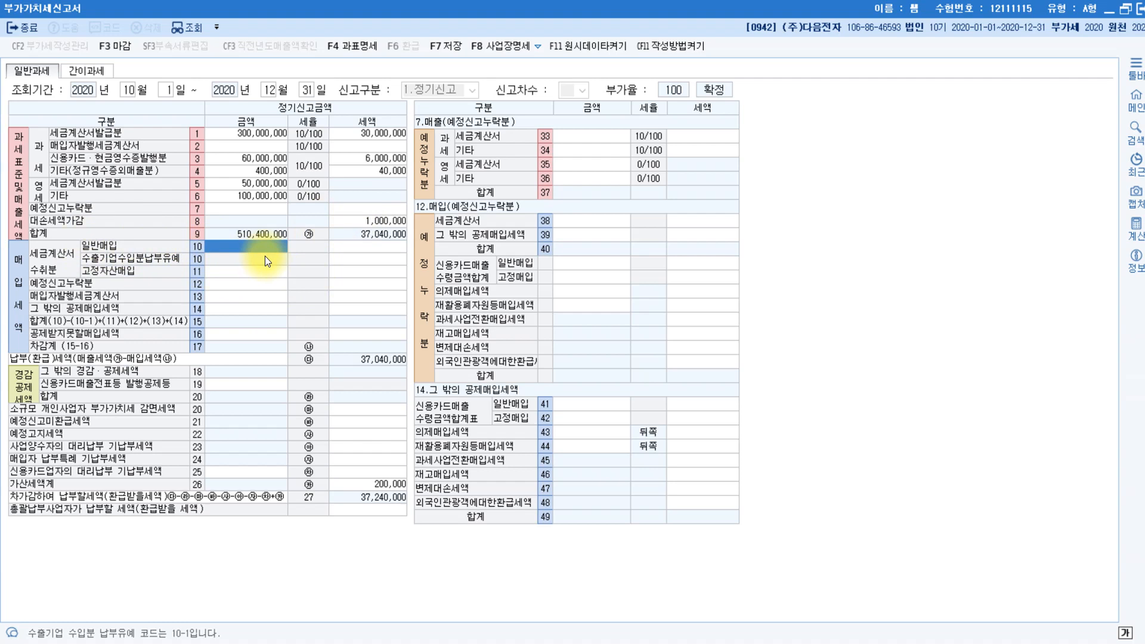
Enter 300,000,000 of general purchases on line 10, accepting the 30,000,000 input tax.
text(30)
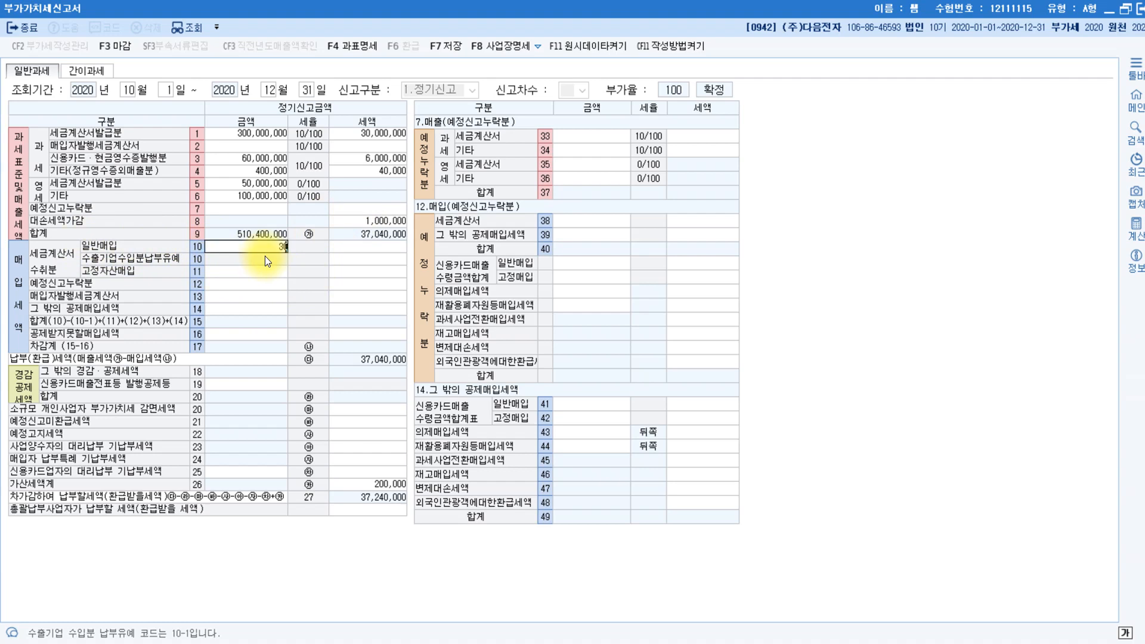
text(0,000,000)
key(Return)
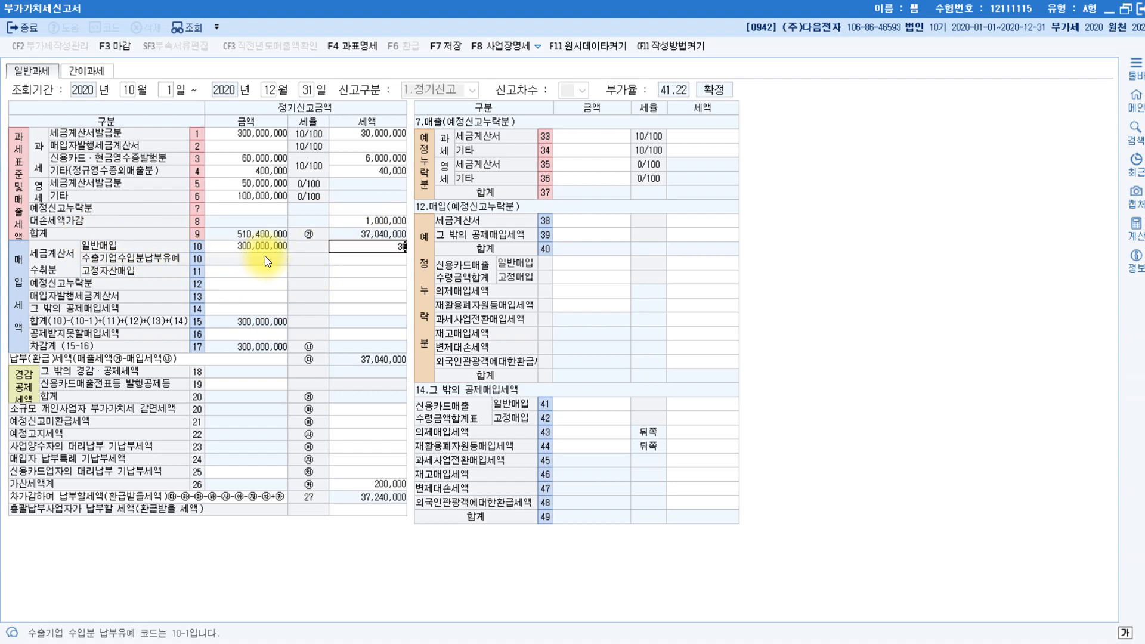
key(Return)
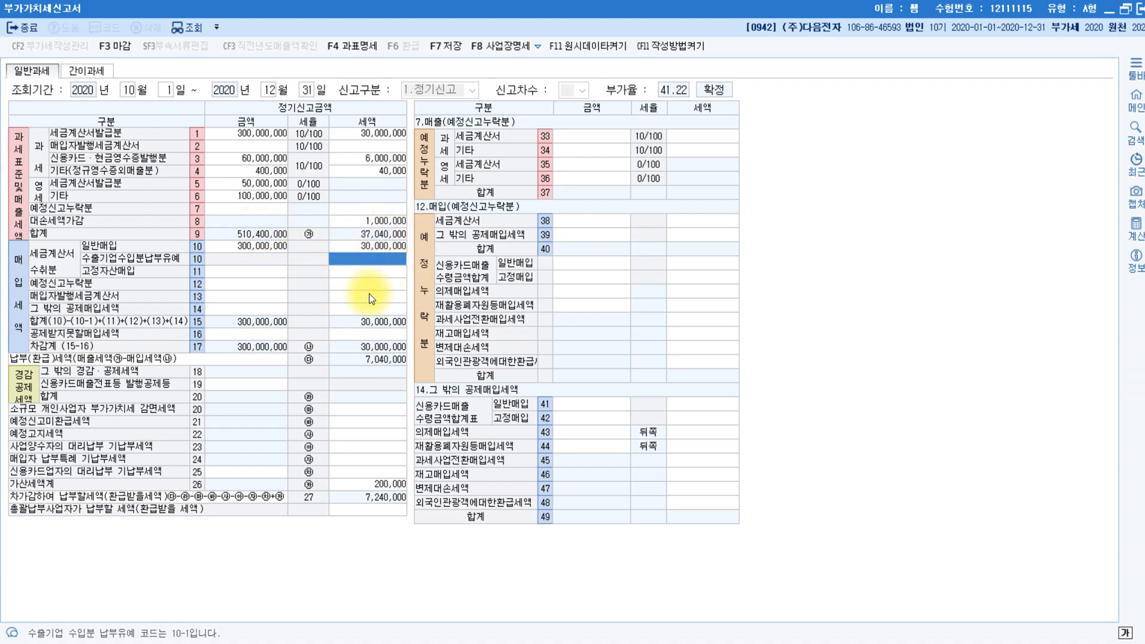
Record 20,000,000 of non-deductible purchases with 2,000,000 tax on line 50.
click(253, 337)
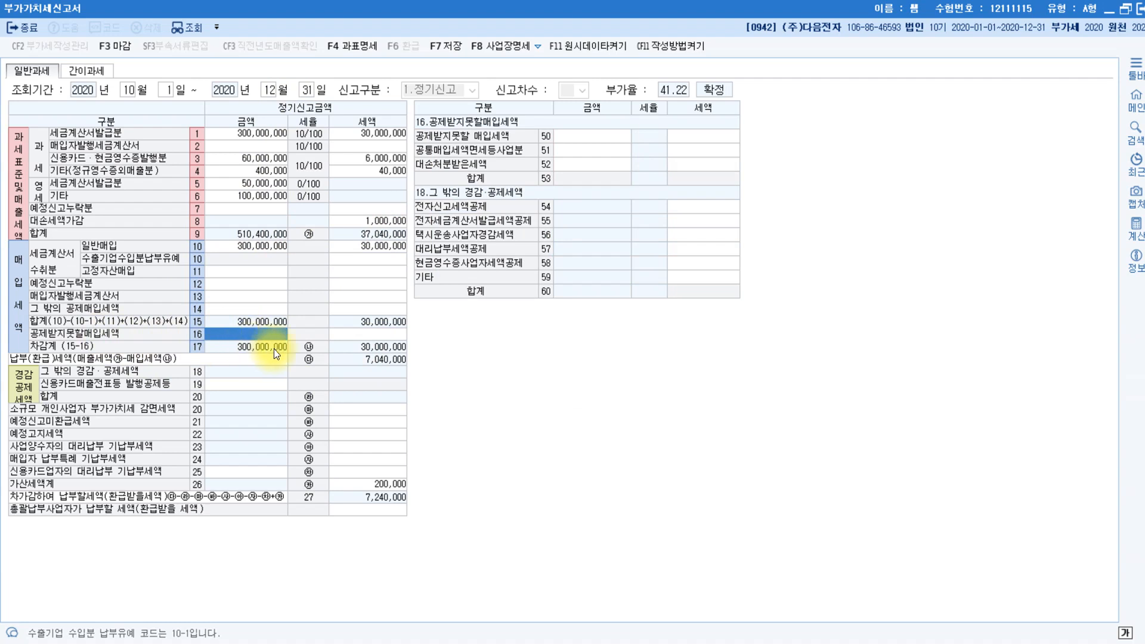
click(605, 137)
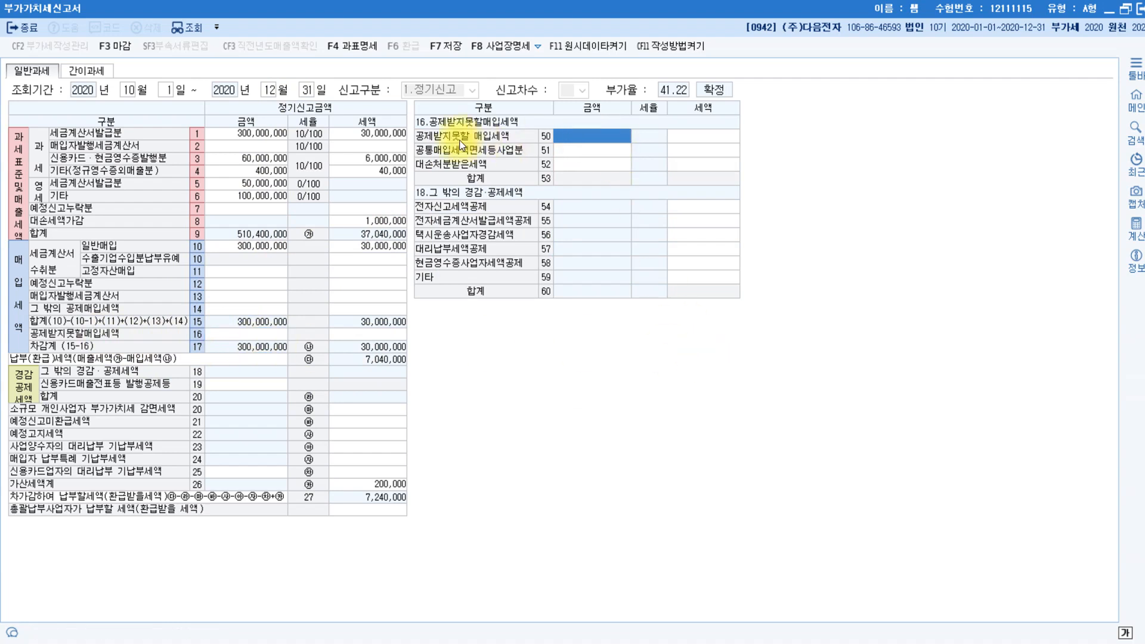
click(606, 137)
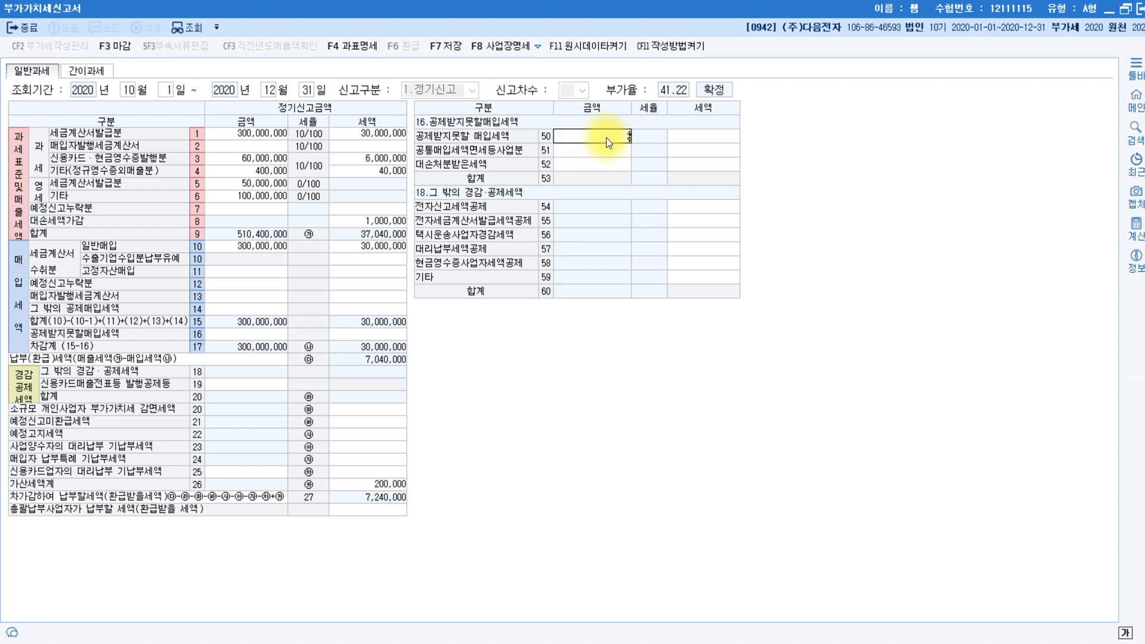
key(Return)
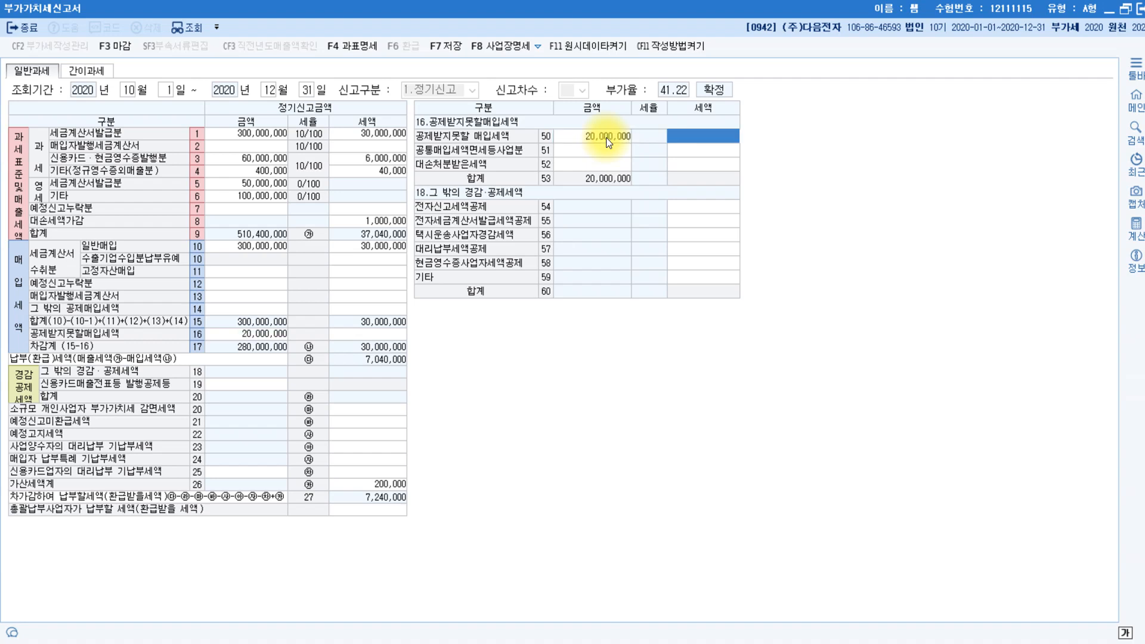
text(2000000)
key(Return)
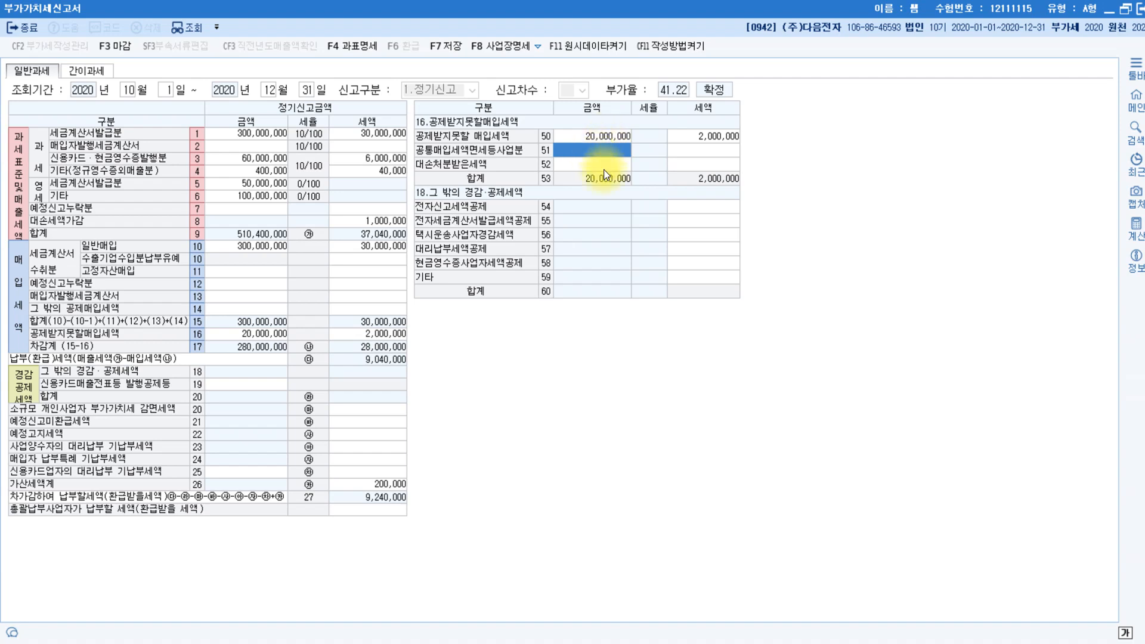
click(240, 310)
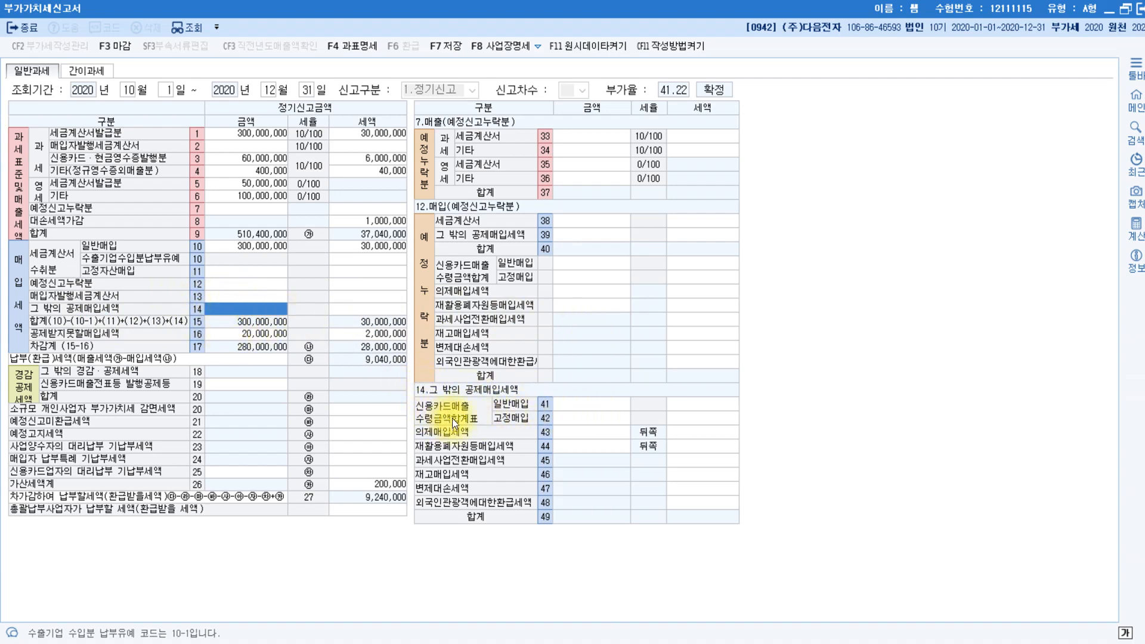
Enter 20,000,000 of credit-card general purchases with 2,000,000 tax on line 41.
click(567, 405)
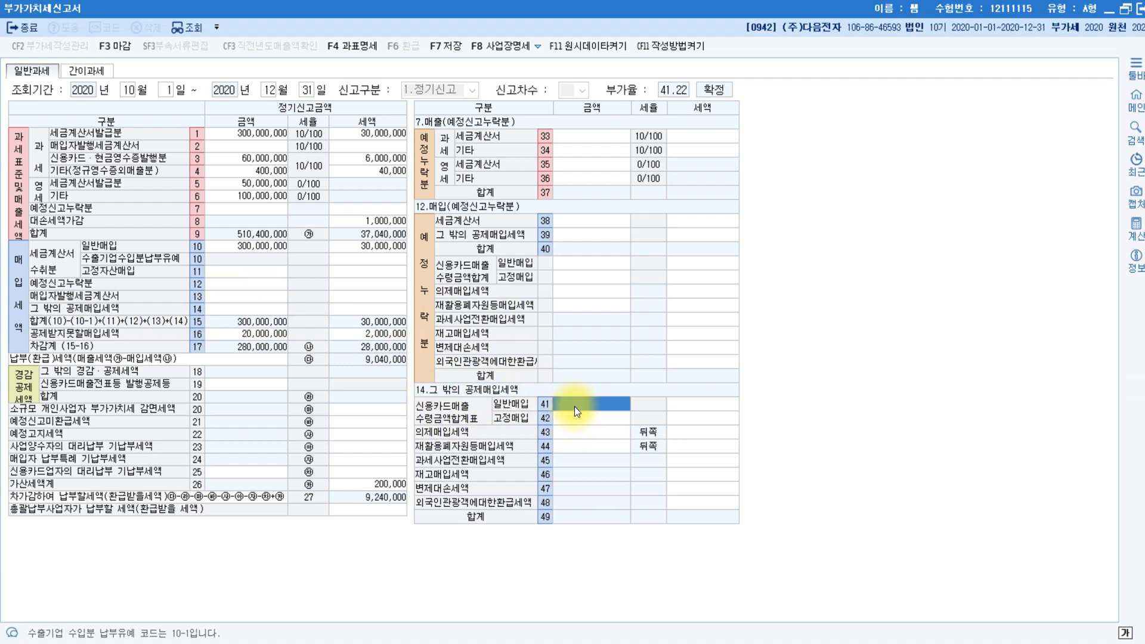
text(20000000)
key(Return)
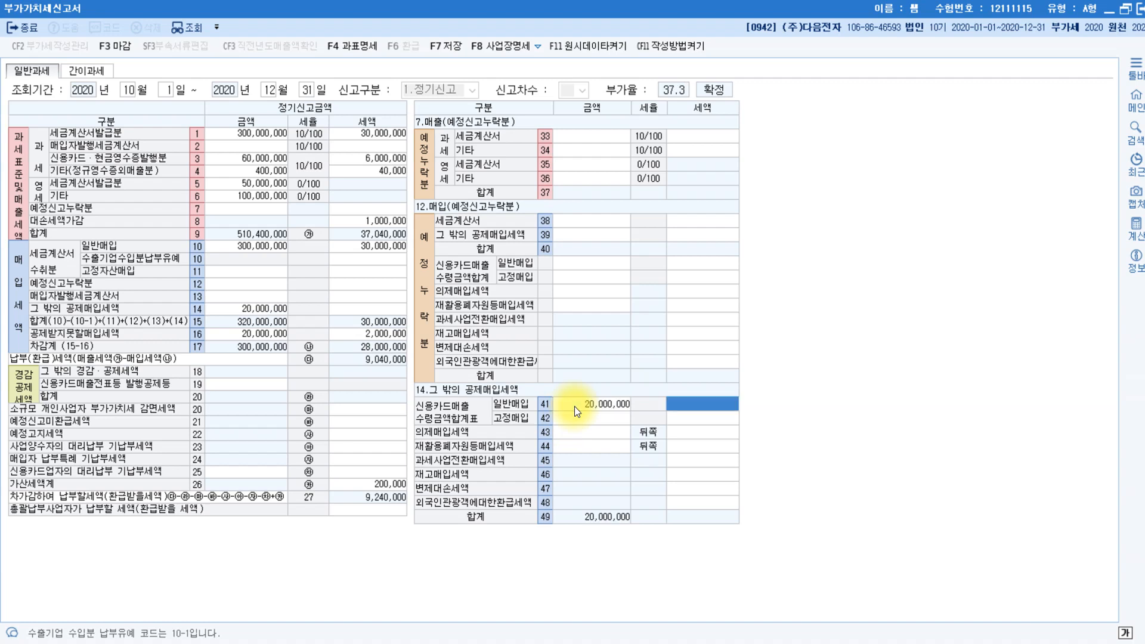
text(2000000)
key(Return)
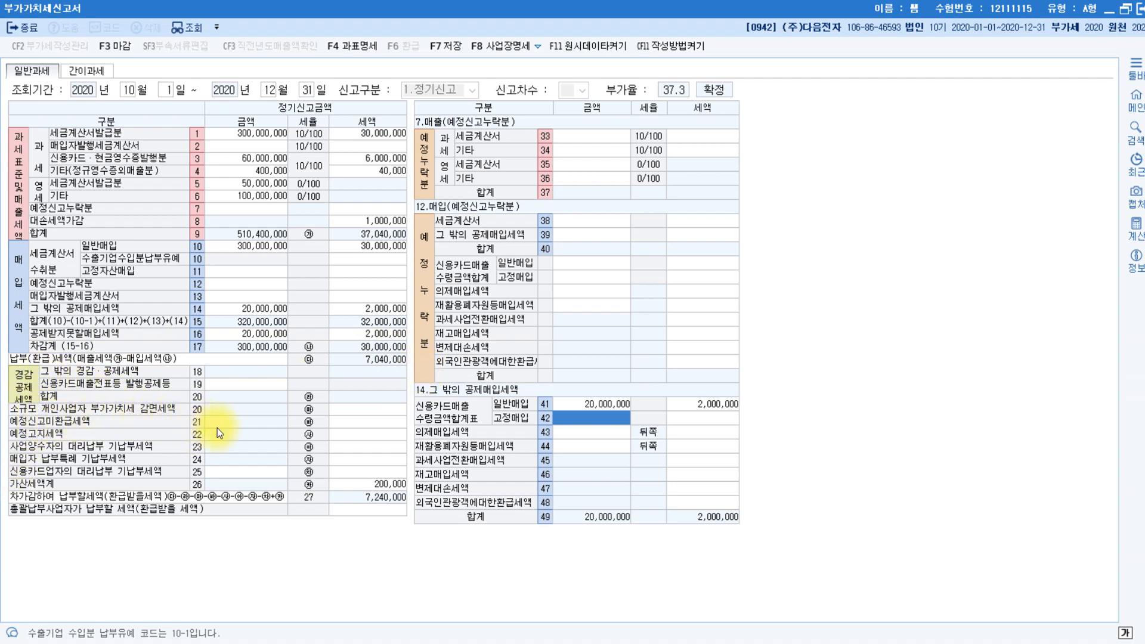
click(357, 424)
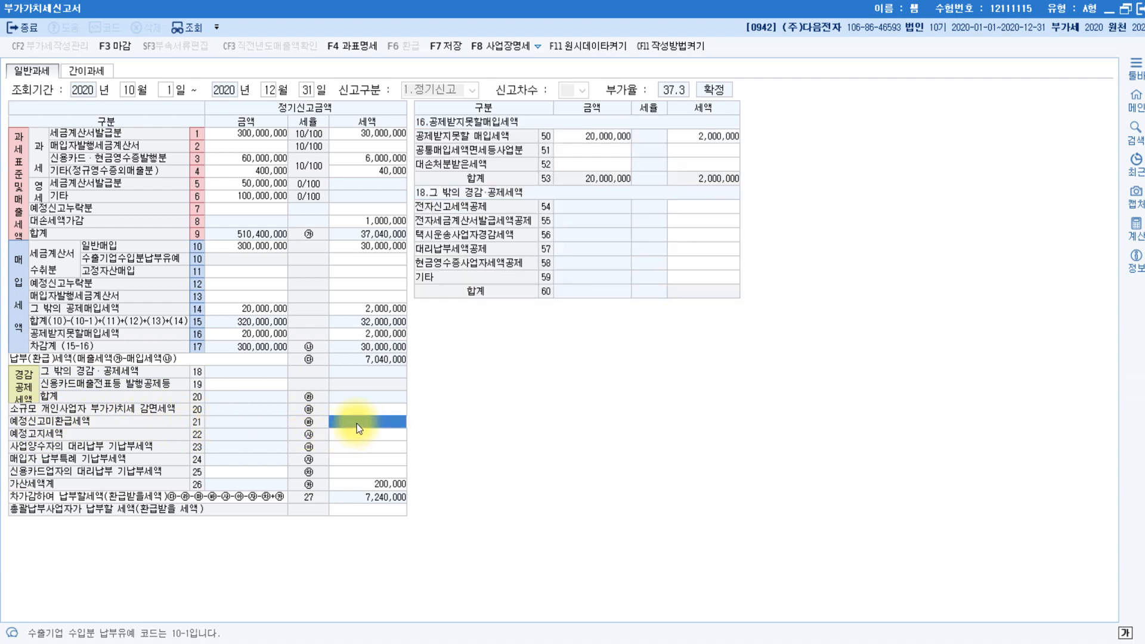
Deduct 3,000,000 of unrefunded preliminary-return tax on line 21, leaving 4,240,000 payable.
text(3000000)
key(Return)
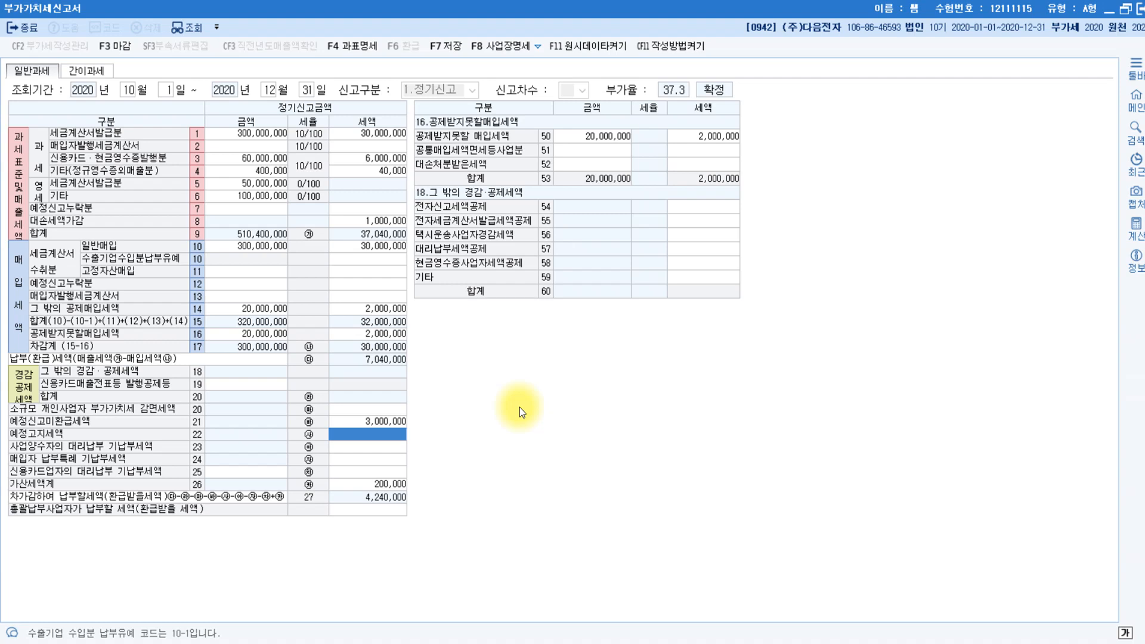
Review the 과표명세 tax base breakdown, checking the line 28 and line 31 revenue amounts.
click(362, 48)
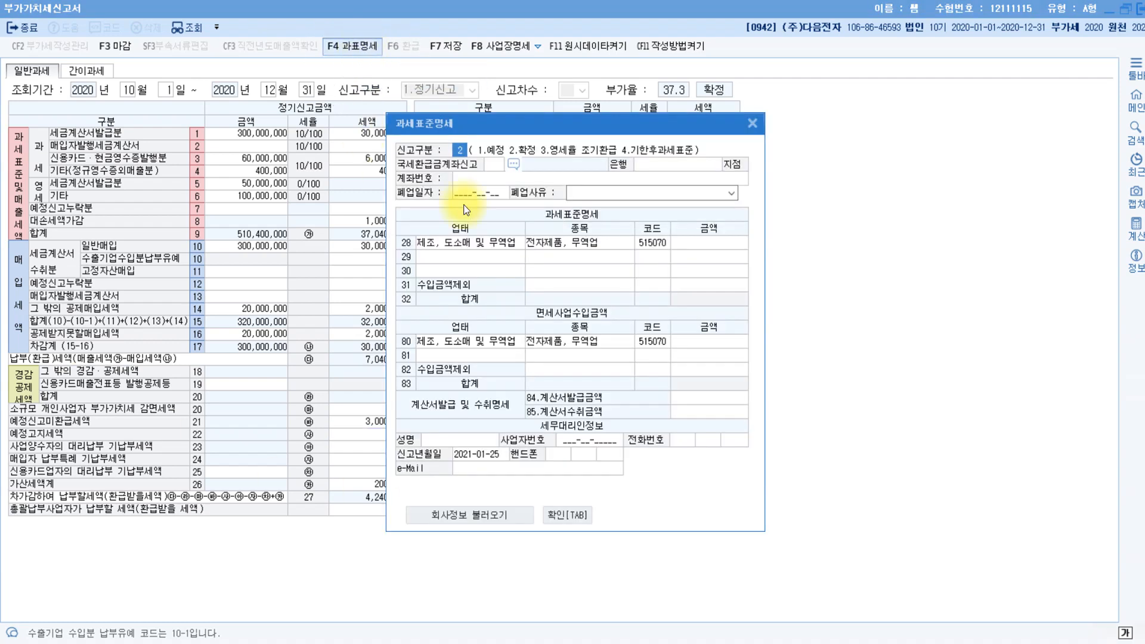
drag(610, 123, 549, 67)
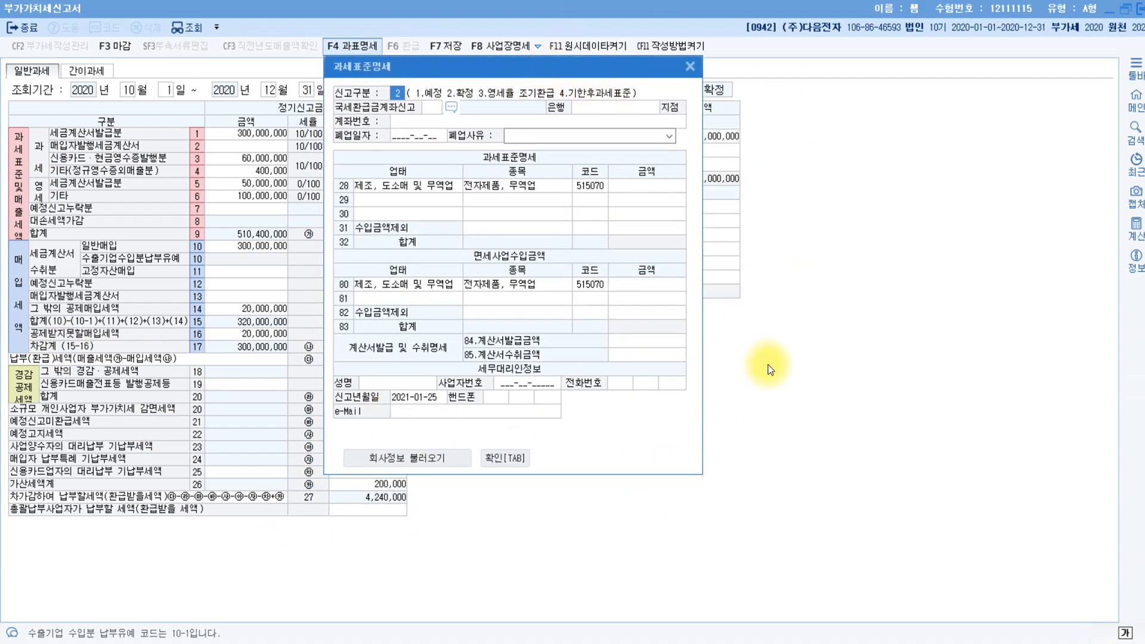
drag(491, 67, 585, 210)
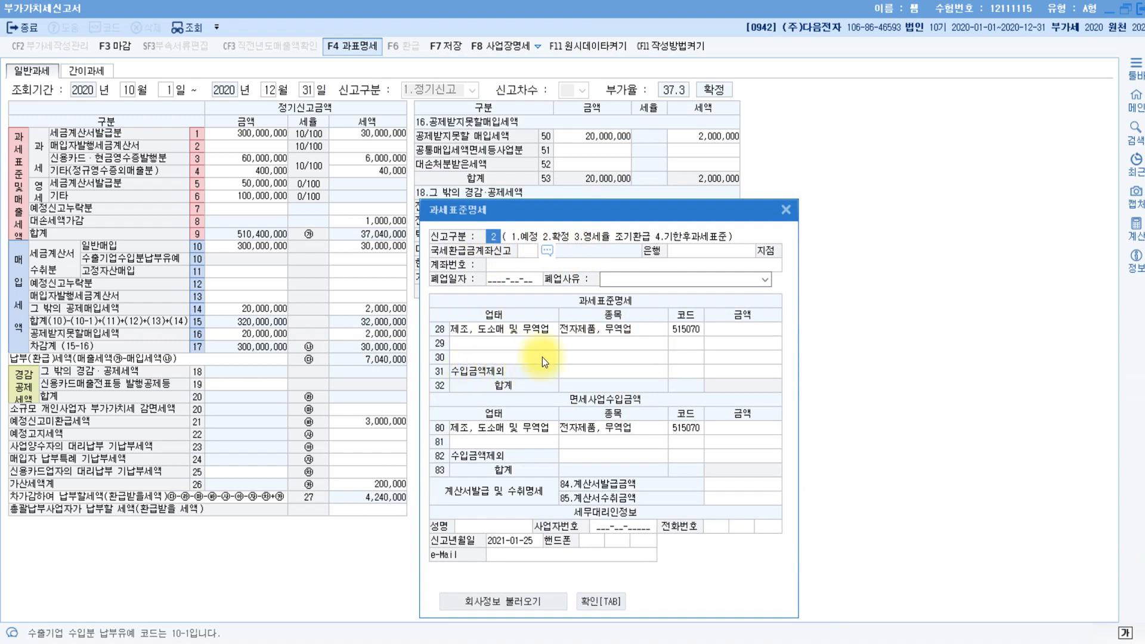
click(730, 331)
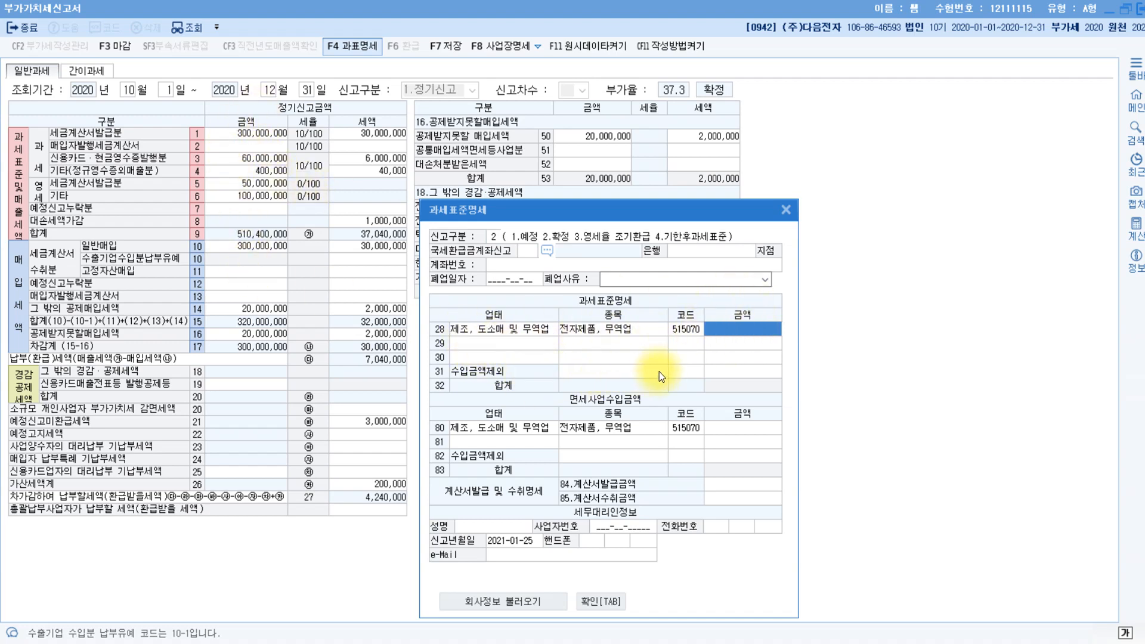
click(729, 370)
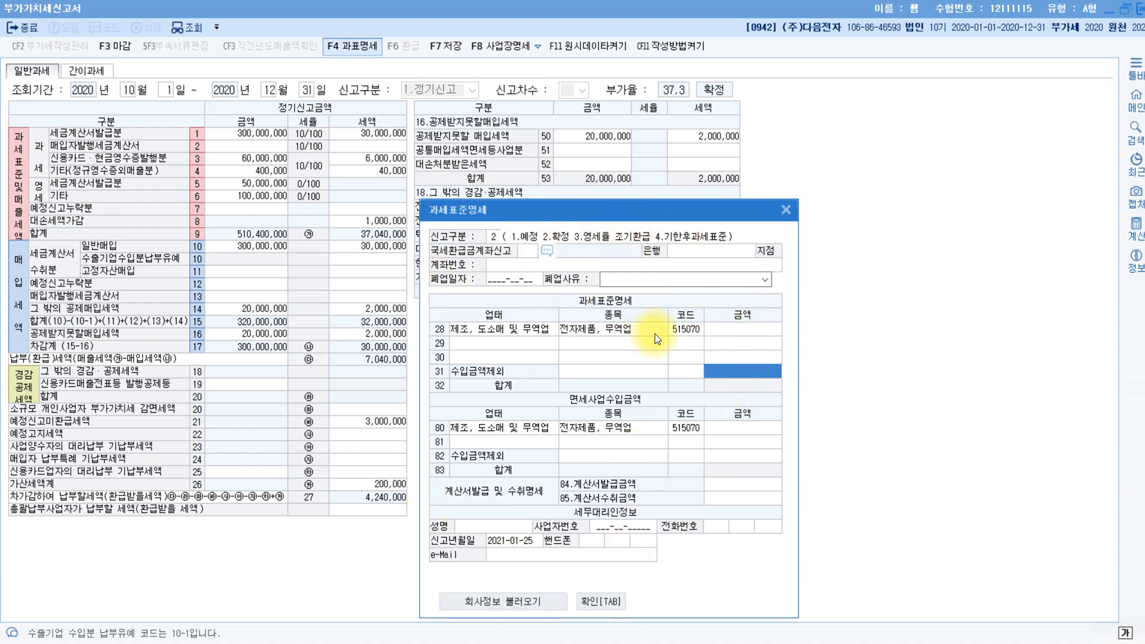
click(786, 209)
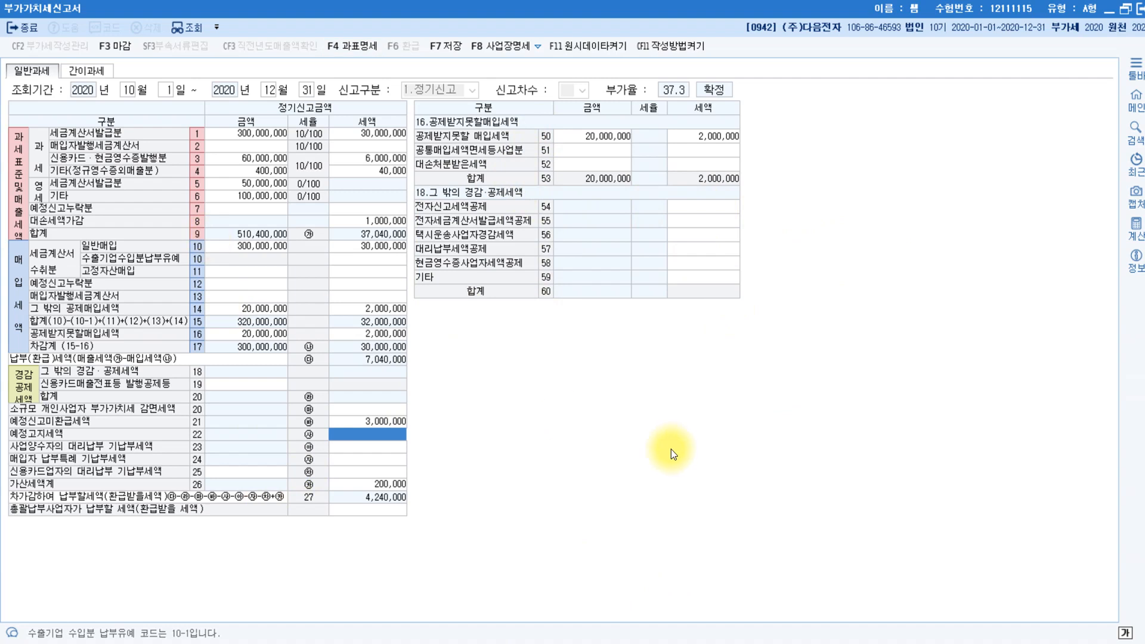
Save the VAT return with 4,240,000 payable and close its window.
key(Escape)
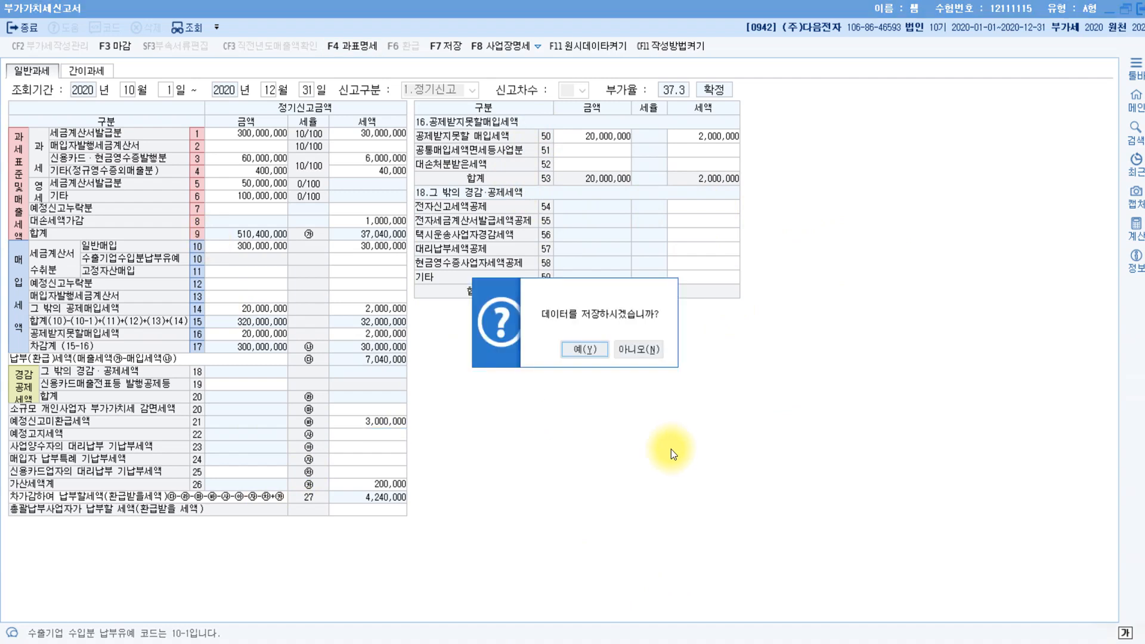
click(583, 351)
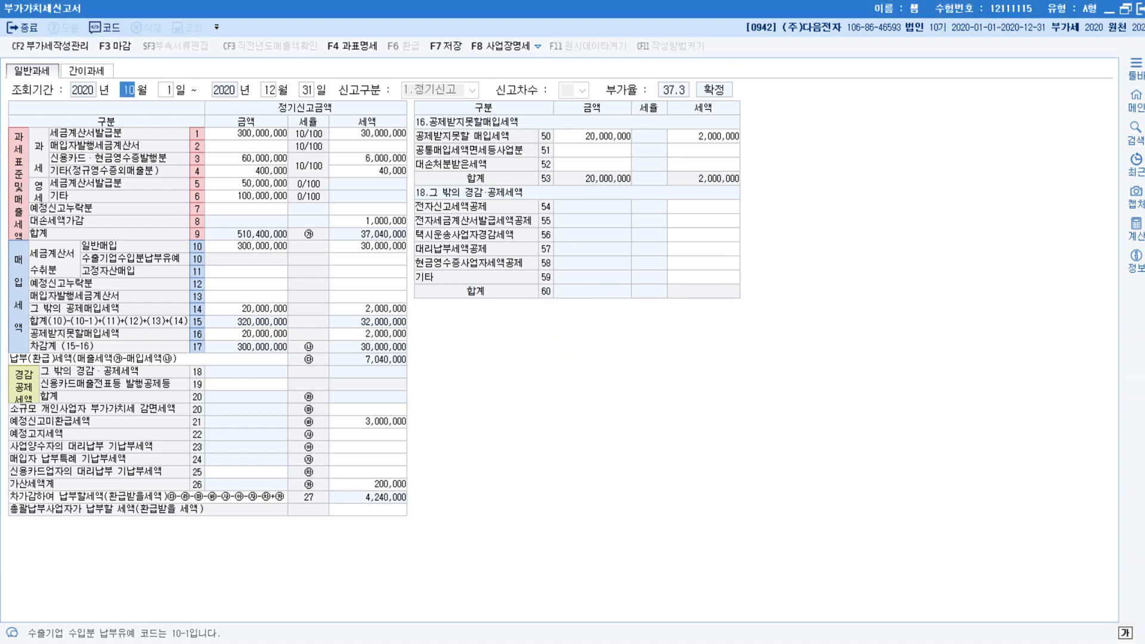
click(1140, 9)
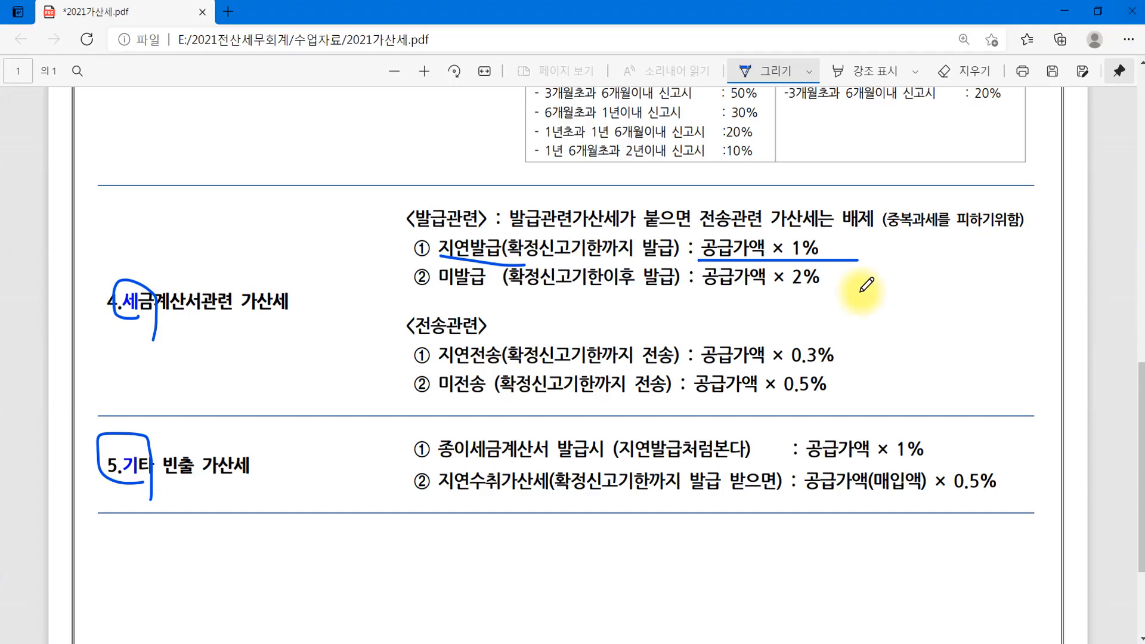
Read 문제5 [1] in Hangul: register employee 105, hire date, and dependents.
key(alt+Tab)
scroll(634, 332, down, 5)
scroll(637, 336, down, 15)
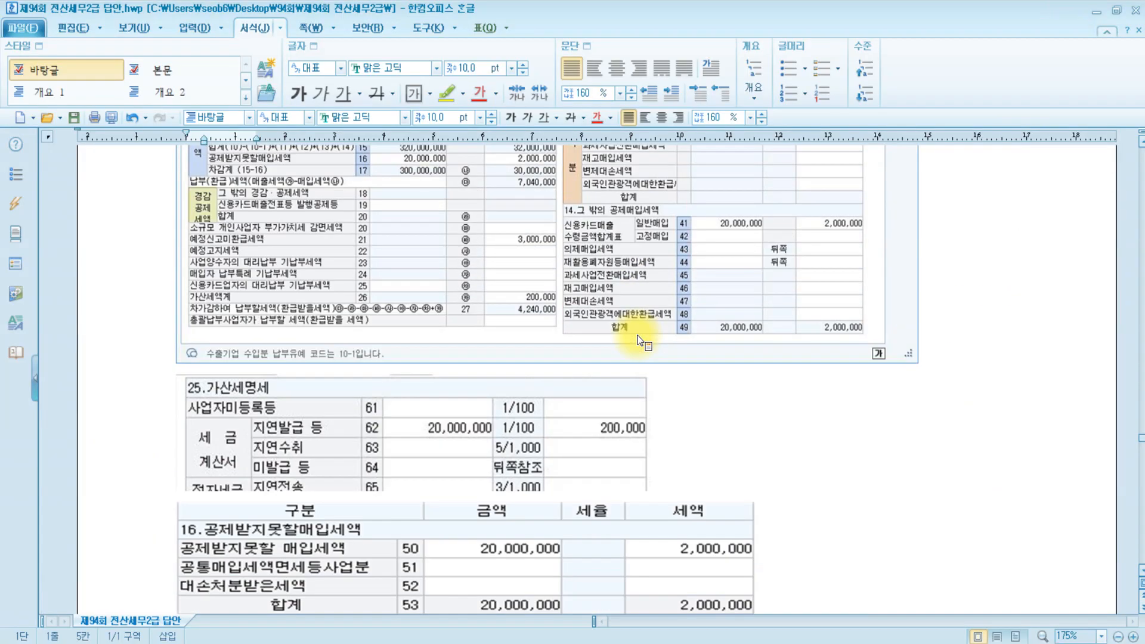
scroll(637, 336, down, 10)
click(205, 305)
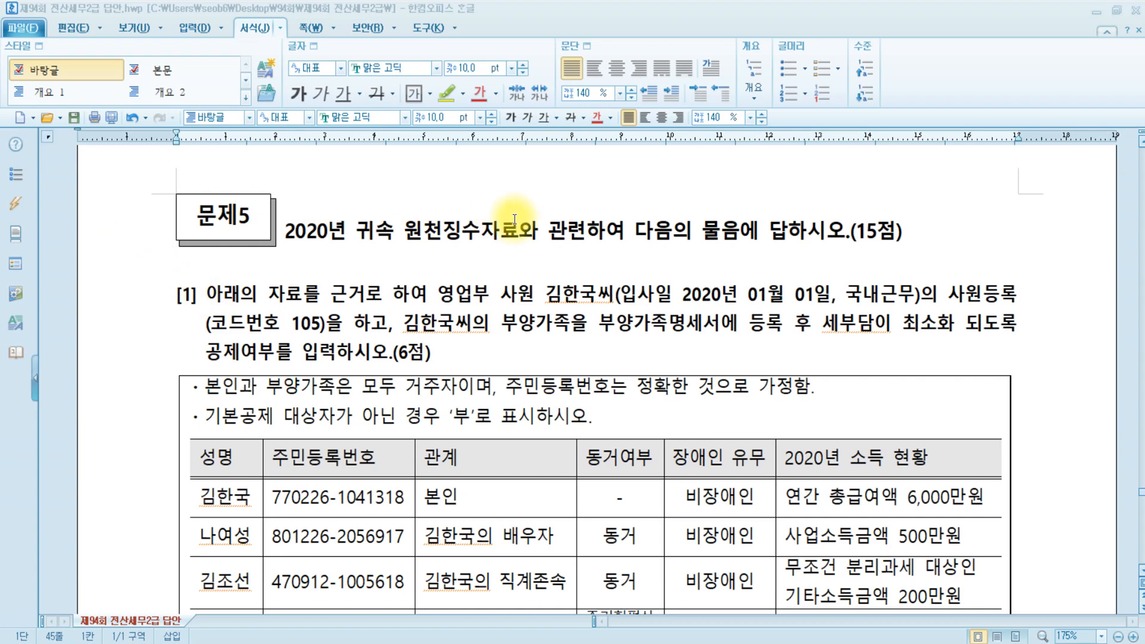
click(230, 294)
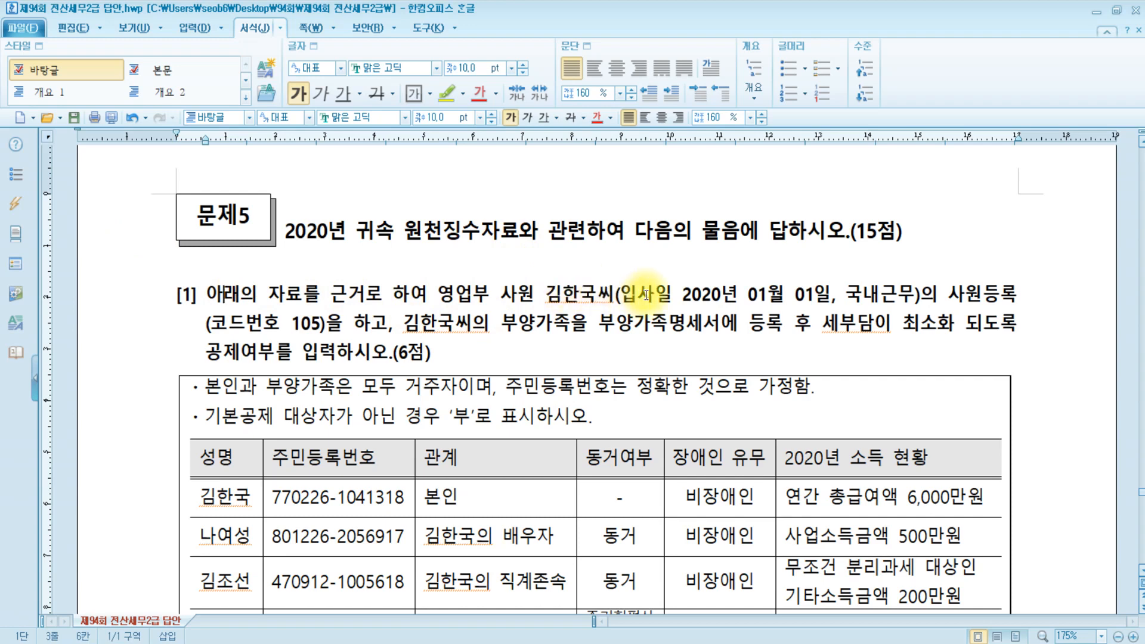
click(828, 294)
click(981, 294)
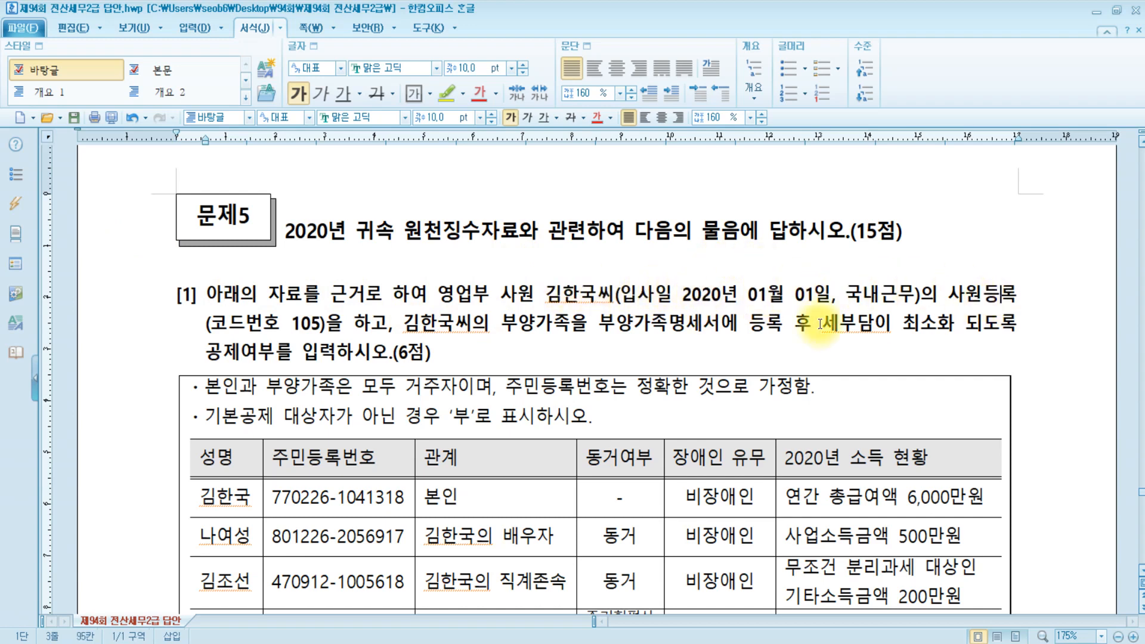
click(311, 324)
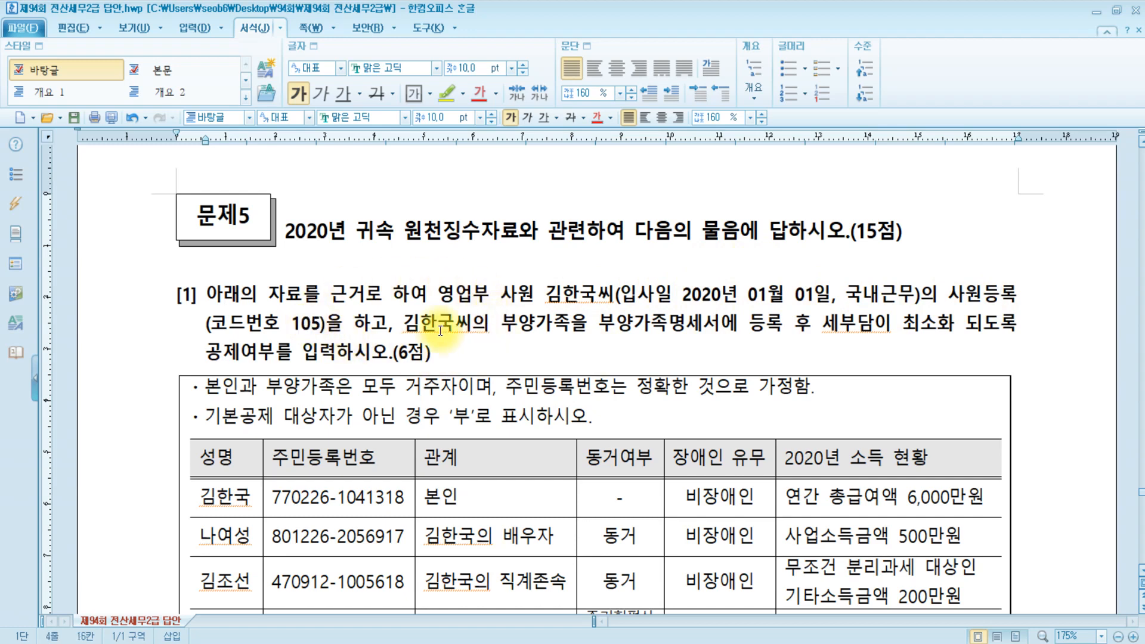
click(403, 323)
click(441, 355)
Review the notes on residency, resident numbers and non-deductible dependents, then return to KcLep.
scroll(530, 336, down, 6)
scroll(542, 342, up, 3)
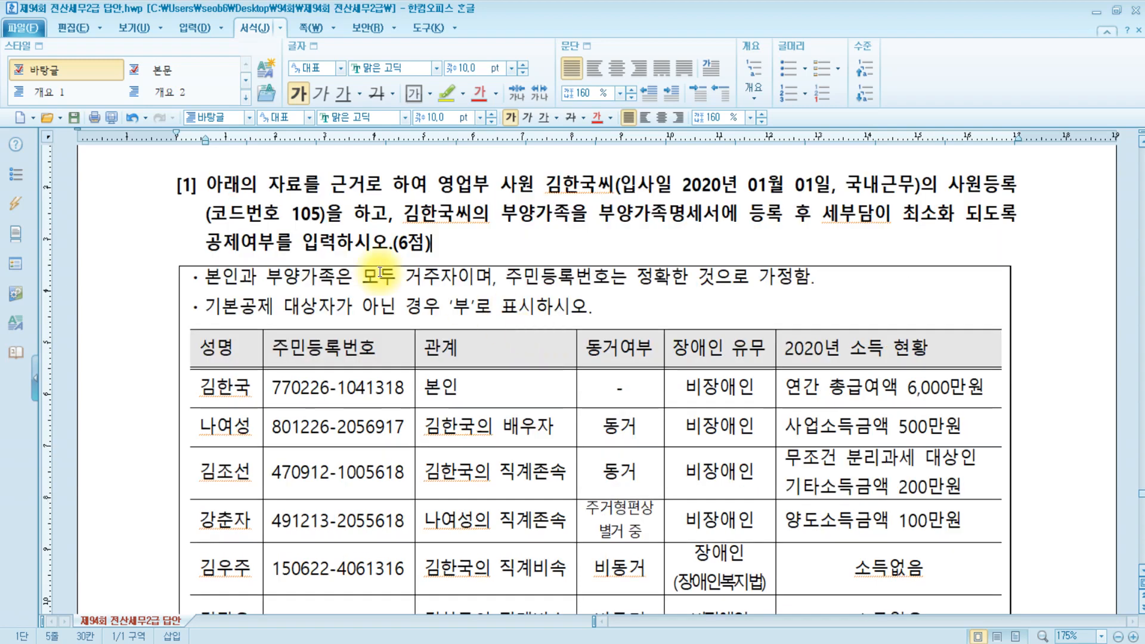
click(353, 277)
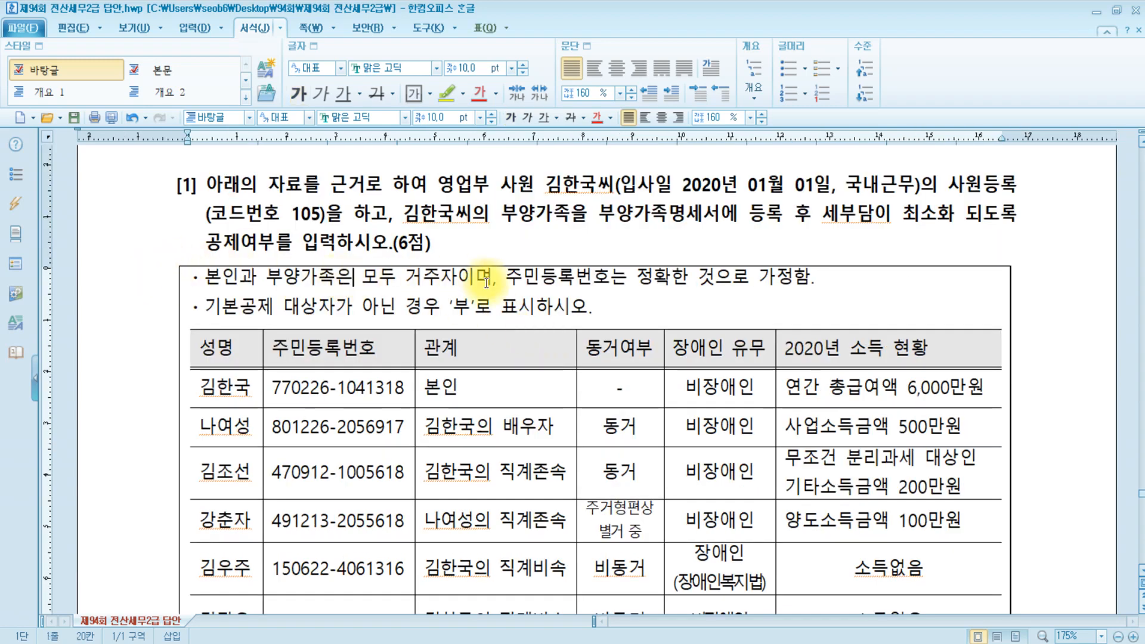
click(540, 280)
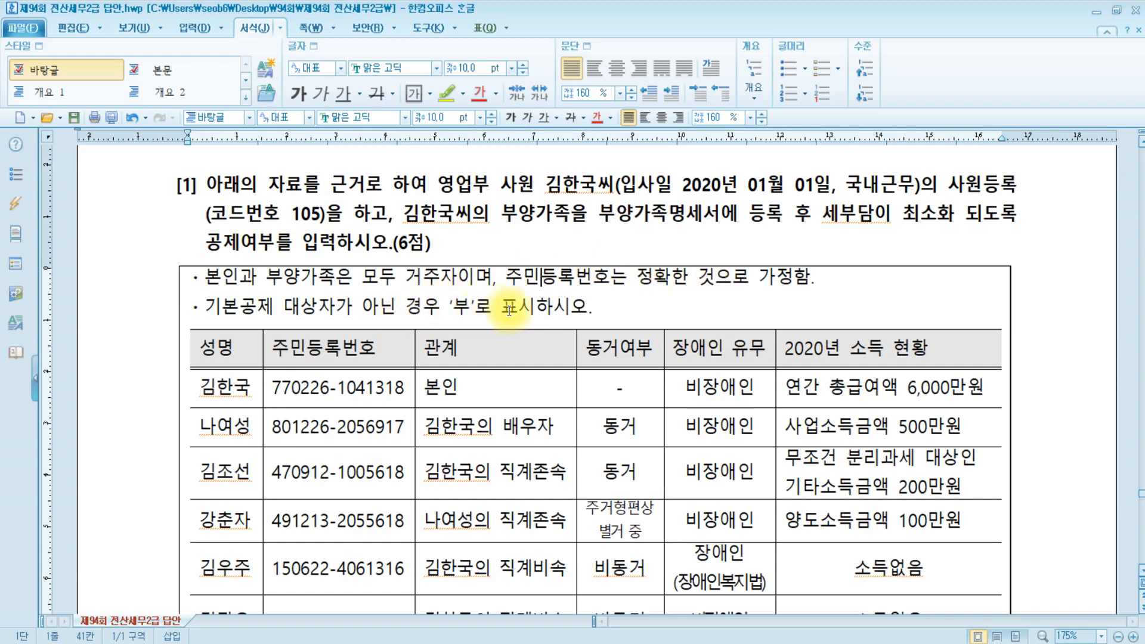
click(630, 311)
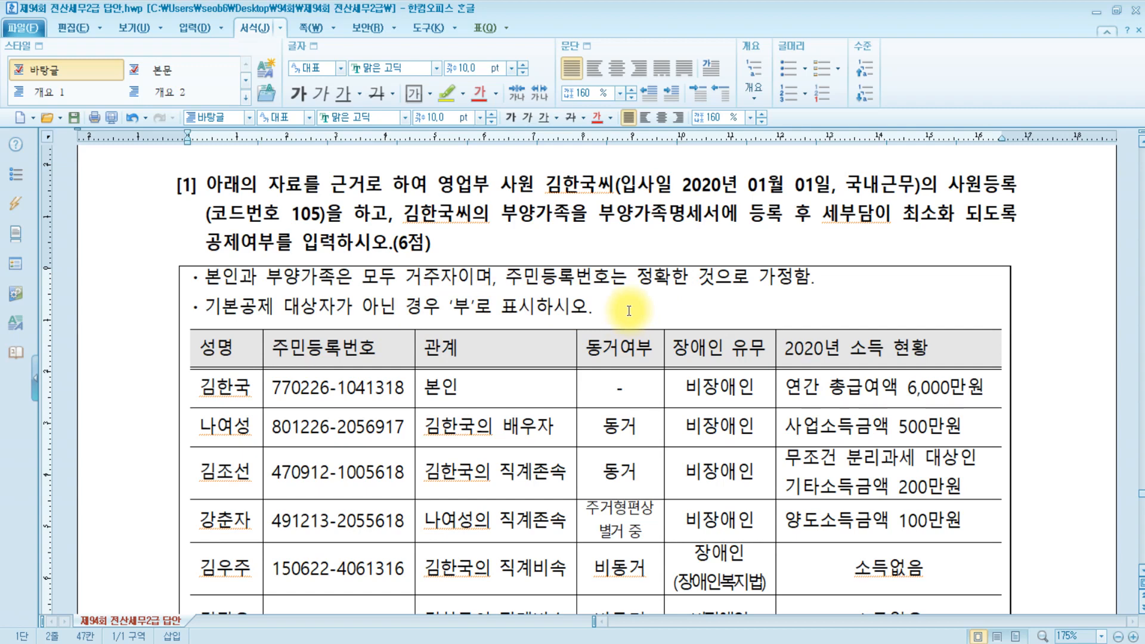
scroll(629, 311, down, 3)
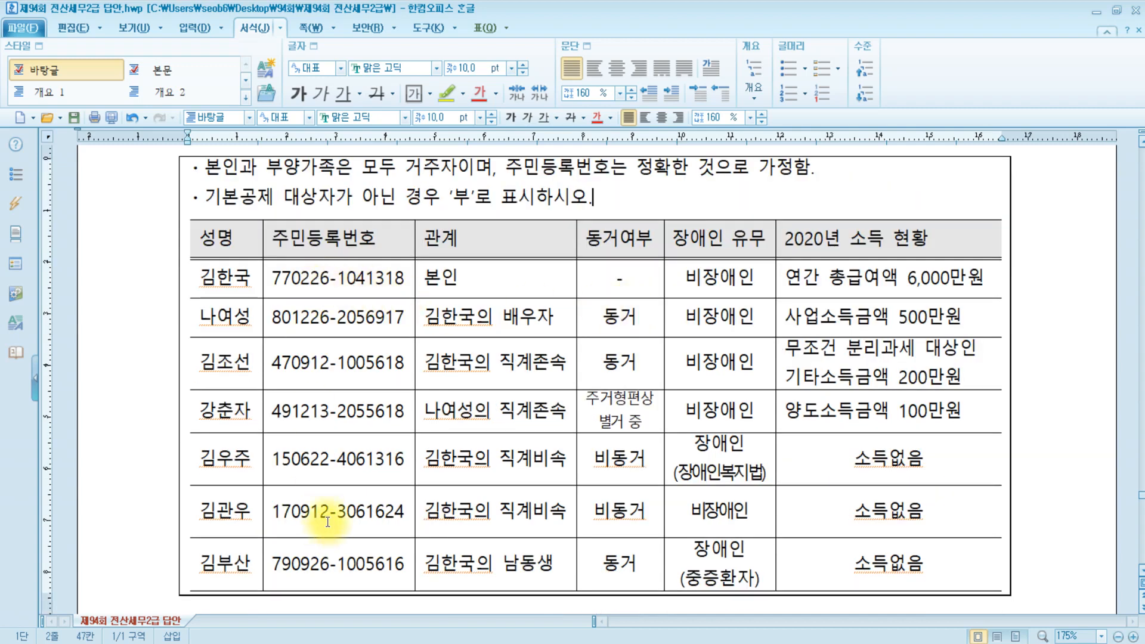
scroll(322, 522, up, 3)
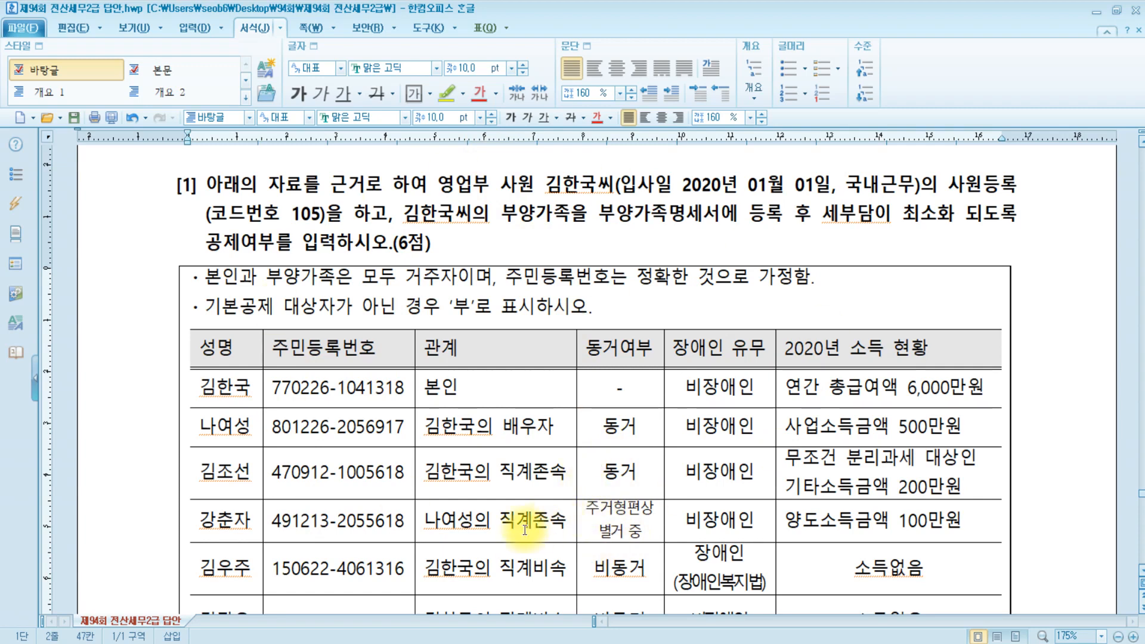
key(alt+Tab)
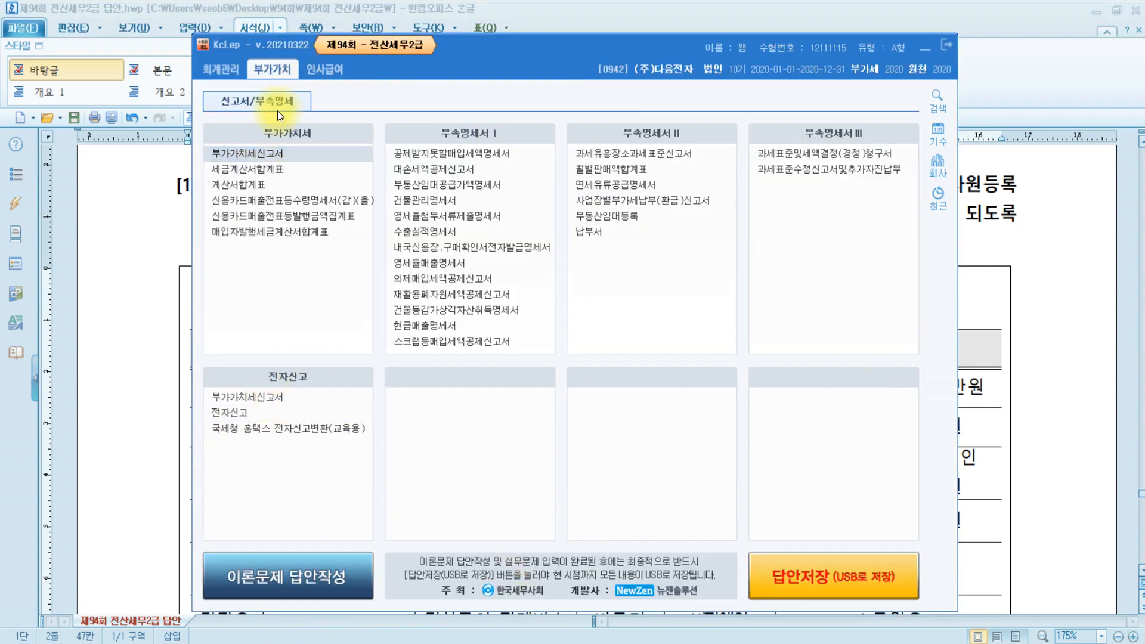
Open 사원등록 under 인사급여 > 근로소득관리.
click(222, 72)
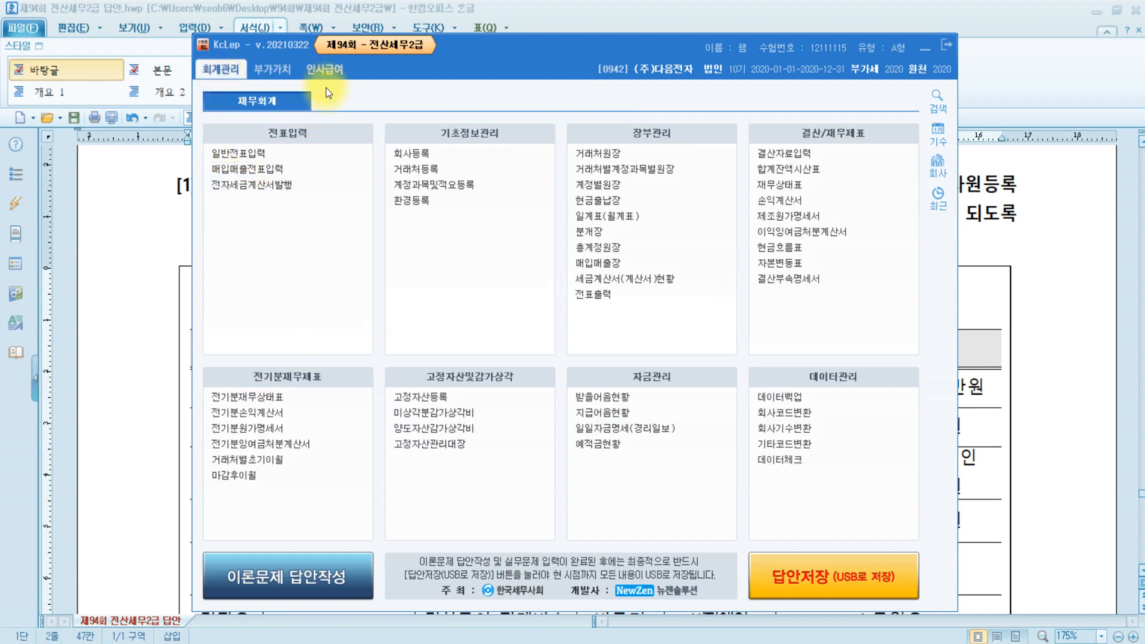
click(335, 75)
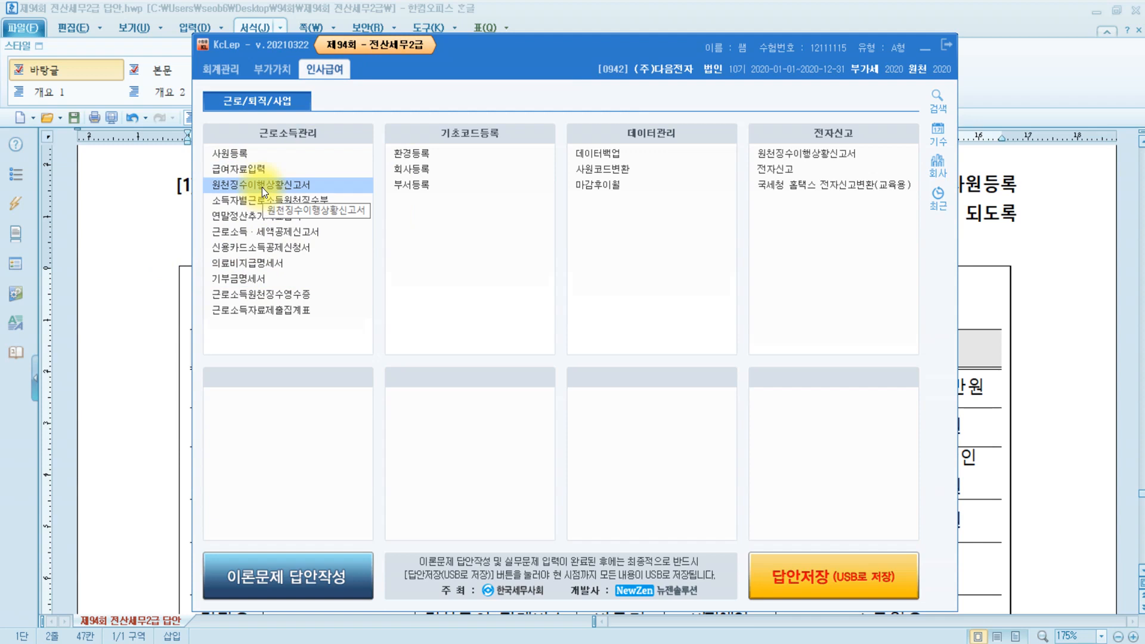
click(260, 155)
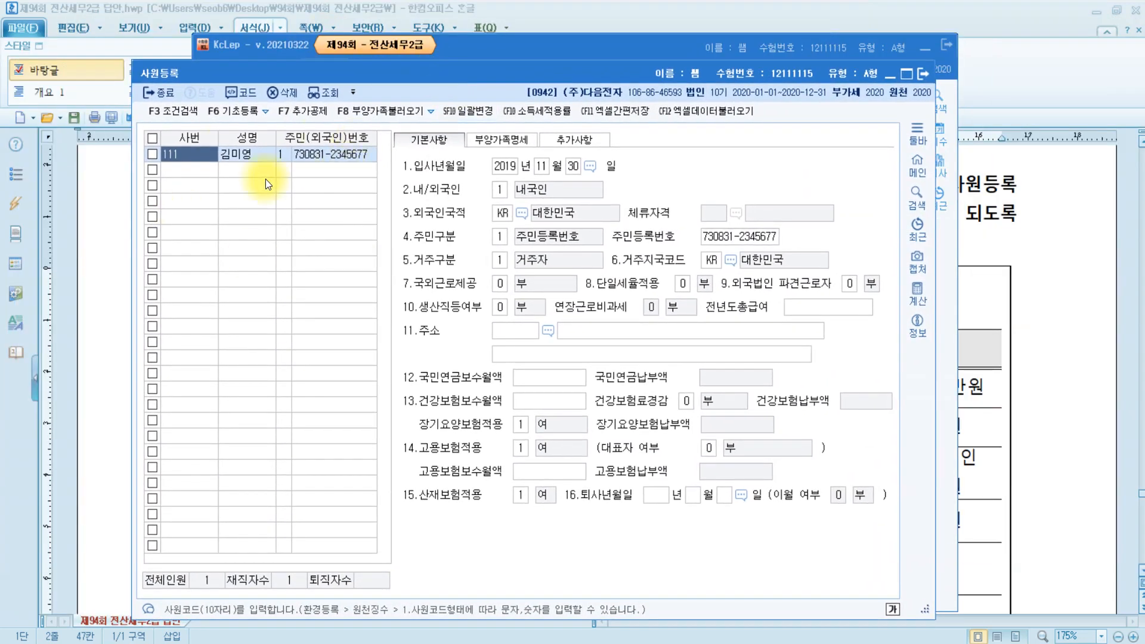
Add employee code 105 with the employee's name and resident registration number.
click(206, 172)
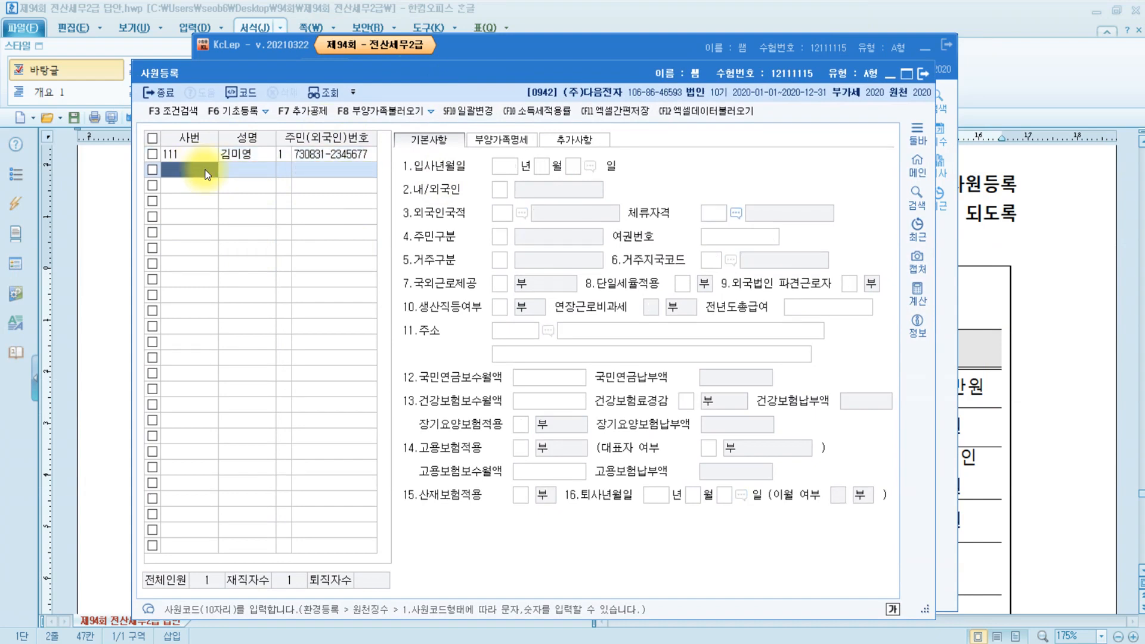
text(105)
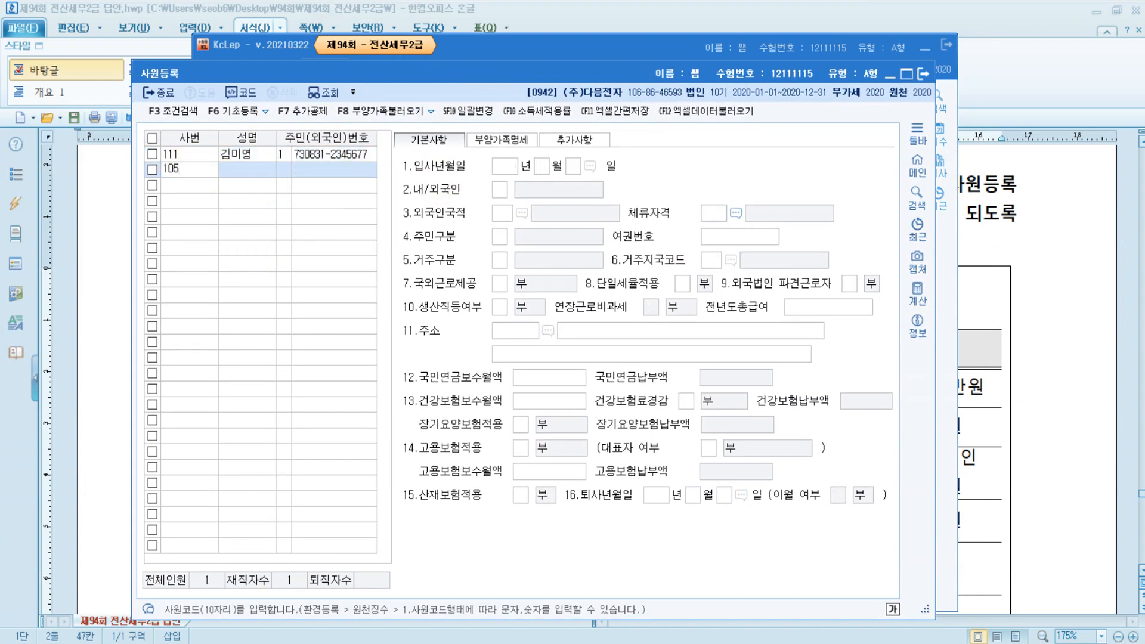
key(Return)
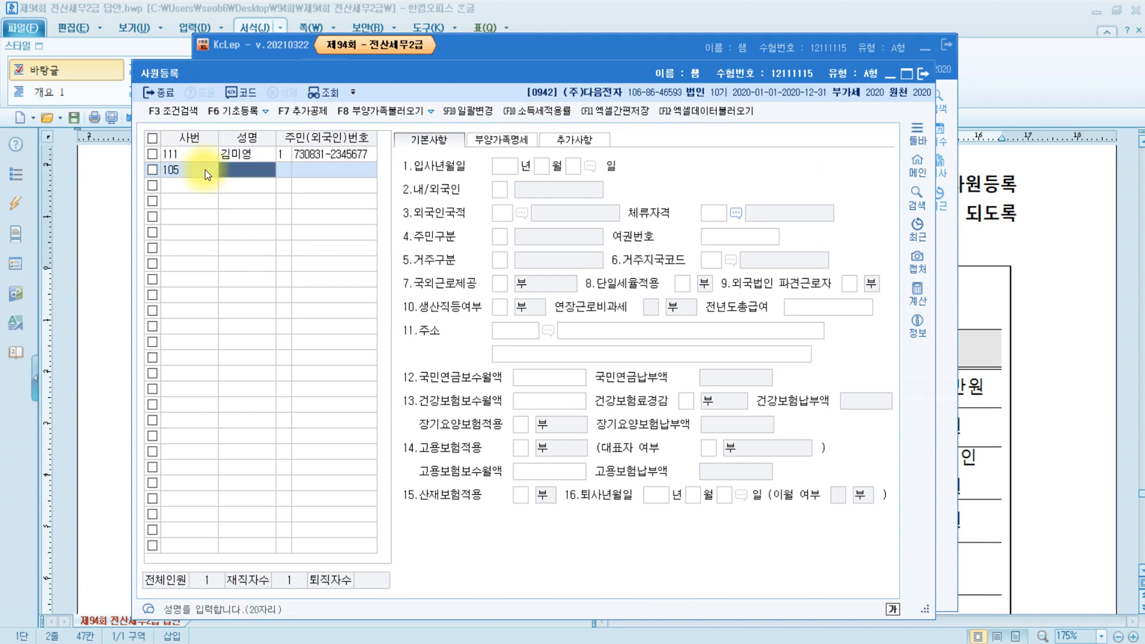
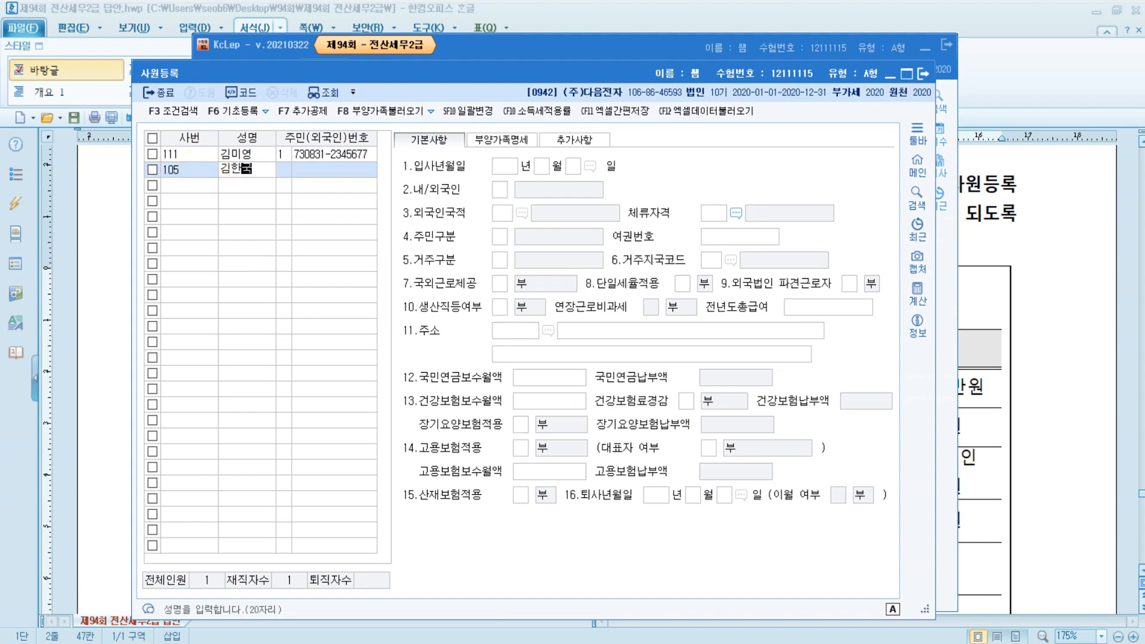
key(Return)
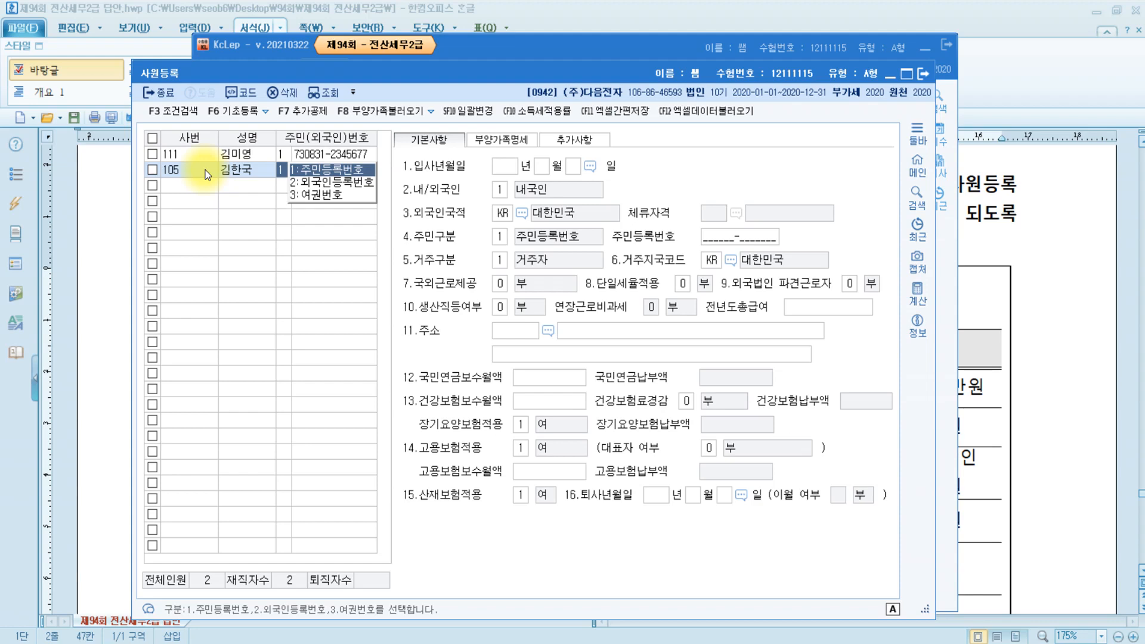
key(Return)
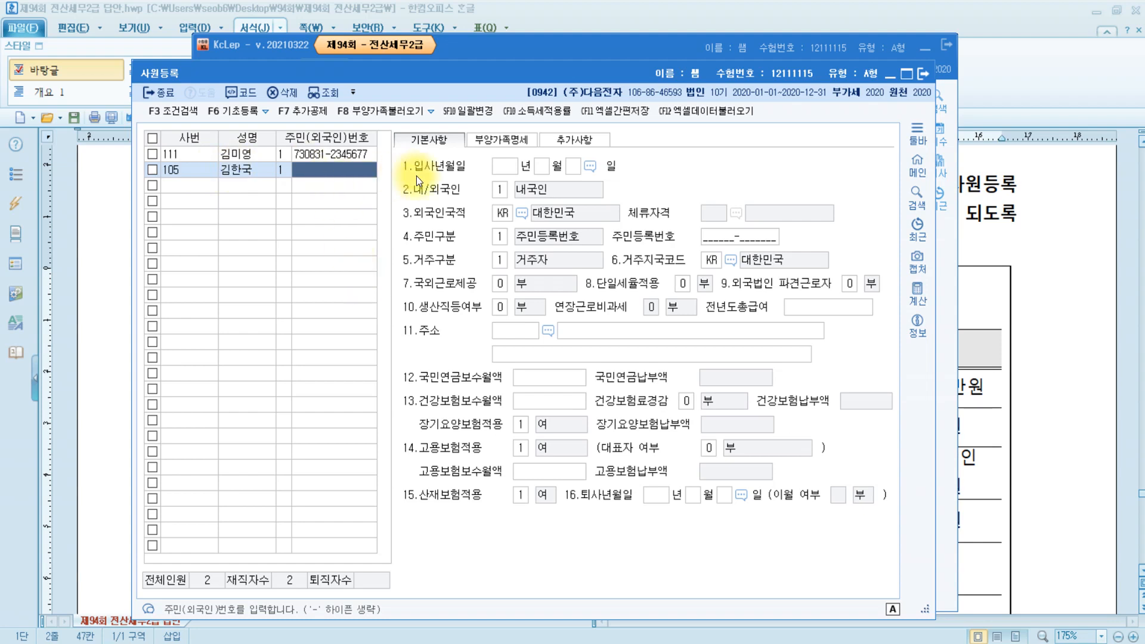
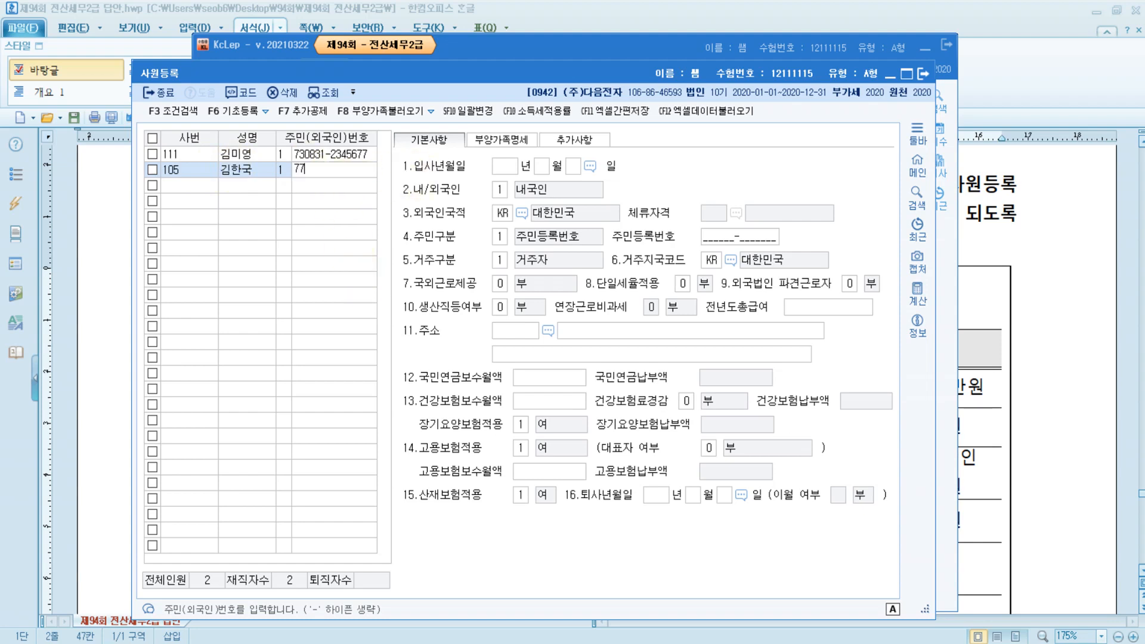
key(Return)
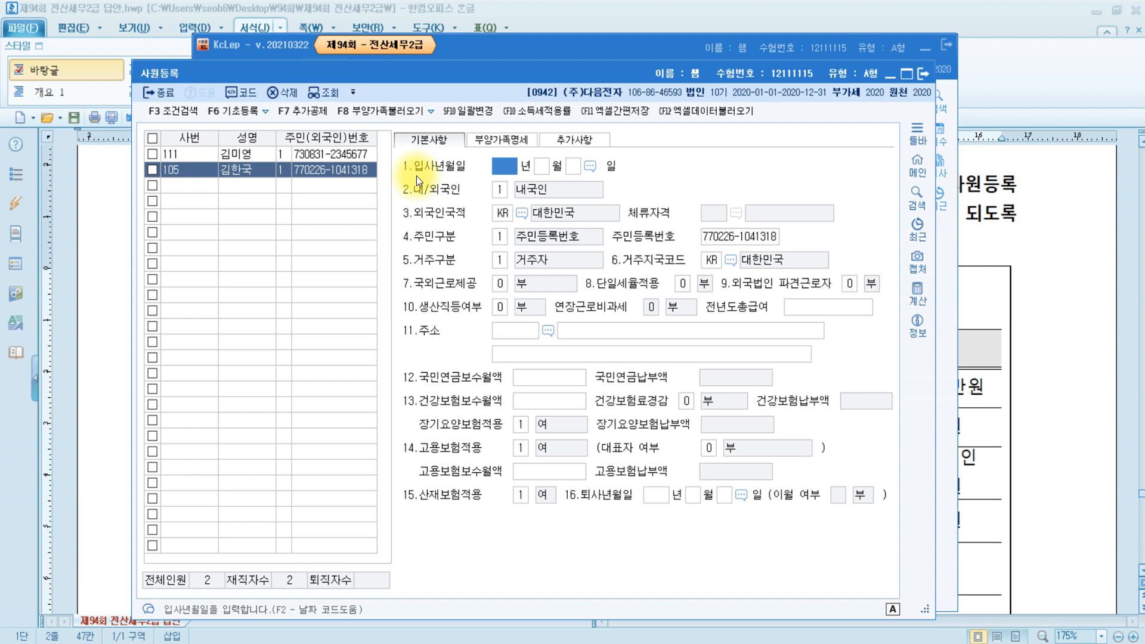
Set 입사년월일 to 2020-01-01 and show the 부양가족명세 details.
text(2020)
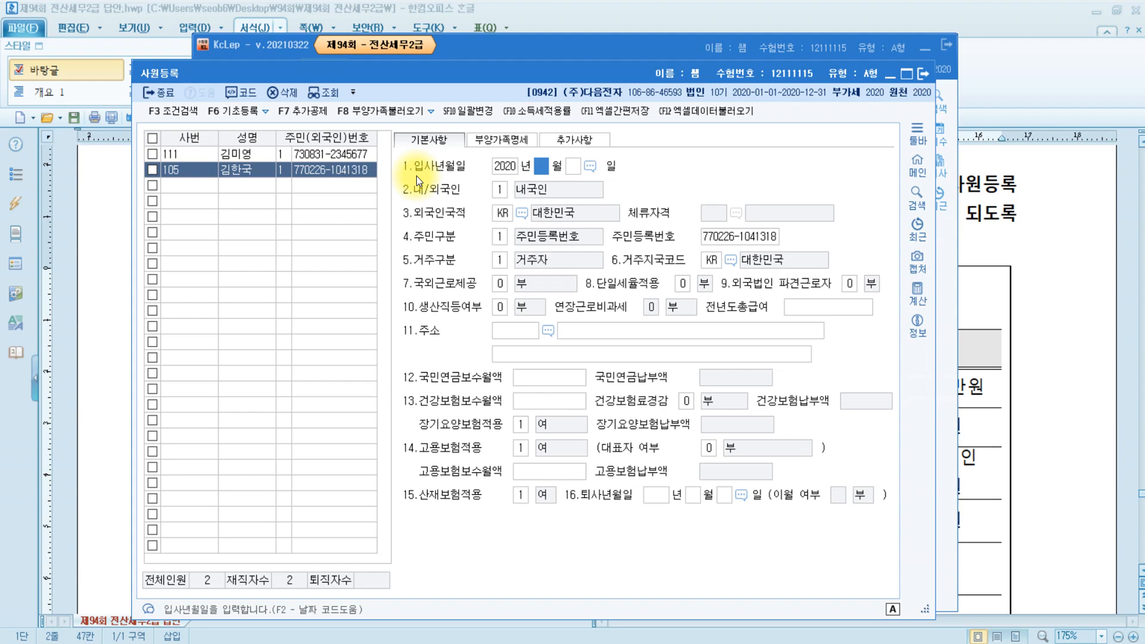
text(1)
key(Return)
text(1)
key(Return)
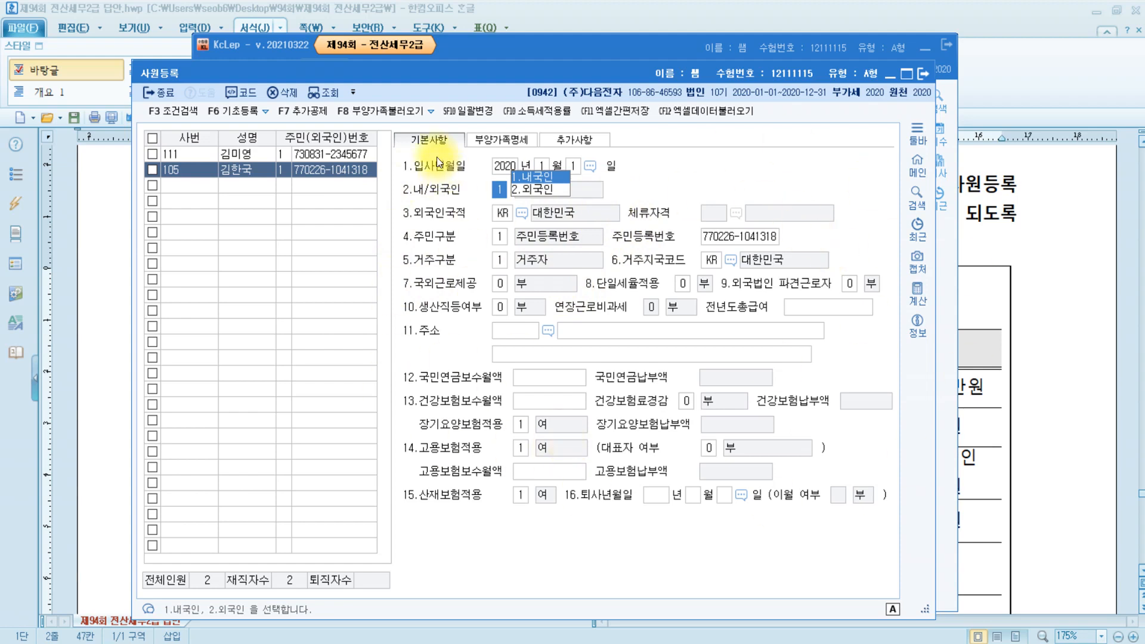
click(518, 142)
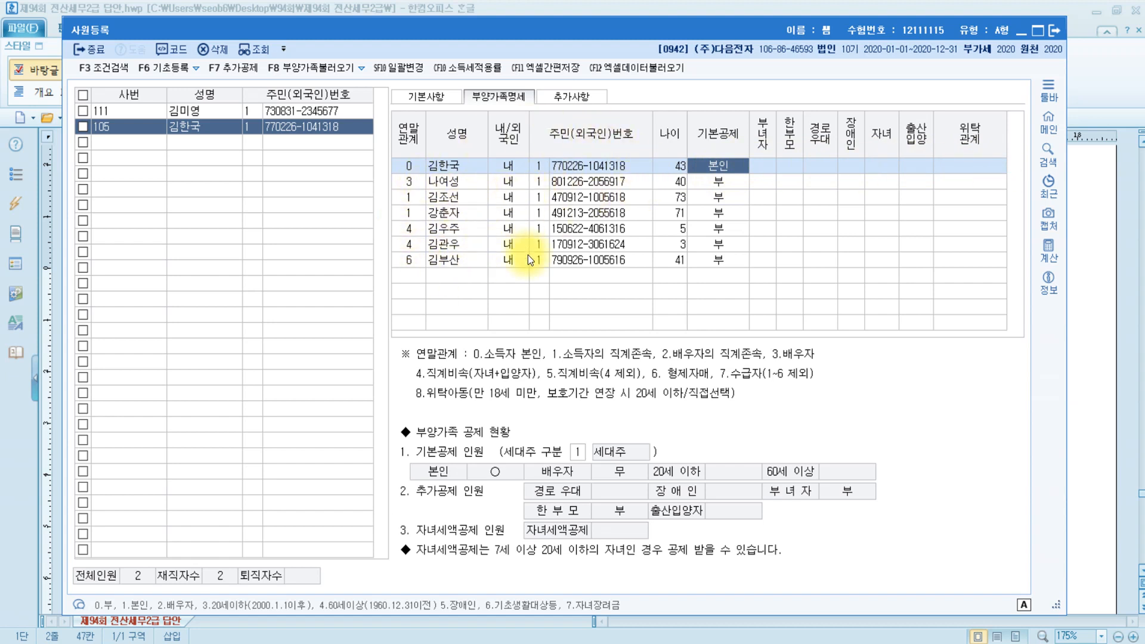
Keep the employee as 본인 and set the spouse's basic deduction to 무.
click(782, 167)
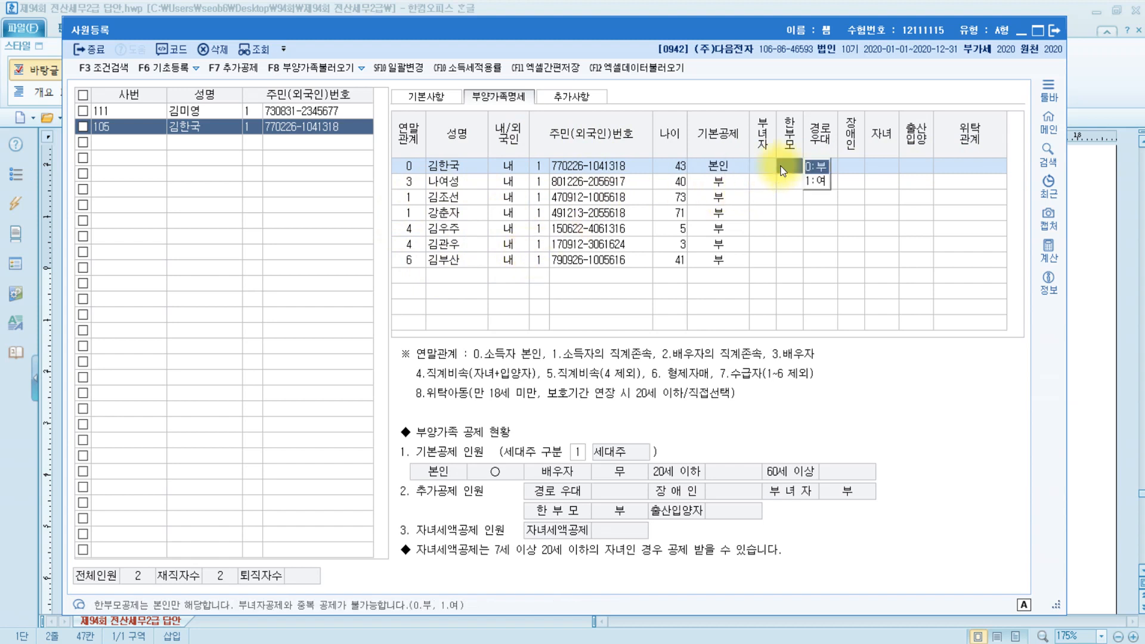
click(453, 180)
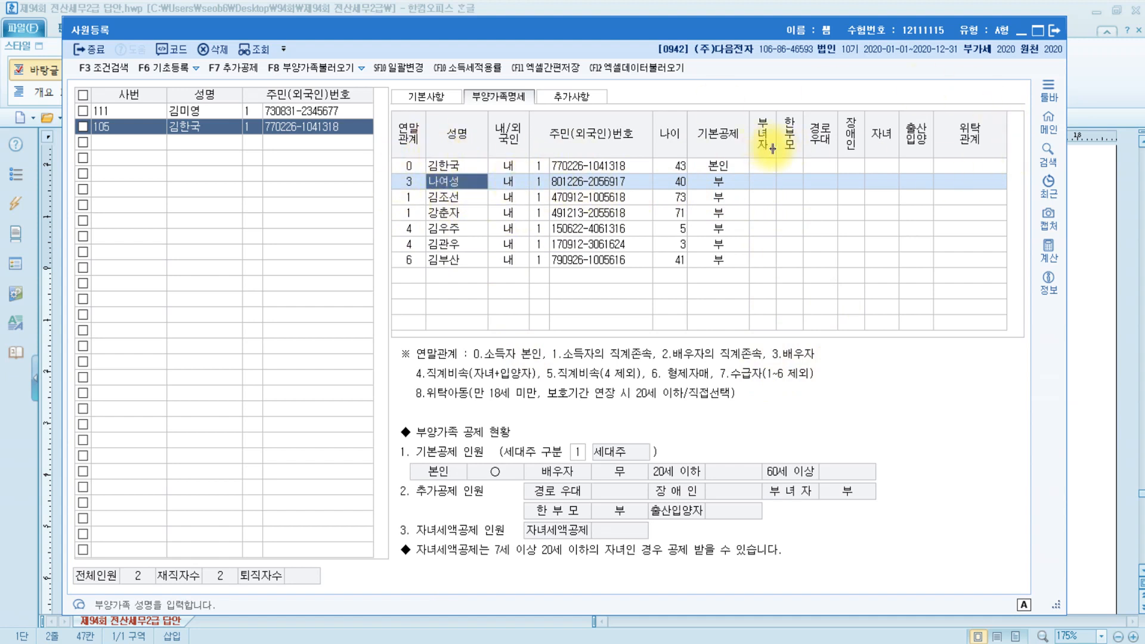
click(796, 166)
click(900, 166)
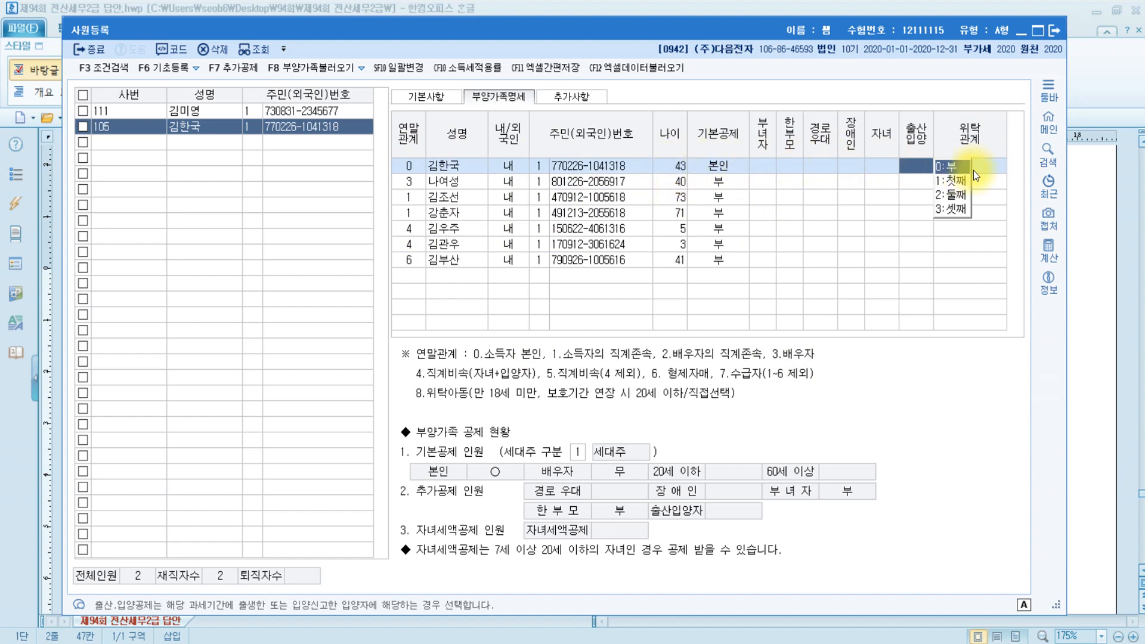
click(728, 161)
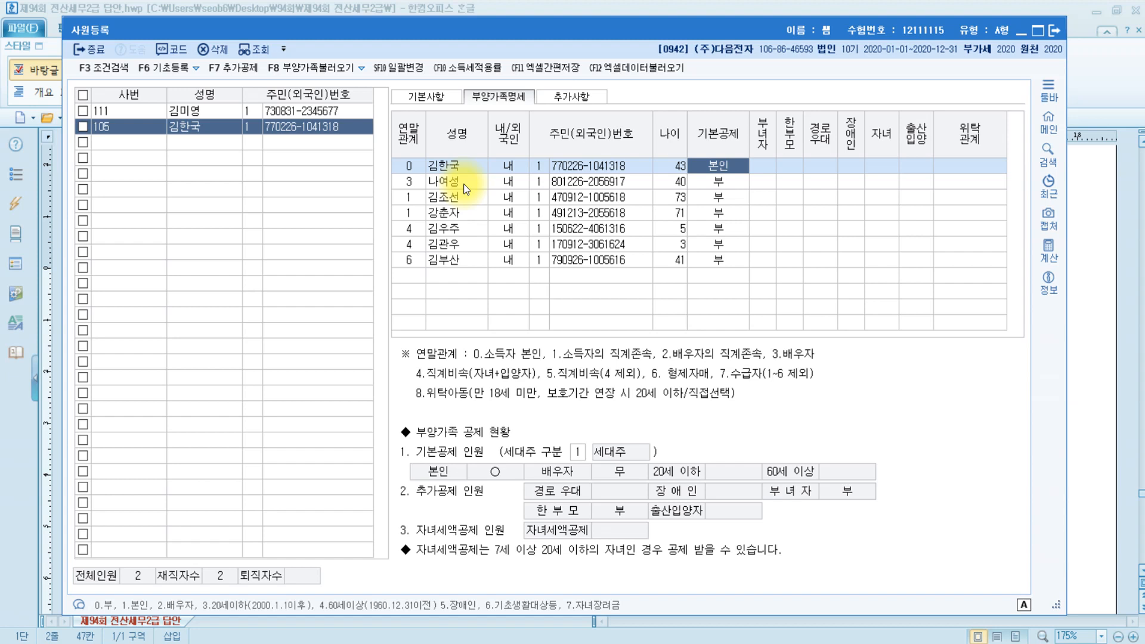
click(724, 183)
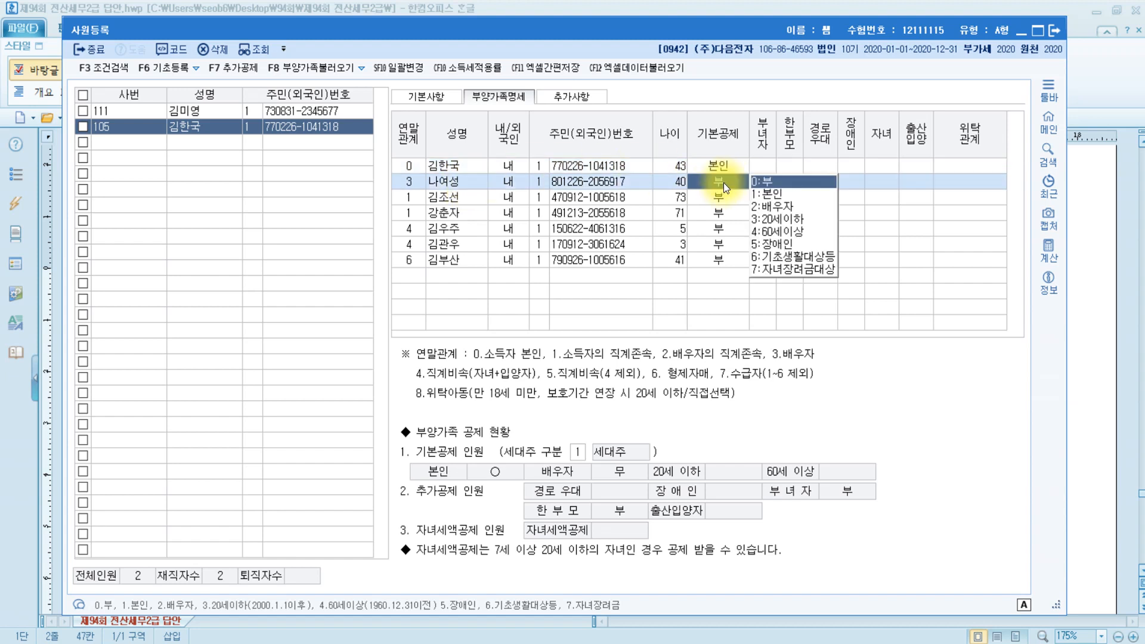
click(771, 182)
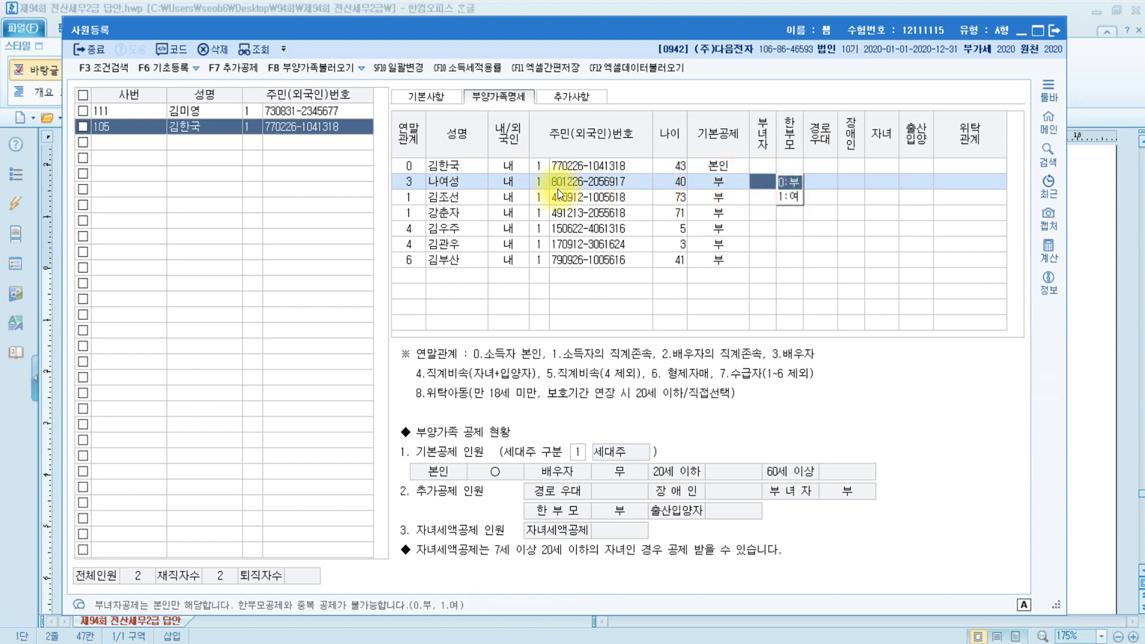
click(432, 194)
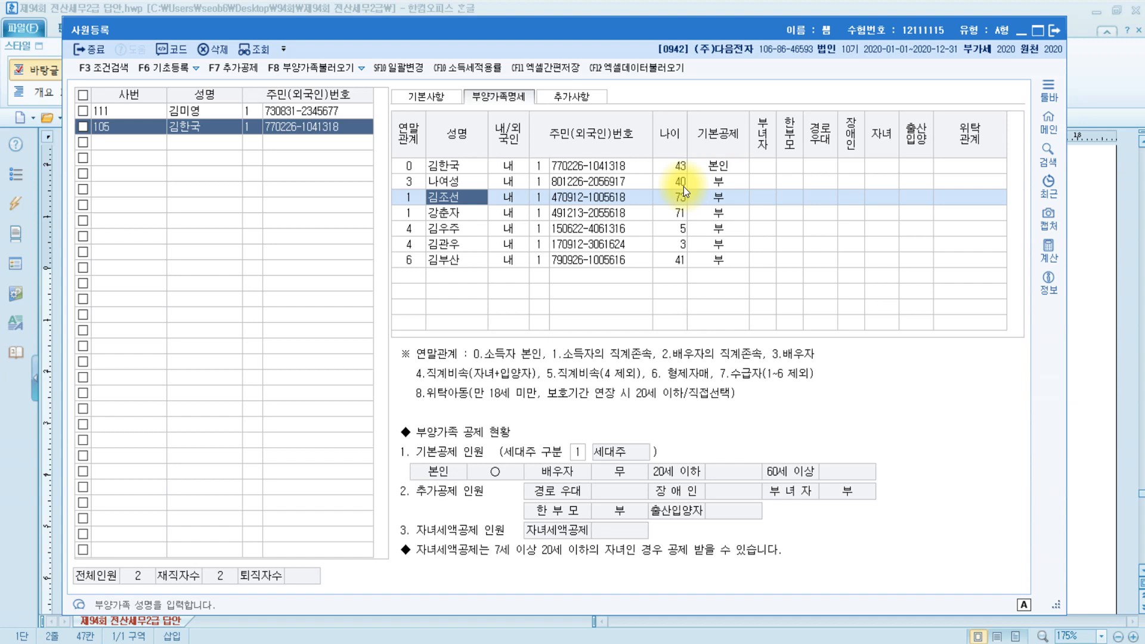
Set 기본공제 to 4:60세이상 for the parents aged 73 and 71, marking 경로우대 ○.
click(740, 198)
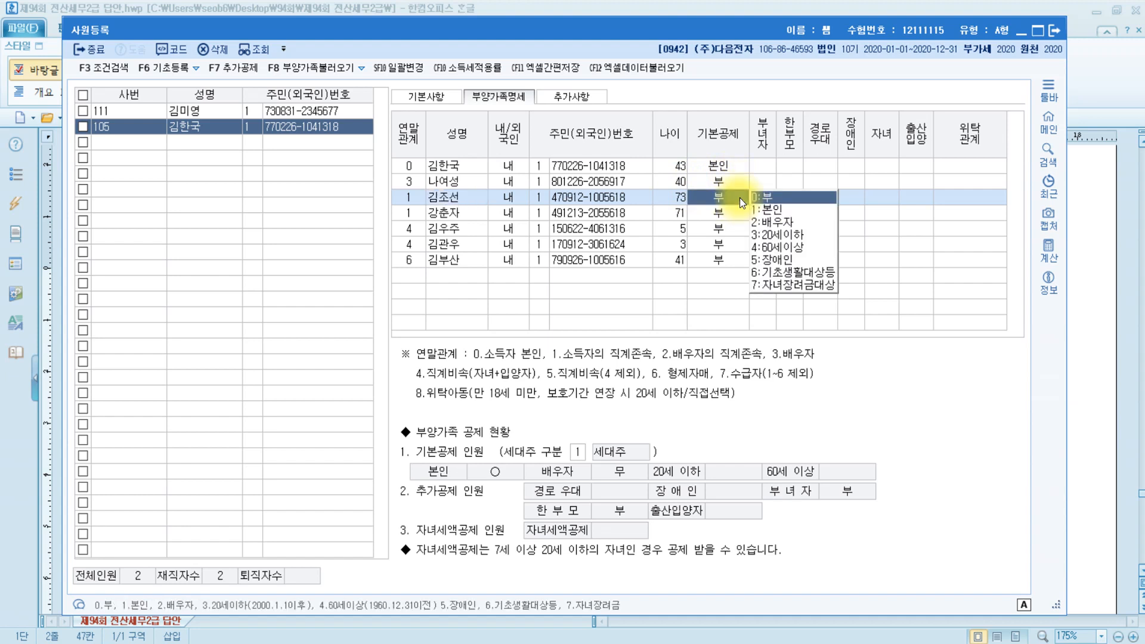
click(800, 248)
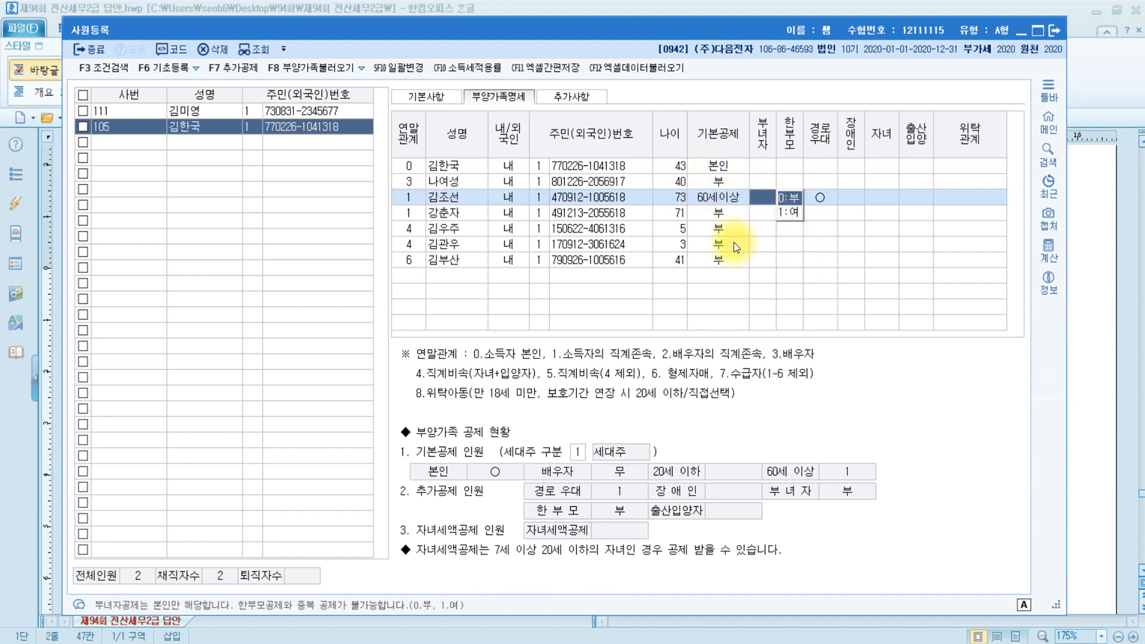
click(827, 198)
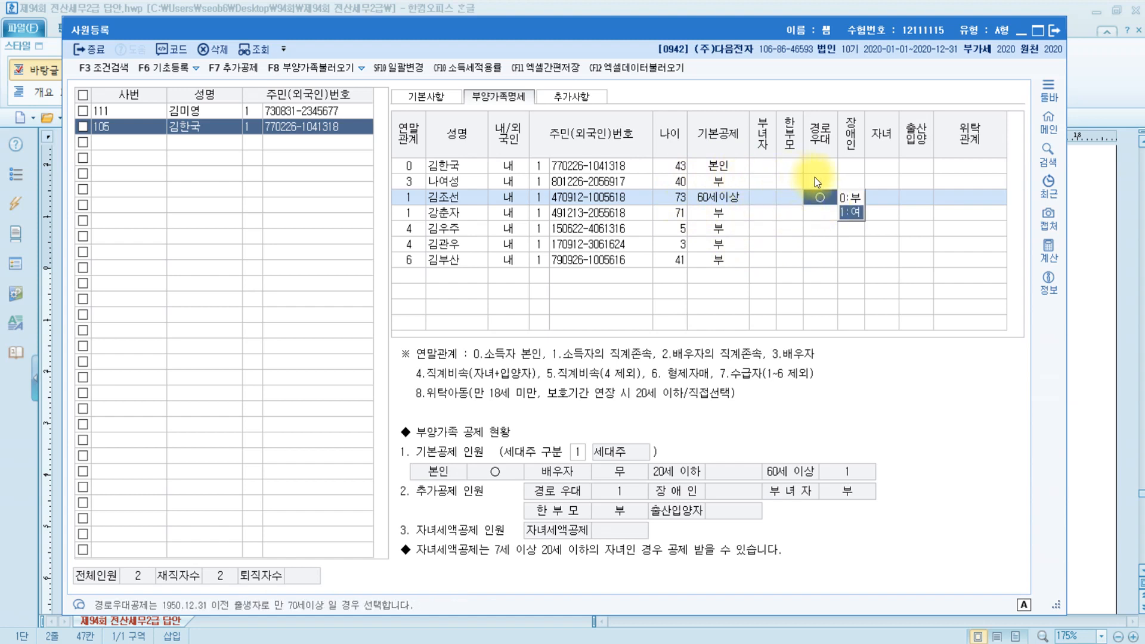
click(981, 201)
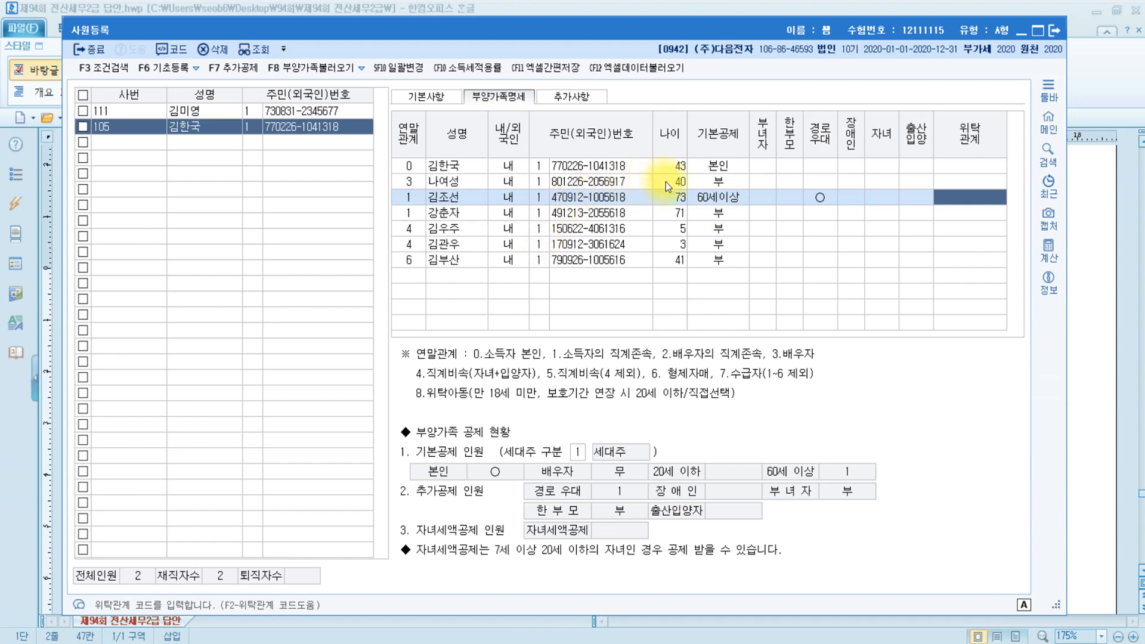
click(663, 214)
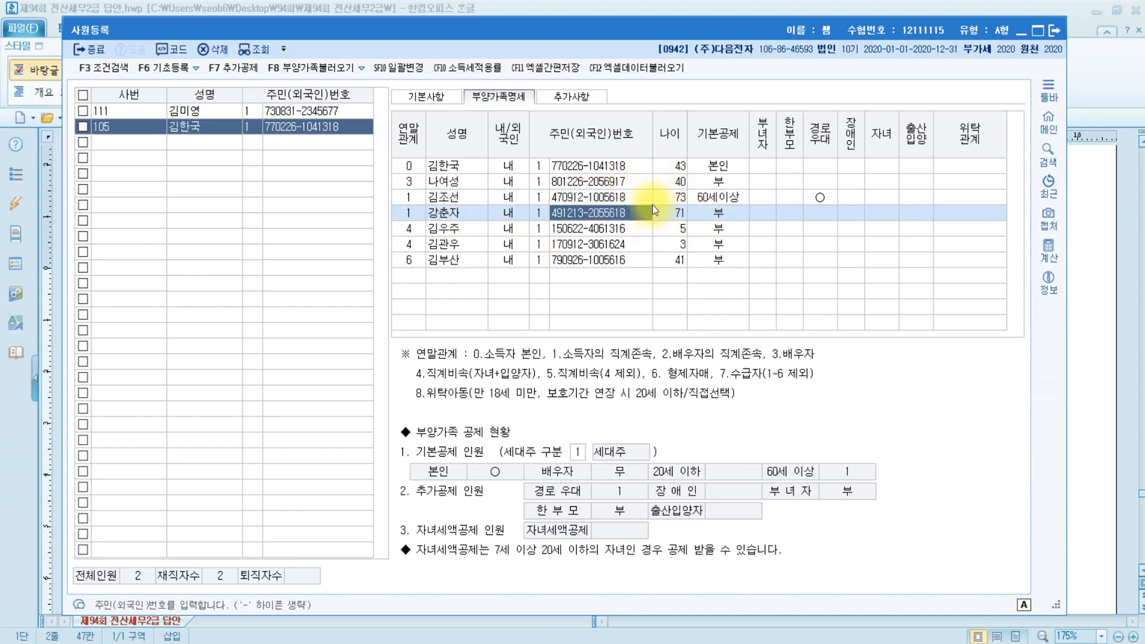
click(740, 220)
click(802, 164)
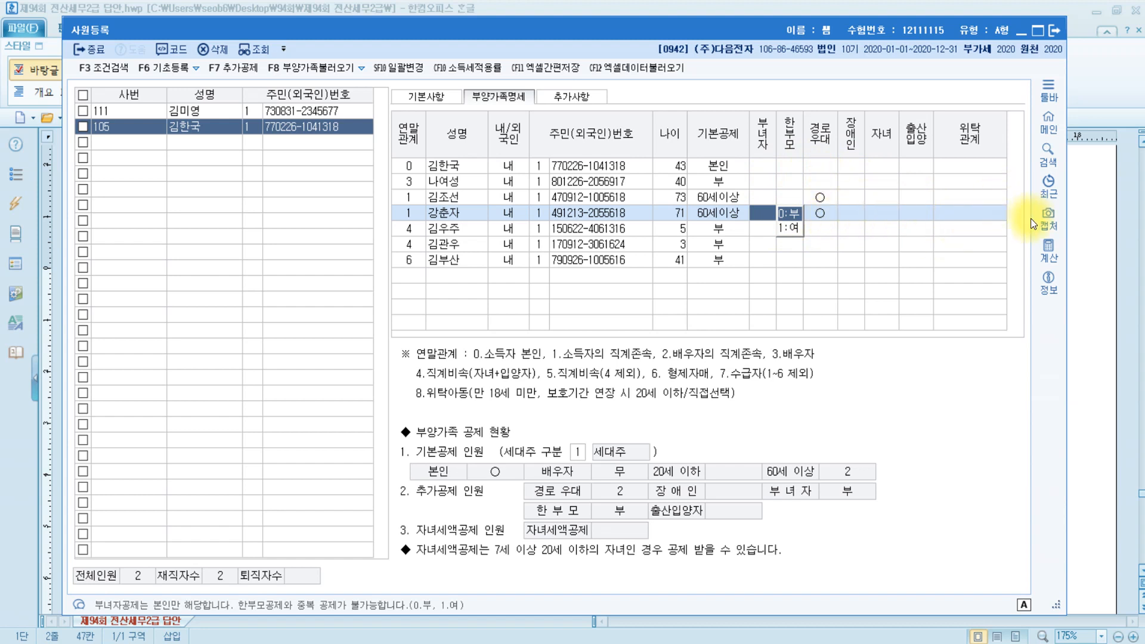
click(978, 219)
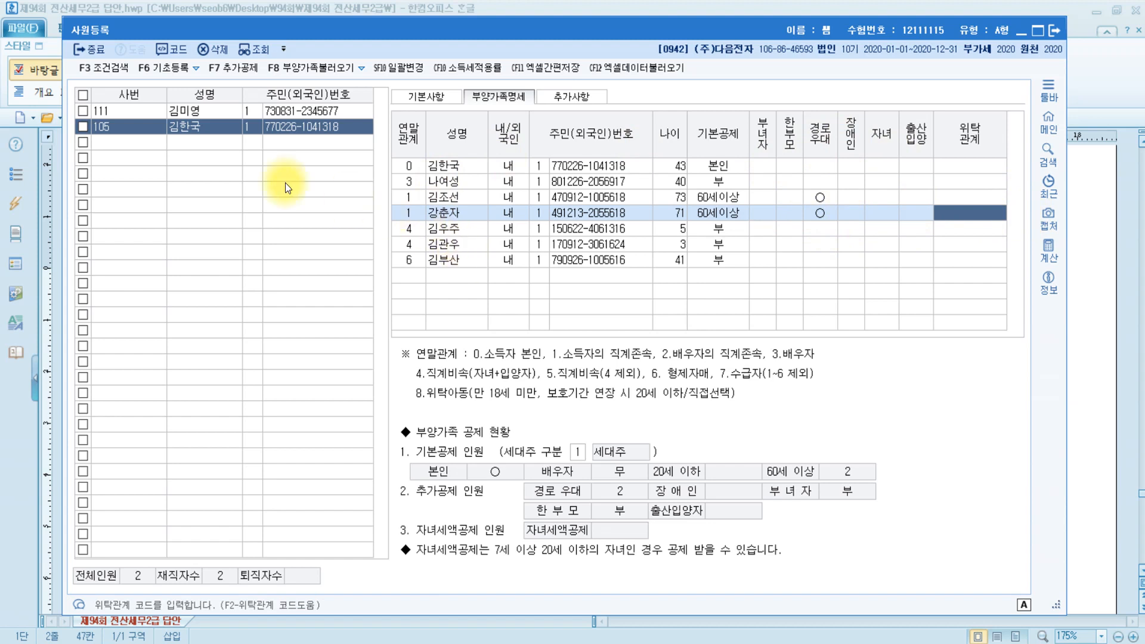
click(445, 230)
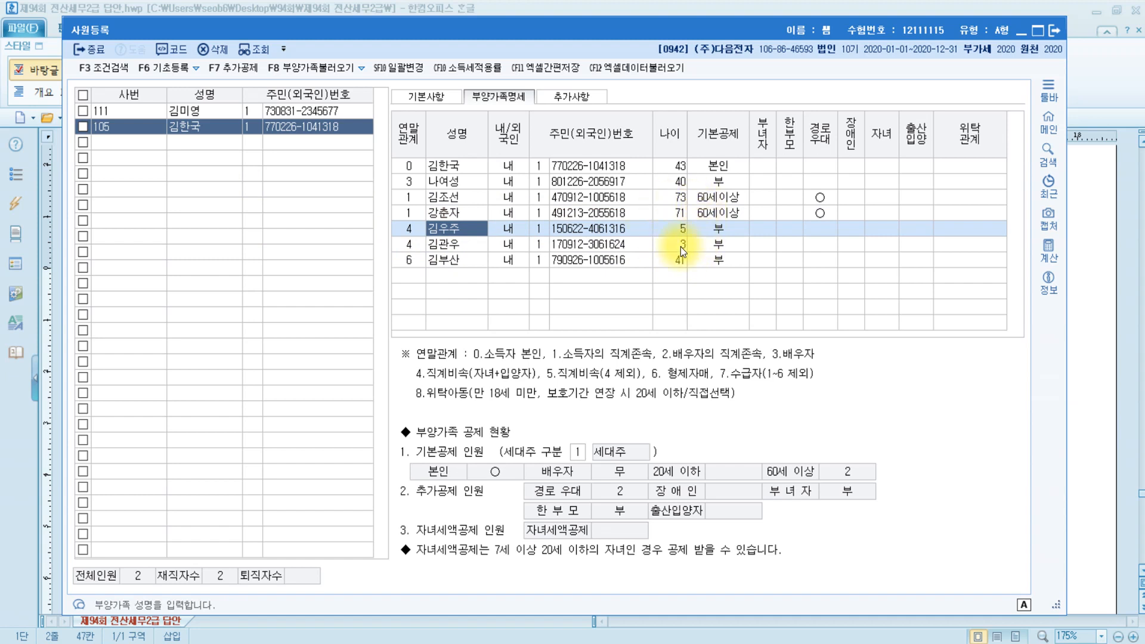
Set the 5-year-old's 기본공제 to 3:20세이하 and 장애인 to 1:장애인복지법.
click(738, 227)
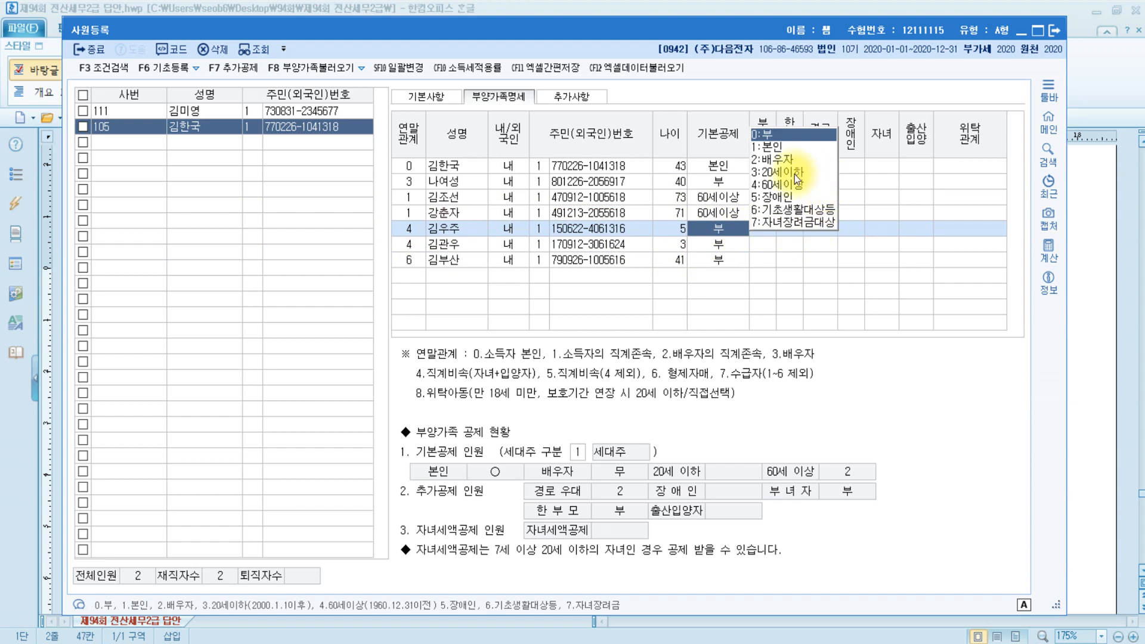
click(795, 173)
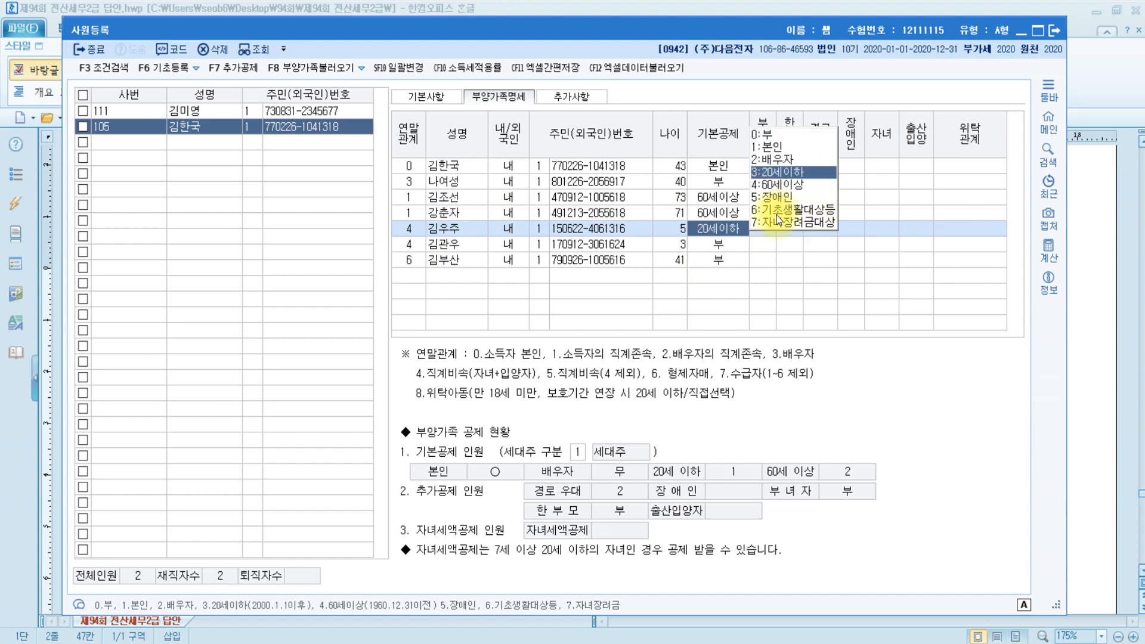
click(787, 170)
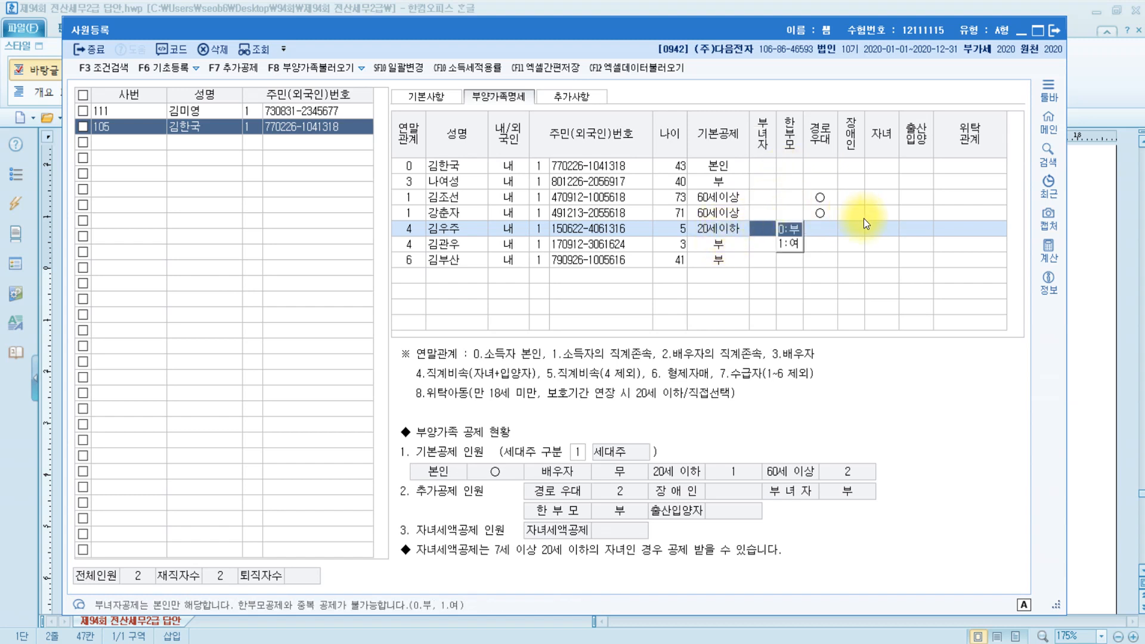
click(850, 227)
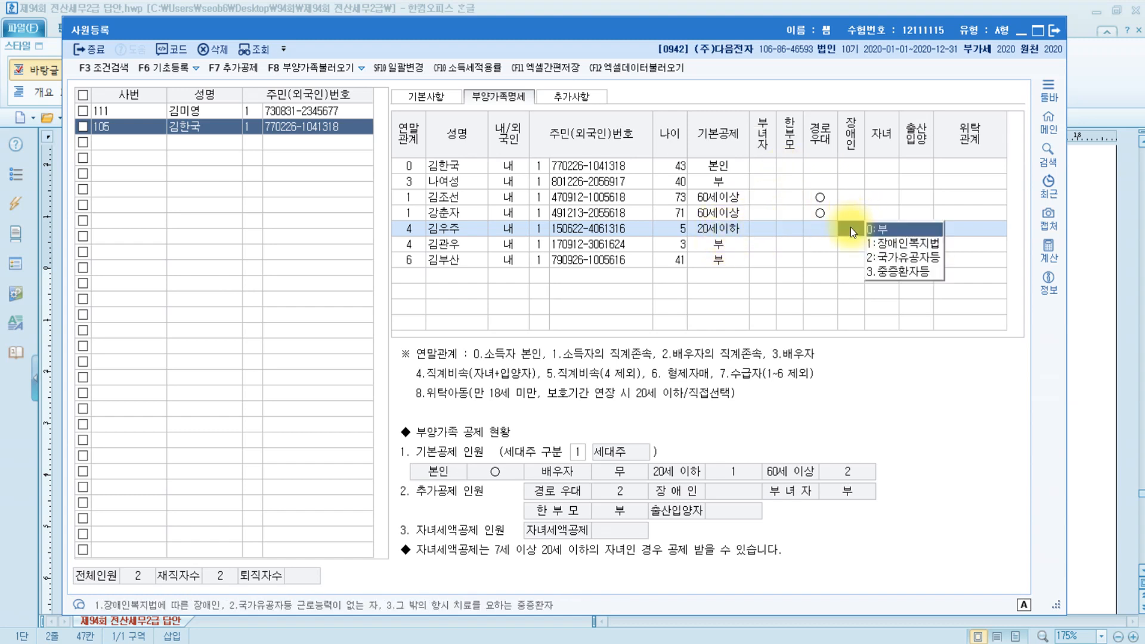
click(926, 245)
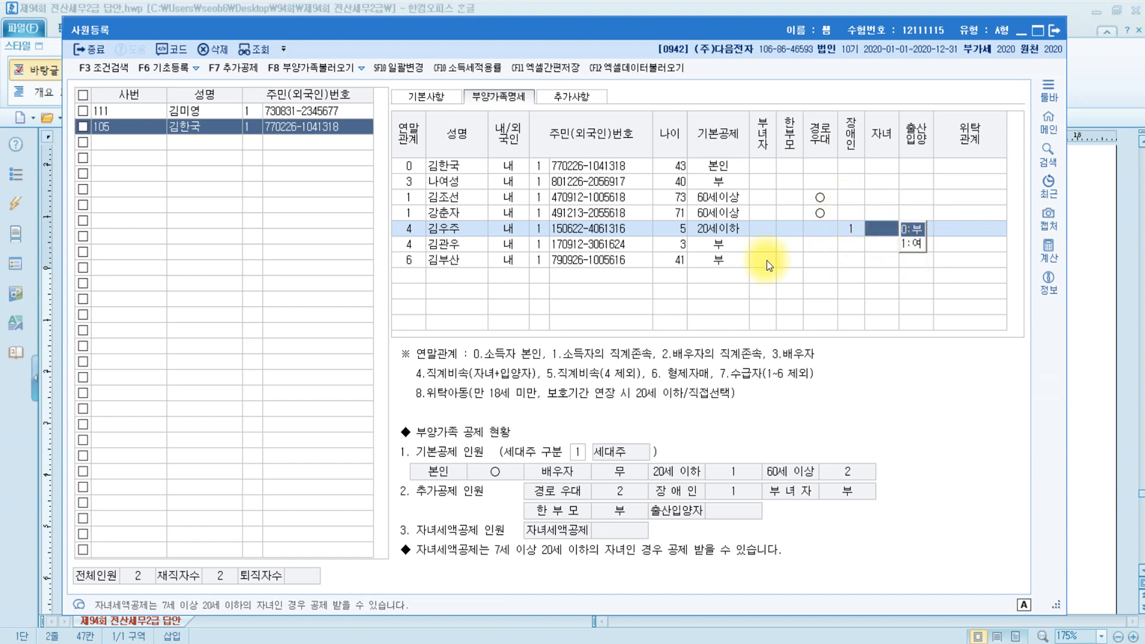
click(885, 230)
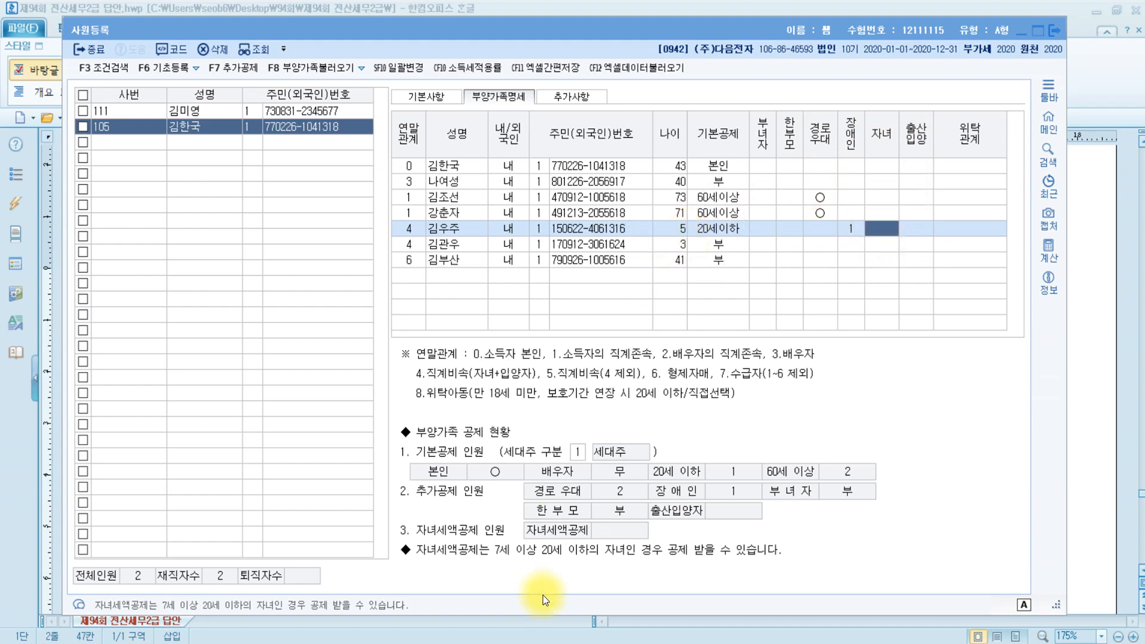
Check the PDF's 7세이상 rule for the child tax credit, then close the PDF.
key(alt+Tab)
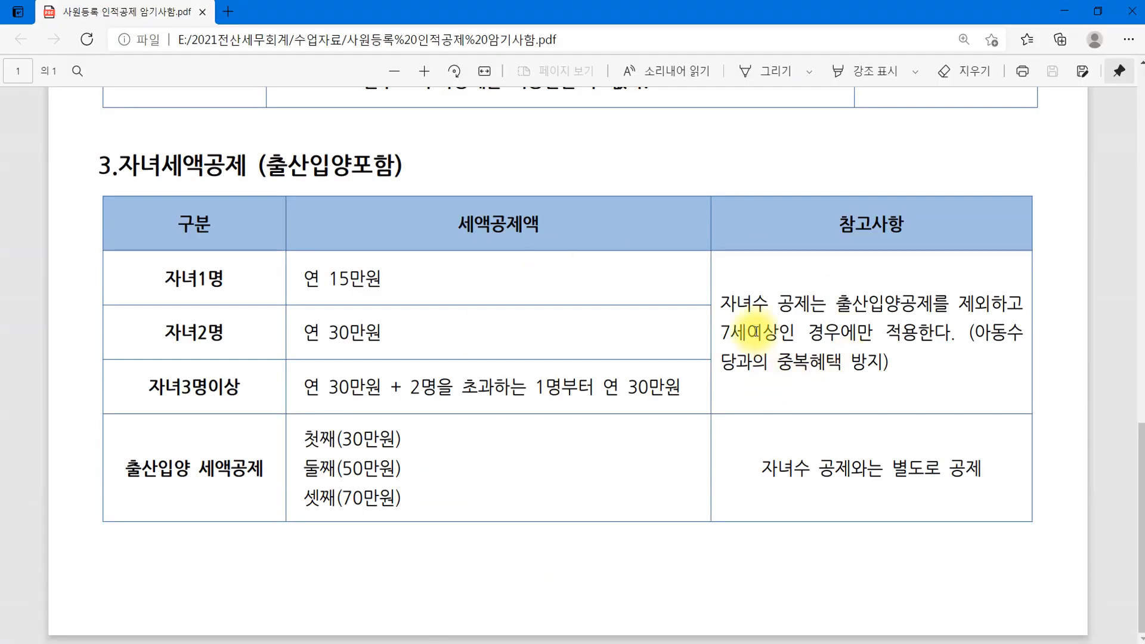
drag(741, 332, 829, 332)
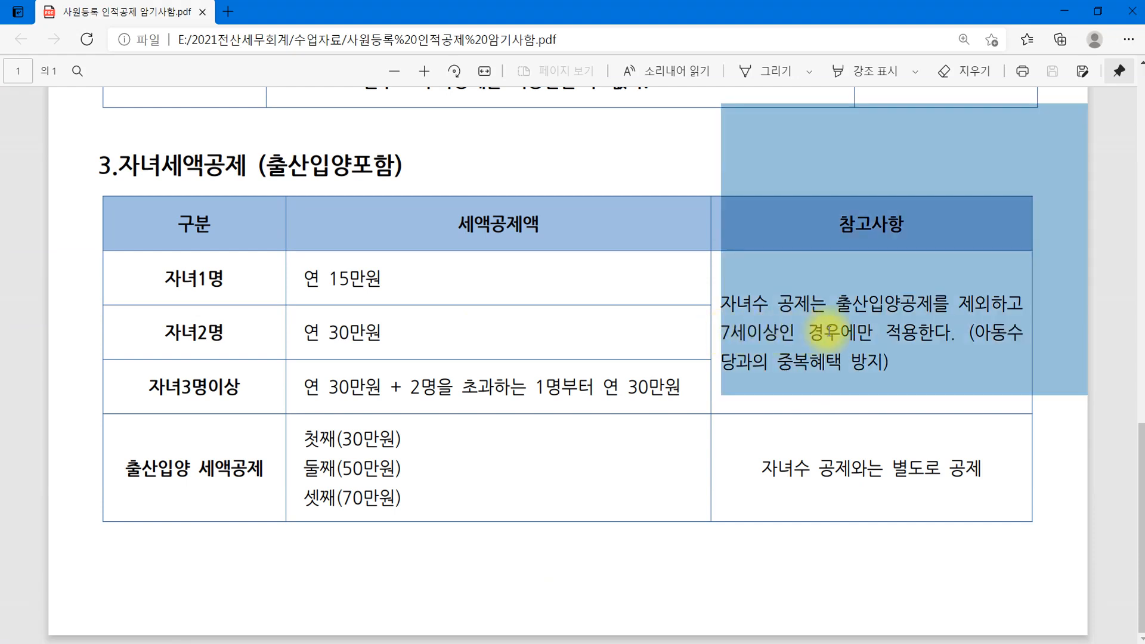
click(912, 332)
click(1140, 8)
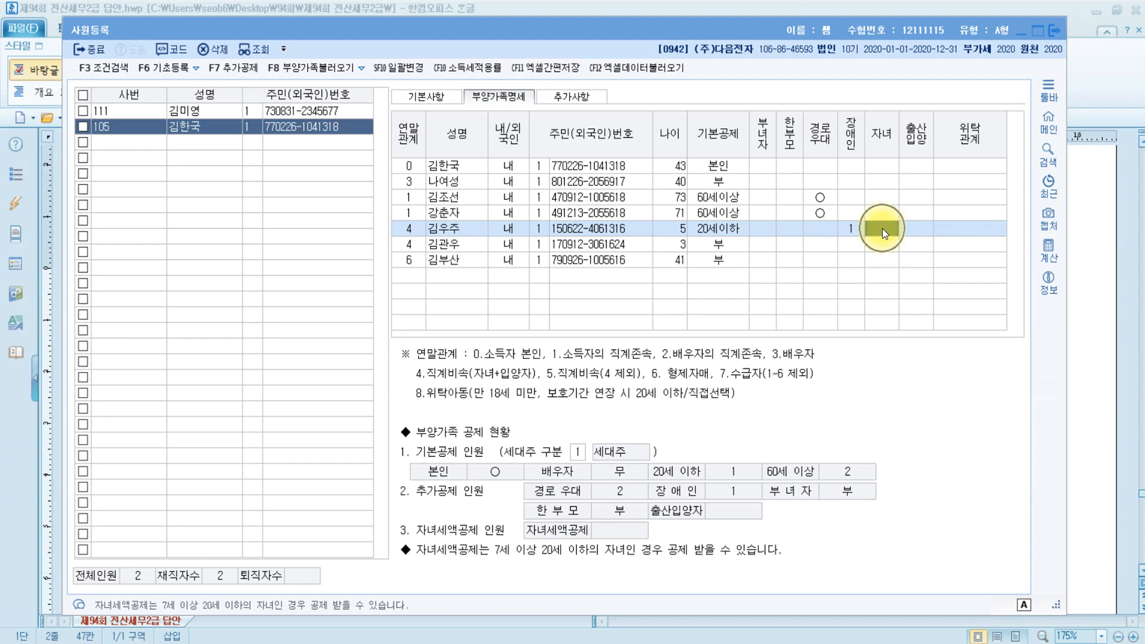
Set the 3-year-old's 기본공제 to 3:20세이하, leaving the 자녀 credit blank.
click(463, 246)
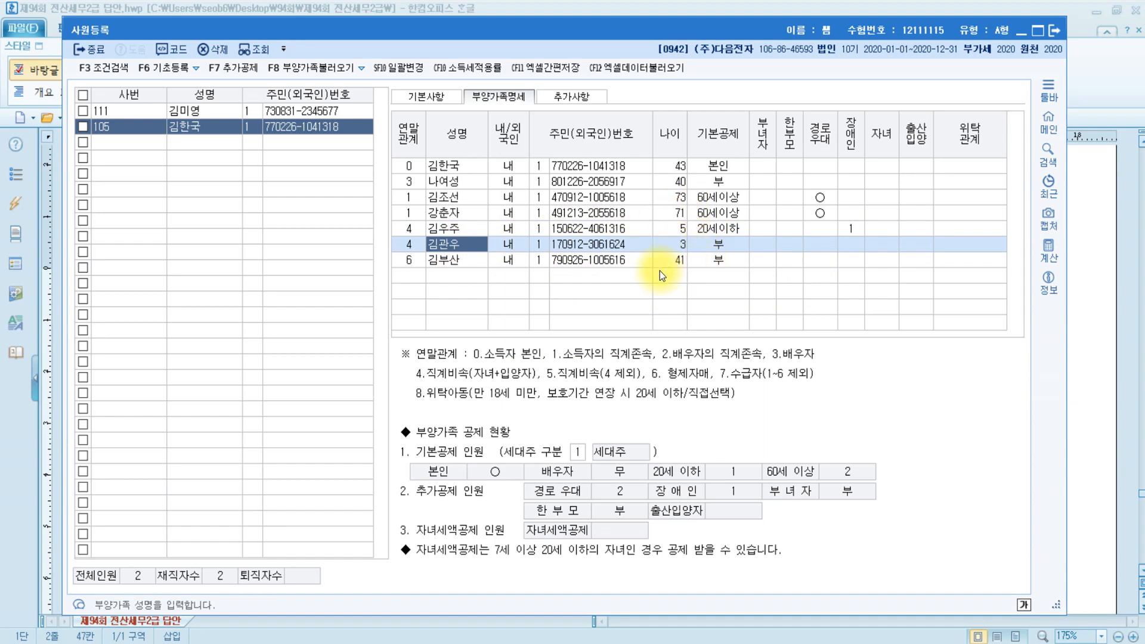
click(736, 246)
click(808, 188)
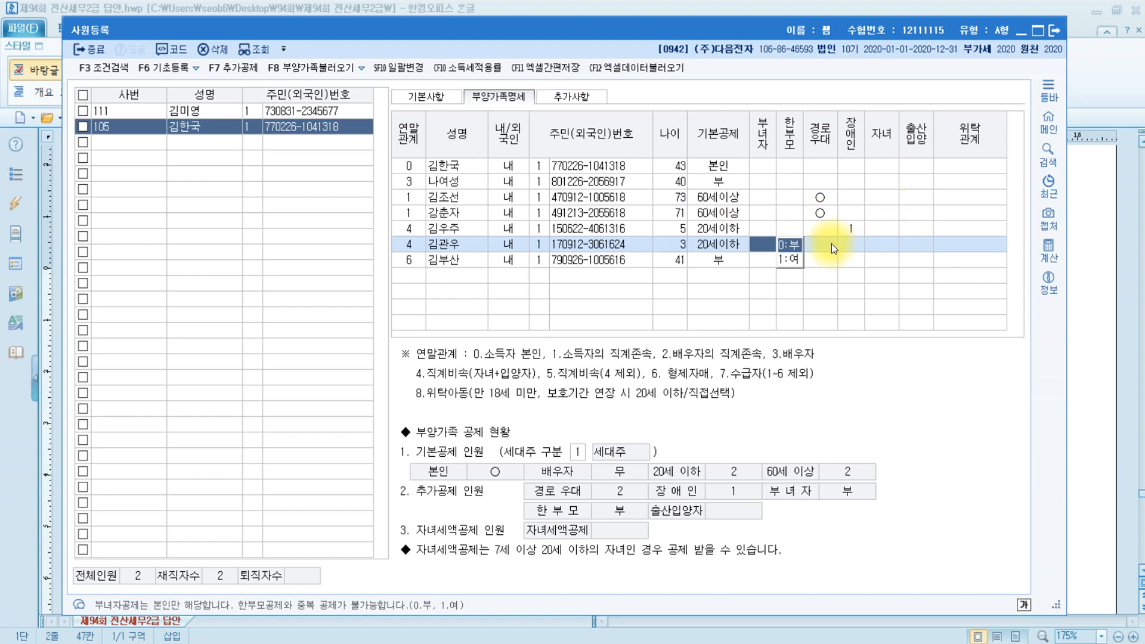
click(886, 247)
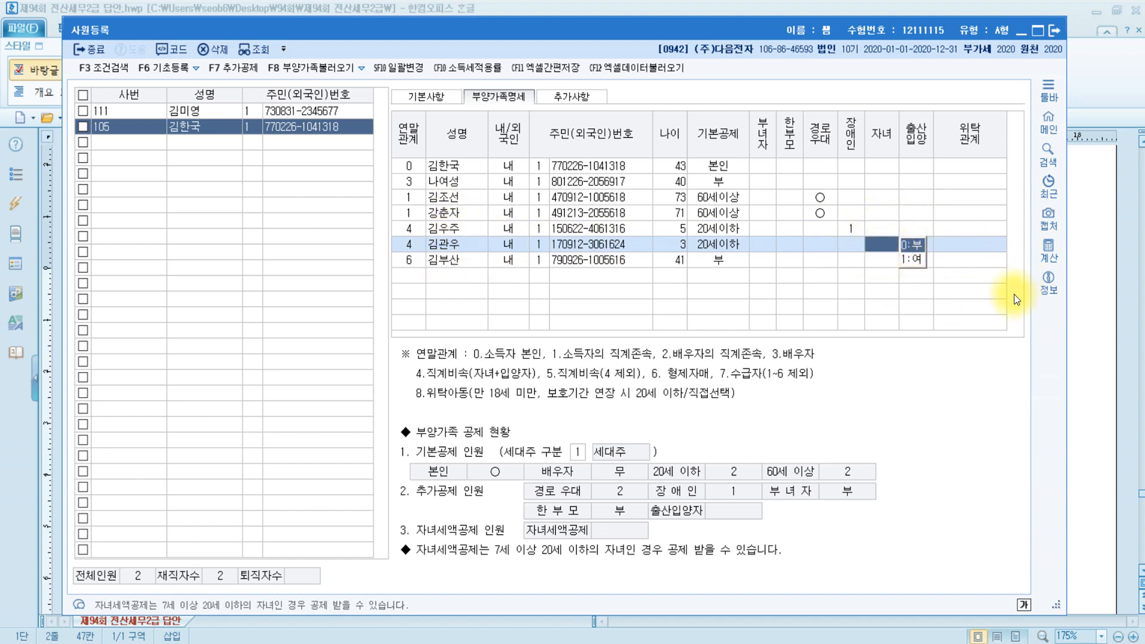
click(999, 245)
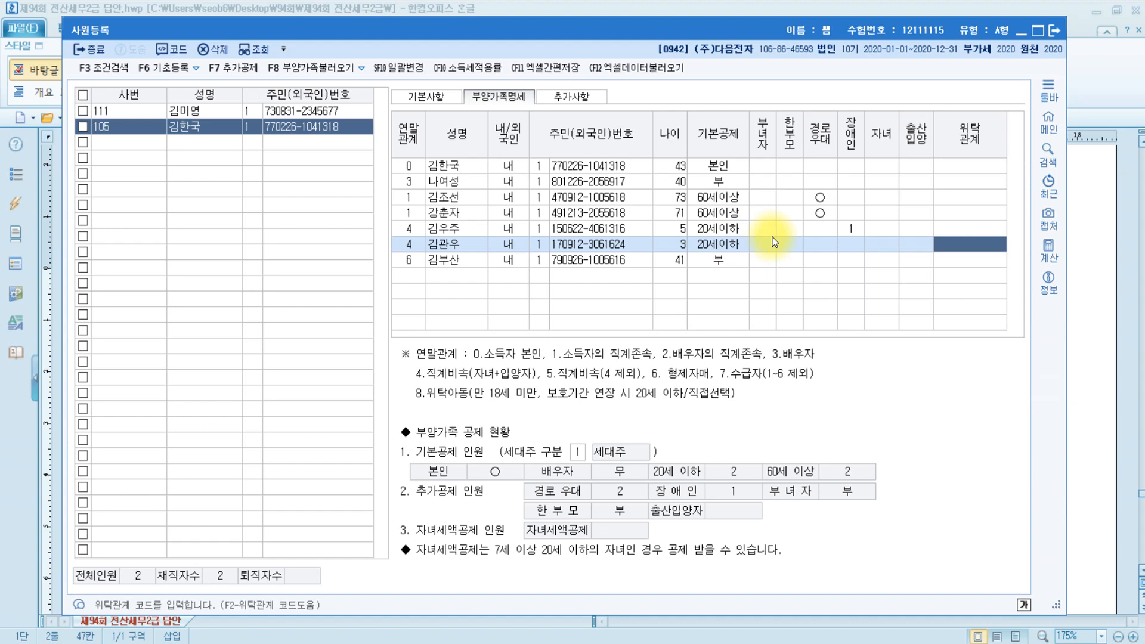
click(883, 244)
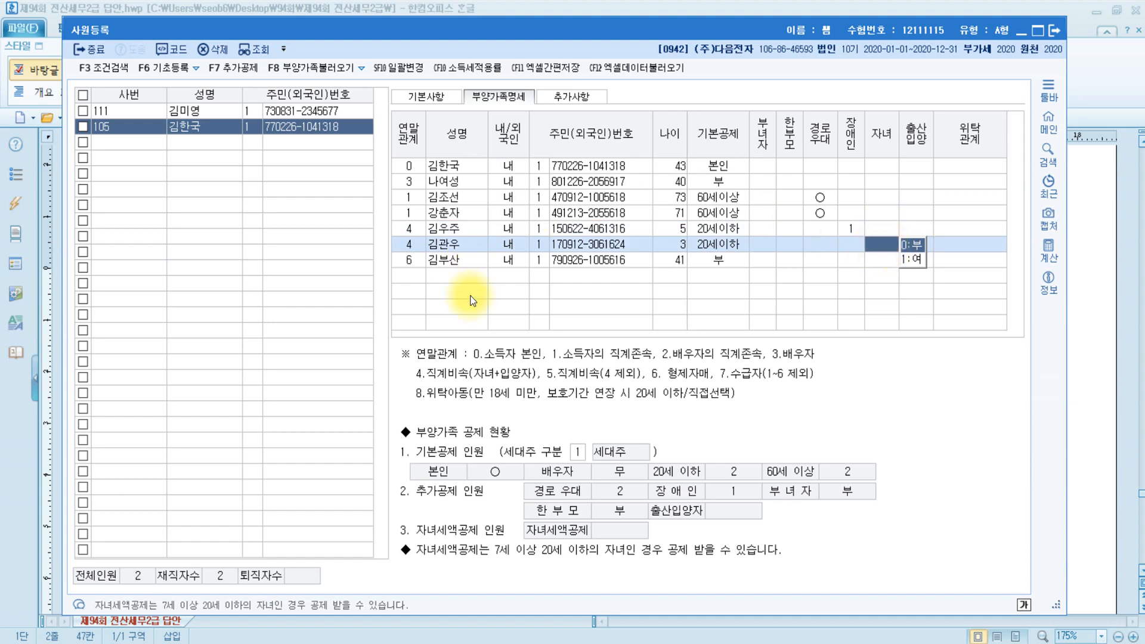
click(450, 260)
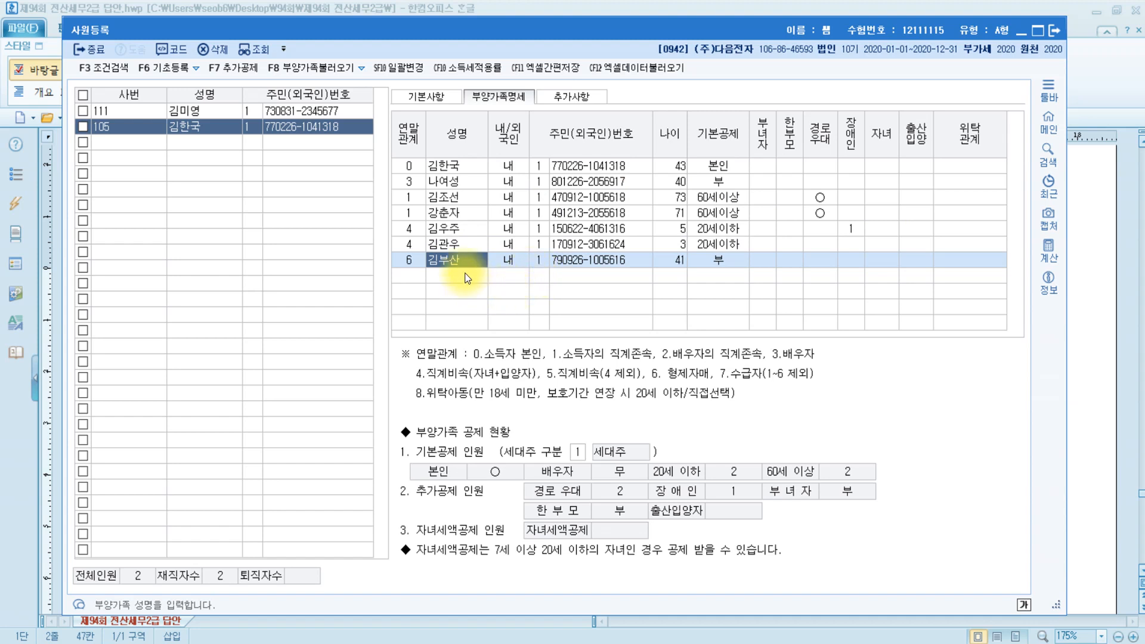
Set the 41-year-old sibling's 기본공제 to 장애인.
click(671, 260)
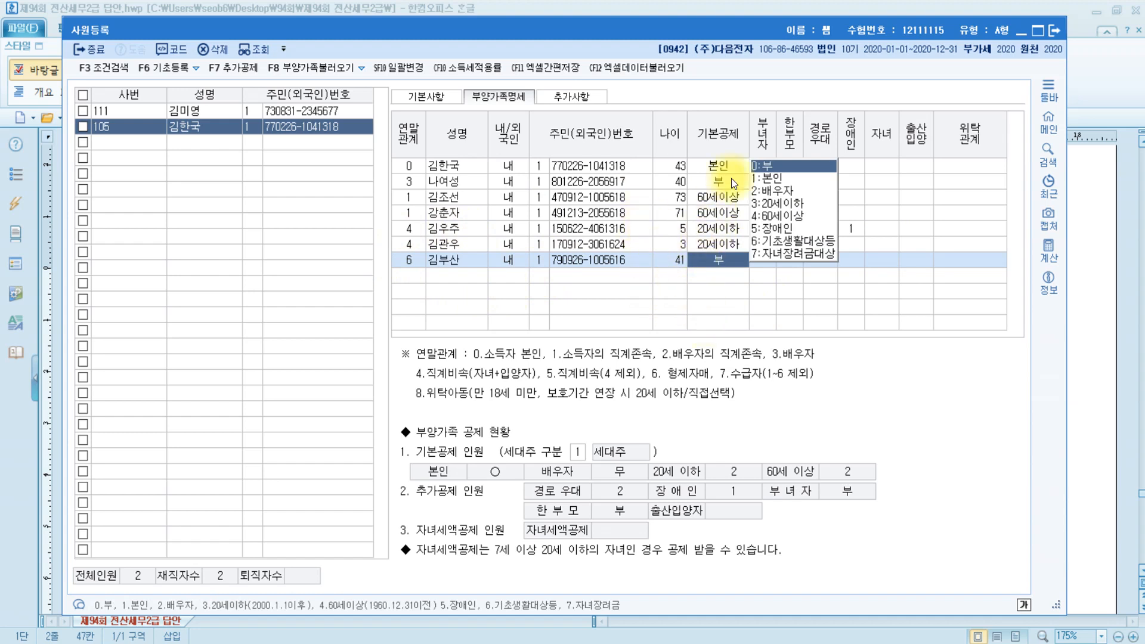
click(791, 228)
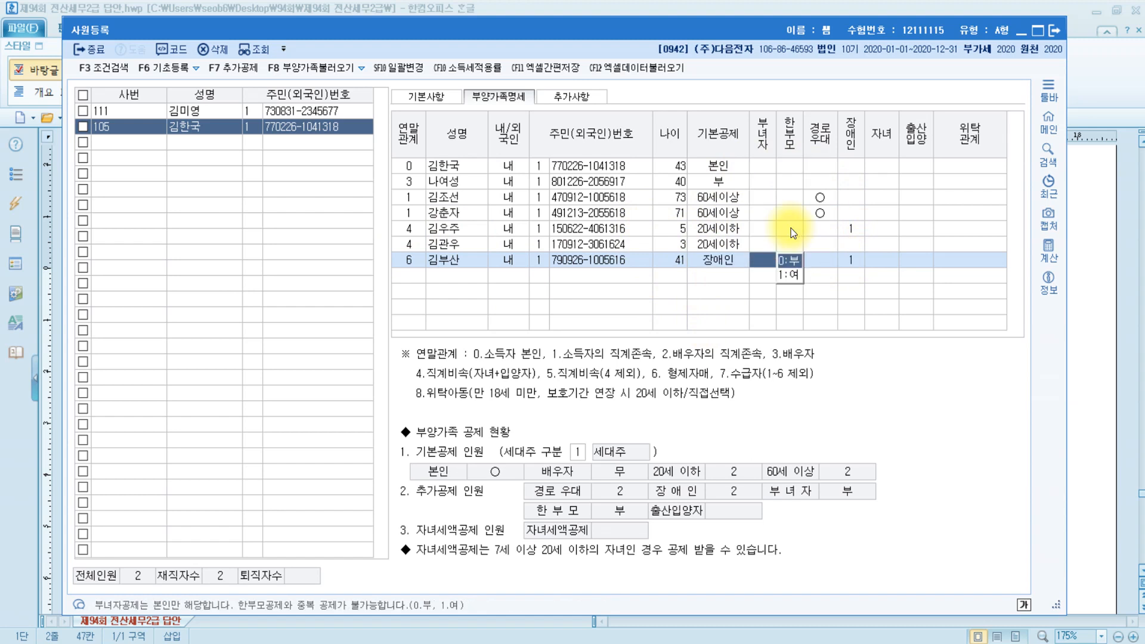
click(726, 262)
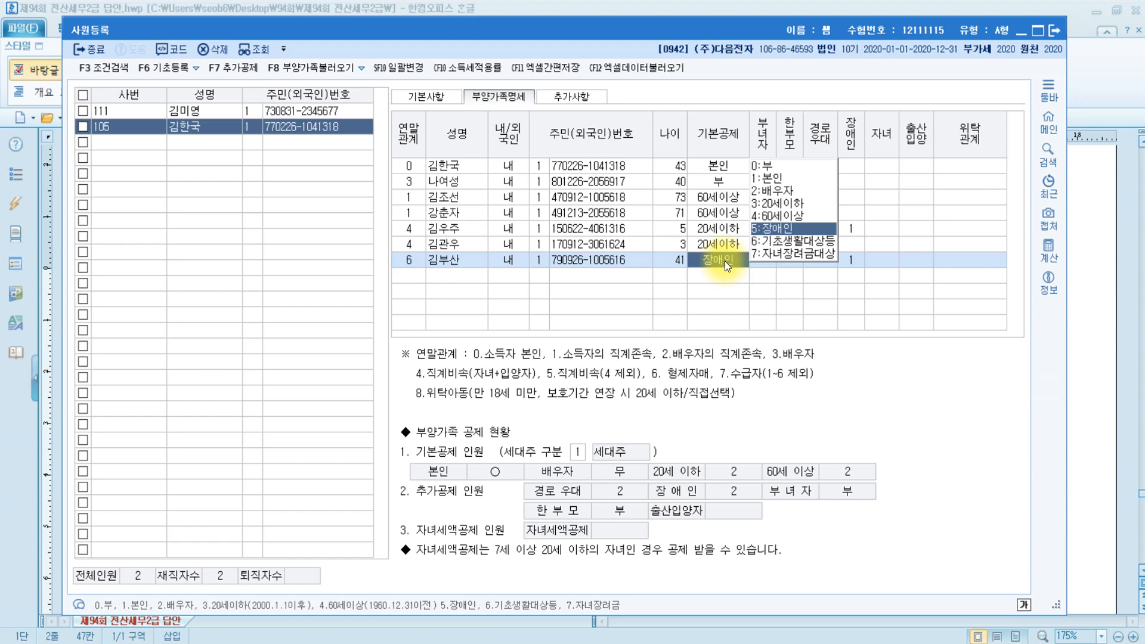
key(Return)
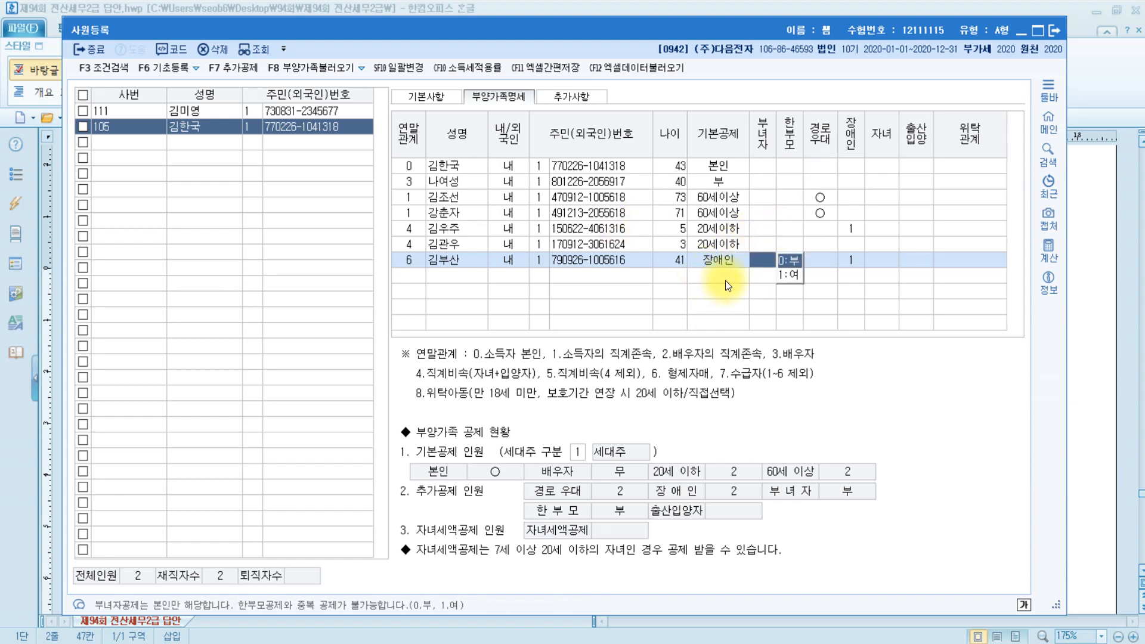
click(850, 264)
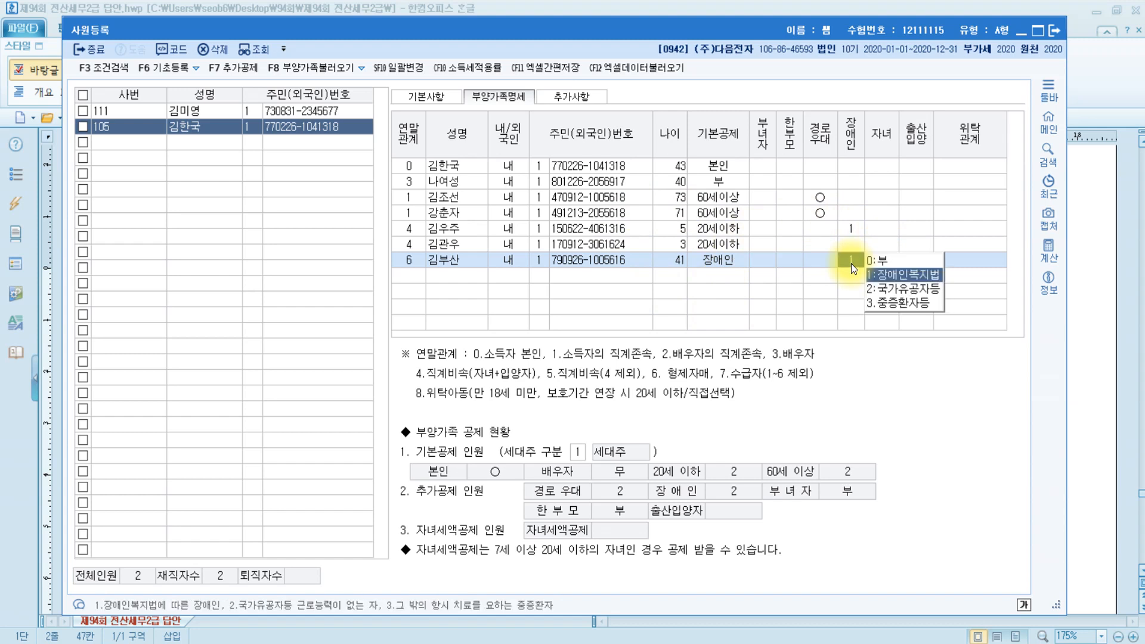
click(812, 260)
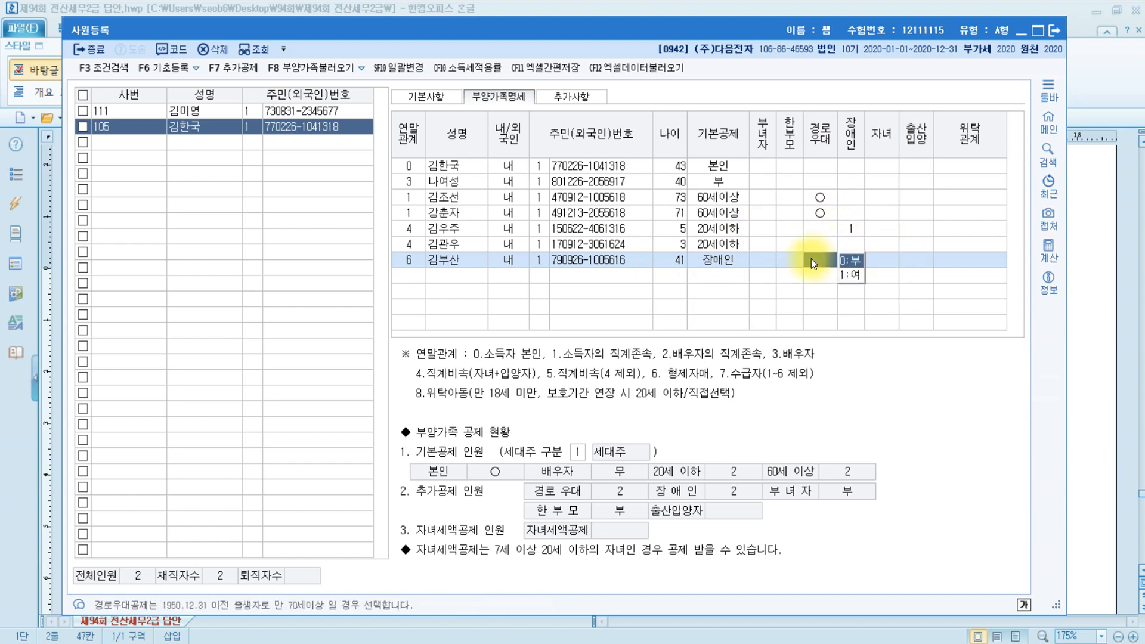
click(978, 262)
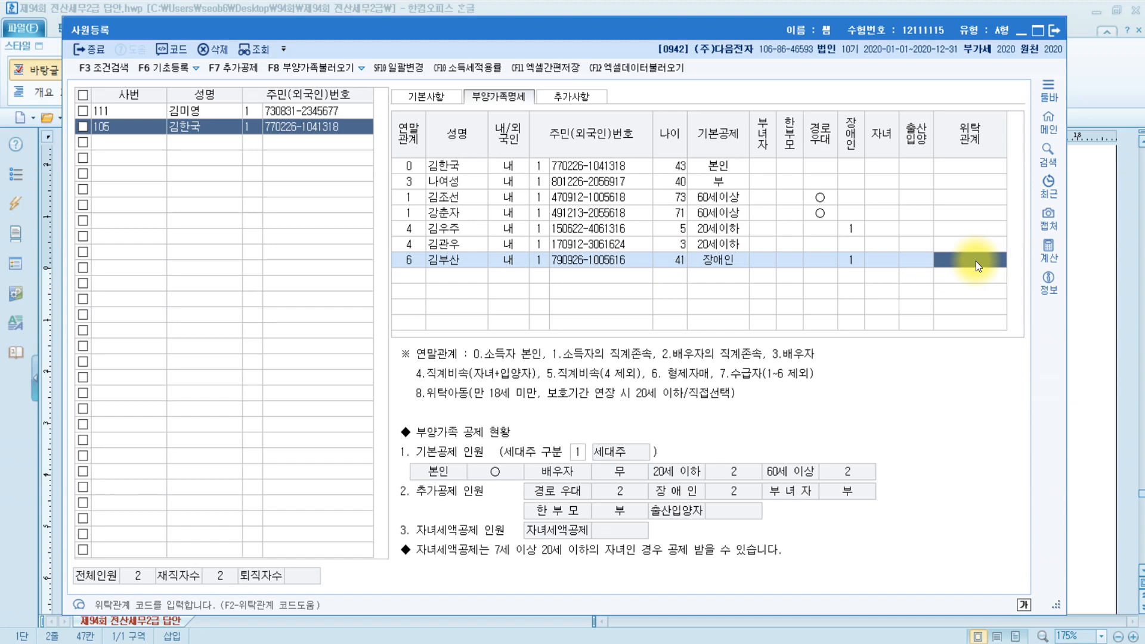
Set the sibling's 장애인 code to 3:중증환자등 and close 사원등록.
click(850, 259)
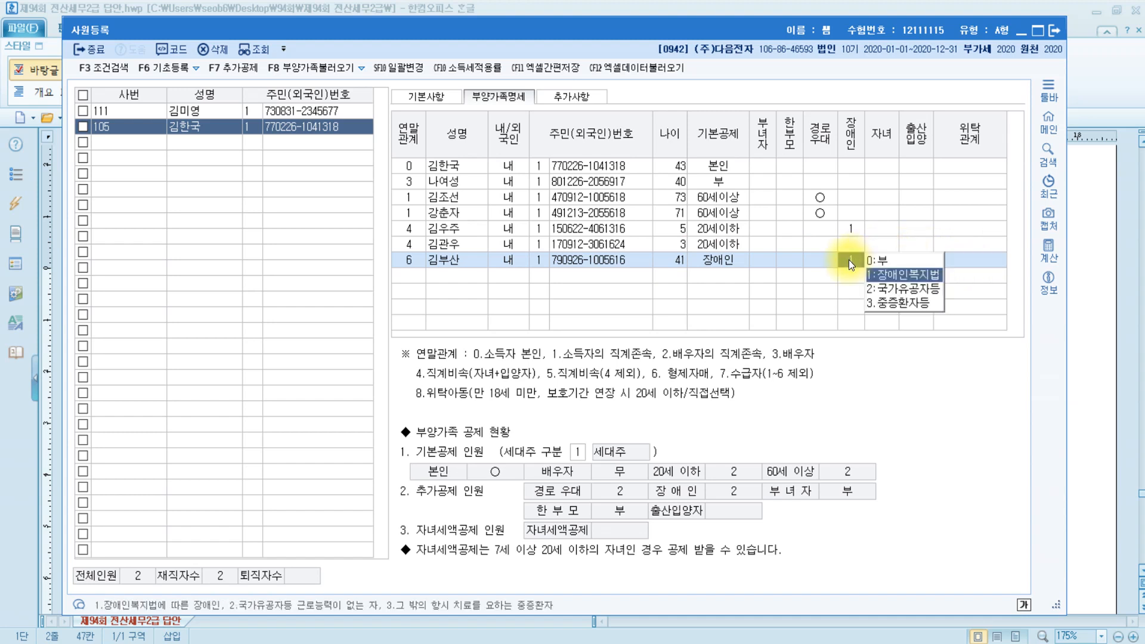
click(918, 304)
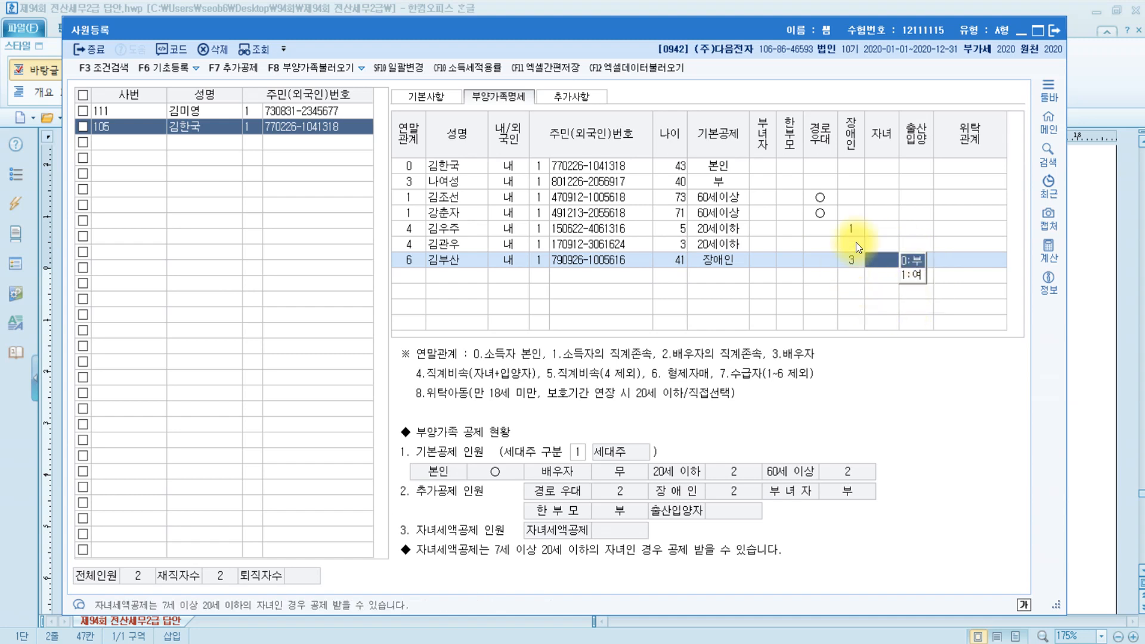
click(964, 257)
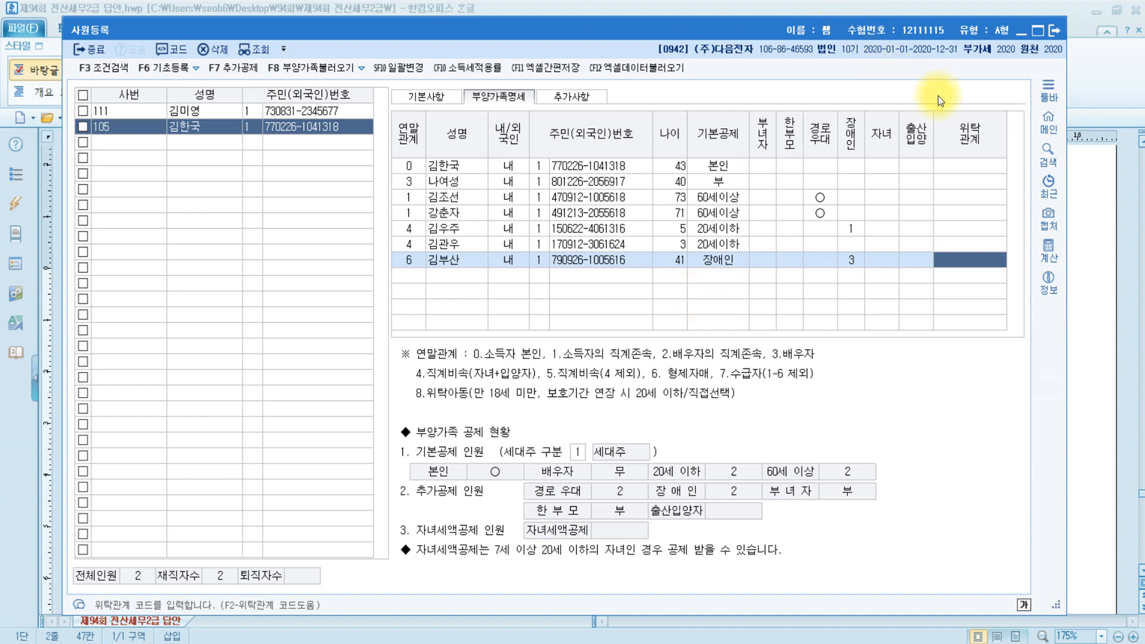
click(1054, 32)
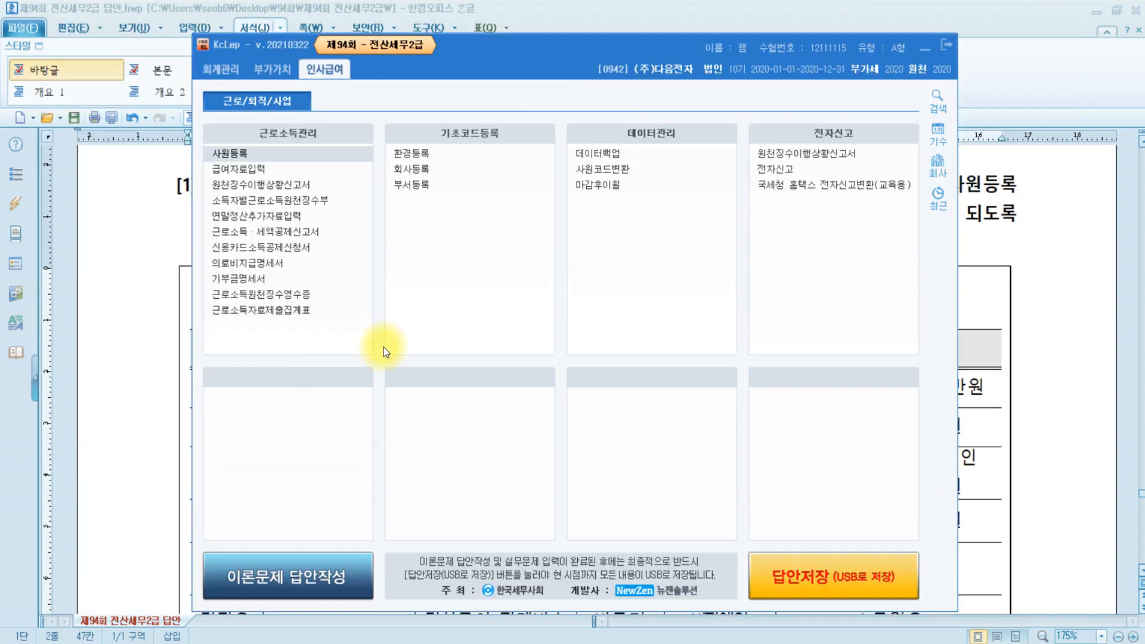
Scroll the Hangul document to question [2] on employee 111's year-end settlement.
click(990, 376)
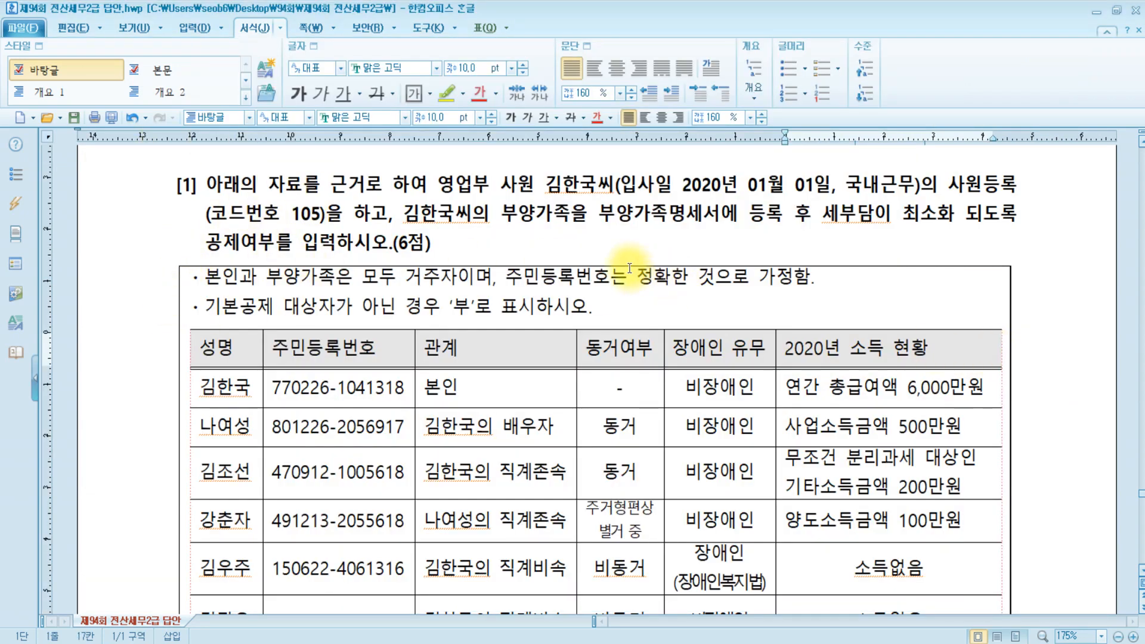
click(480, 246)
scroll(617, 255, down, 20)
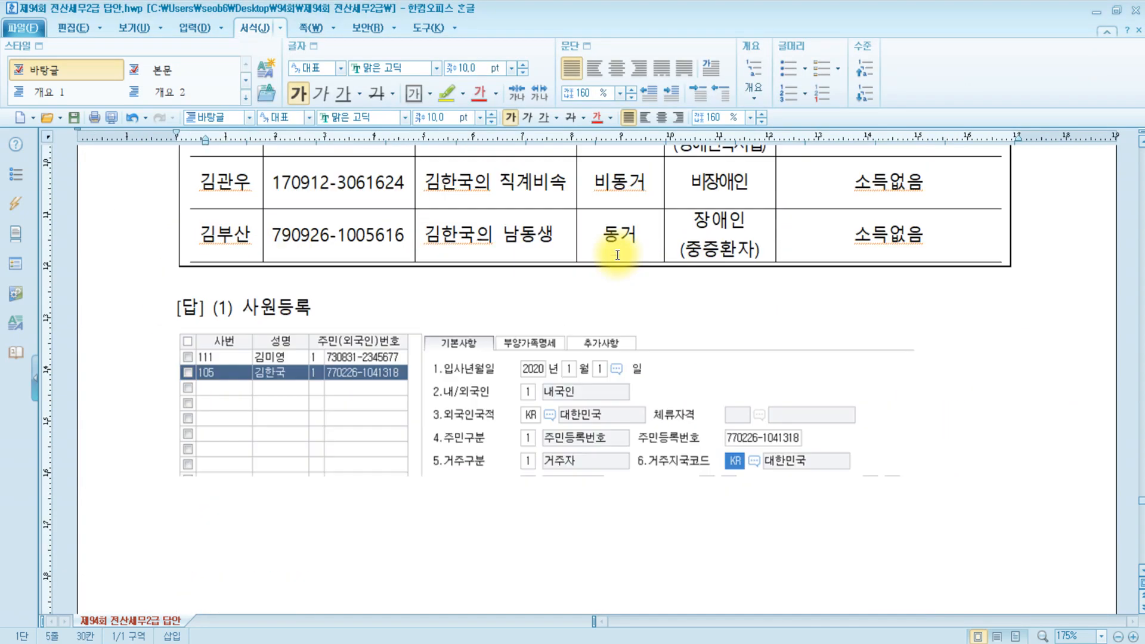
scroll(617, 255, down, 10)
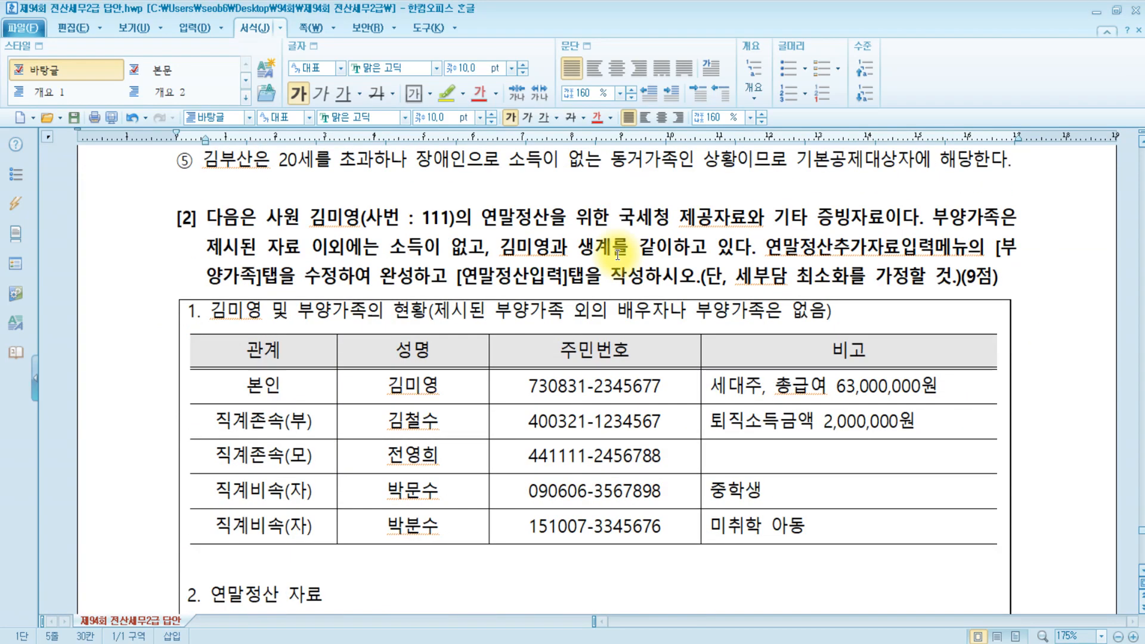
click(349, 218)
drag(482, 218, 909, 218)
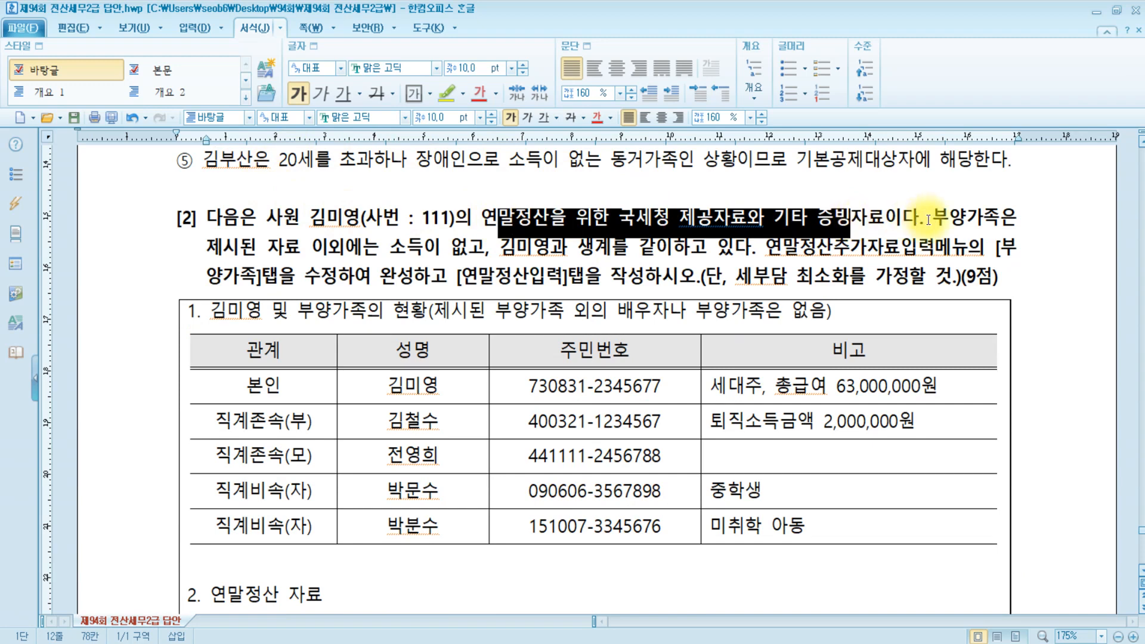
click(925, 220)
key(Up)
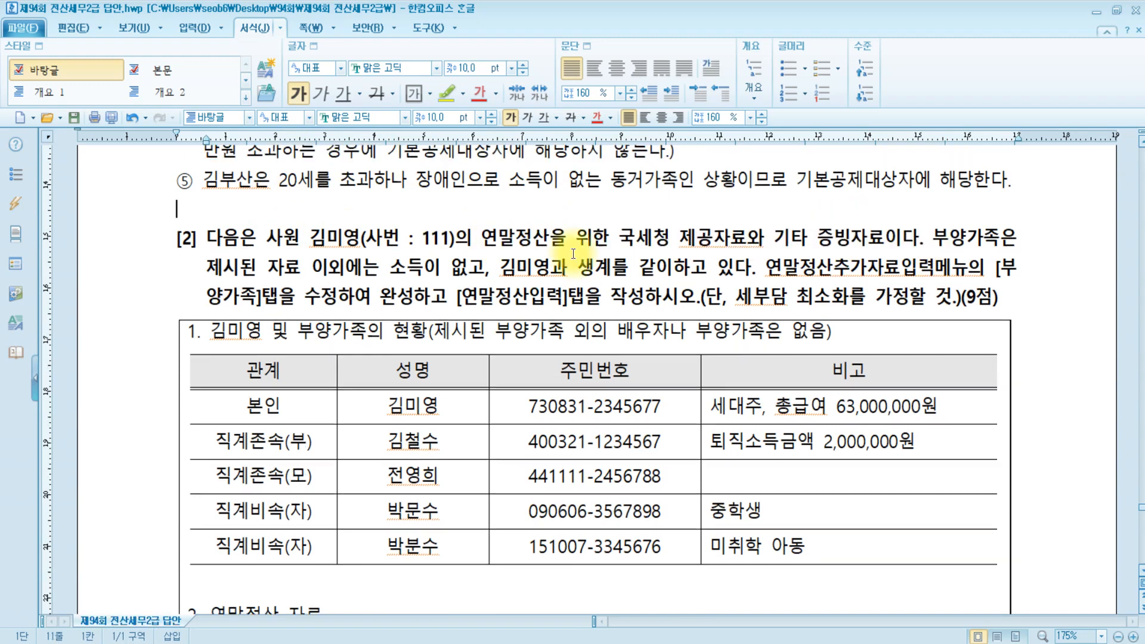
click(367, 238)
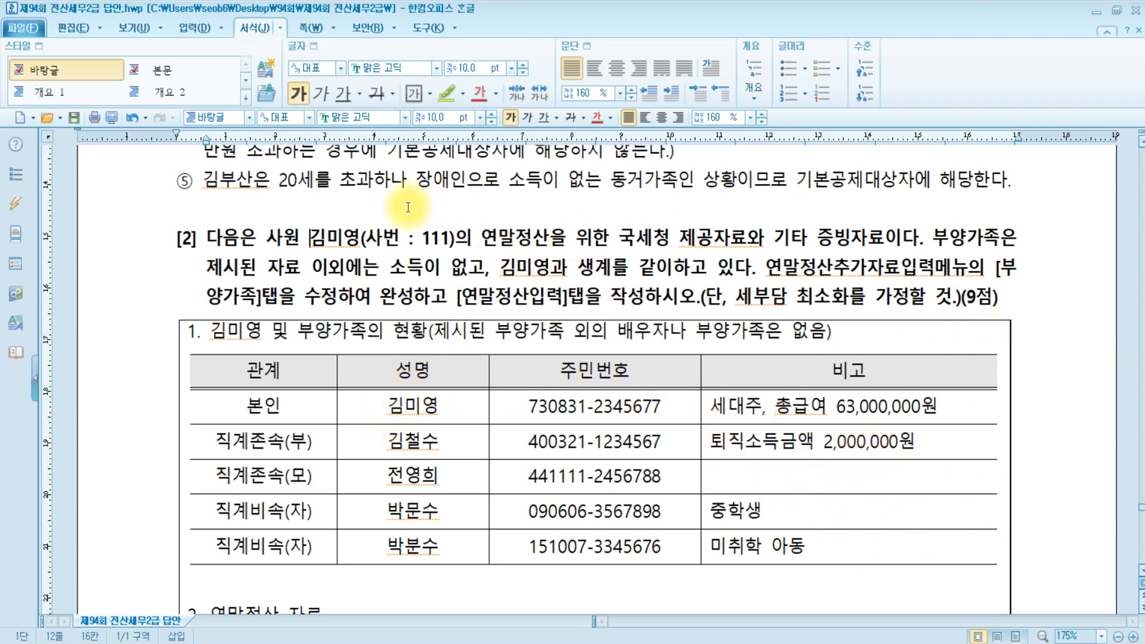
click(741, 479)
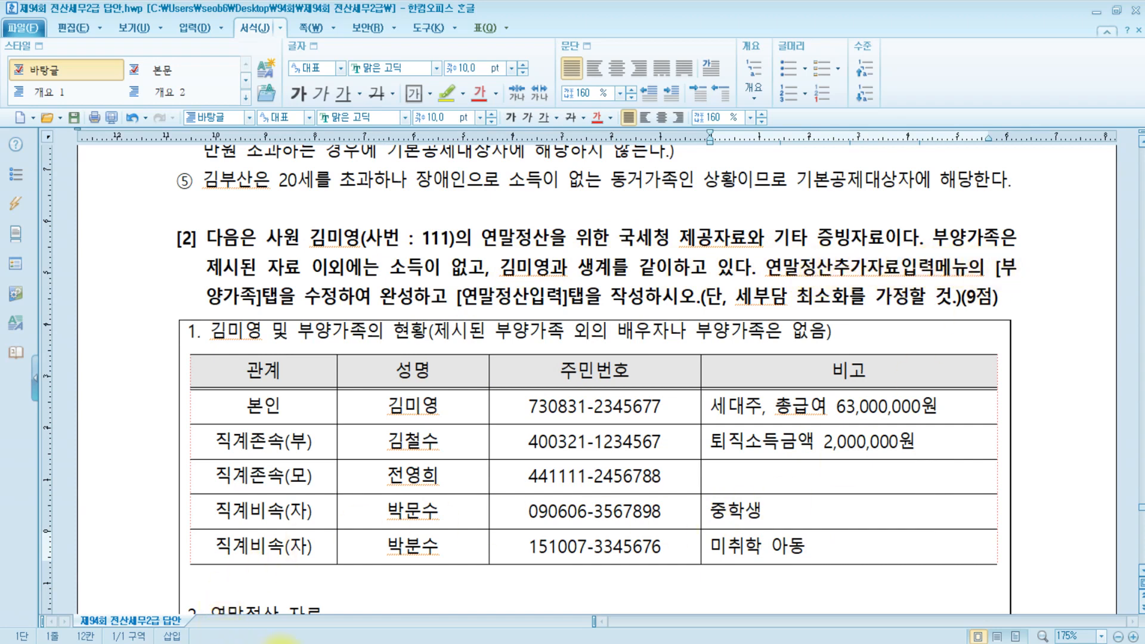
Open 연말정산추가자료입력 in KcLep, reposition and enlarge it, then return to Hangul.
key(alt+Tab)
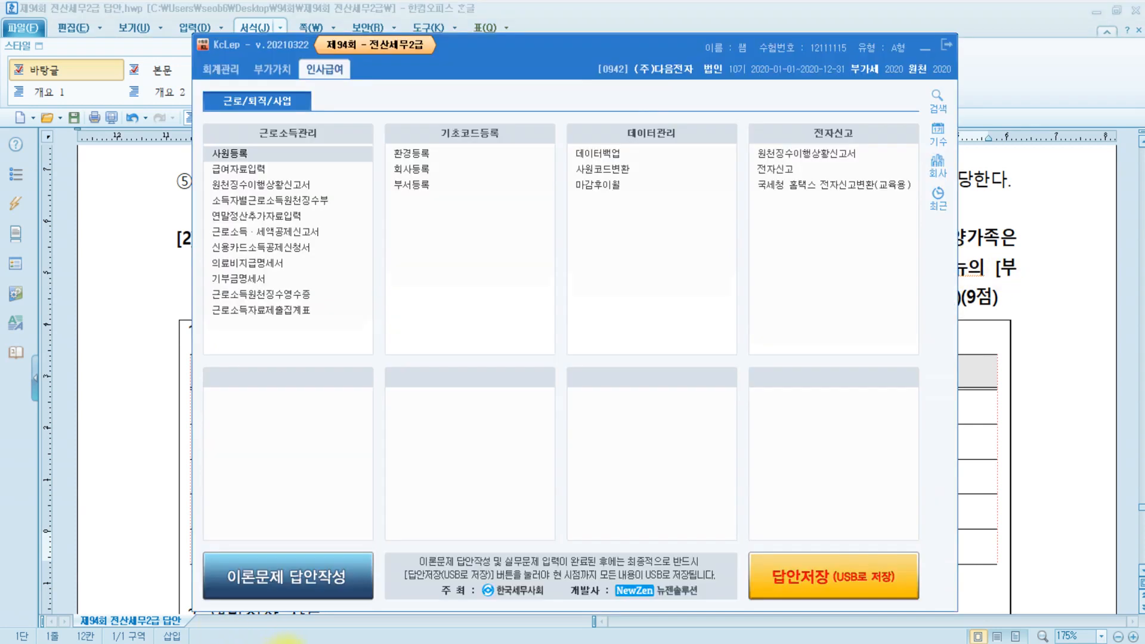
click(278, 216)
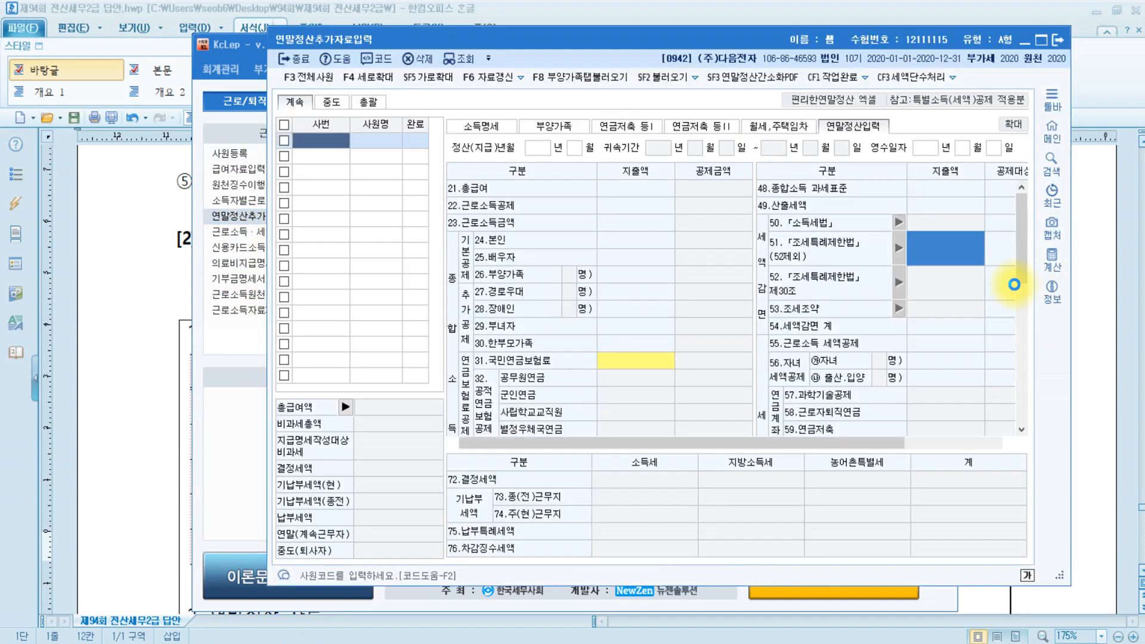
drag(553, 40, 342, 27)
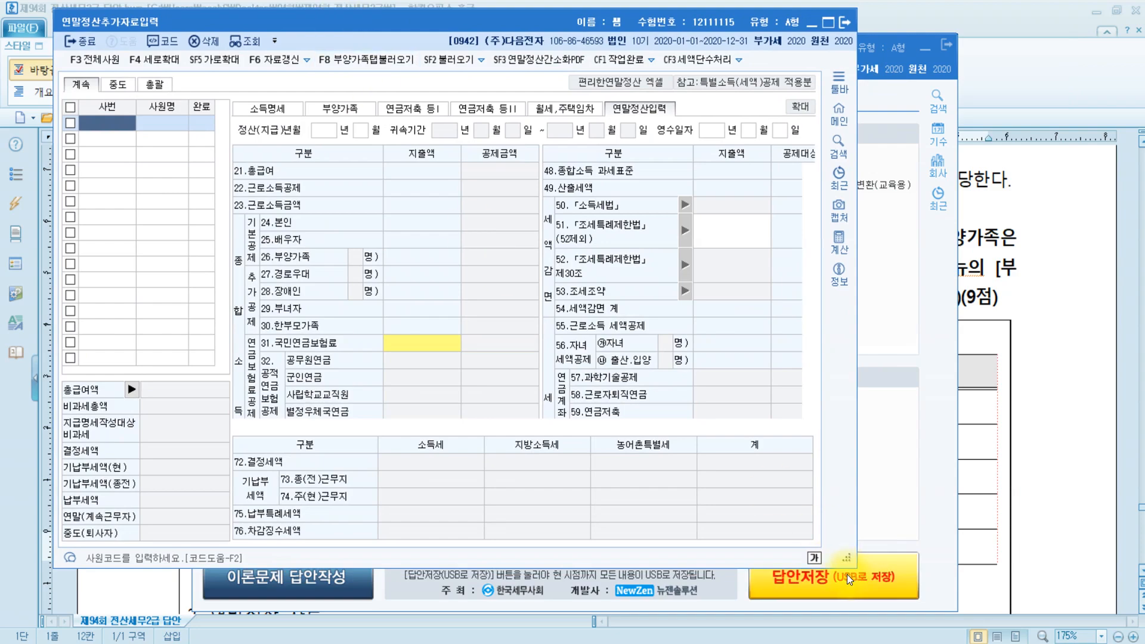
drag(846, 557, 1086, 584)
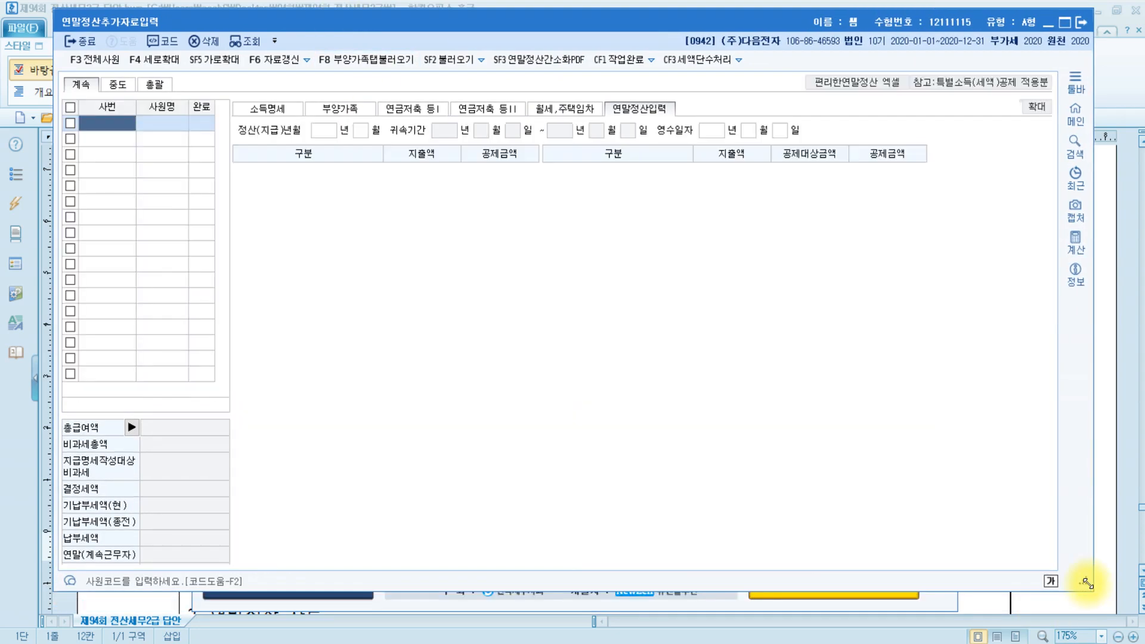
key(alt+Tab)
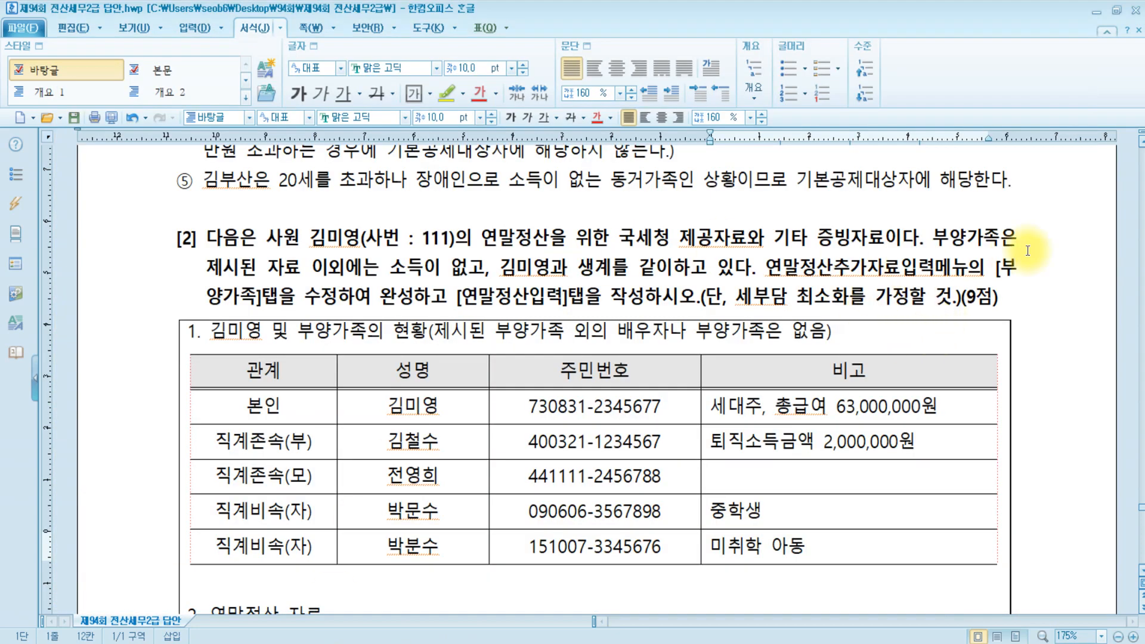
Highlight the [부양가족] reference in question [2] in yellow.
drag(994, 273, 259, 300)
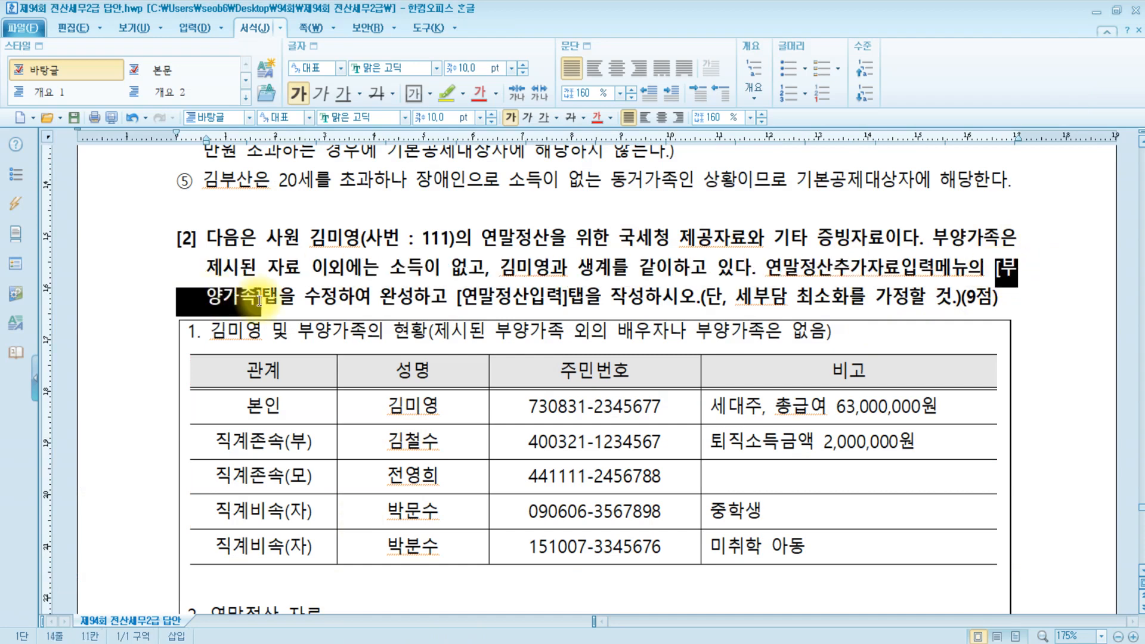
click(439, 92)
click(315, 300)
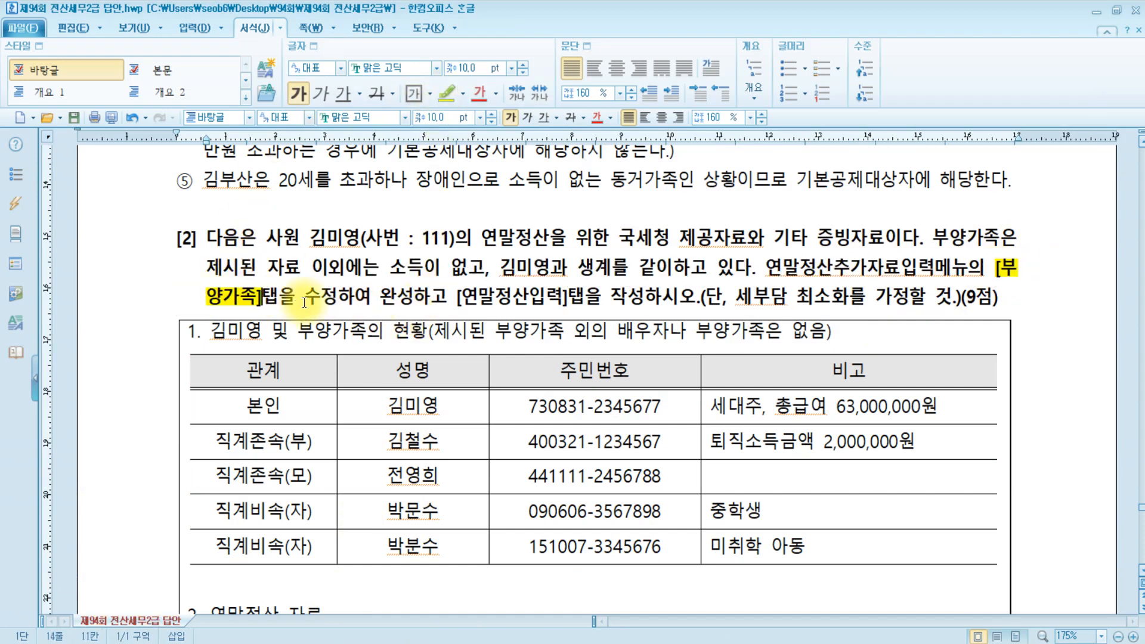
Highlight [연말정산입력] in yellow too, then switch back to KcLep's year-end data screen.
click(470, 300)
drag(470, 300, 584, 300)
click(436, 95)
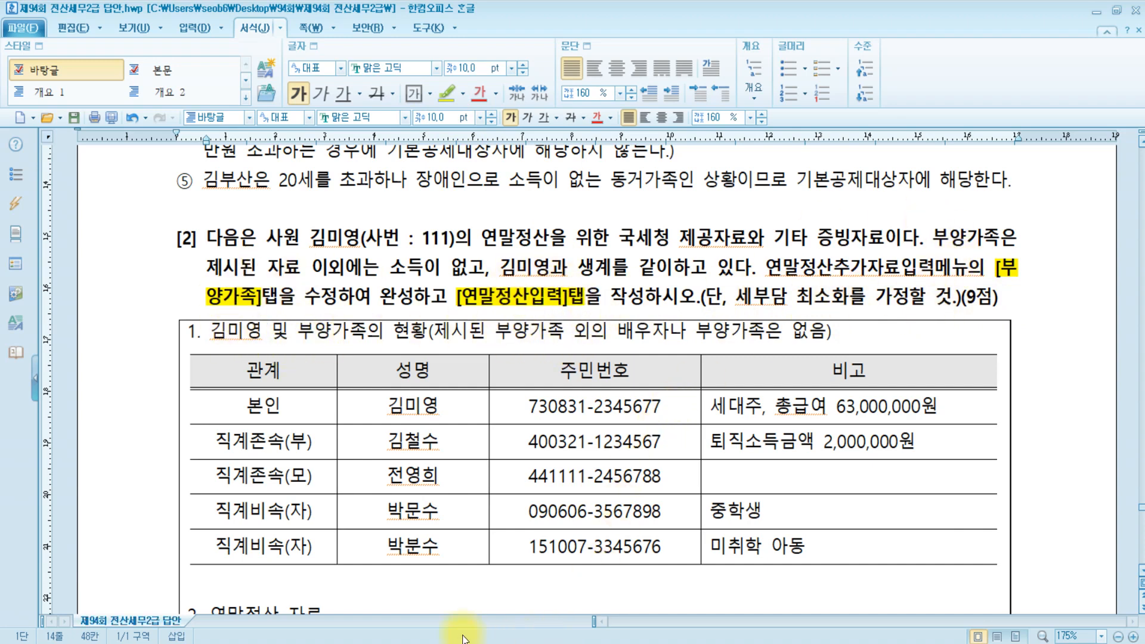
key(alt+Tab)
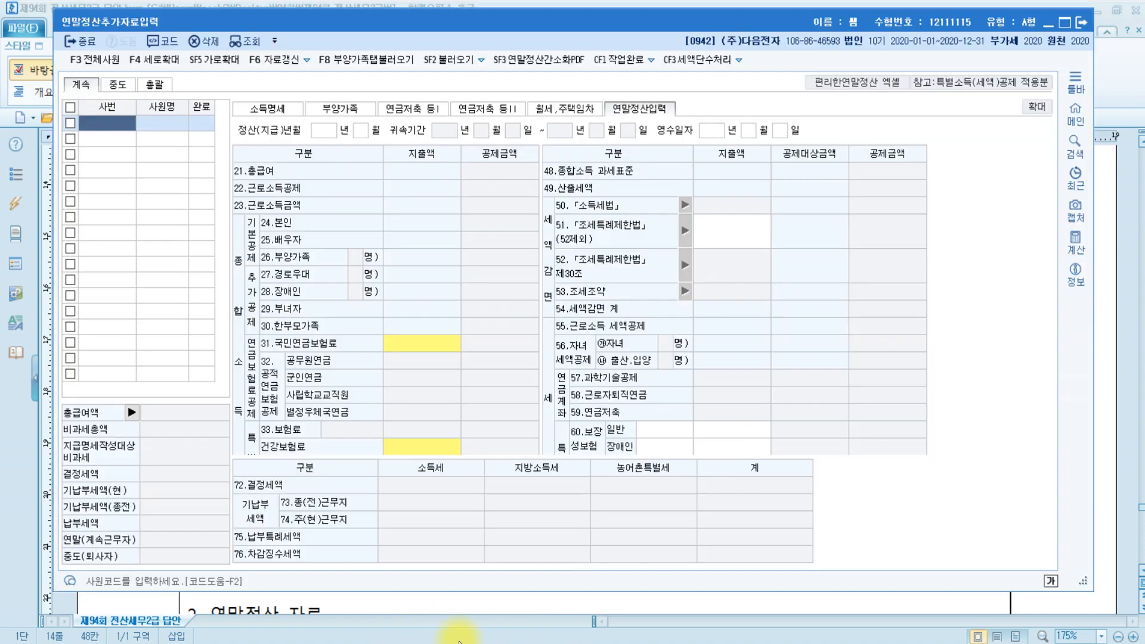
Load employee 111 on the 부양가족 tab via the F2 사번 lookup, glancing at 소득명세.
click(353, 107)
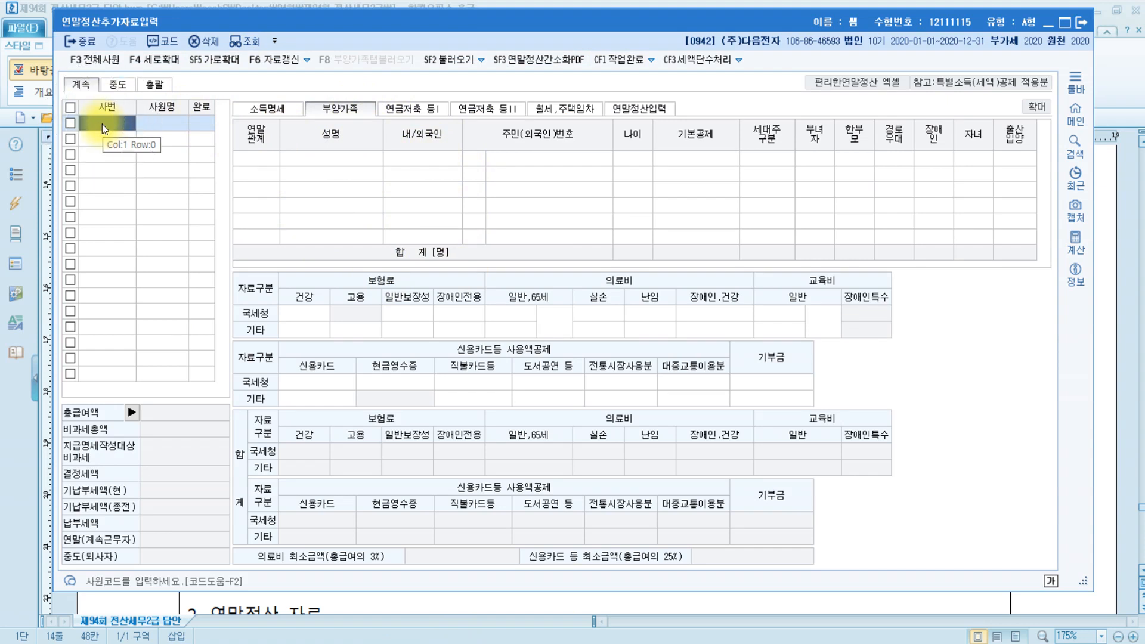
key(F2)
key(Down)
key(Return)
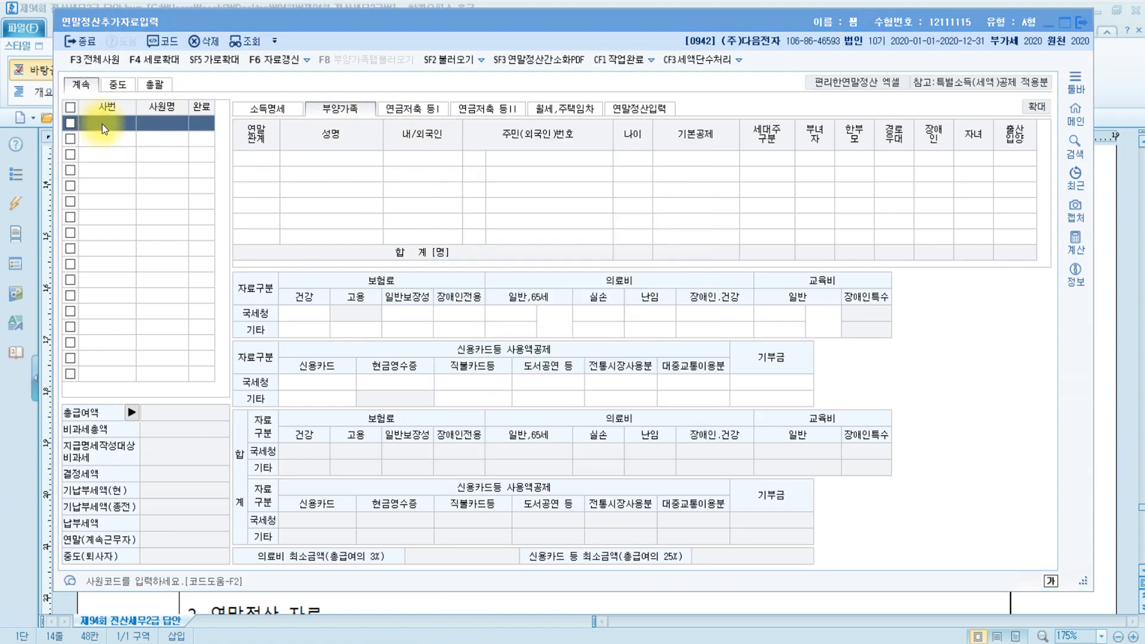
click(273, 110)
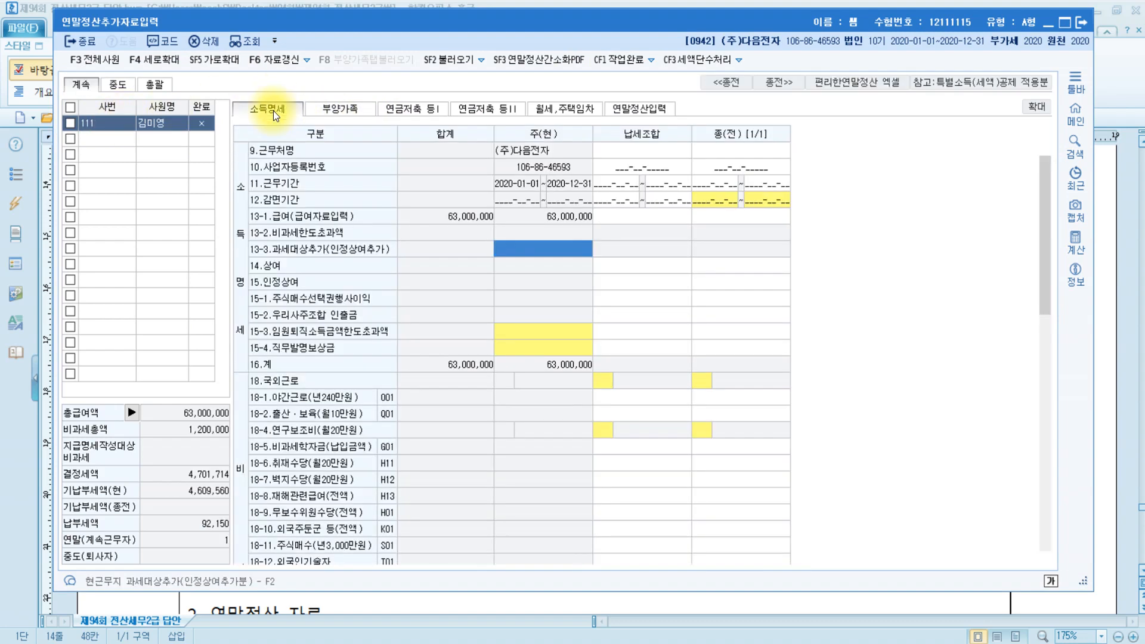
click(335, 110)
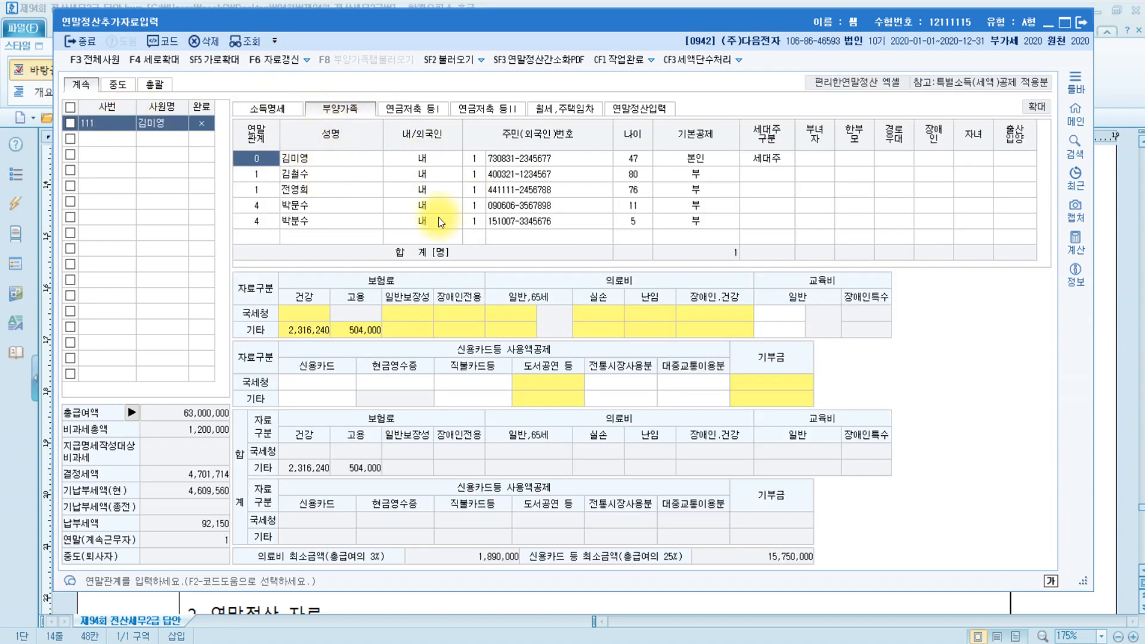
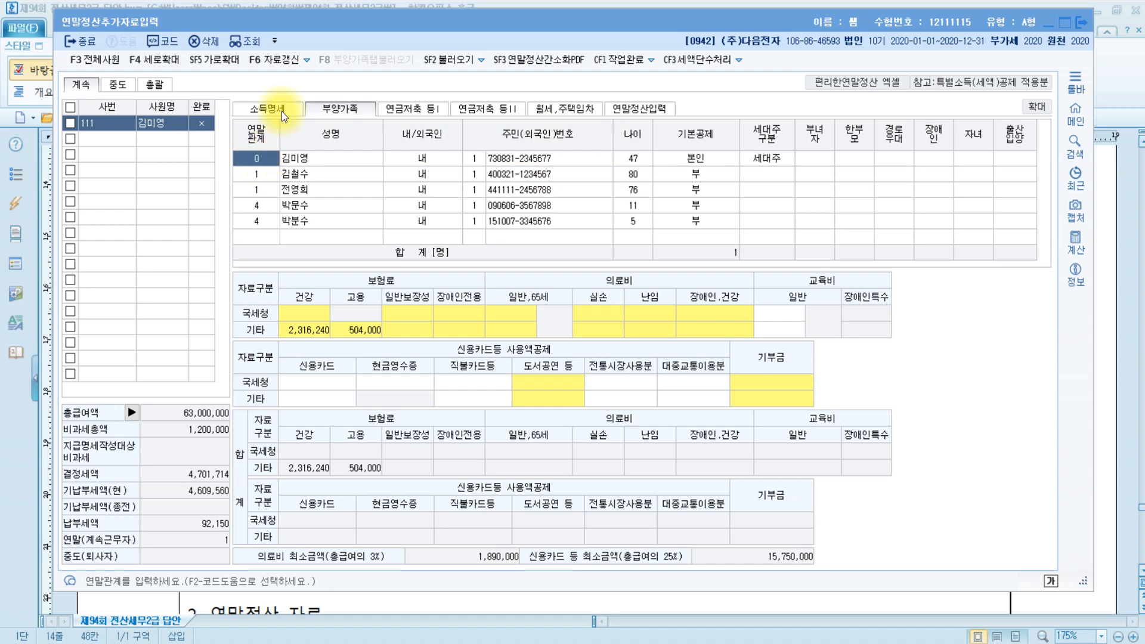
Look over the dependents' rows in the 부양가족 table.
click(824, 166)
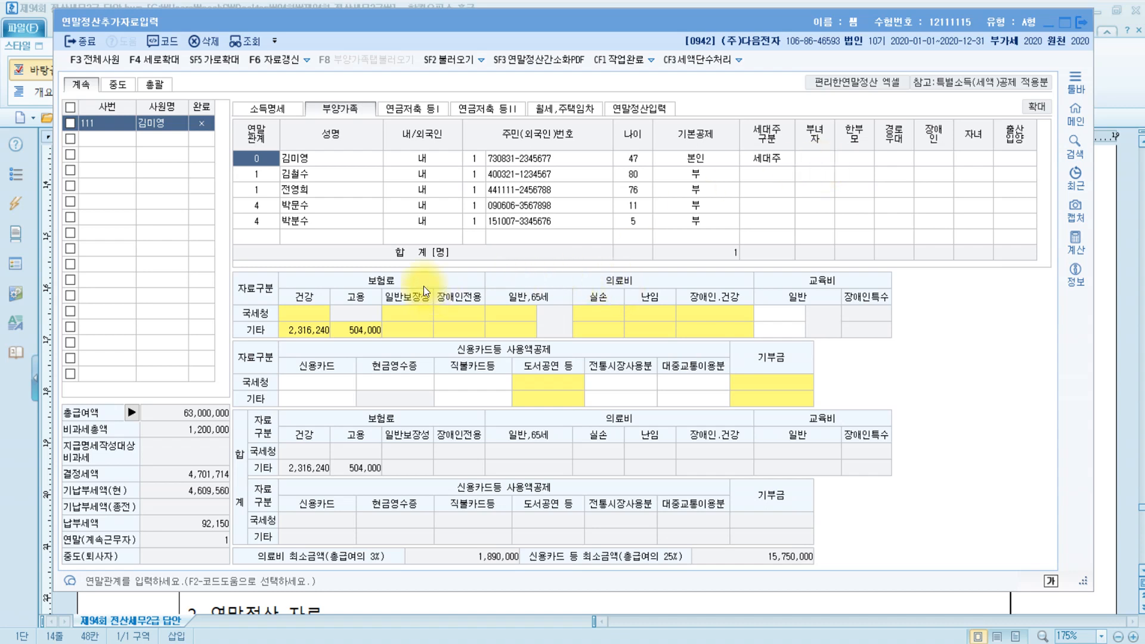
click(314, 205)
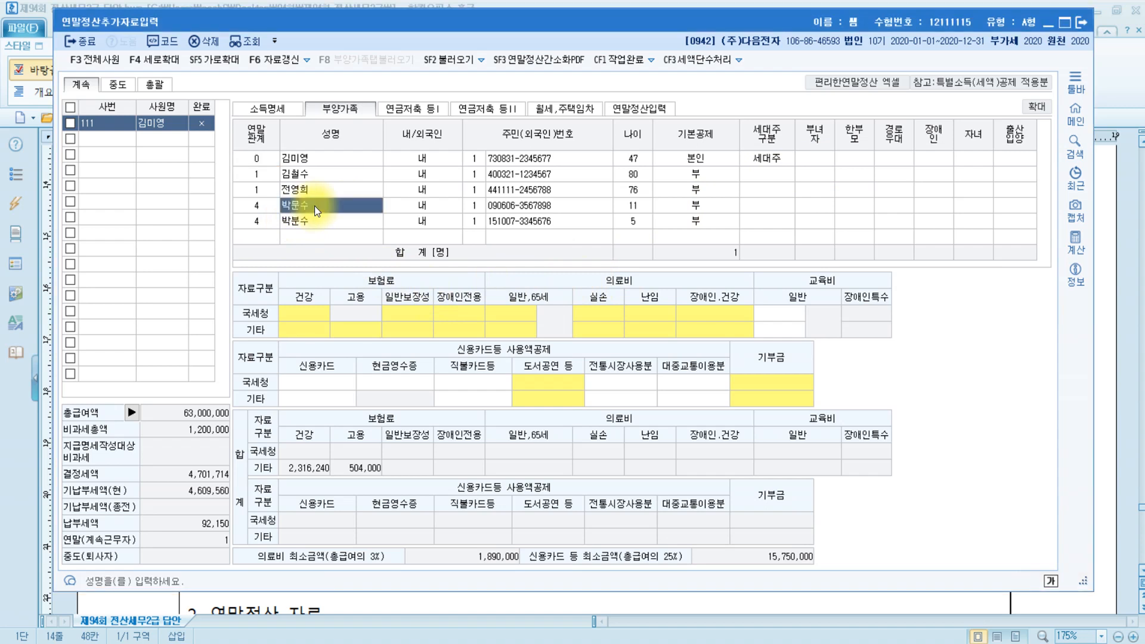
click(310, 222)
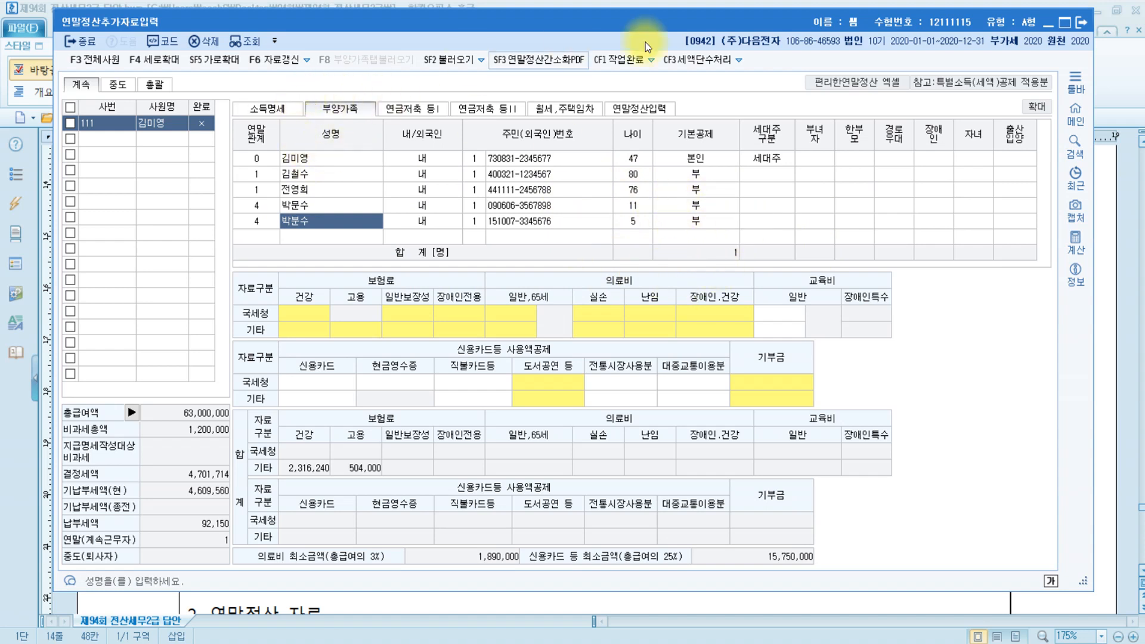
Compare the employee's 부녀자 and 한부모 deduction cells, then bring up the deduction rules PDF.
click(816, 157)
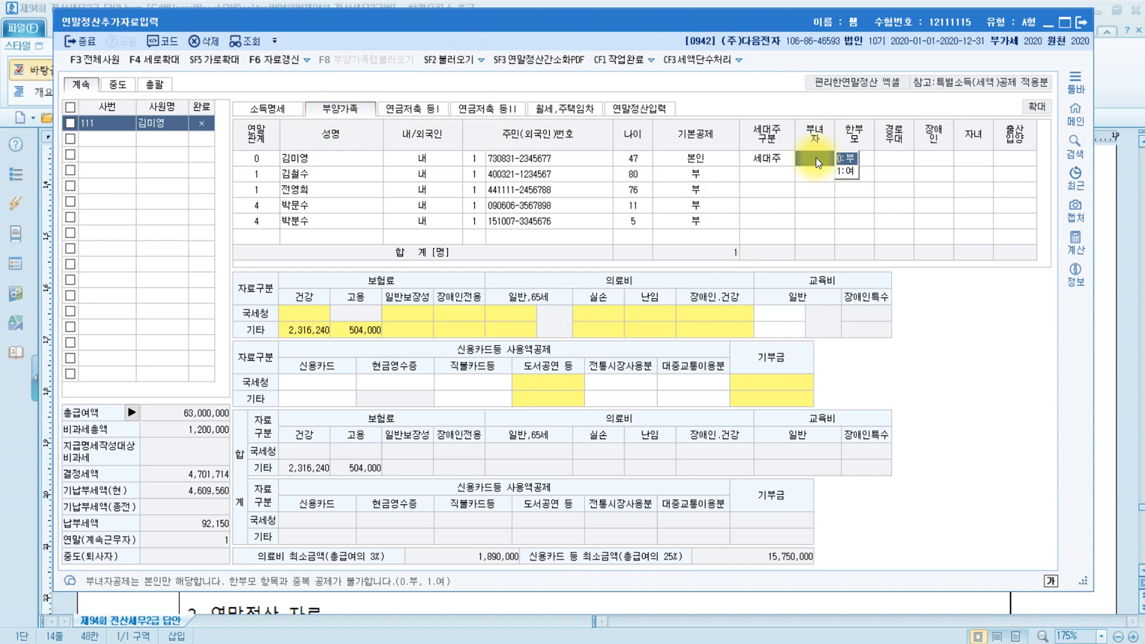
click(868, 156)
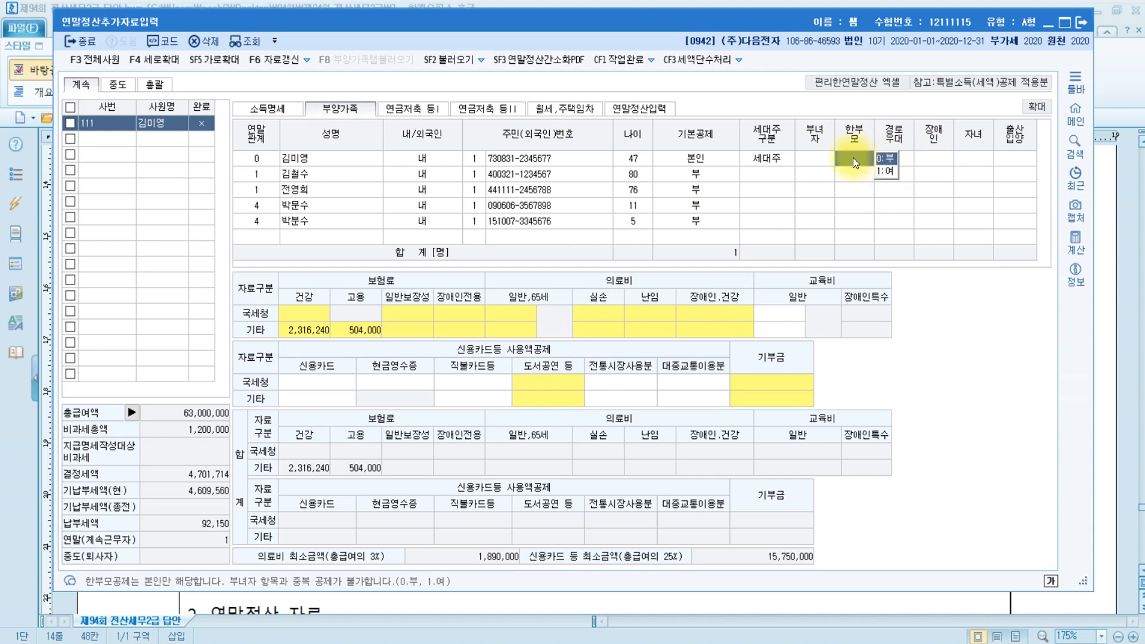
click(821, 160)
click(869, 160)
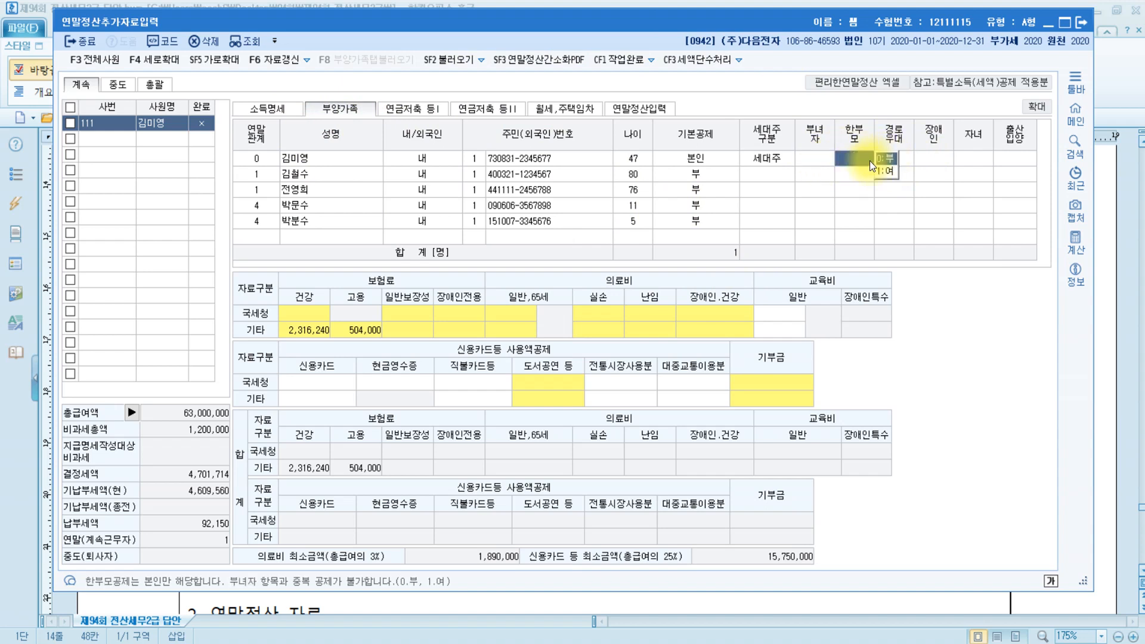
click(413, 639)
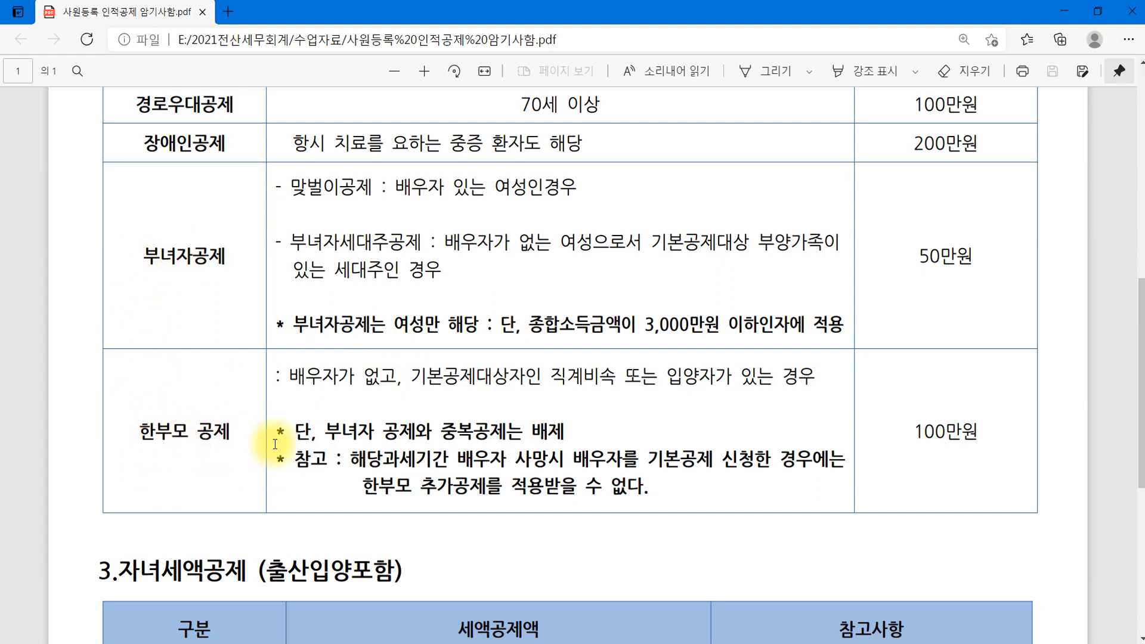
Mark the PDF rule that 한부모 공제 cannot be combined with 부녀자 공제, then return to KcLep.
drag(326, 433, 569, 442)
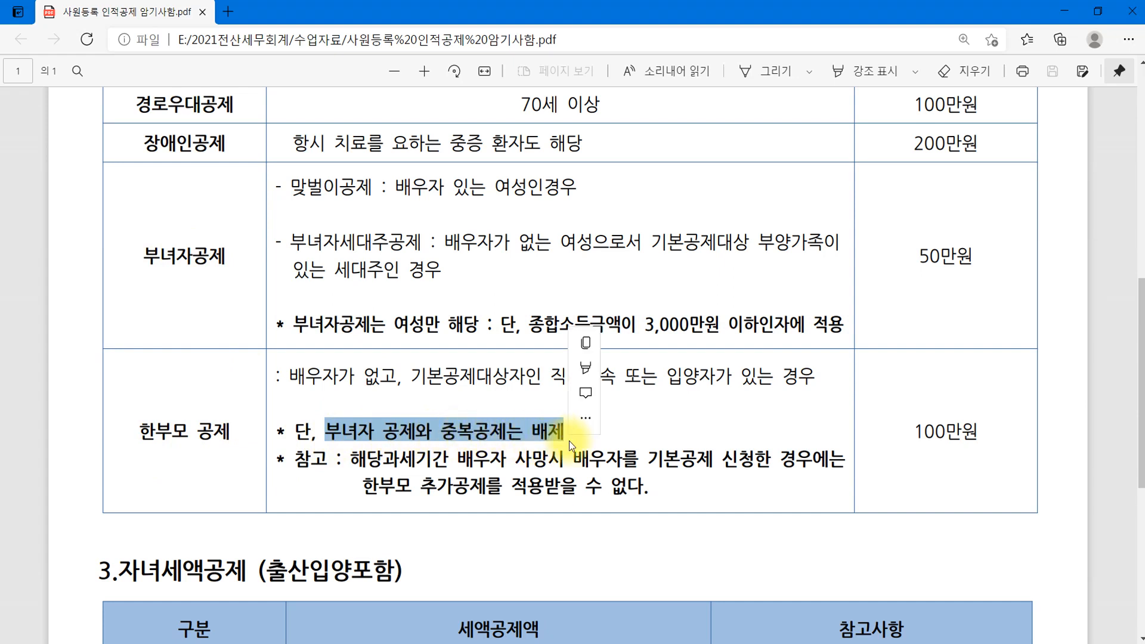
click(412, 433)
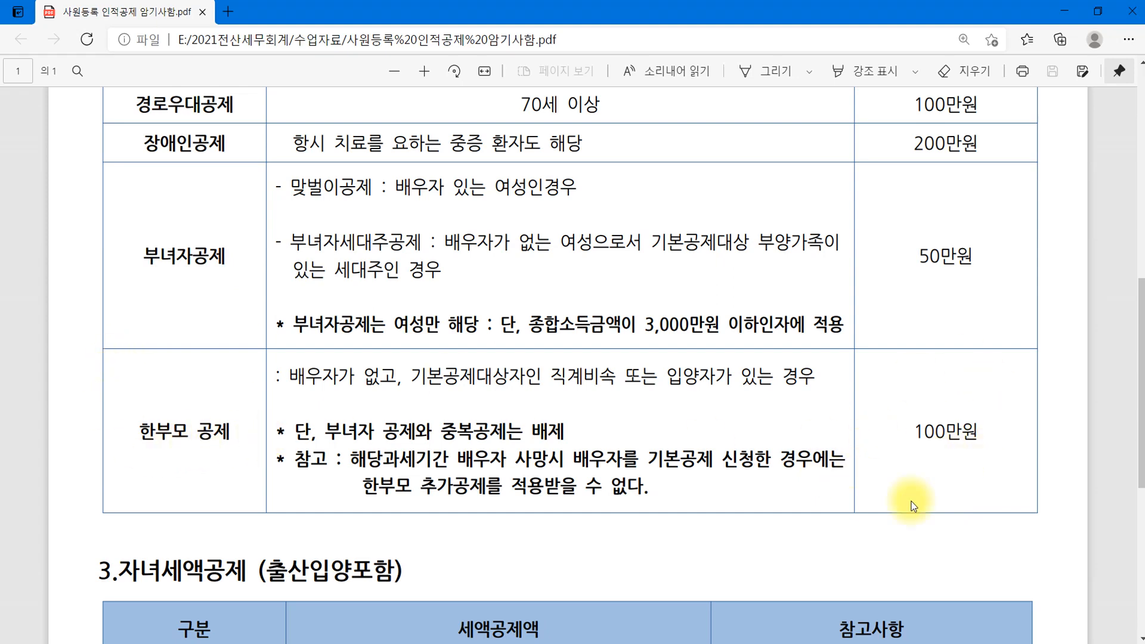
click(273, 642)
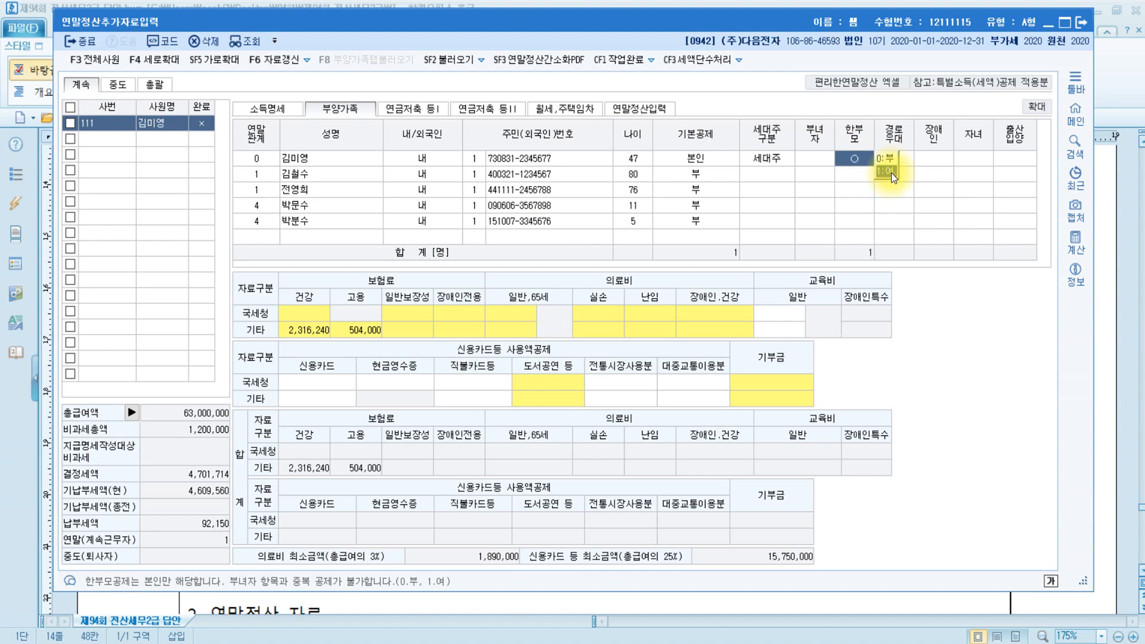
Set the employee's 한부모 to 1:여, recheck 부녀자 and 경로우대, then bring up the Hangul exam.
click(891, 173)
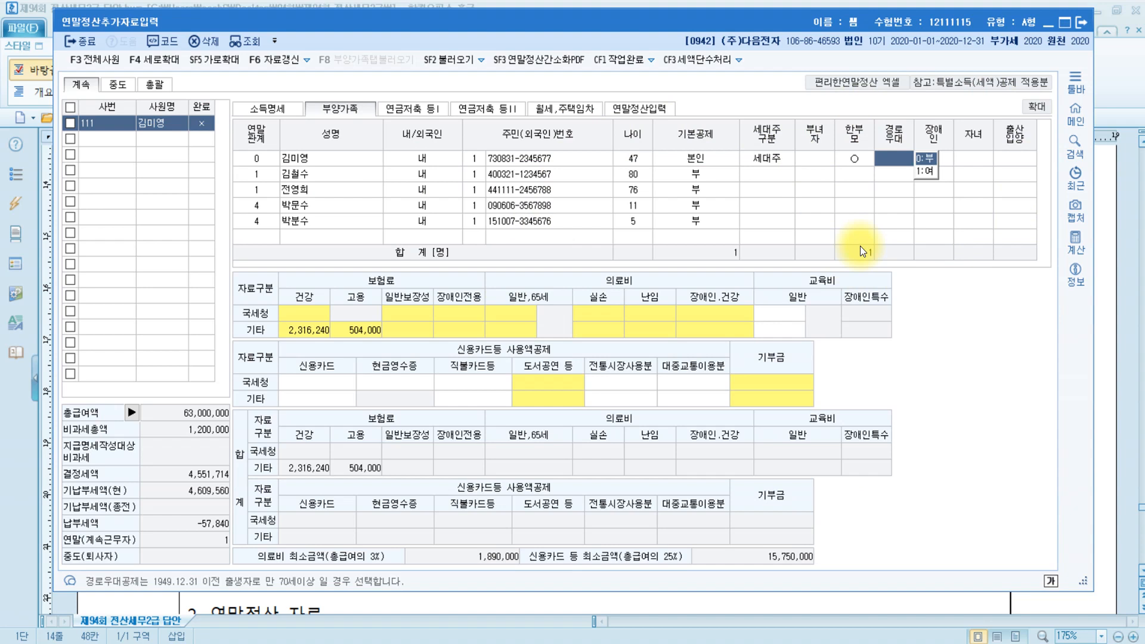
click(810, 159)
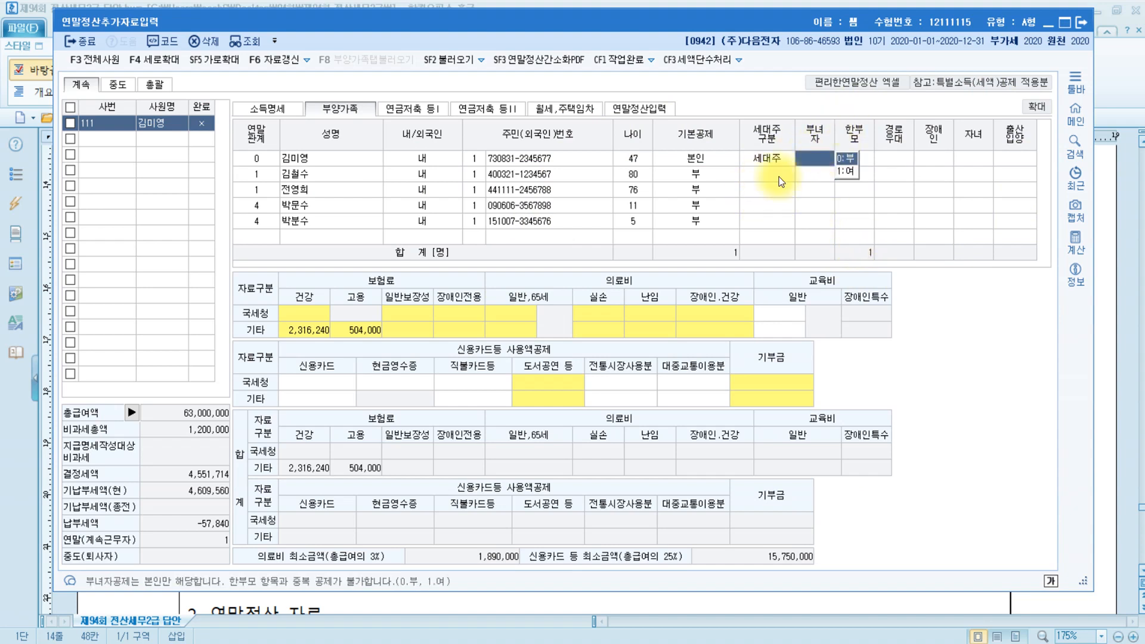
click(894, 161)
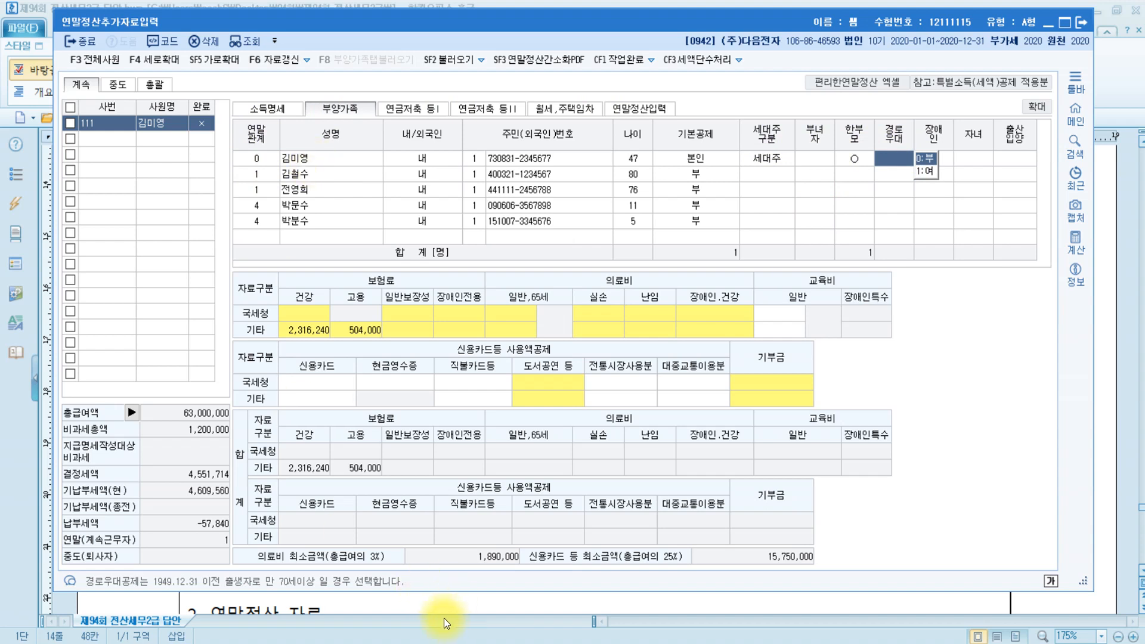
click(331, 643)
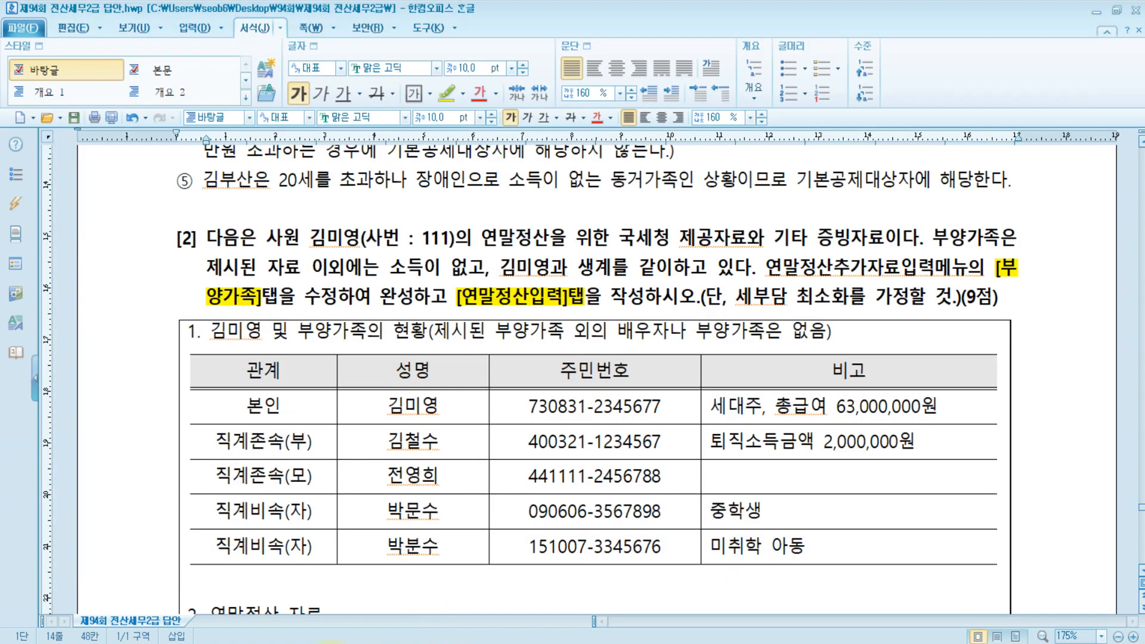
Mark the 63,000,000원 total salary and the PDF's 부녀자공제 종합소득금액 3,000만원 limit.
click(869, 406)
drag(918, 407, 960, 408)
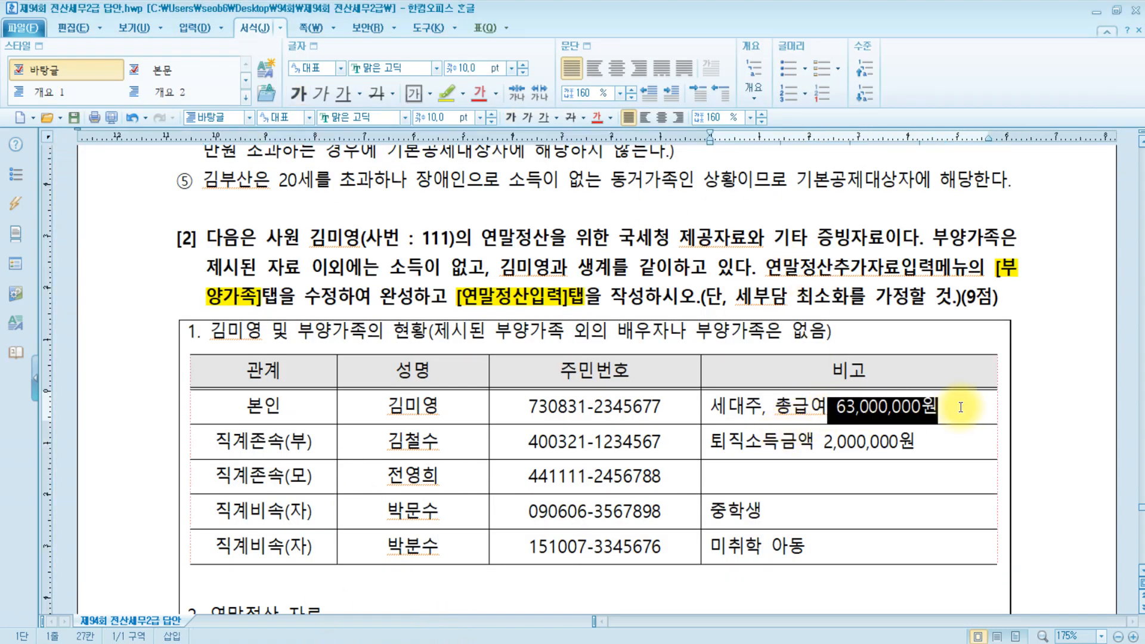
click(448, 643)
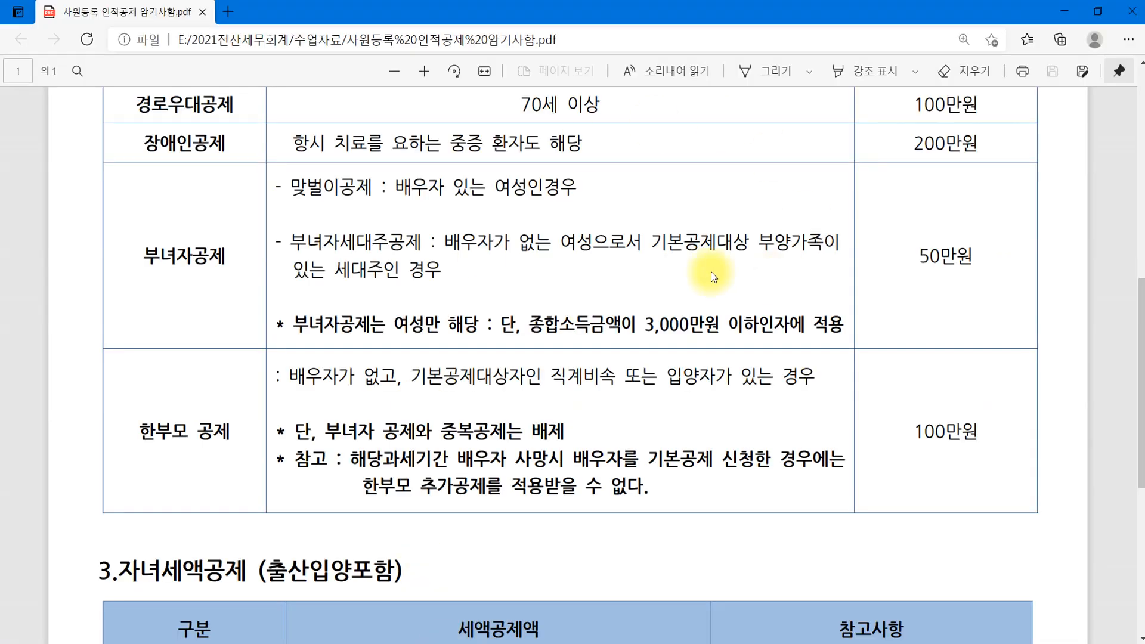
drag(528, 325, 733, 324)
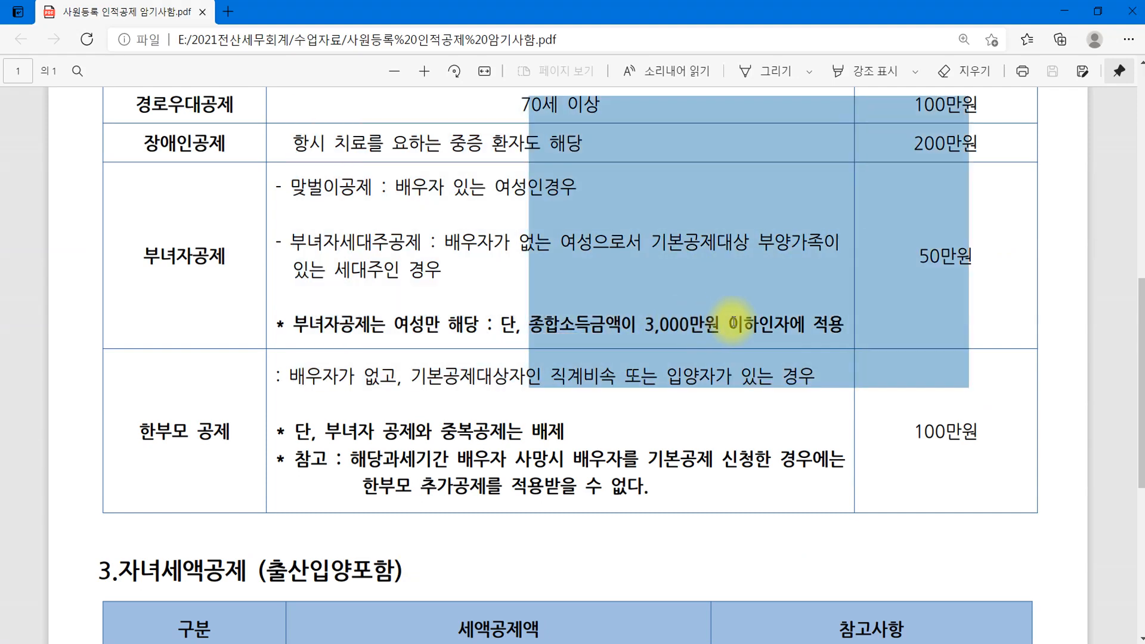
click(710, 331)
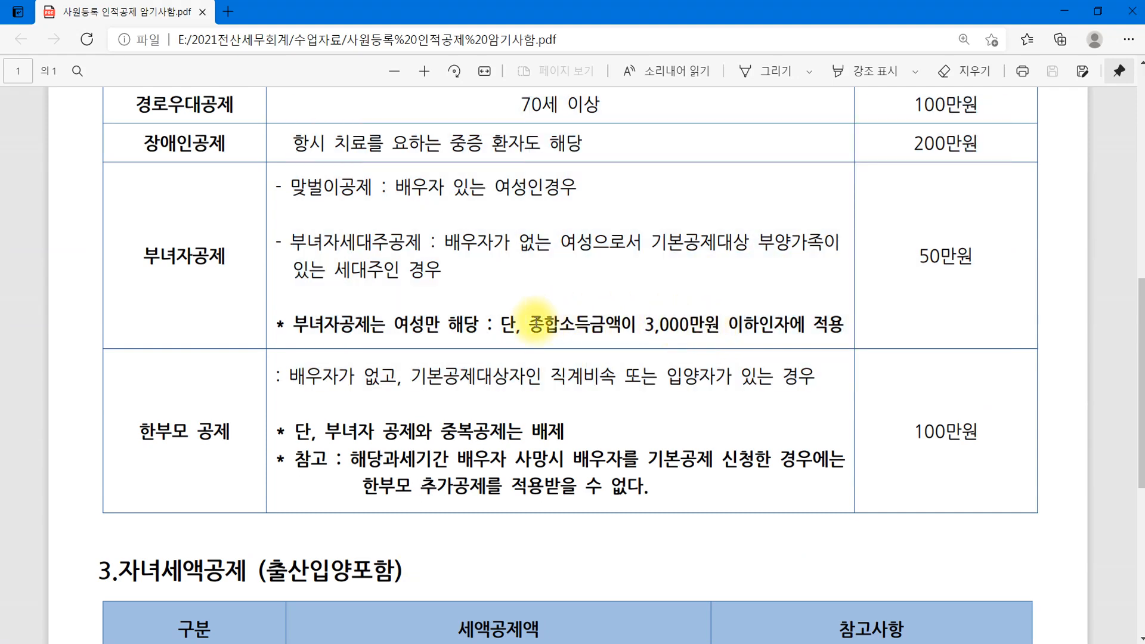
drag(535, 322, 768, 325)
click(733, 325)
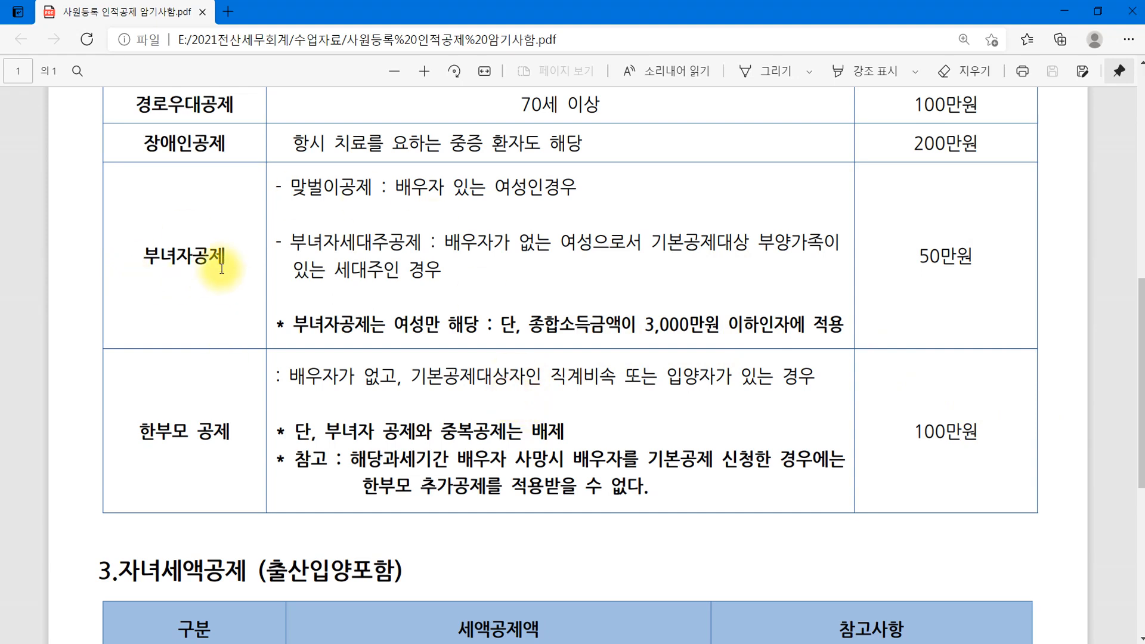
drag(529, 324, 733, 324)
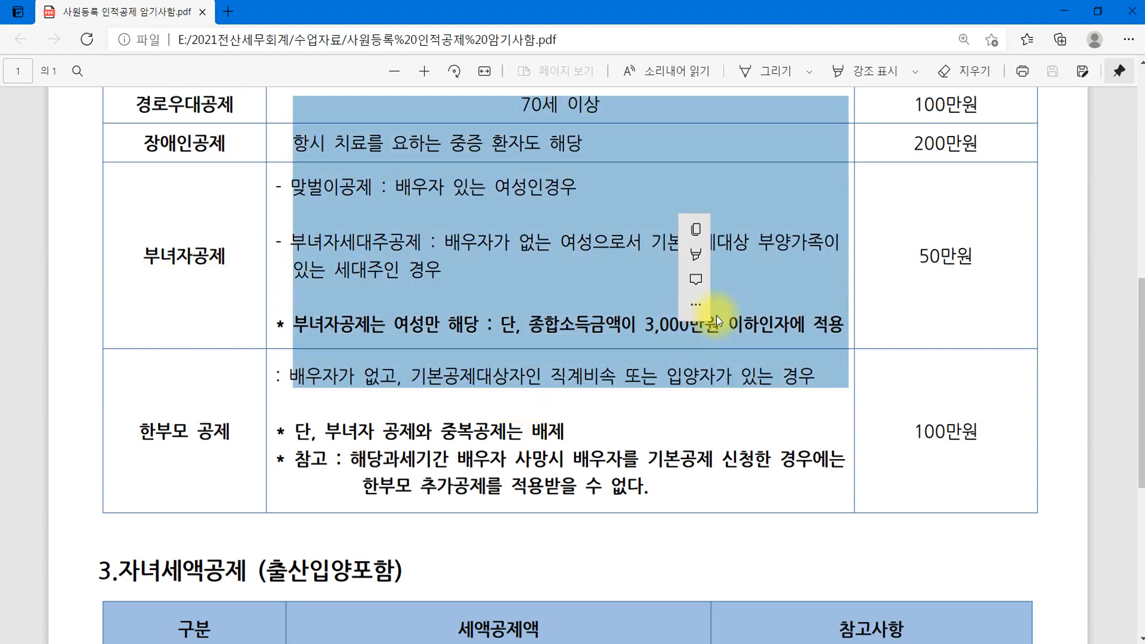
click(767, 320)
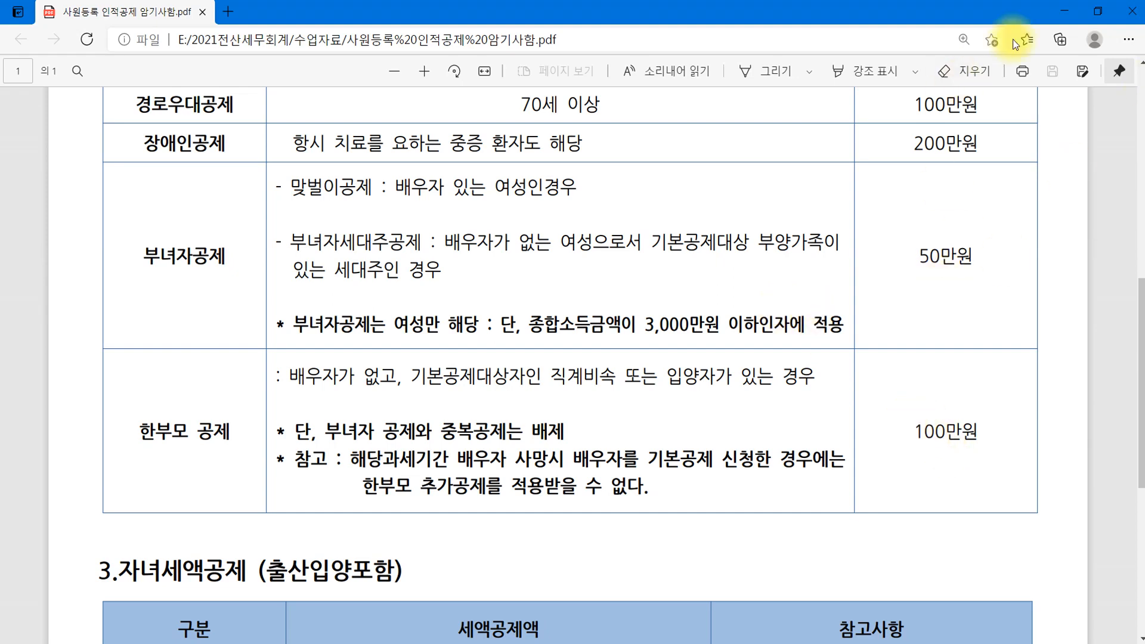
Minimize the PDF, clear the salary highlight, and return to KcLep.
click(1064, 10)
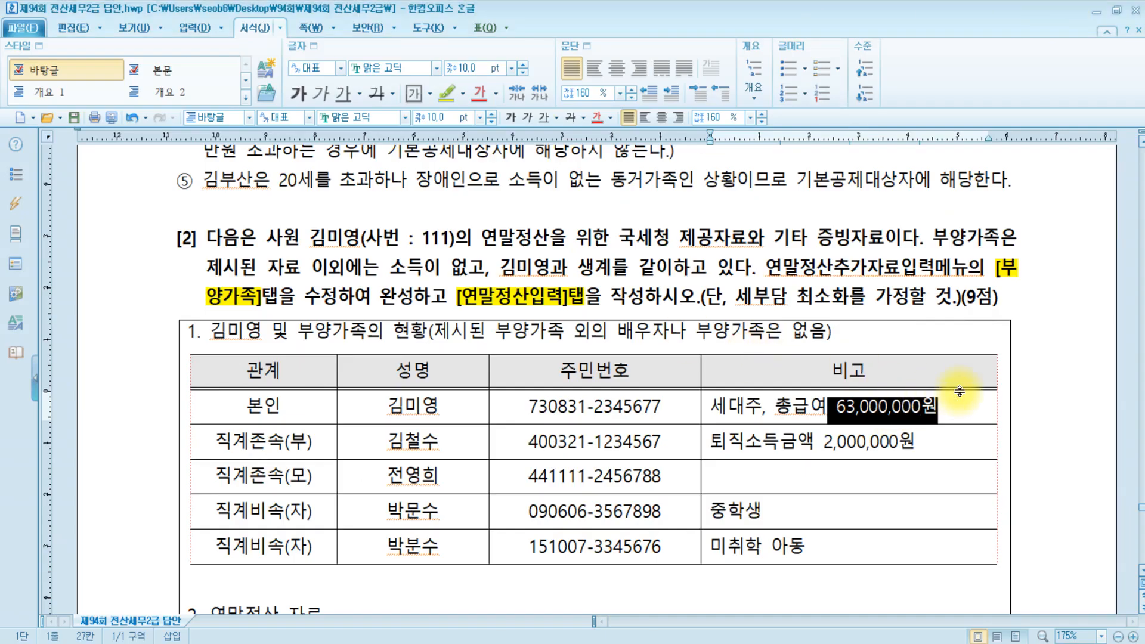
click(942, 407)
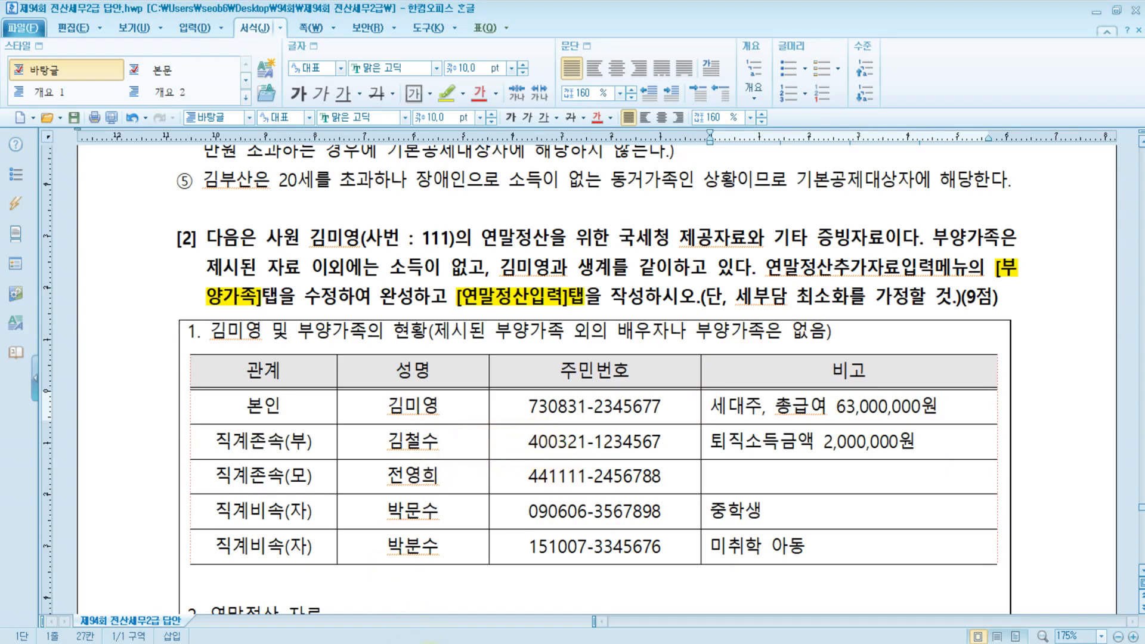
key(alt+Tab)
key(alt+Tab)
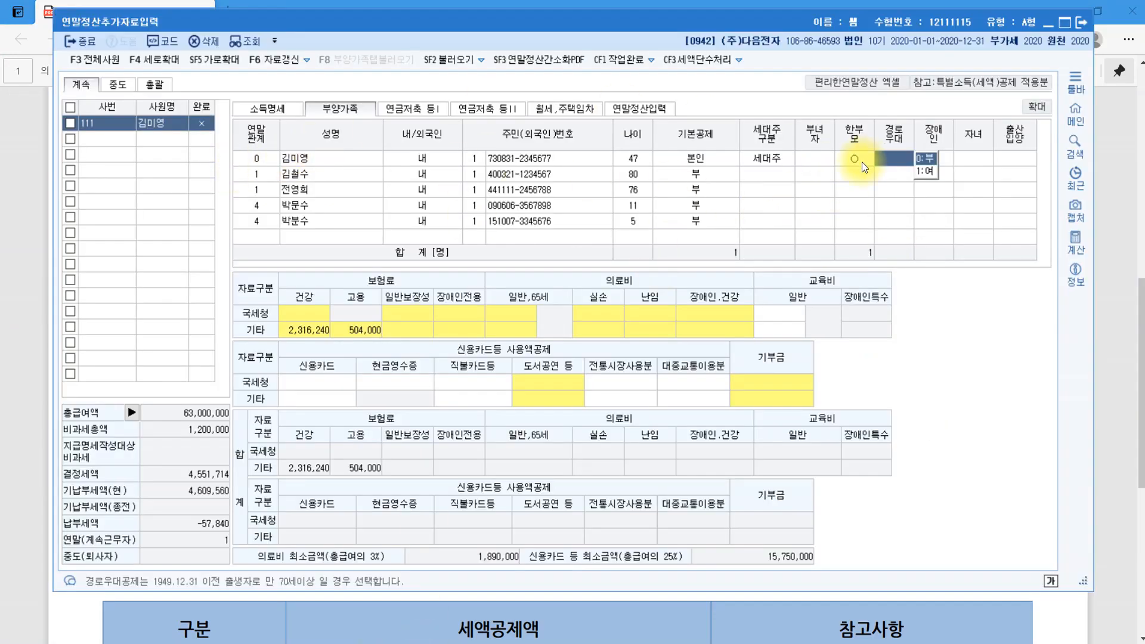
Set the 76-year-old dependent's 기본공제 to 4:60세이상 and claim 경로우대.
click(722, 171)
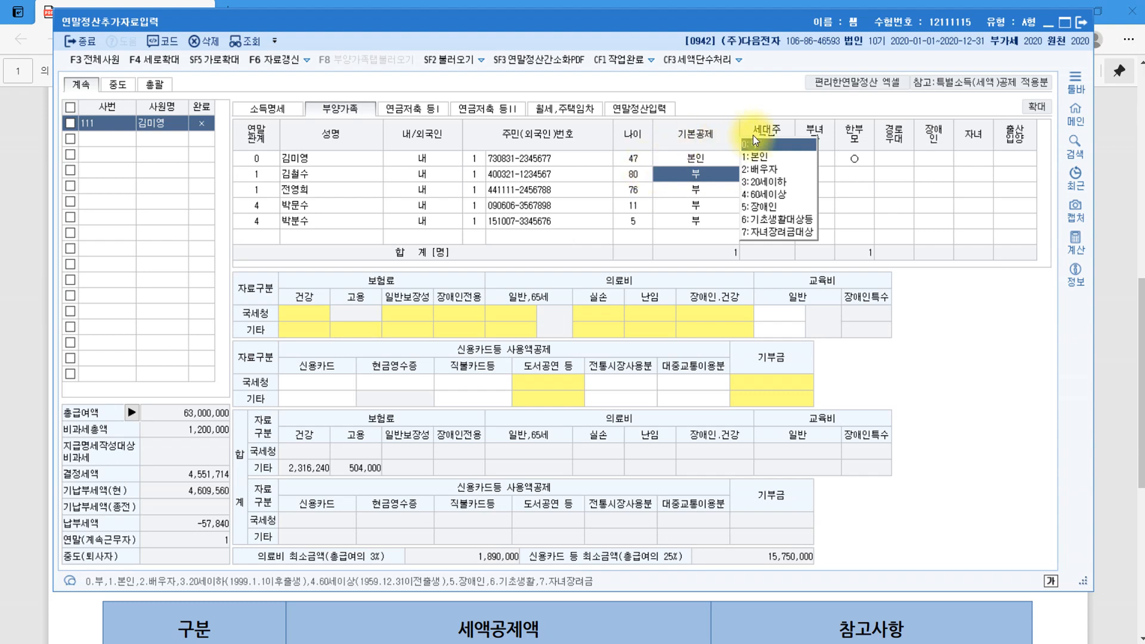
click(337, 194)
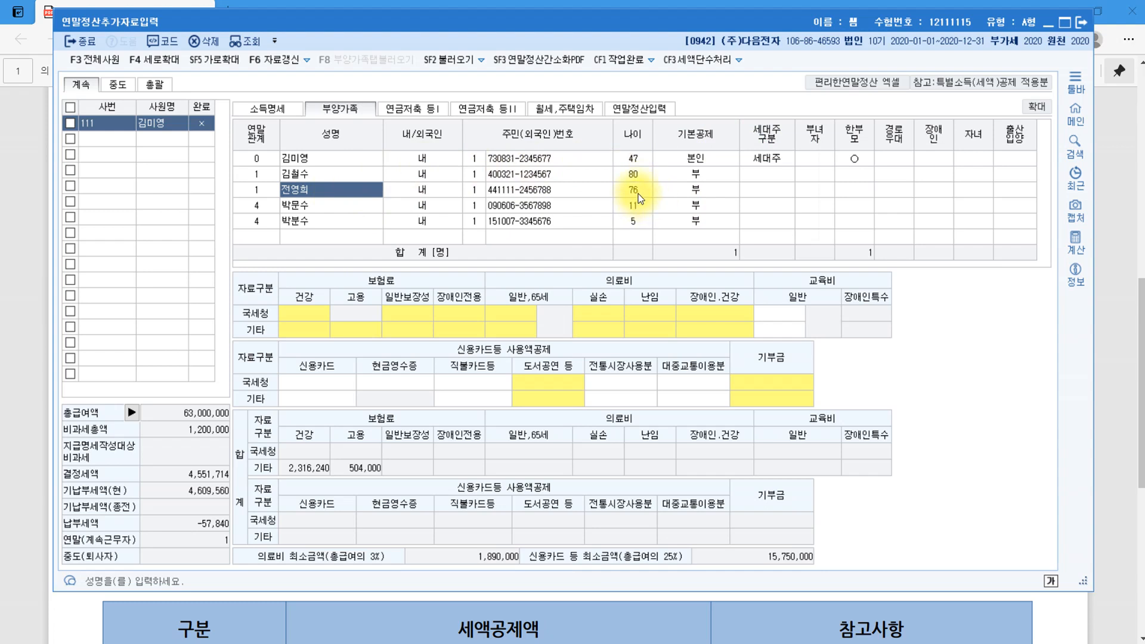
key(Return)
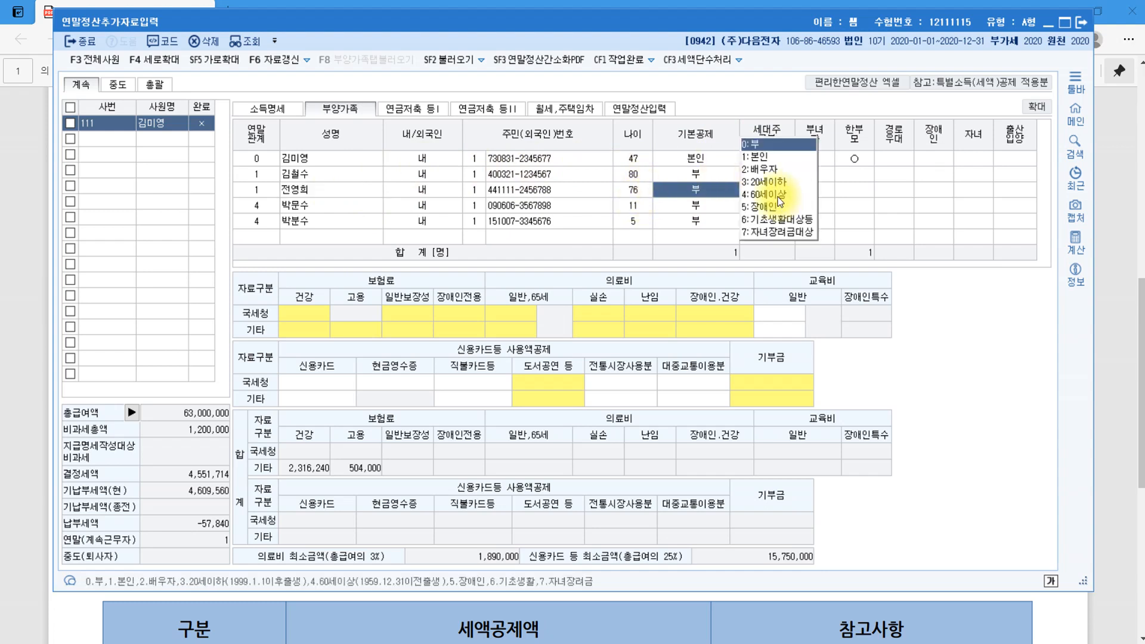
key(4)
key(Return)
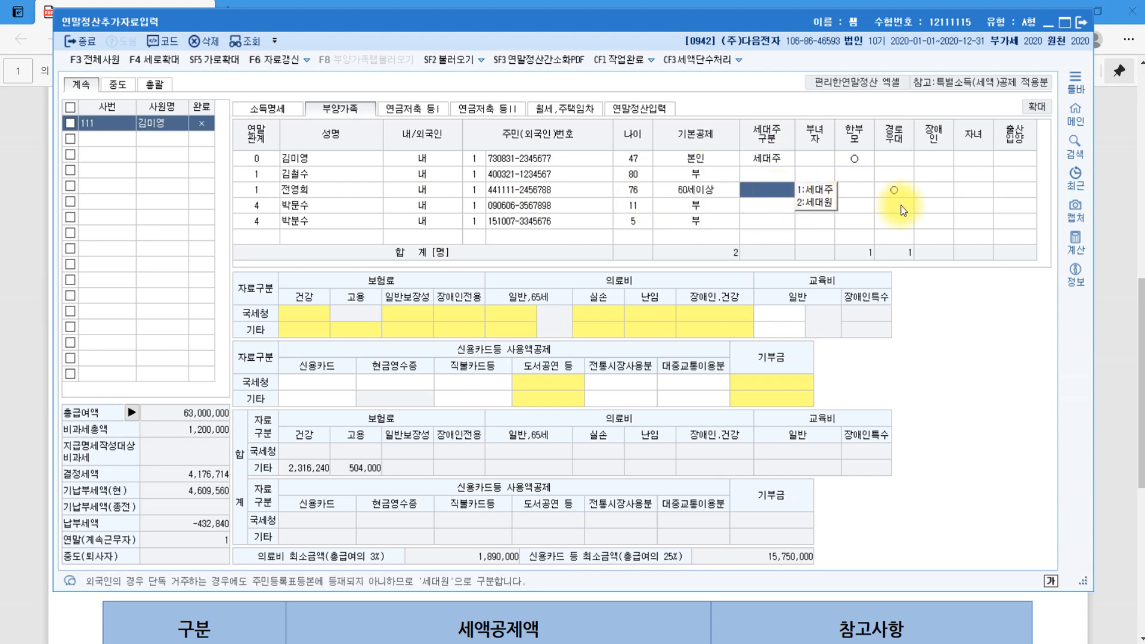
key(Return)
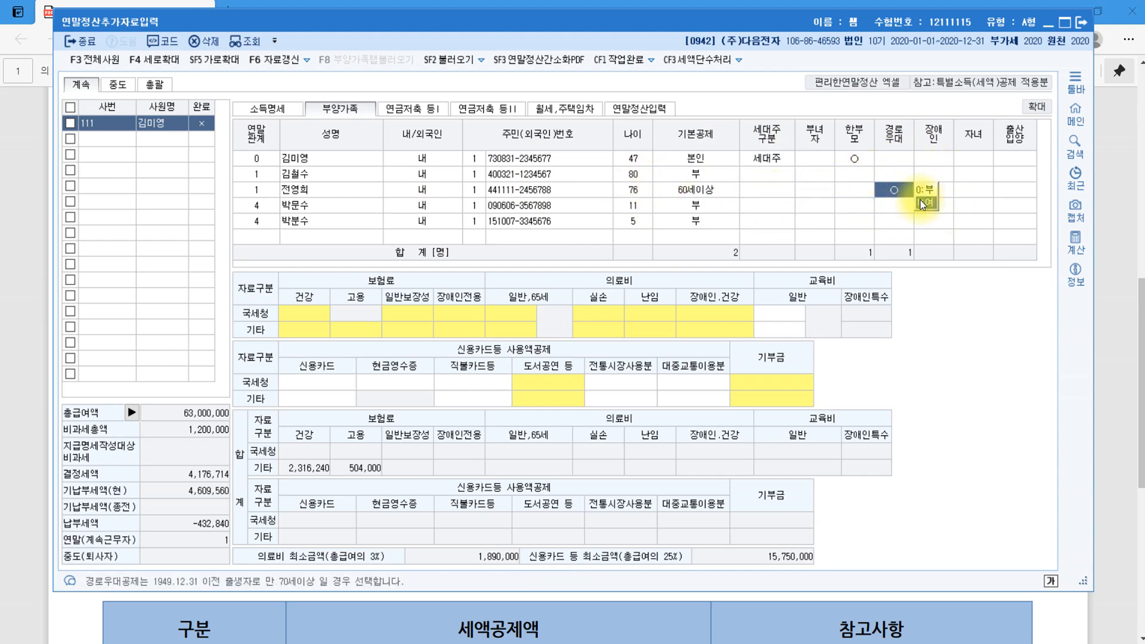
click(322, 210)
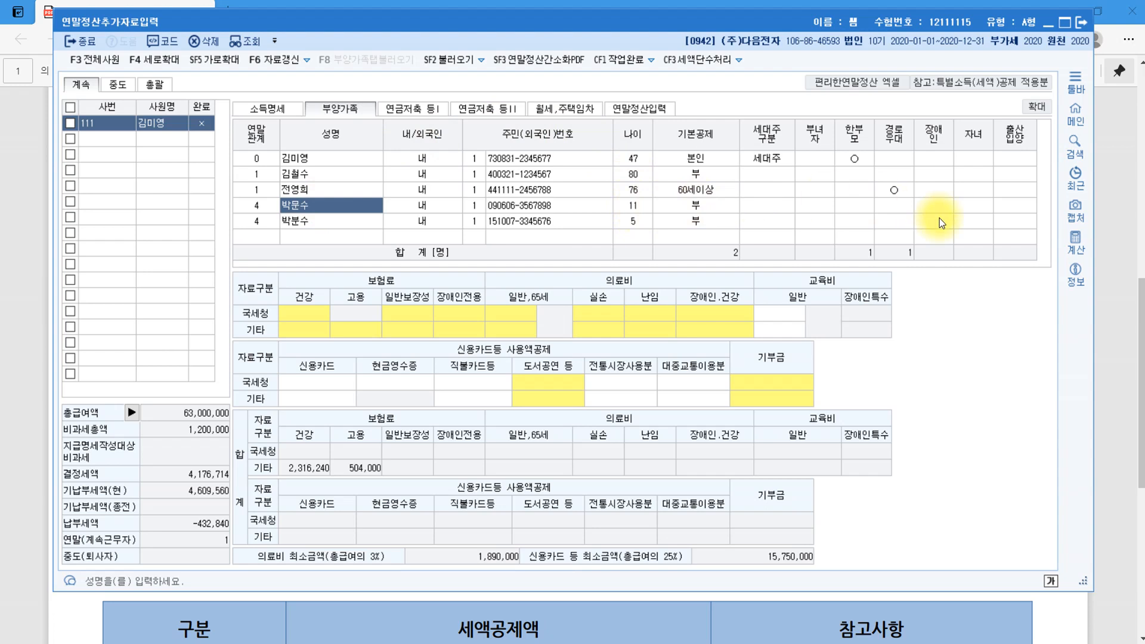
Set the 11-year-old to 3:20세이하 and claim the 자녀 child credit (1:여).
click(728, 206)
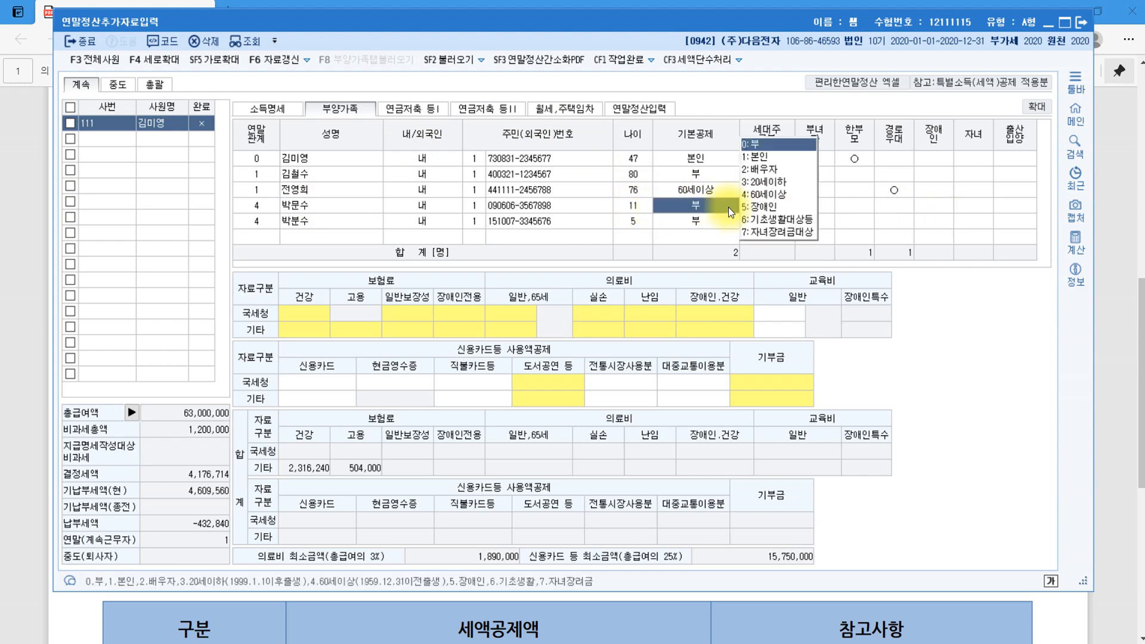
click(786, 183)
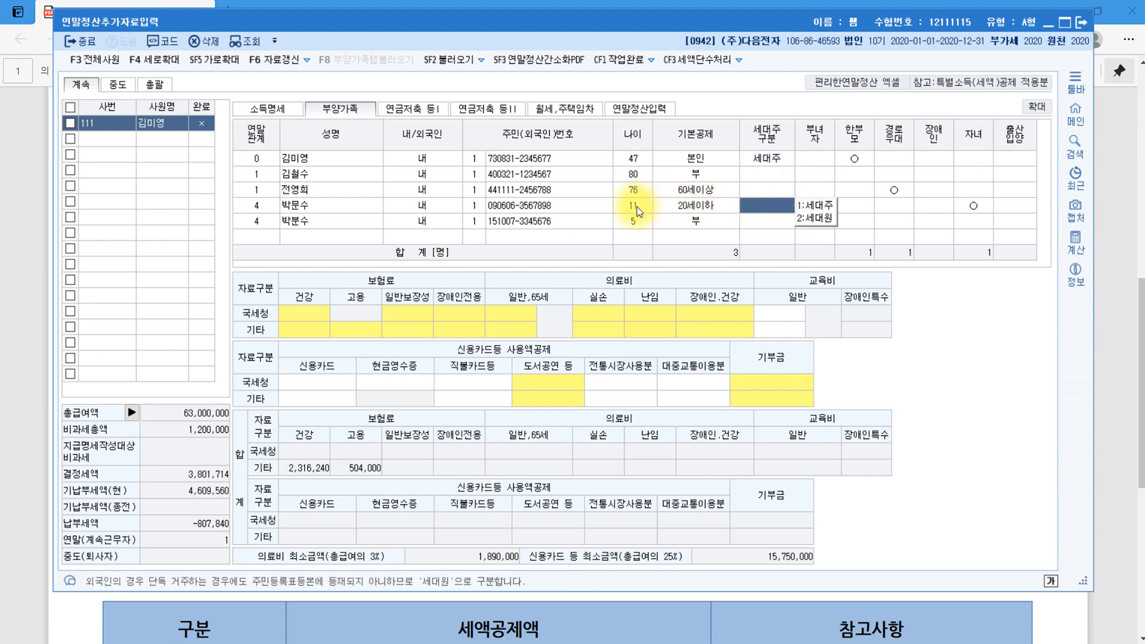
click(991, 206)
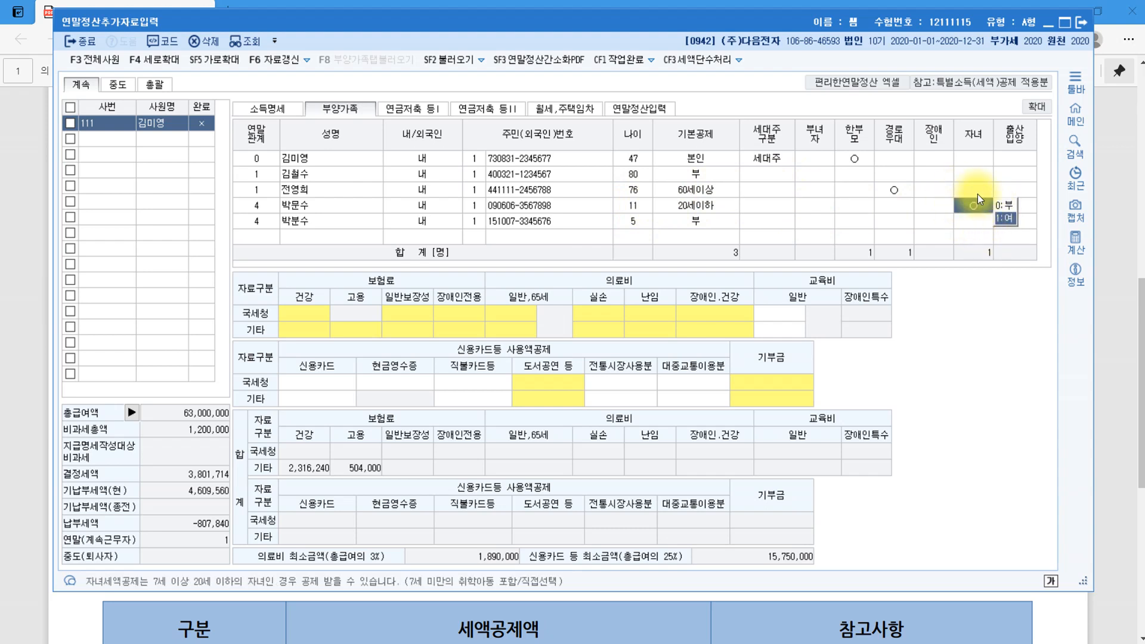
key(Return)
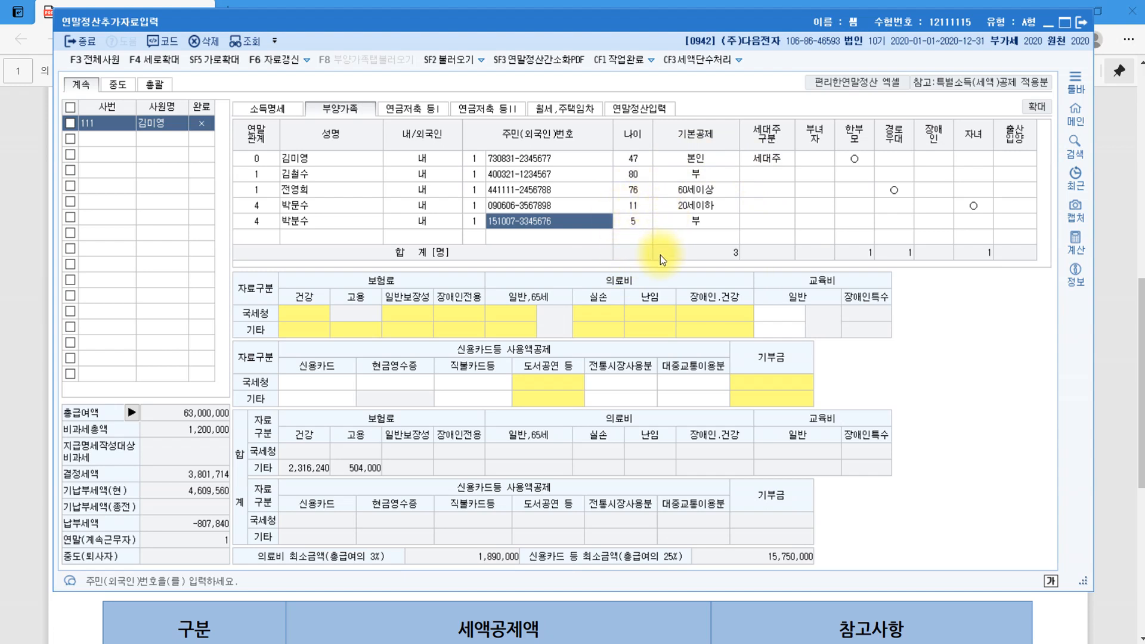
Set the 5-year-old to 3:20세이하, leaving 자녀 blank, then bring up the deduction rules PDF.
click(730, 221)
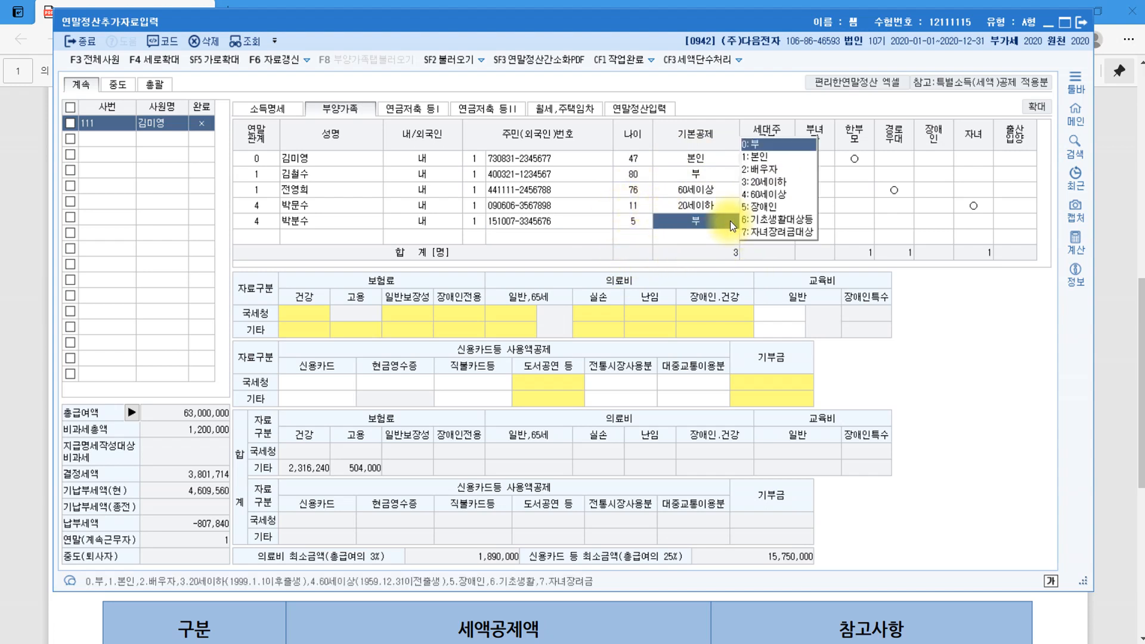
click(781, 180)
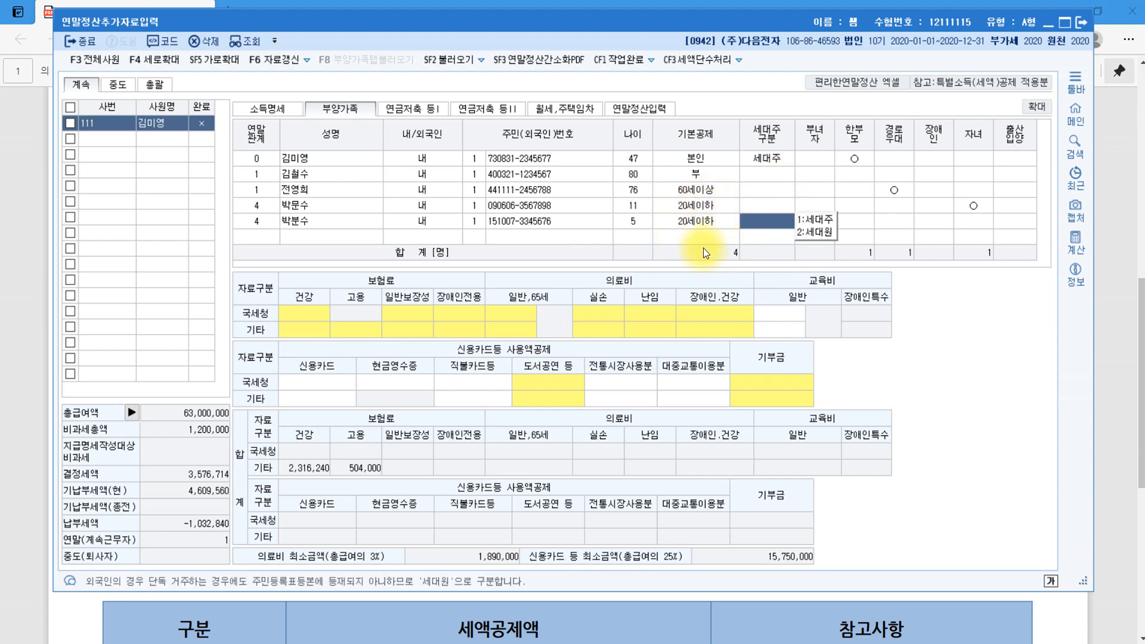
click(983, 224)
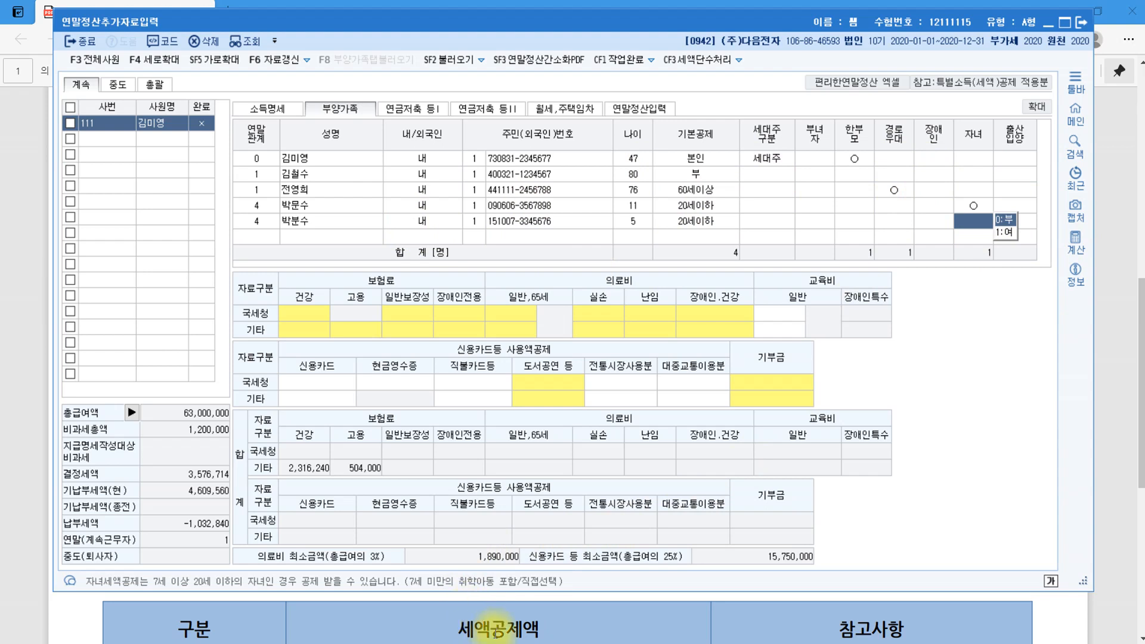
click(524, 623)
Highlight the PDF's age-7 child credit note, then go to KcLep's 연말정산입력 tab.
scroll(680, 509, down, 5)
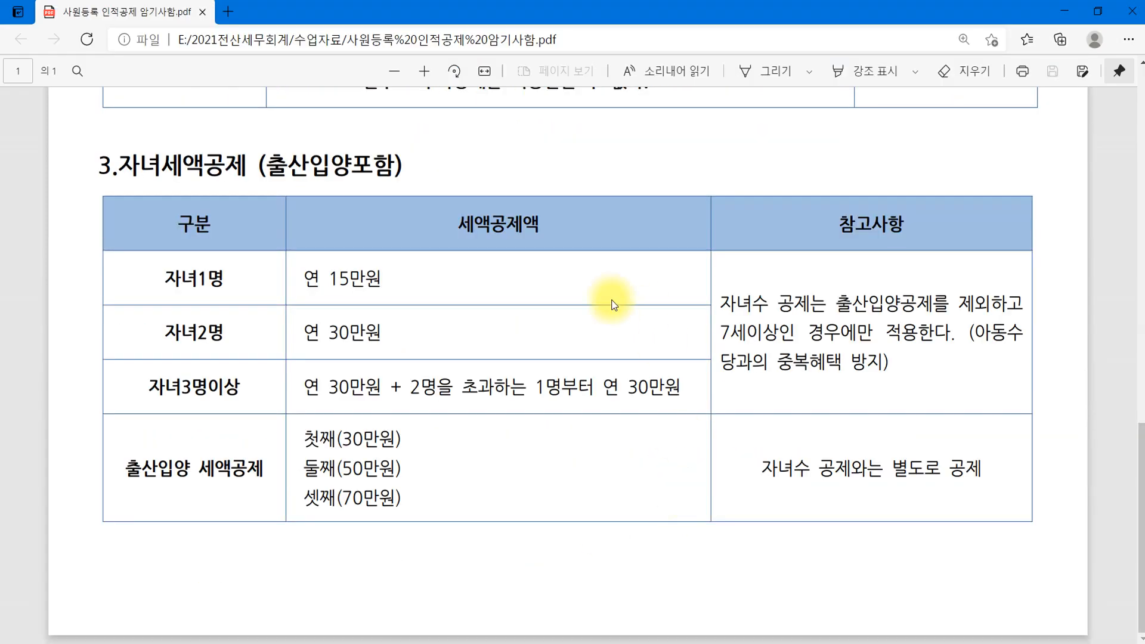
drag(724, 332, 772, 332)
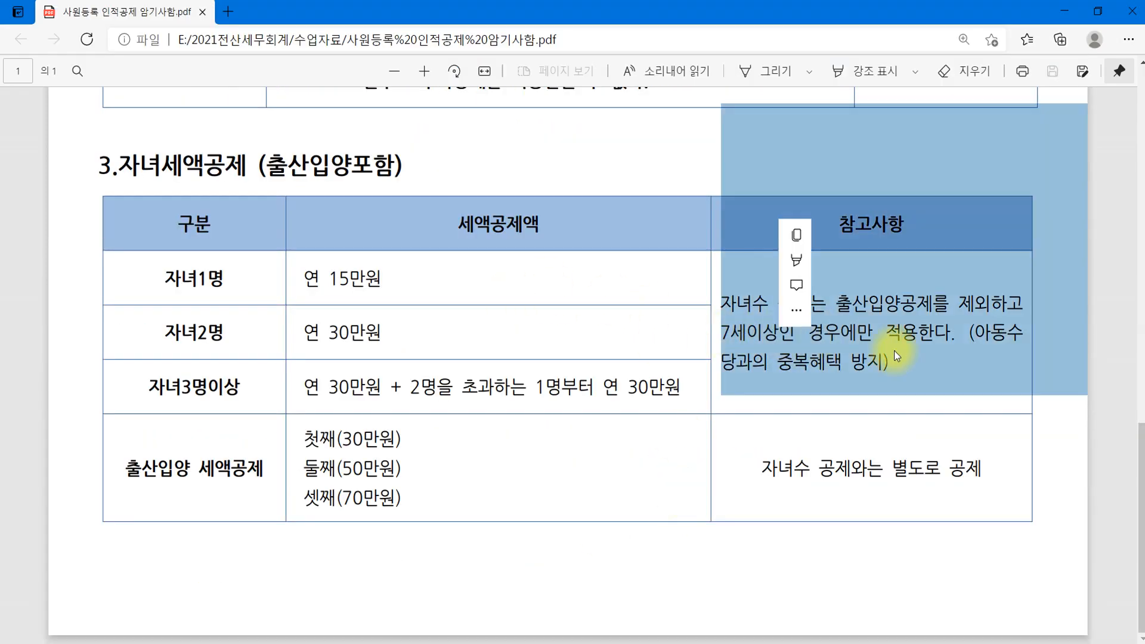
click(940, 396)
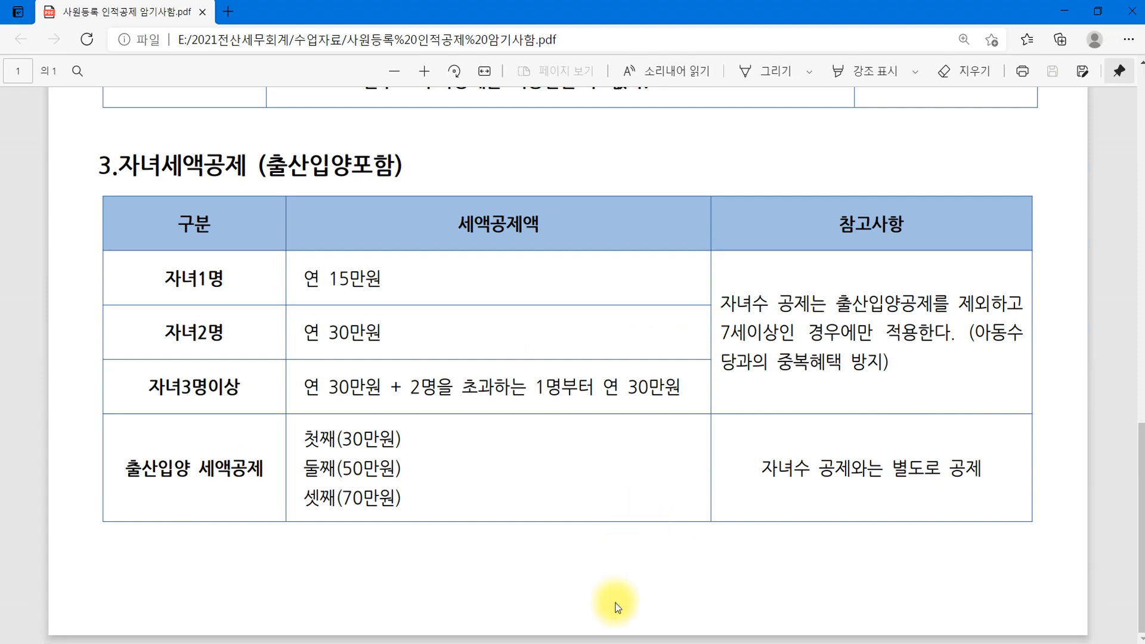
click(428, 636)
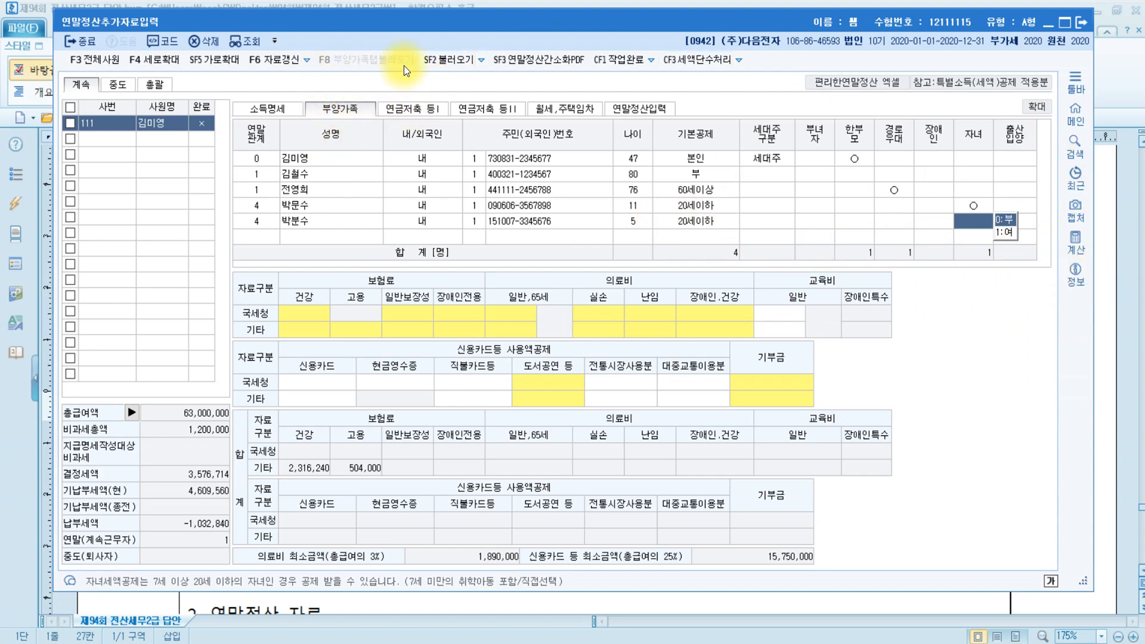
click(637, 110)
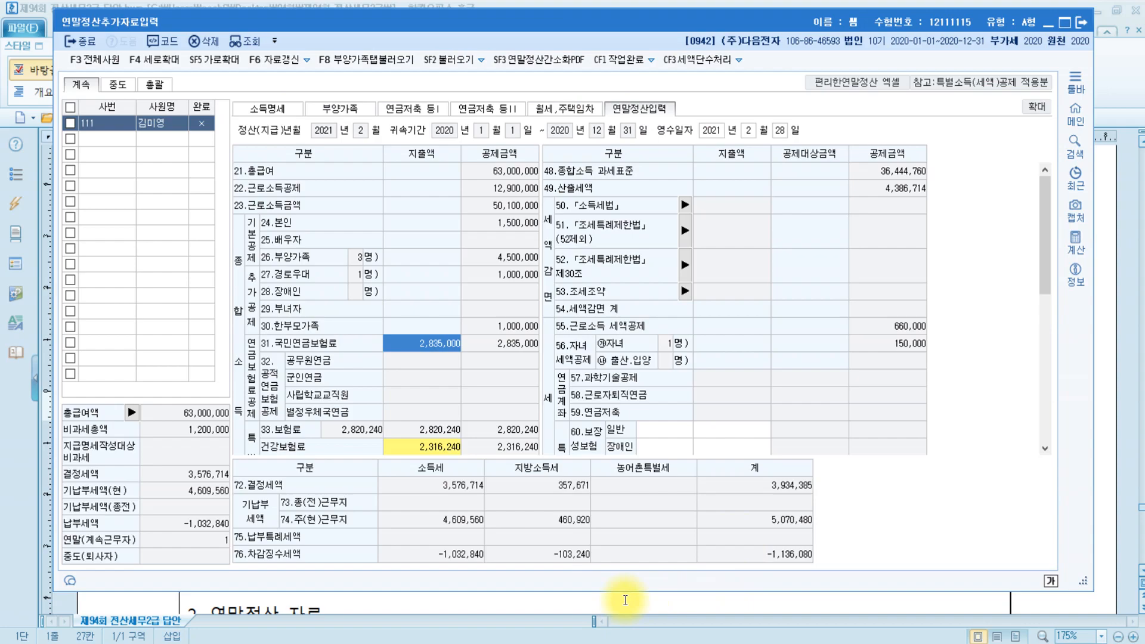
In Paint, bracket the 교육비, 기부금 and 신용카드 rows in red, undoing an initial circle.
key(alt+Tab)
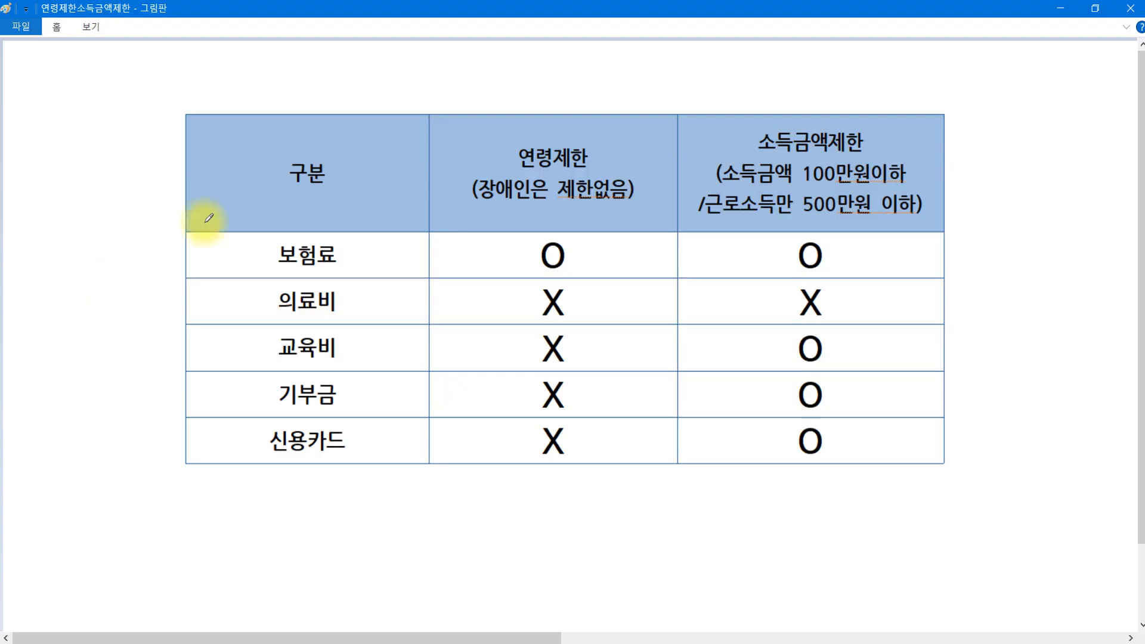
mouse_move(271, 251)
mouse_down()
mouse_move(276, 370)
mouse_move(307, 485)
mouse_move(370, 467)
mouse_move(365, 484)
mouse_up()
mouse_move(239, 217)
mouse_down()
mouse_move(384, 455)
mouse_move(348, 508)
mouse_up()
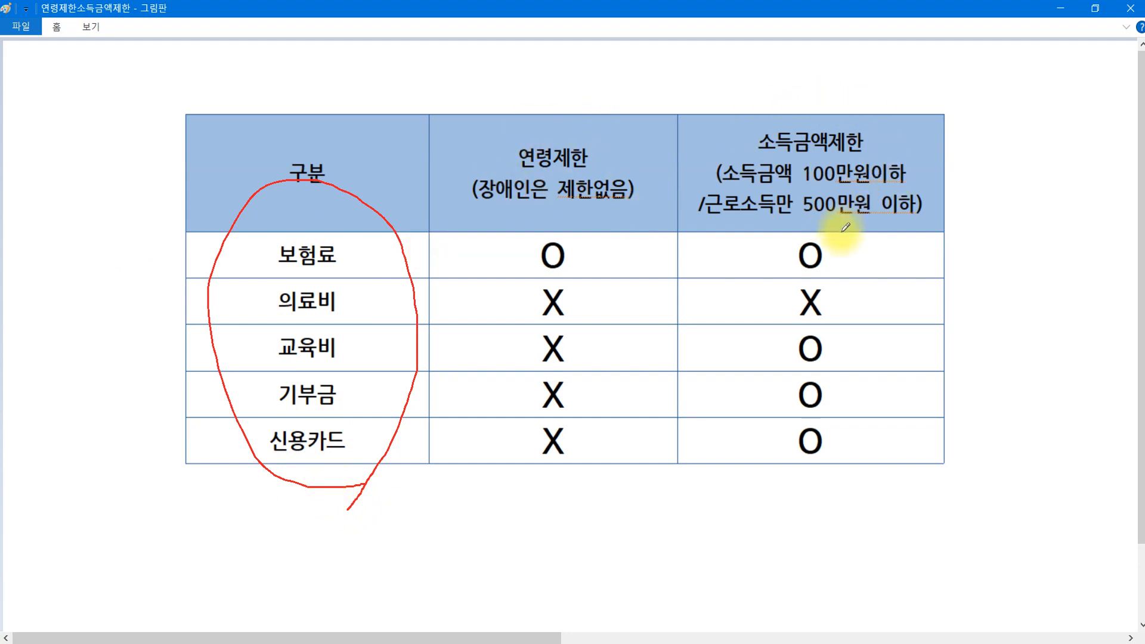
key(ctrl+z)
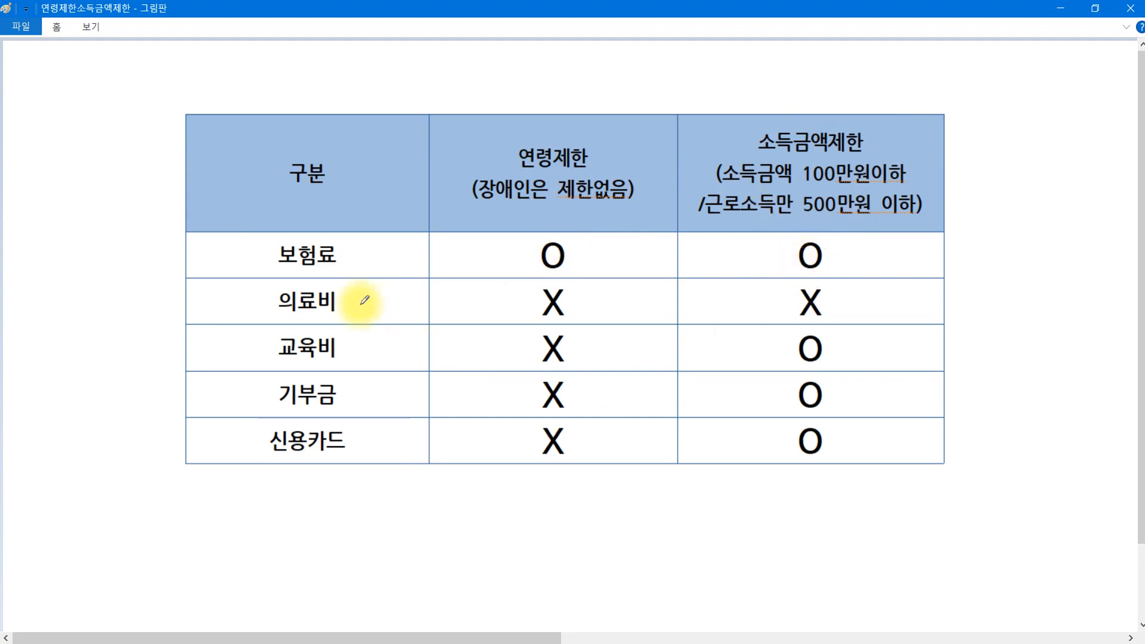
click(522, 300)
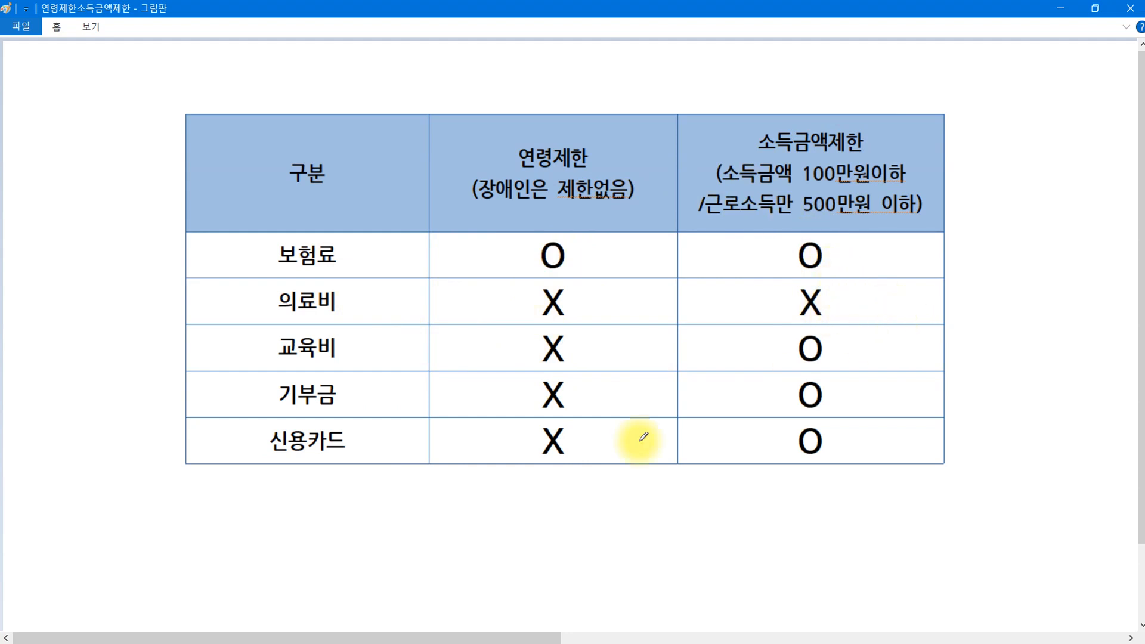
drag(246, 347, 257, 472)
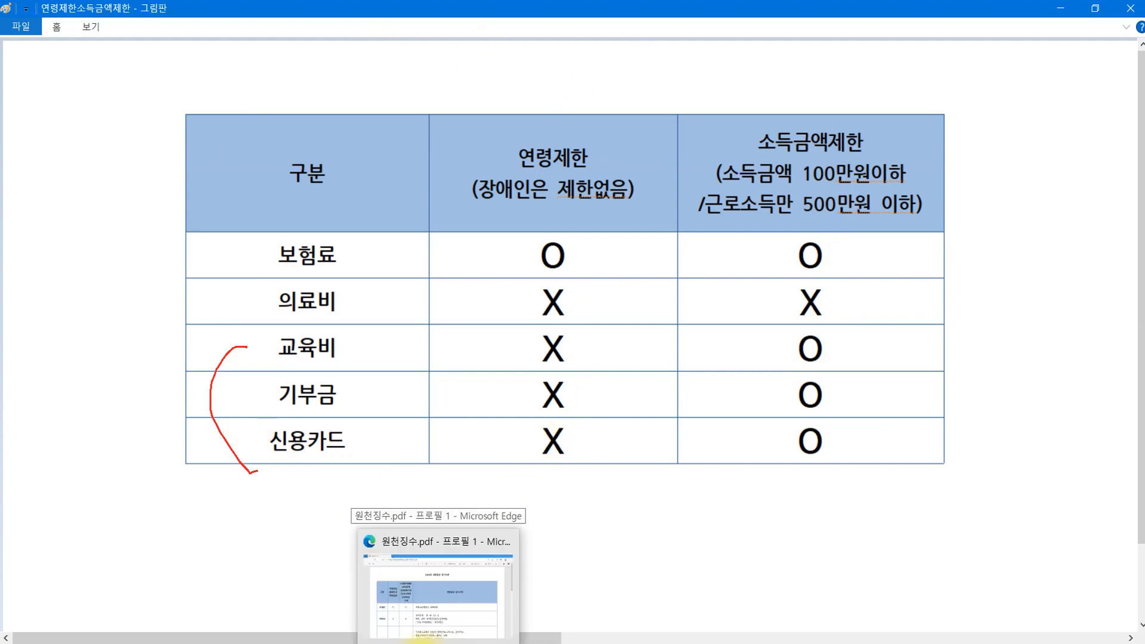
click(413, 637)
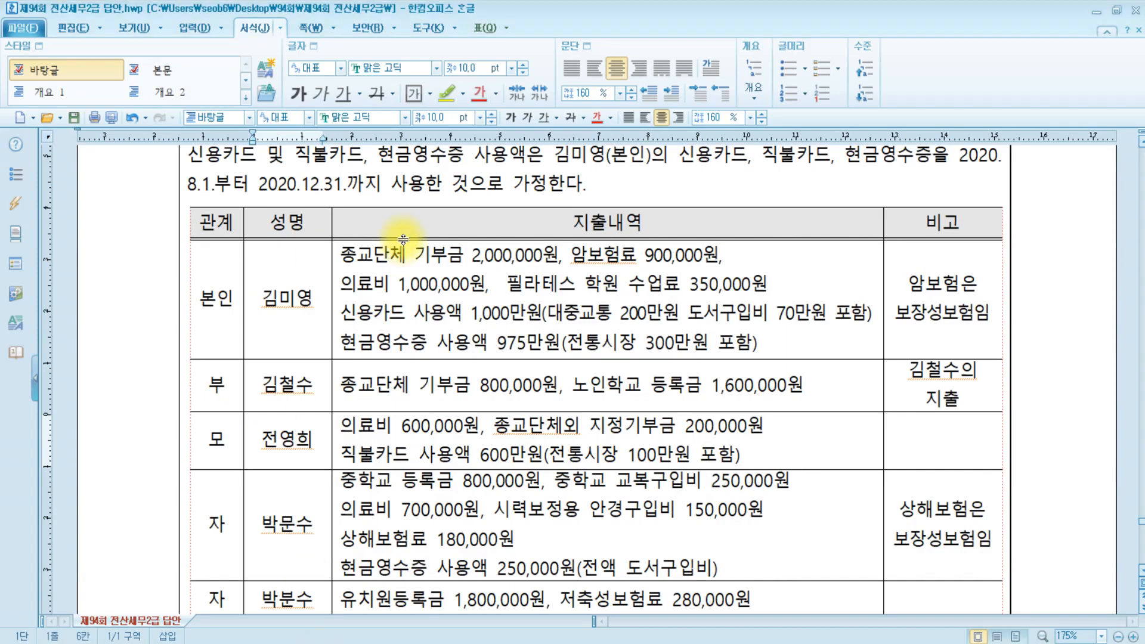
Point out the exam's assumption that card and cash receipt usage is the employee's own.
scroll(402, 241, up, 3)
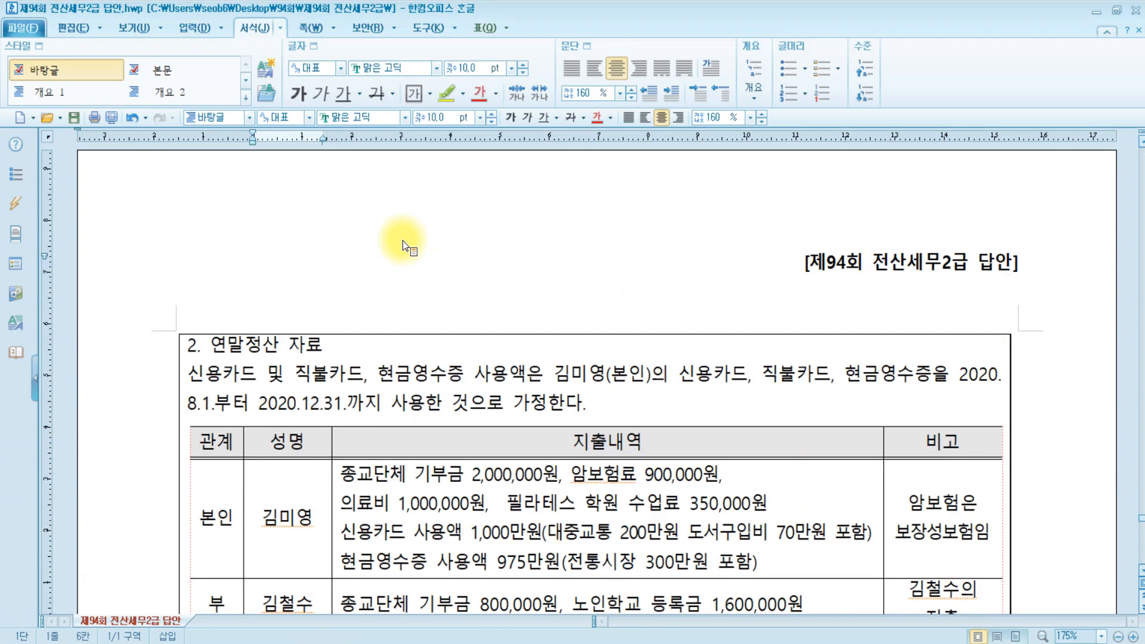
drag(211, 237, 339, 250)
click(238, 261)
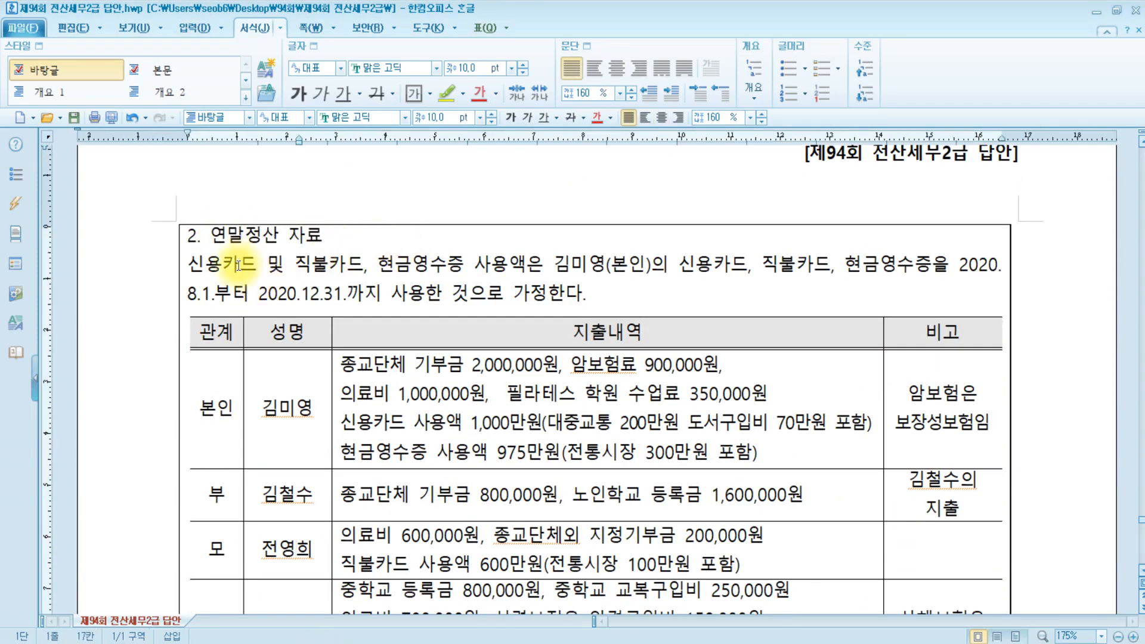
click(317, 262)
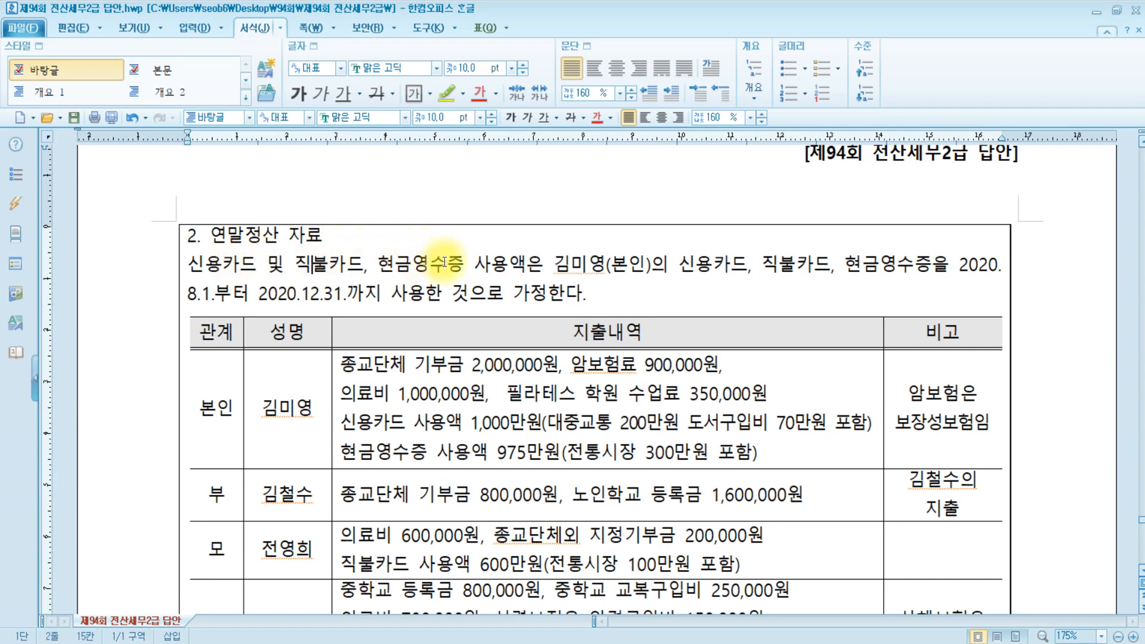
click(446, 265)
click(587, 265)
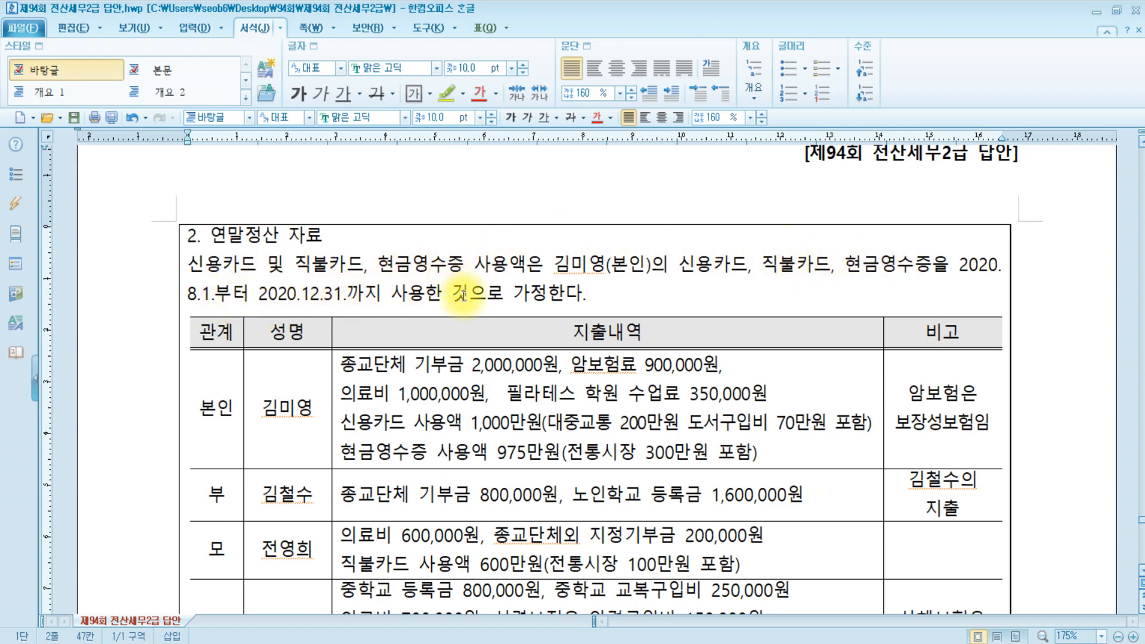
click(640, 295)
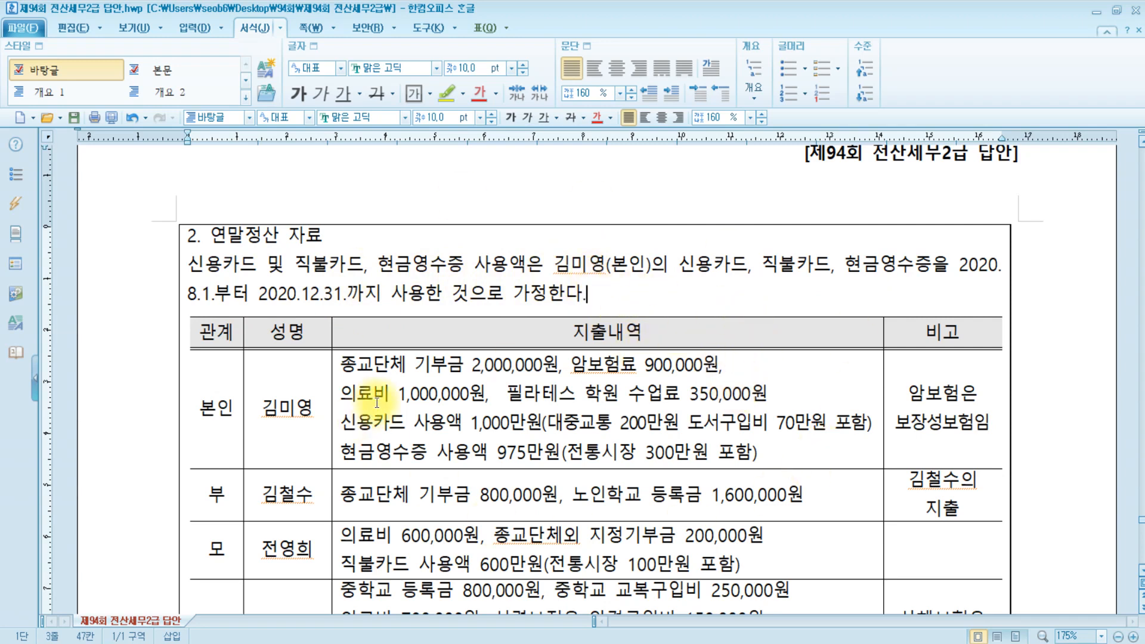
Review the 본인, 부 and 모 rows of the expense table, then bring up 원천징수.pdf.
scroll(266, 541, down, 5)
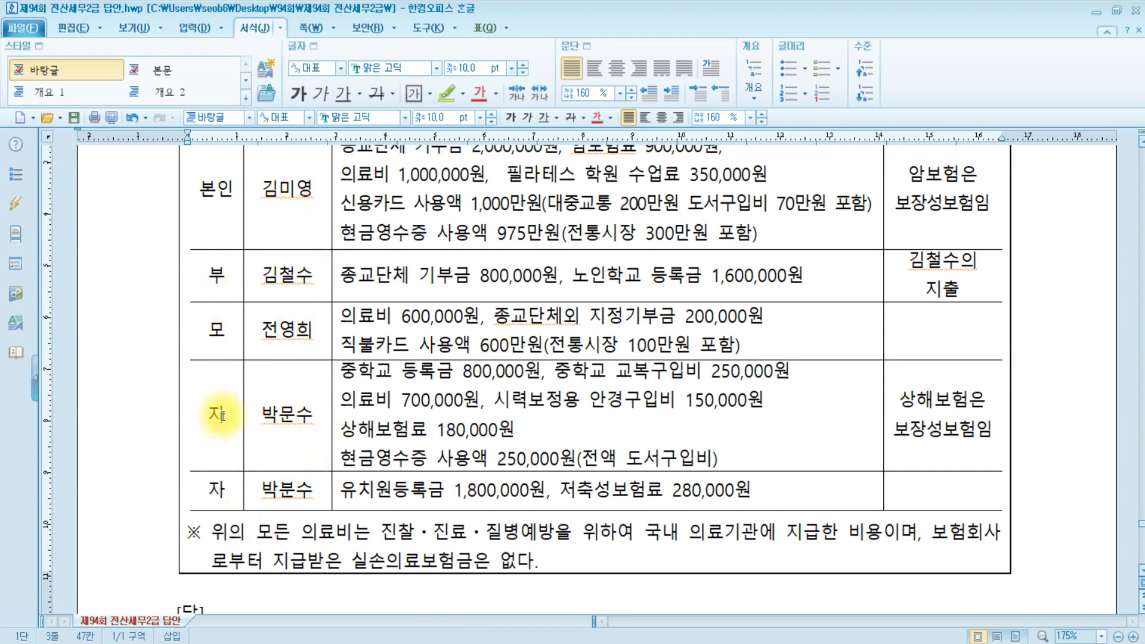
scroll(299, 420, up, 3)
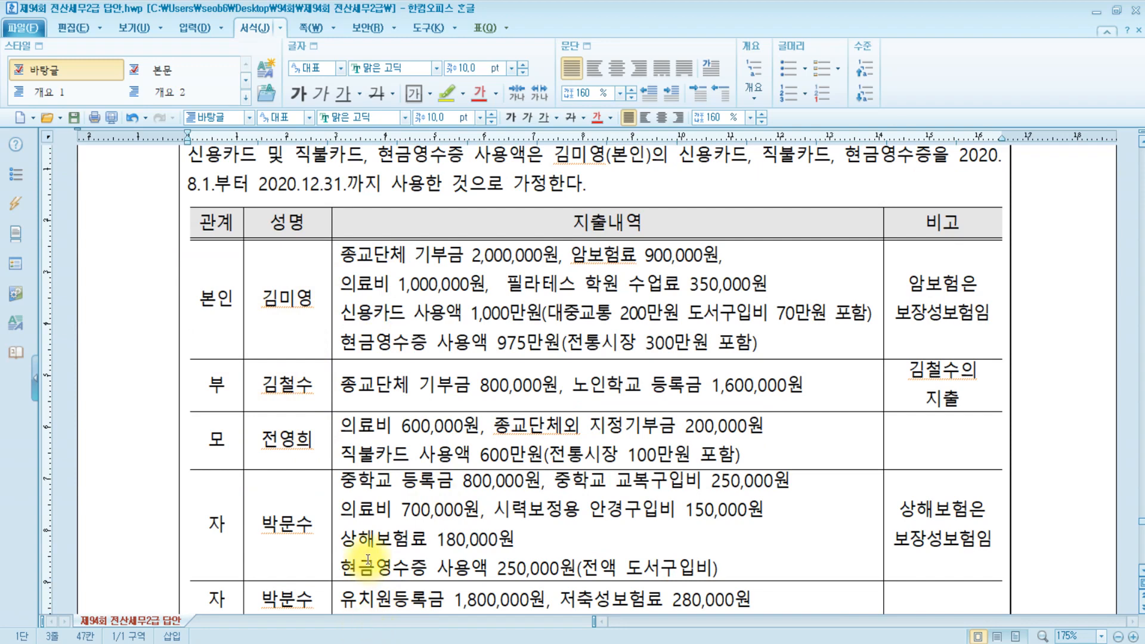
drag(222, 316, 364, 357)
drag(233, 388, 405, 398)
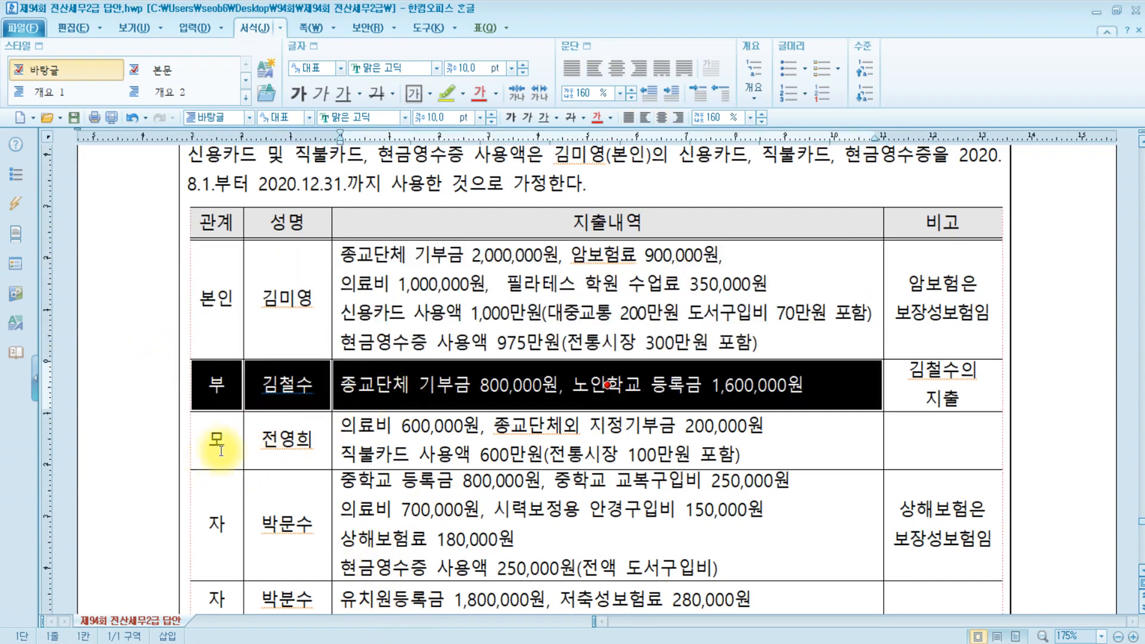
drag(211, 440, 417, 444)
click(552, 279)
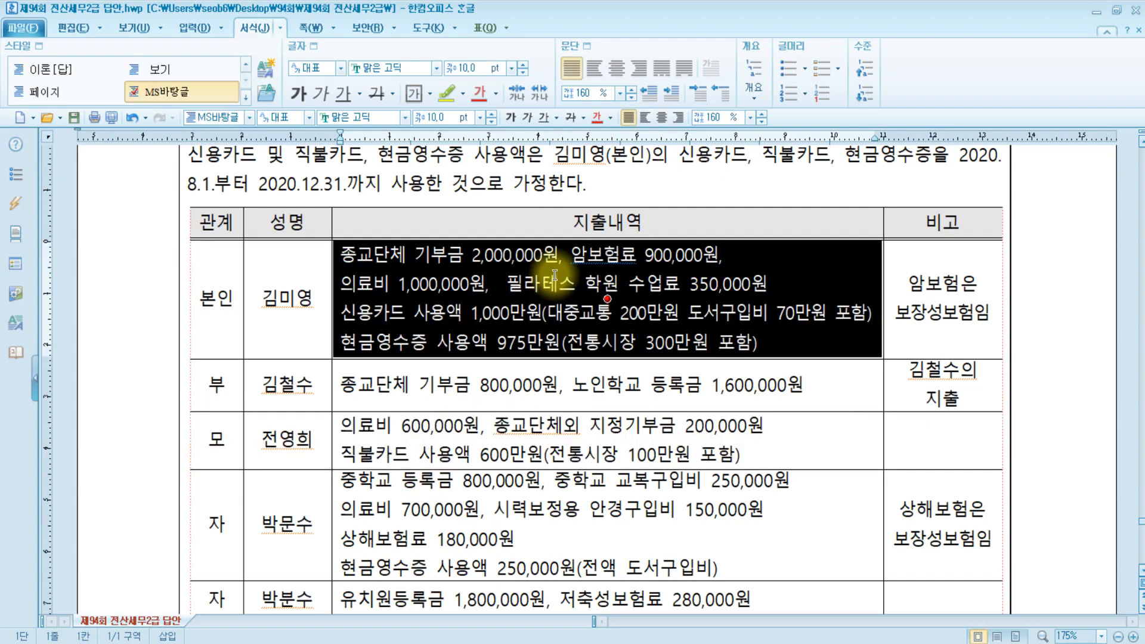
click(603, 189)
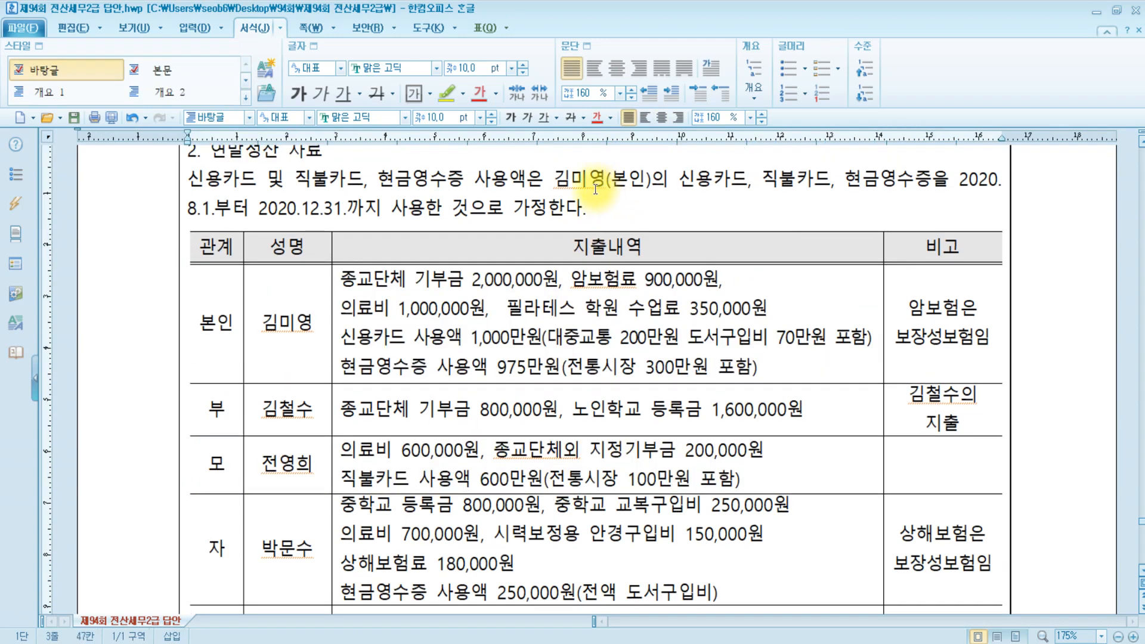
click(491, 629)
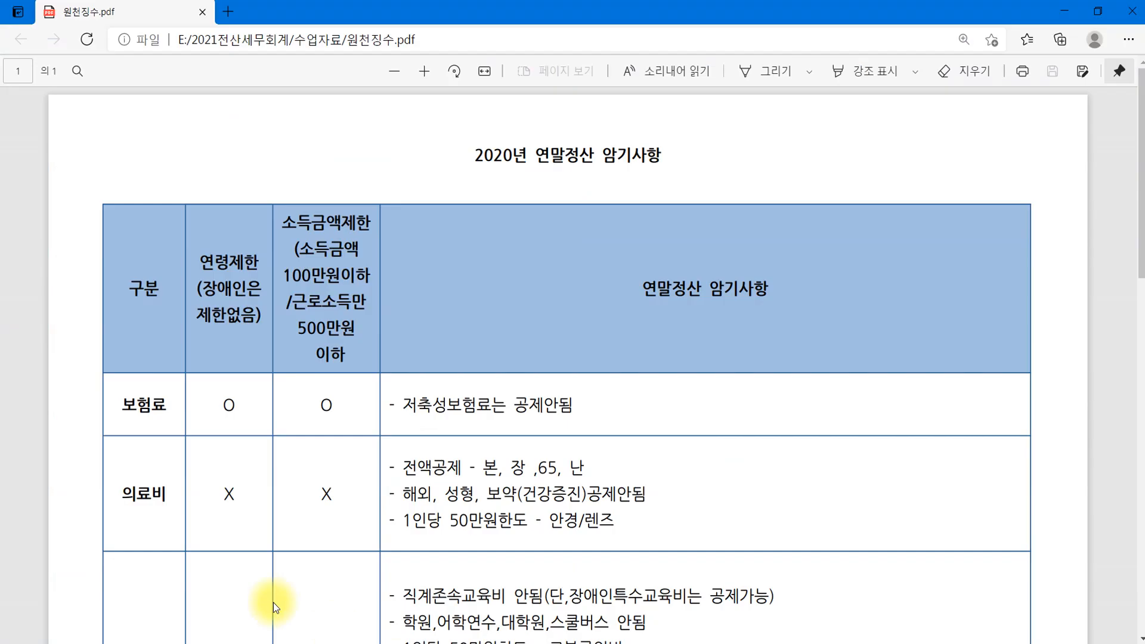
Bring KcLep's 연말정산입력 sheet back in front of the PDF.
click(275, 480)
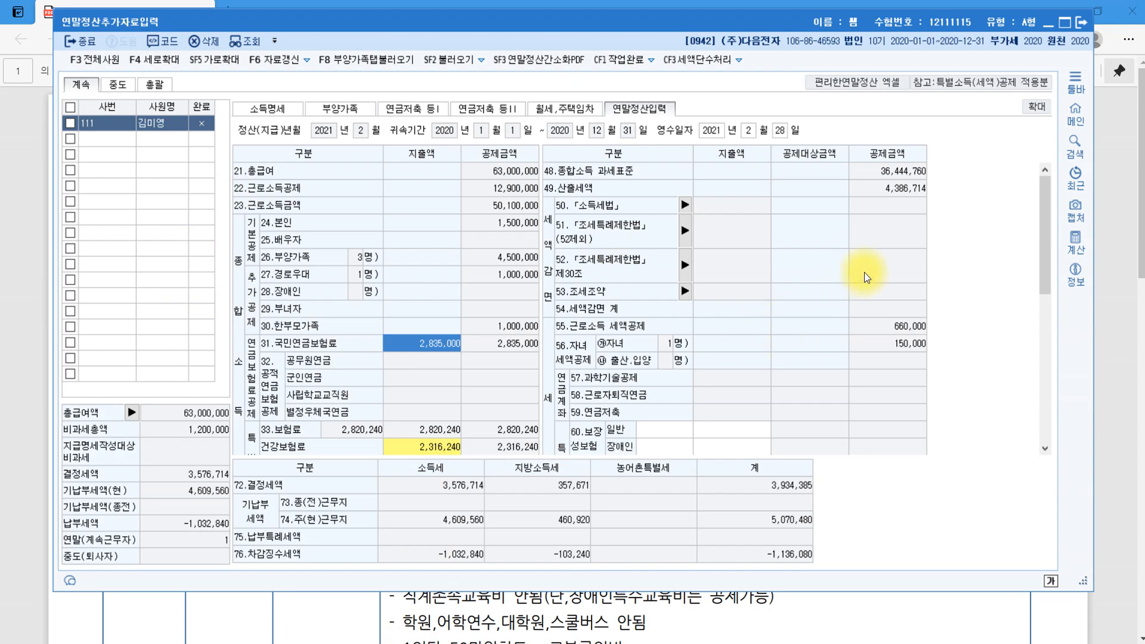
Scroll to the donation rows and open the 기부금 breakdown from the 2)법정기부금 지출액 cell.
scroll(861, 267, down, 5)
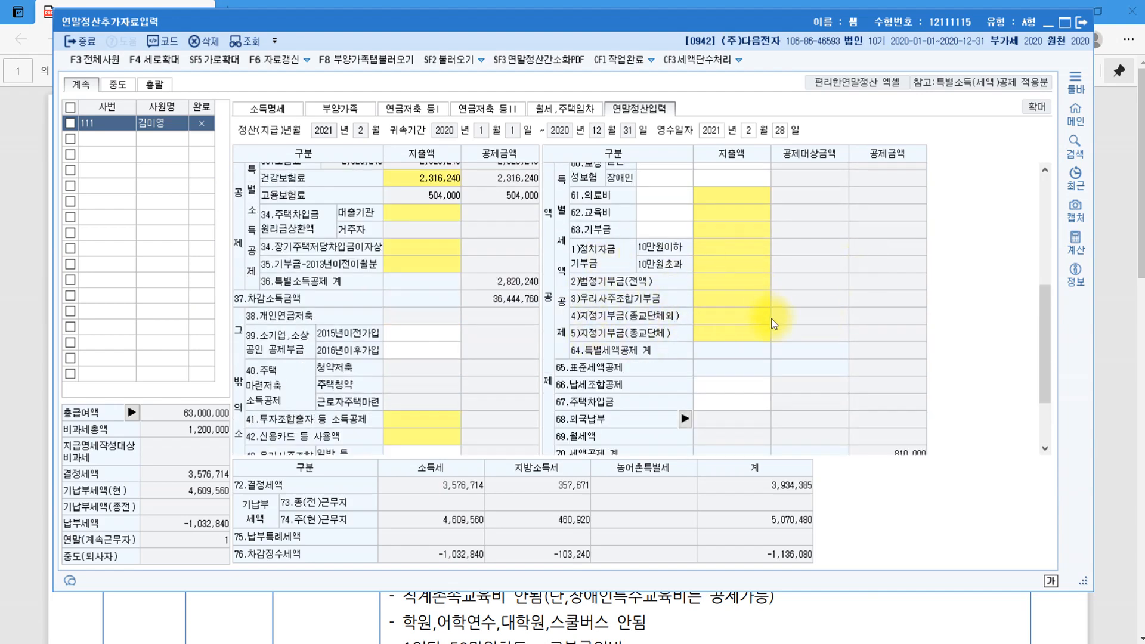
click(745, 280)
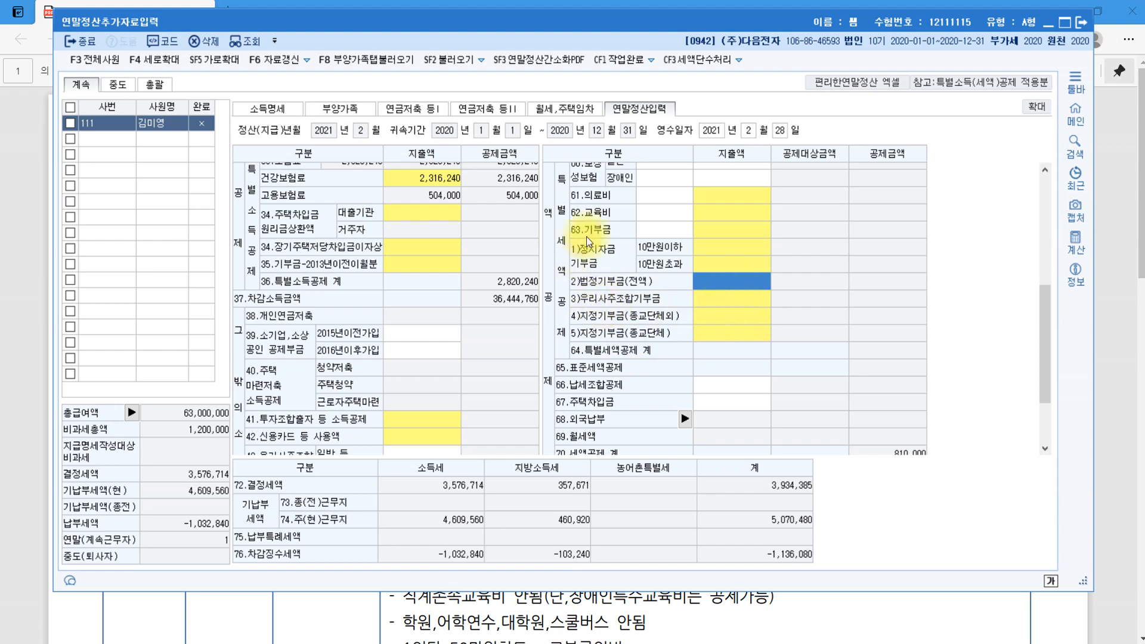
click(721, 332)
double_click(720, 333)
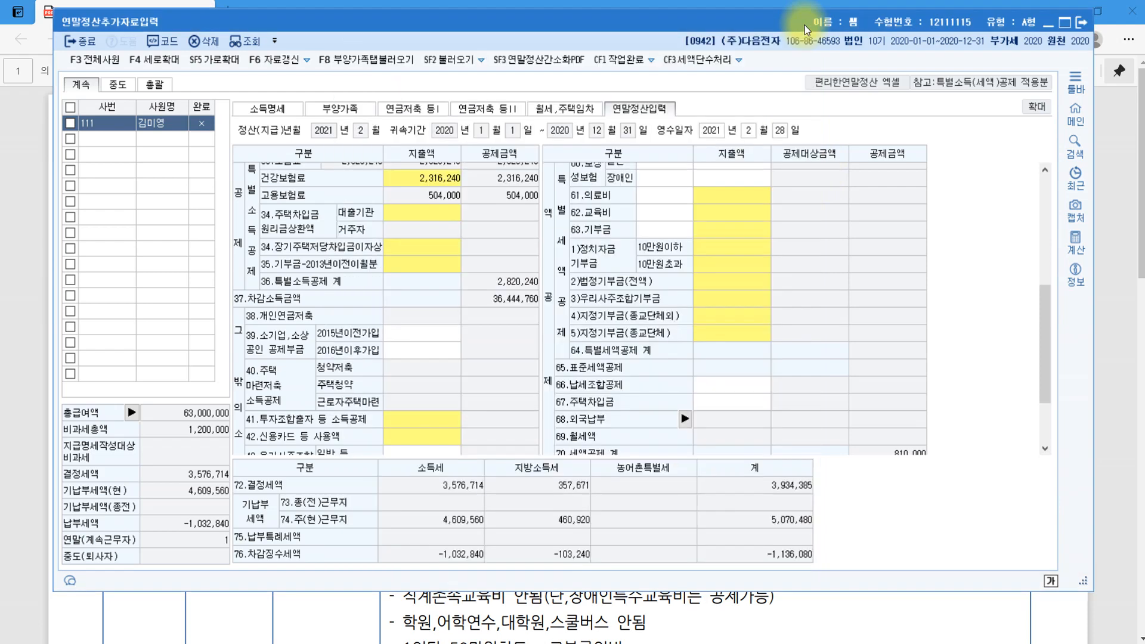
click(805, 28)
click(737, 284)
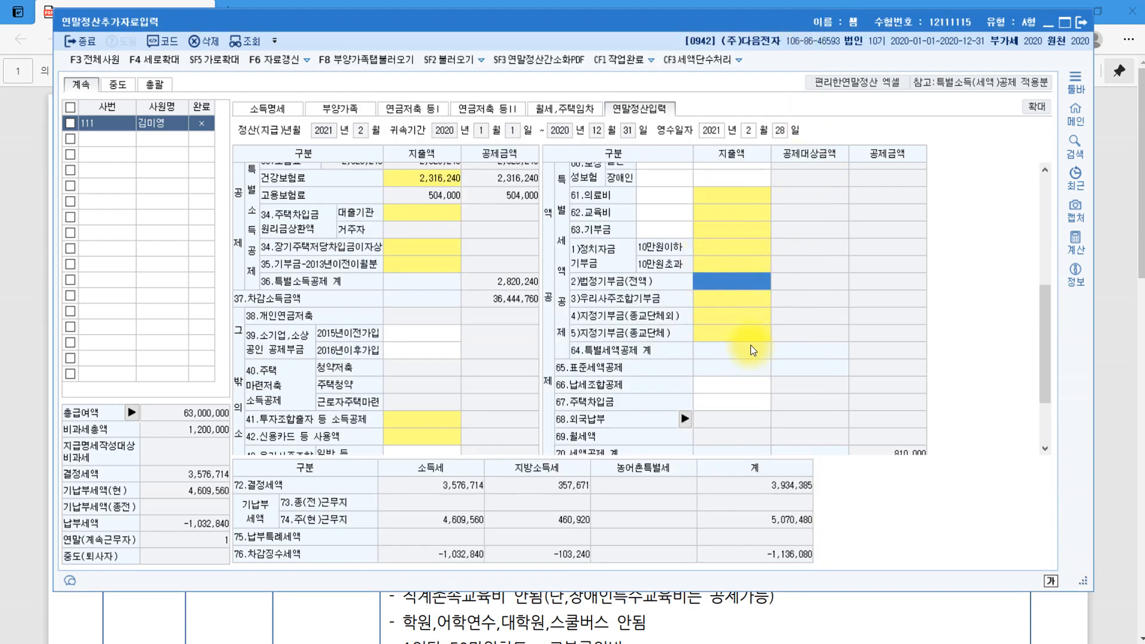
key(Return)
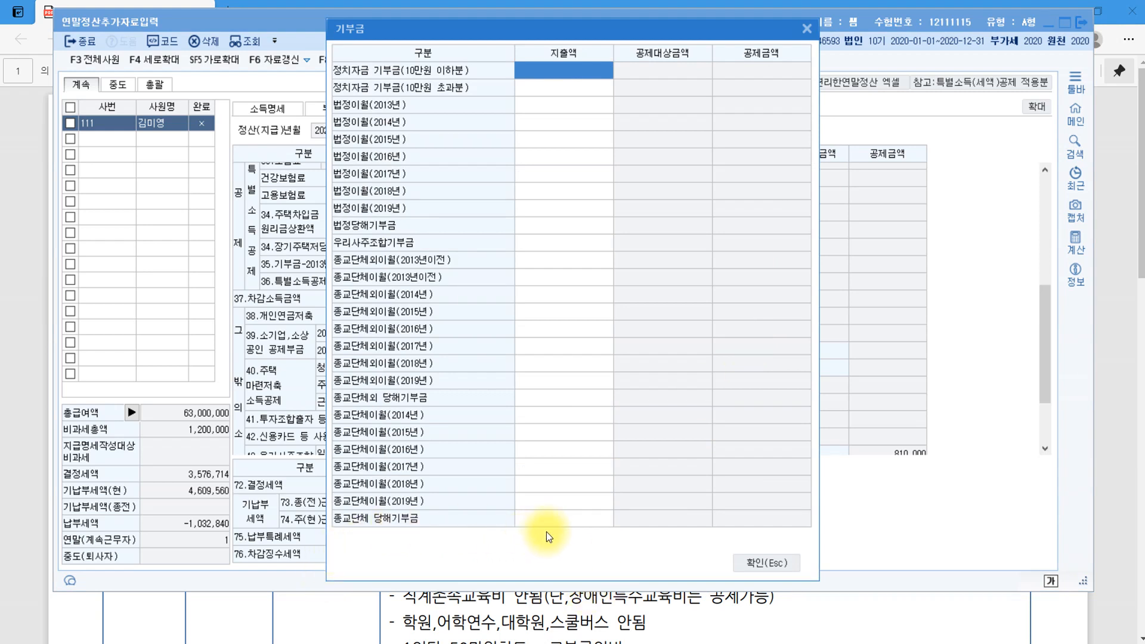
Enter 2,000,000 as the current-year religious-organisation donation (종교단체 당해기부금).
click(559, 517)
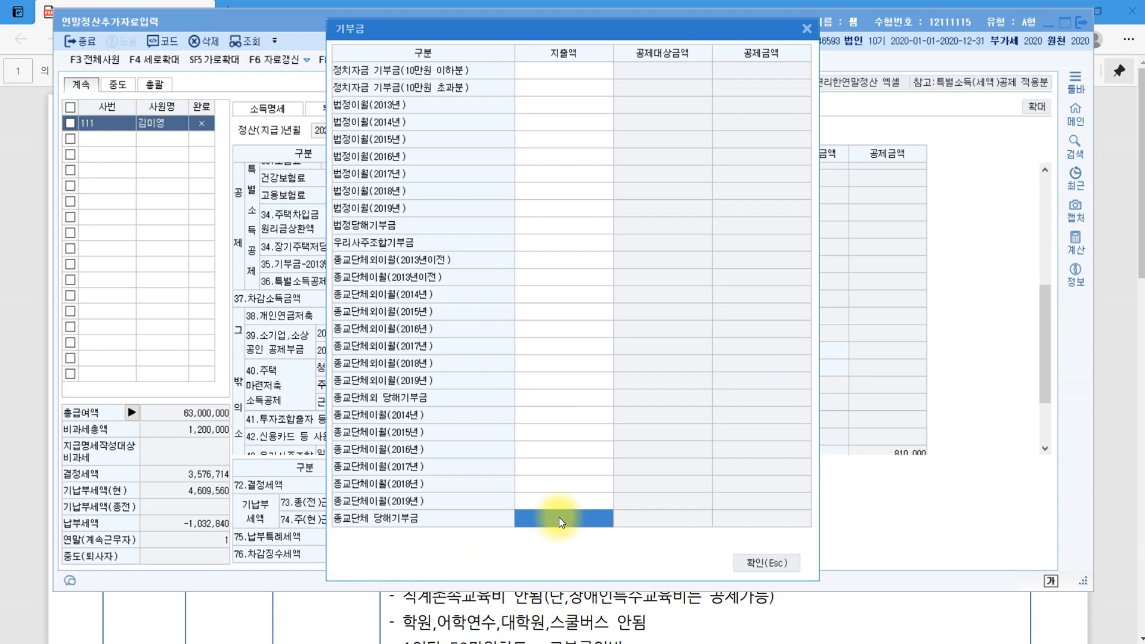
text(2000000)
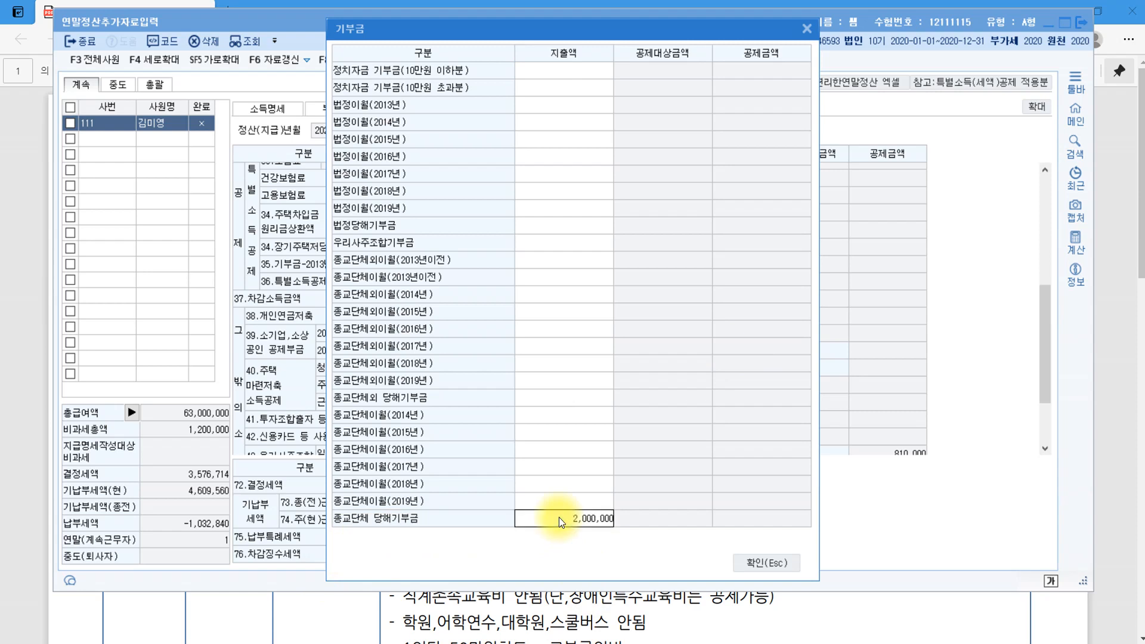
key(Return)
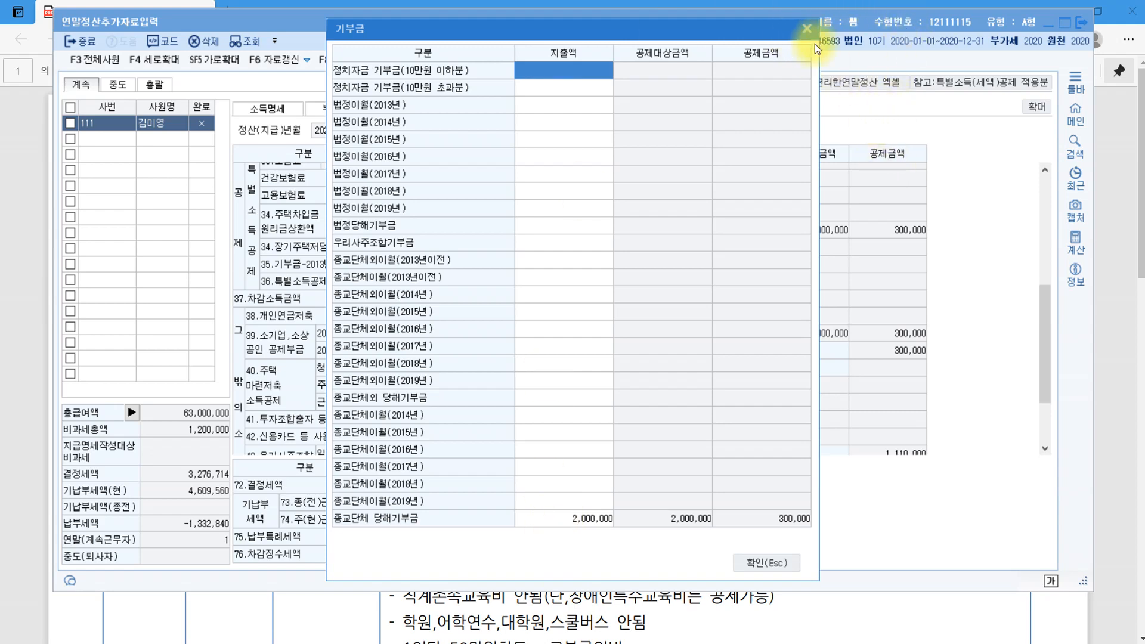
click(807, 29)
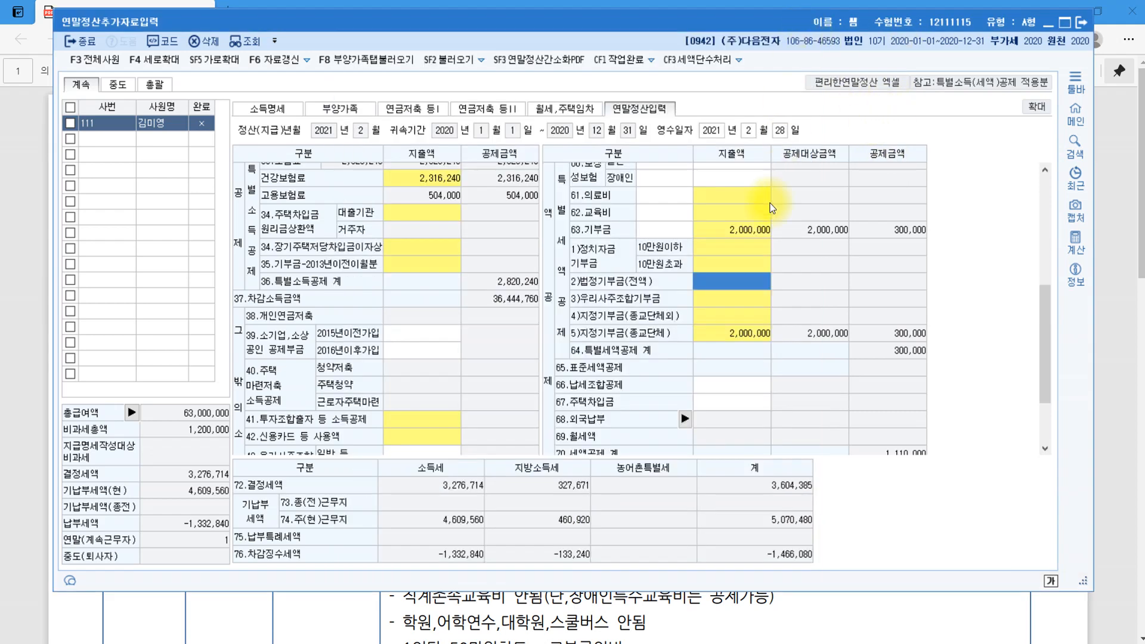
Enter 900,000 as the general protective insurance premium (60.보장성보험 일반).
scroll(839, 290, up, 5)
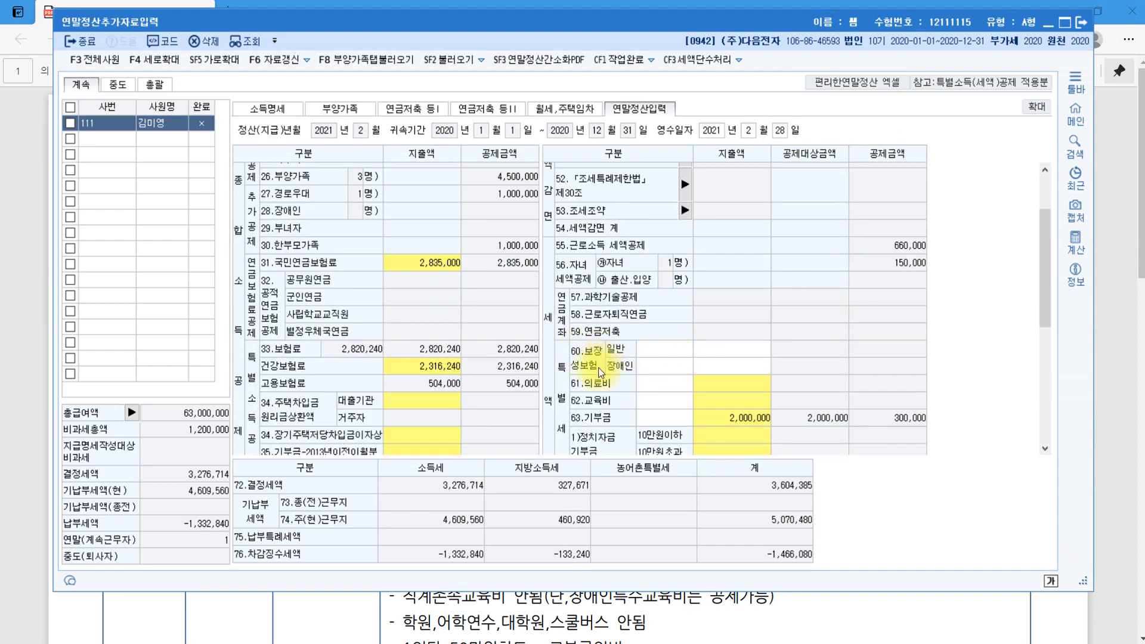
click(736, 349)
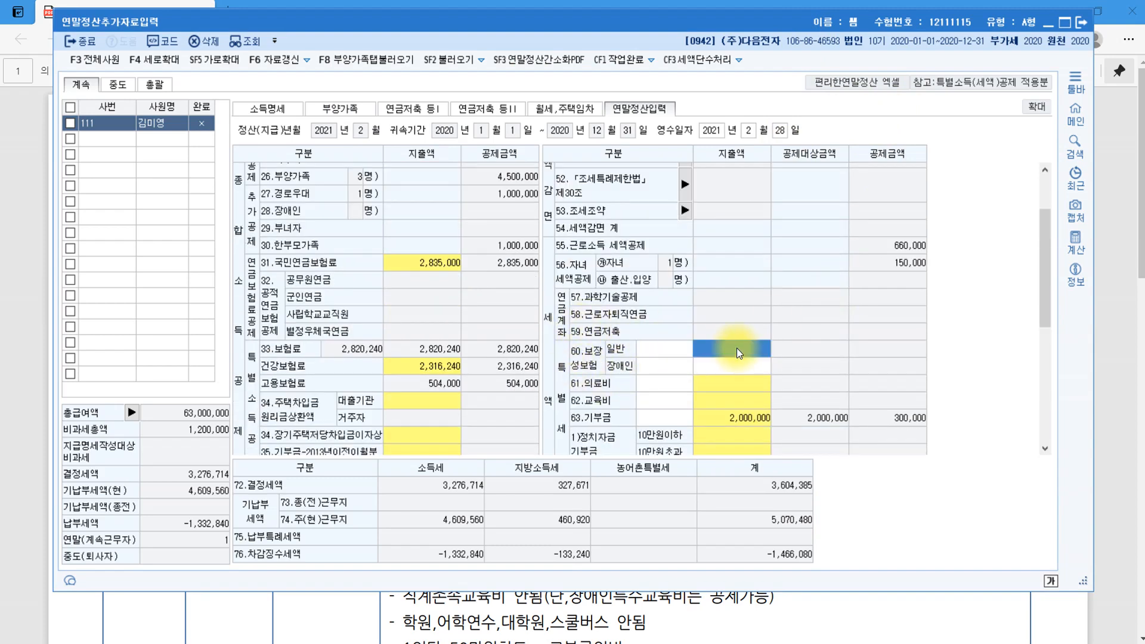
text(900)
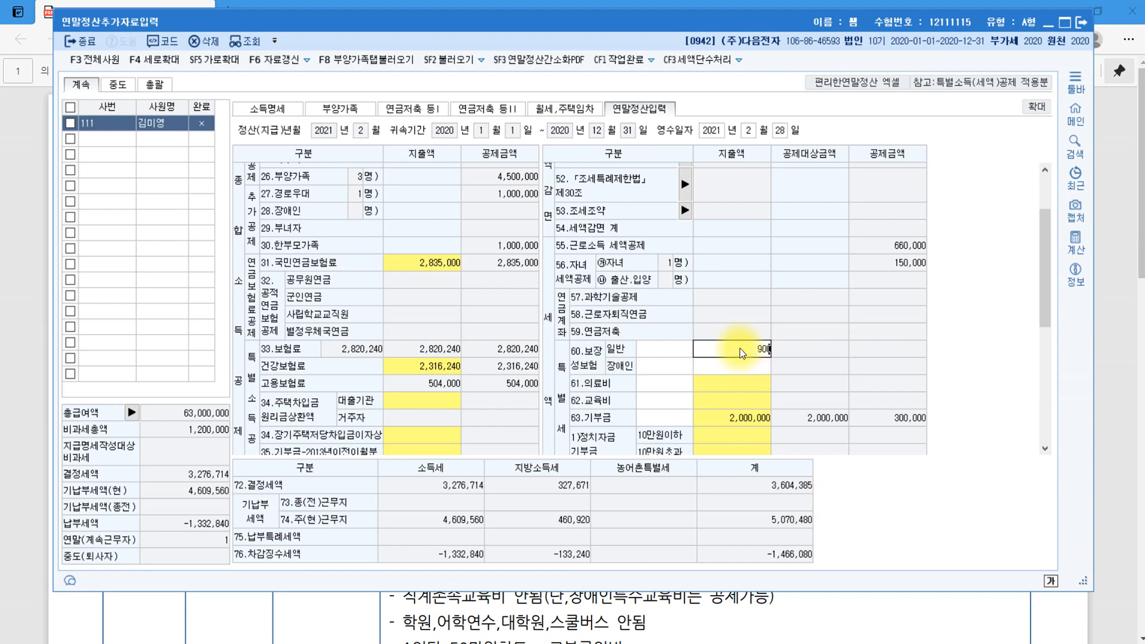
text(,000)
key(Return)
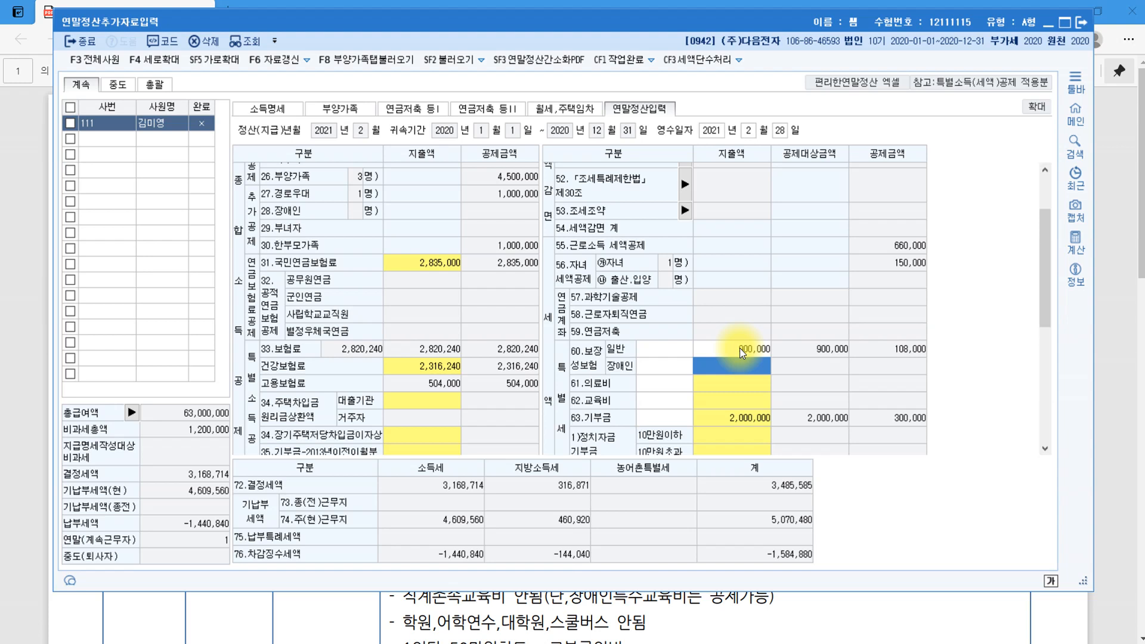
click(715, 385)
click(716, 386)
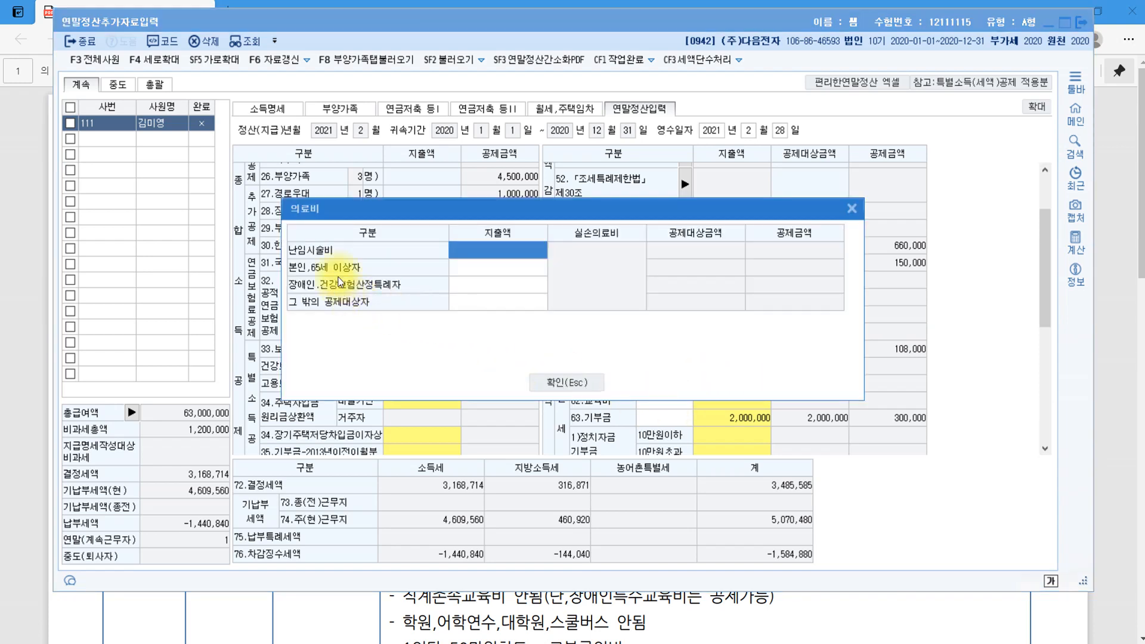
Record 1,000,000 of medical expenses for 본인,65세 이상자 in the 의료비 breakdown.
click(476, 268)
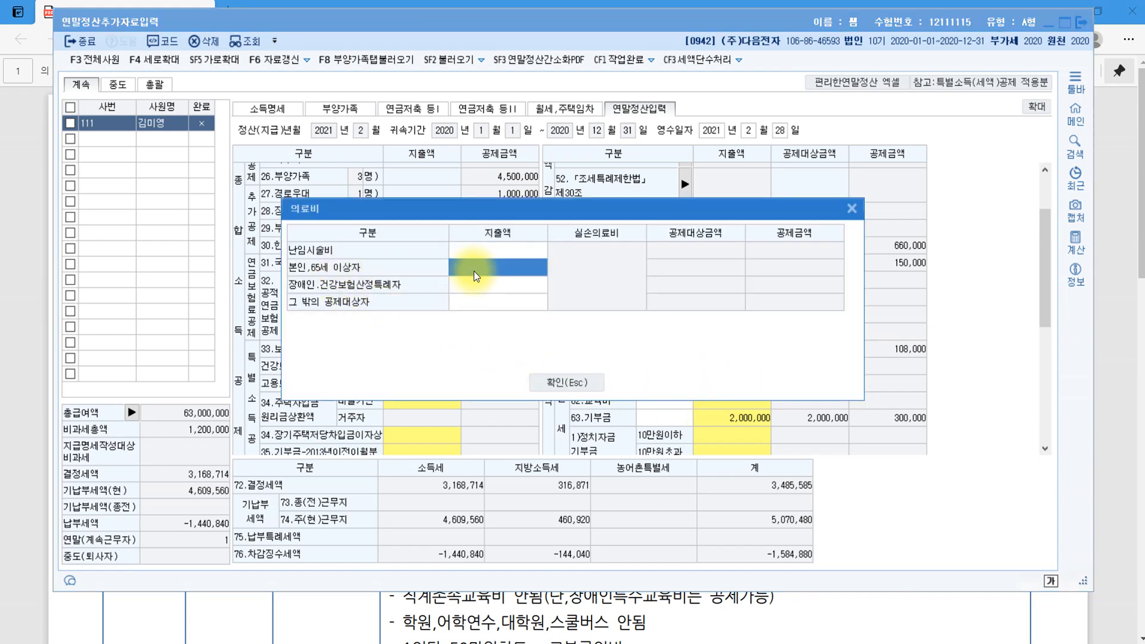
text(1000000)
key(Return)
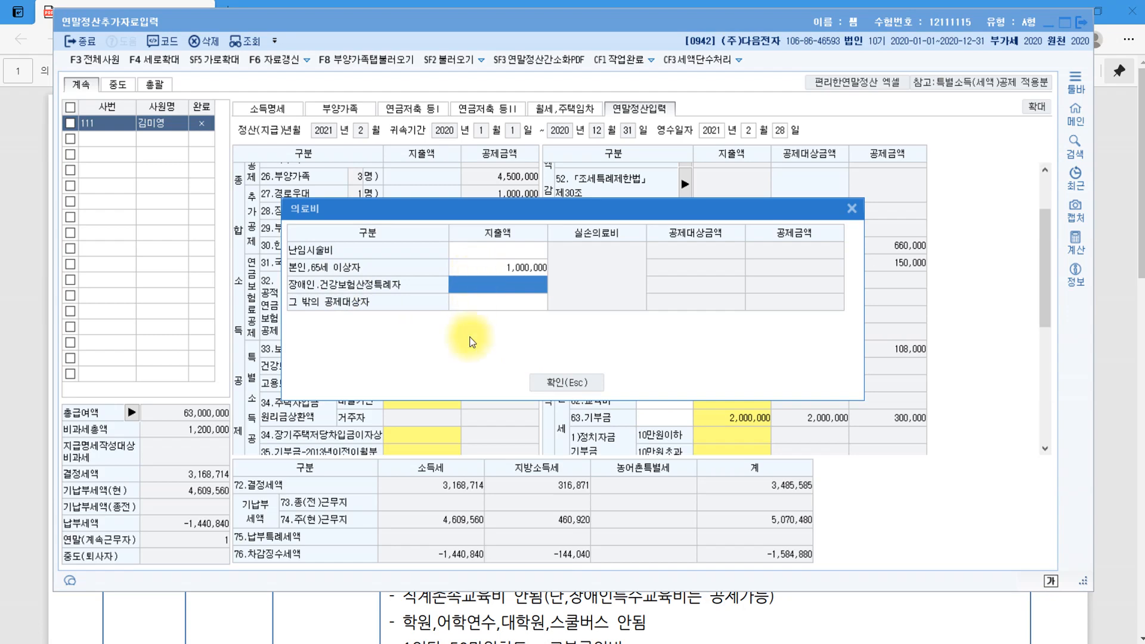
click(595, 383)
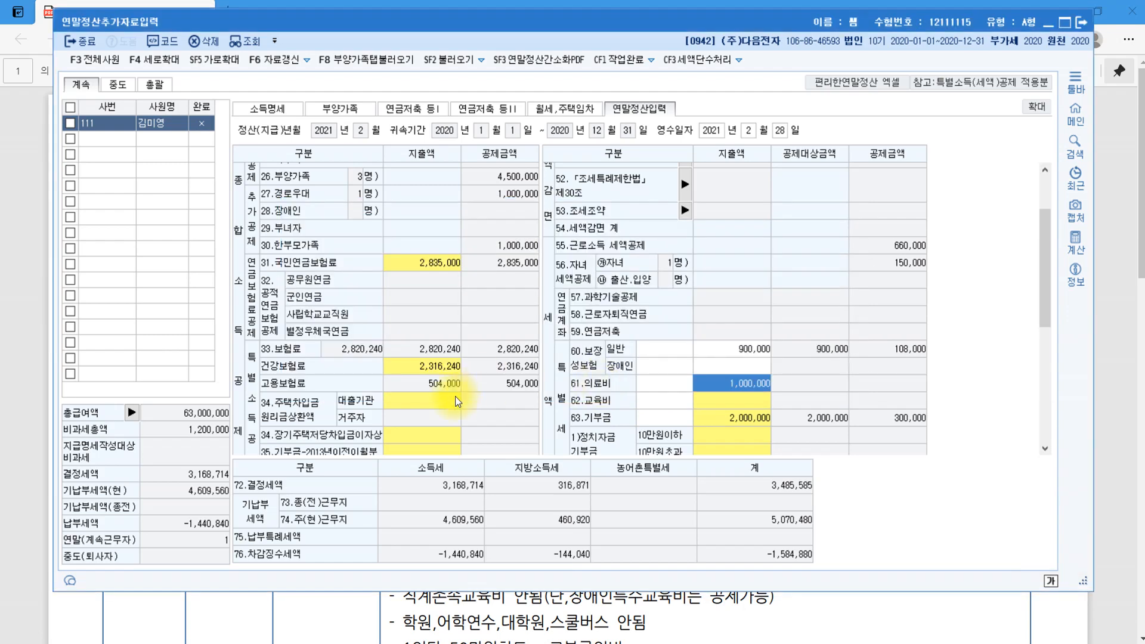
Maximize the settlement window to show more rows.
click(420, 405)
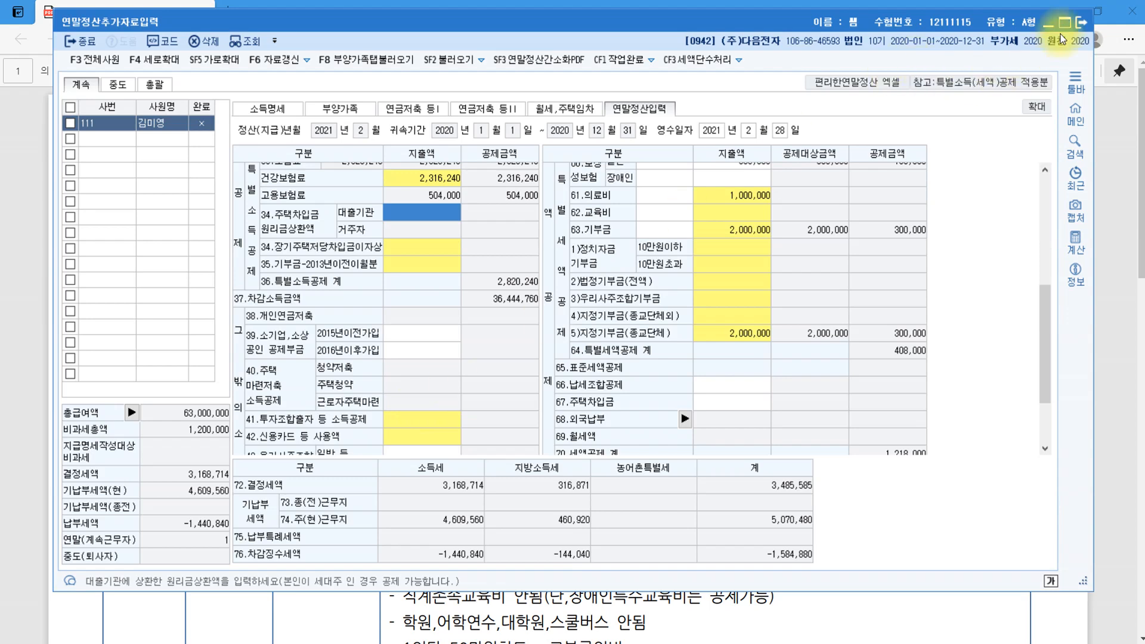
click(1061, 23)
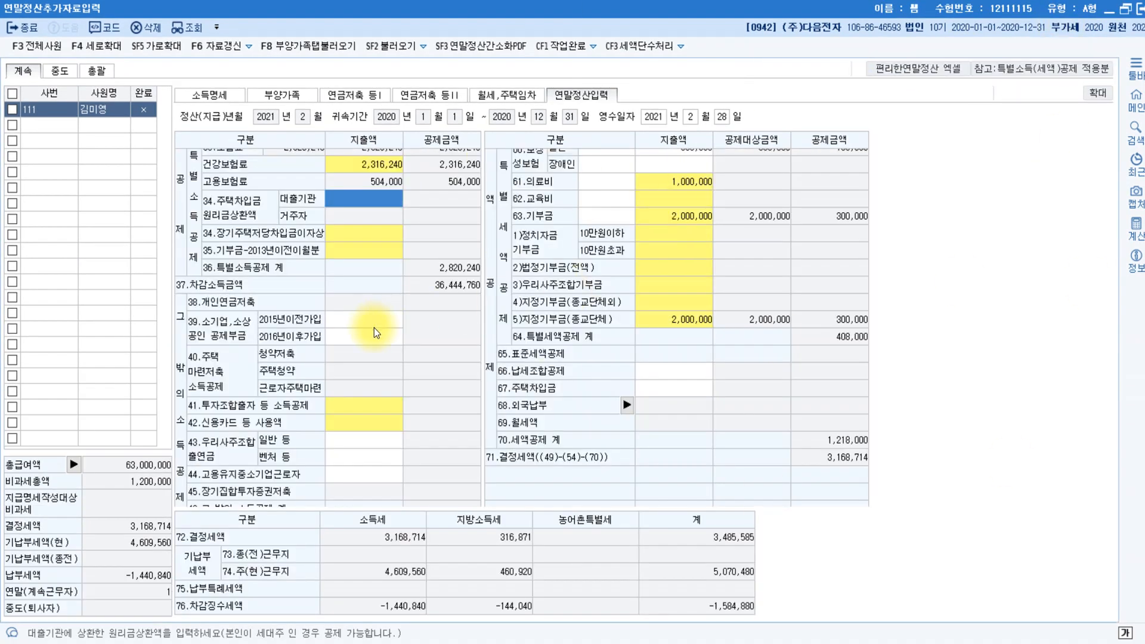
click(360, 421)
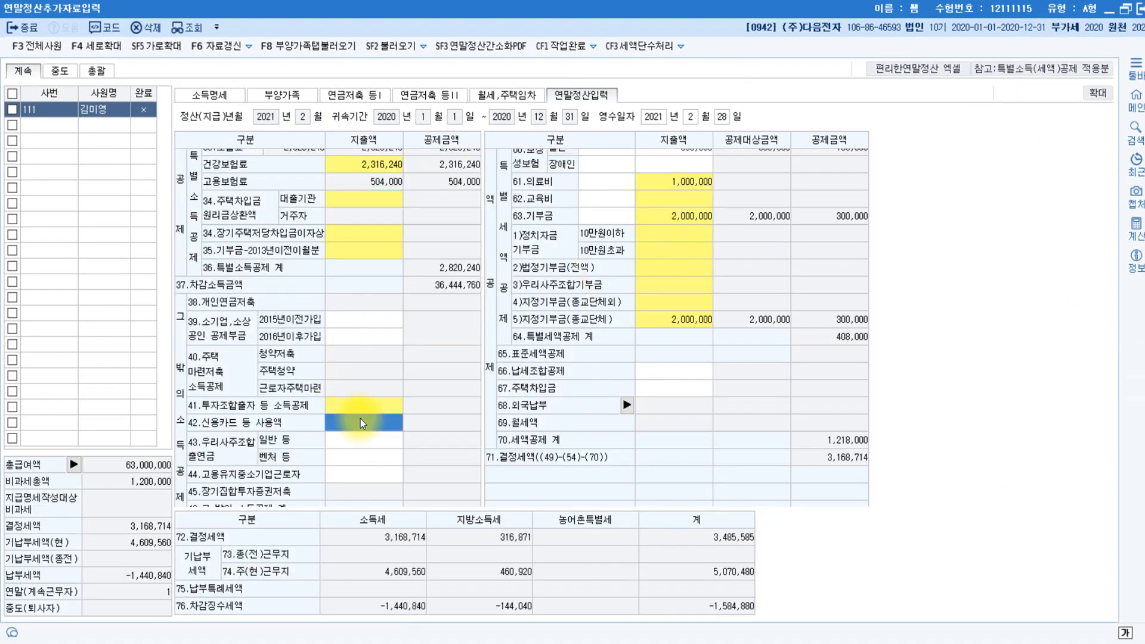
In the 신용카드 등 사용액 breakdown, enter 2,000,000 for 대중교통이용분.
double_click(360, 420)
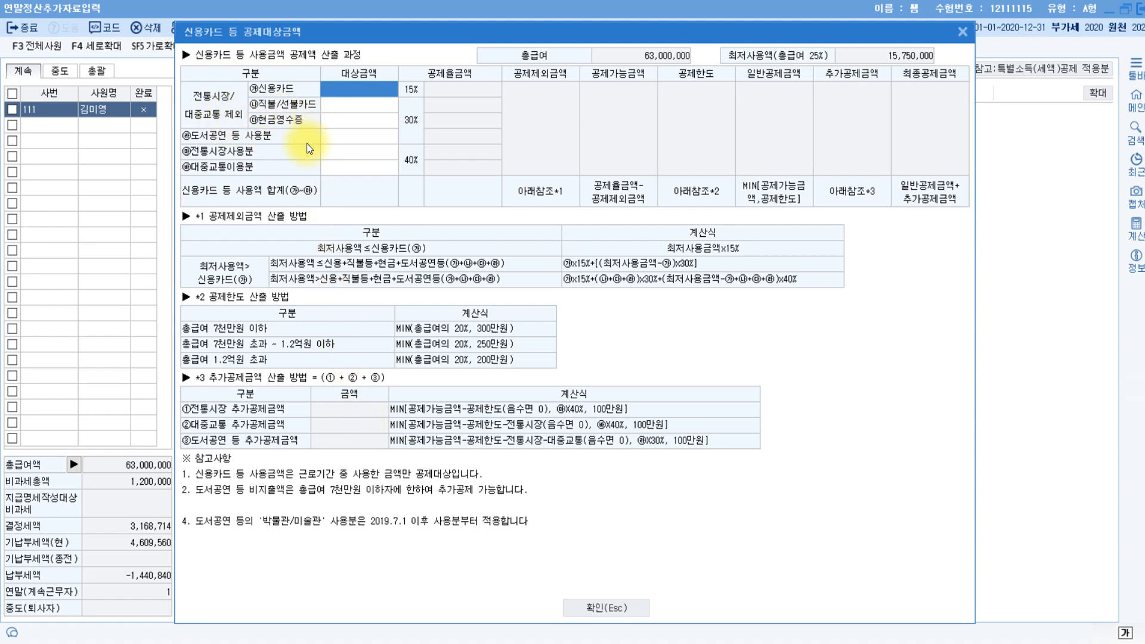
click(355, 169)
text(2000000)
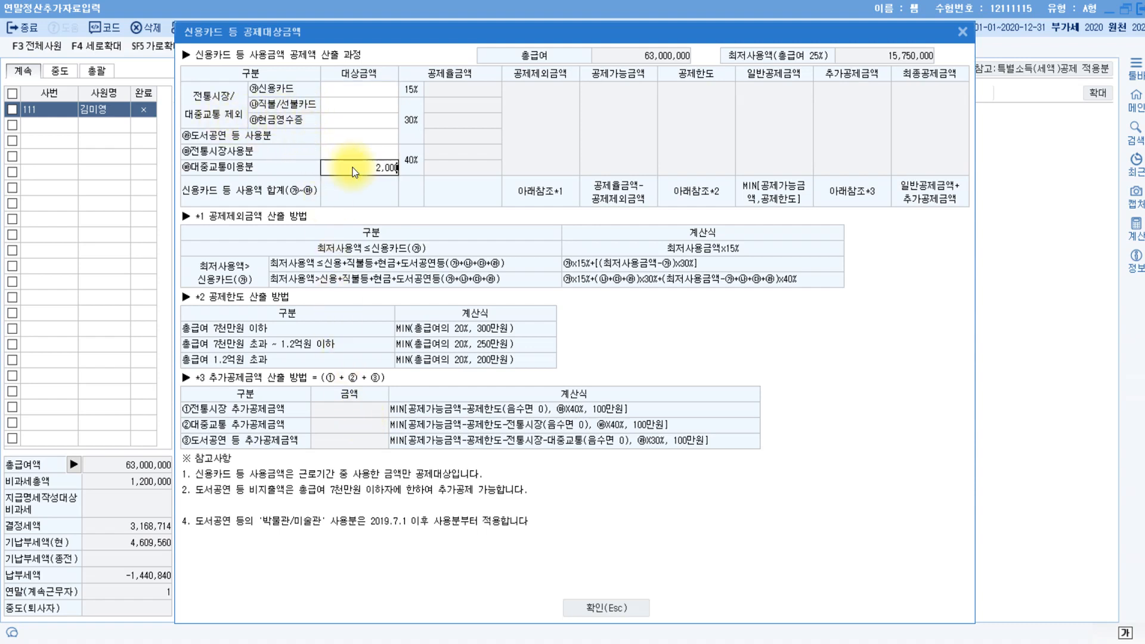
key(Return)
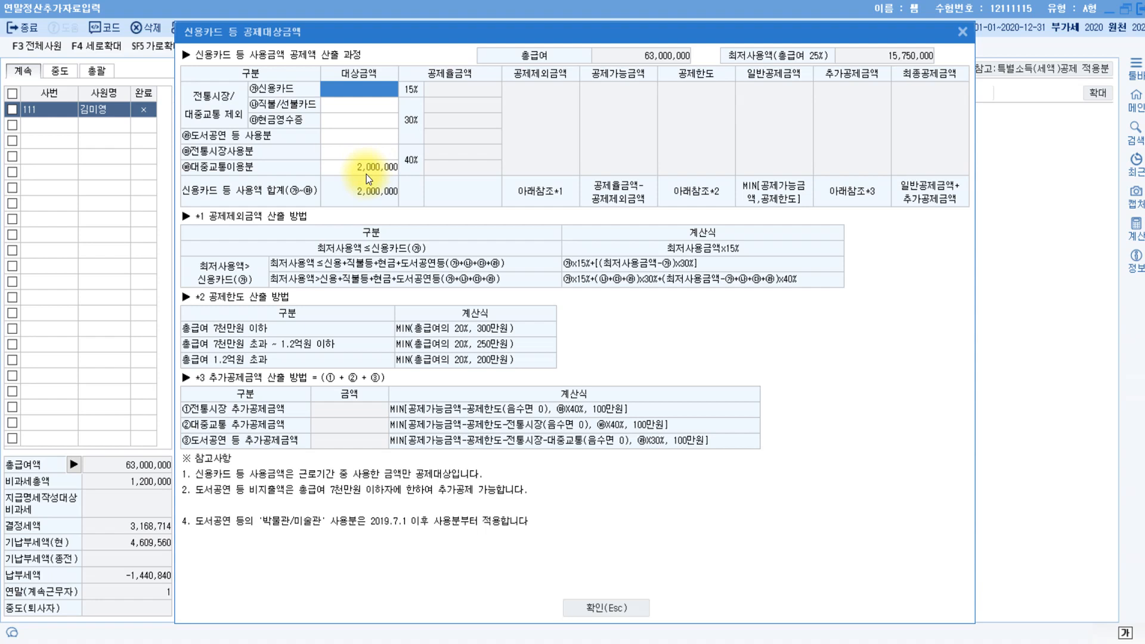
Check the answer document's total salary of 63,000,000원.
click(205, 495)
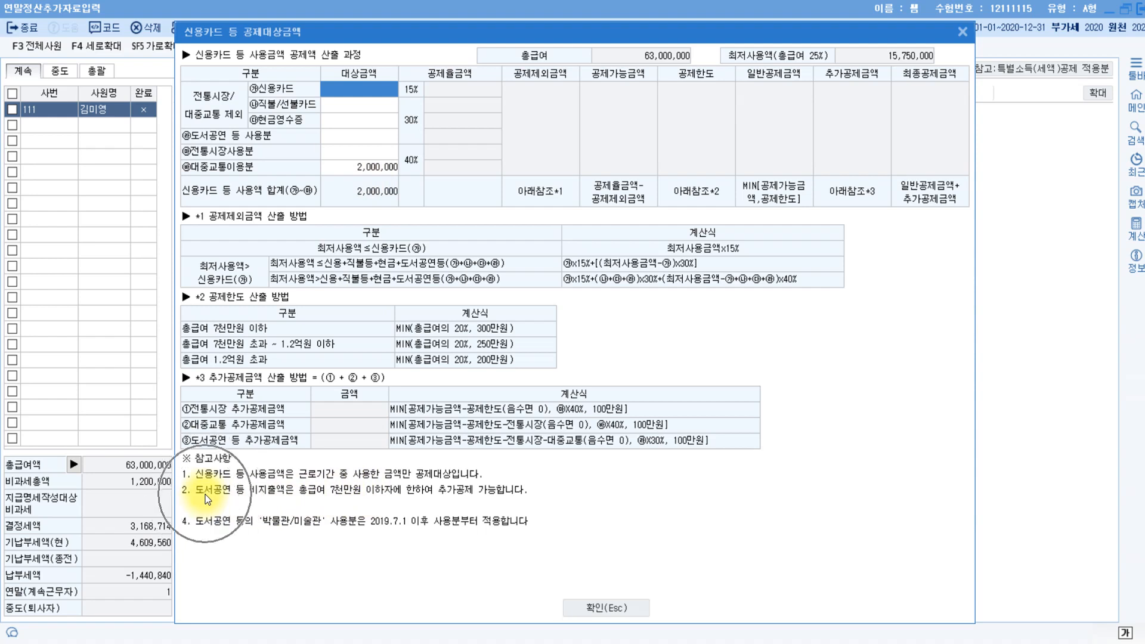
click(366, 501)
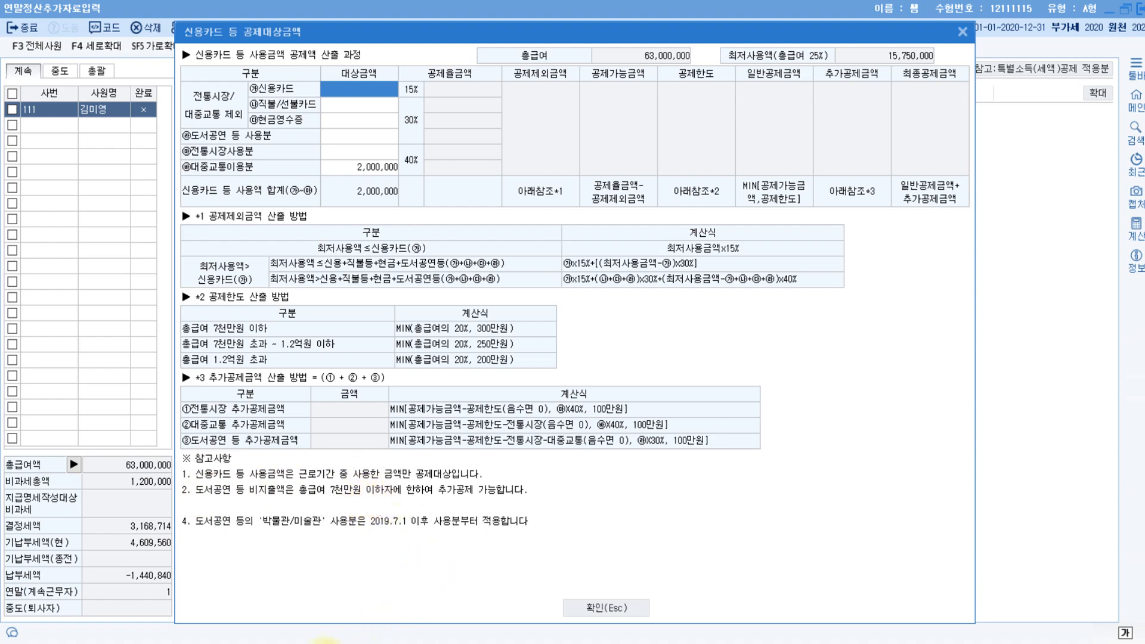
click(325, 643)
scroll(547, 463, up, 10)
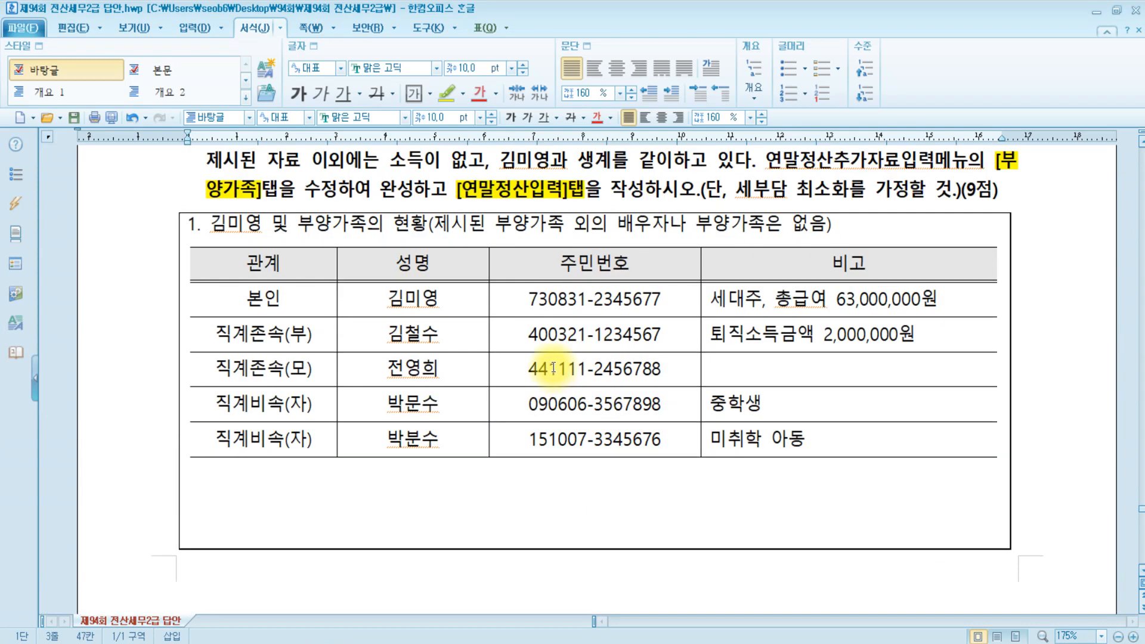
drag(830, 299, 940, 298)
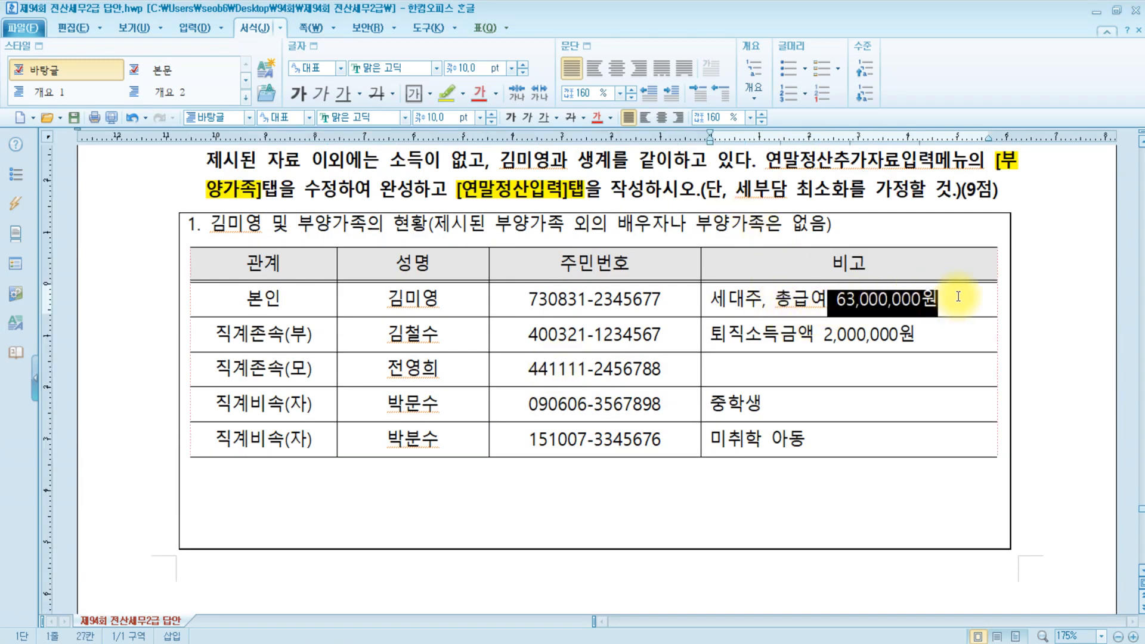
click(408, 643)
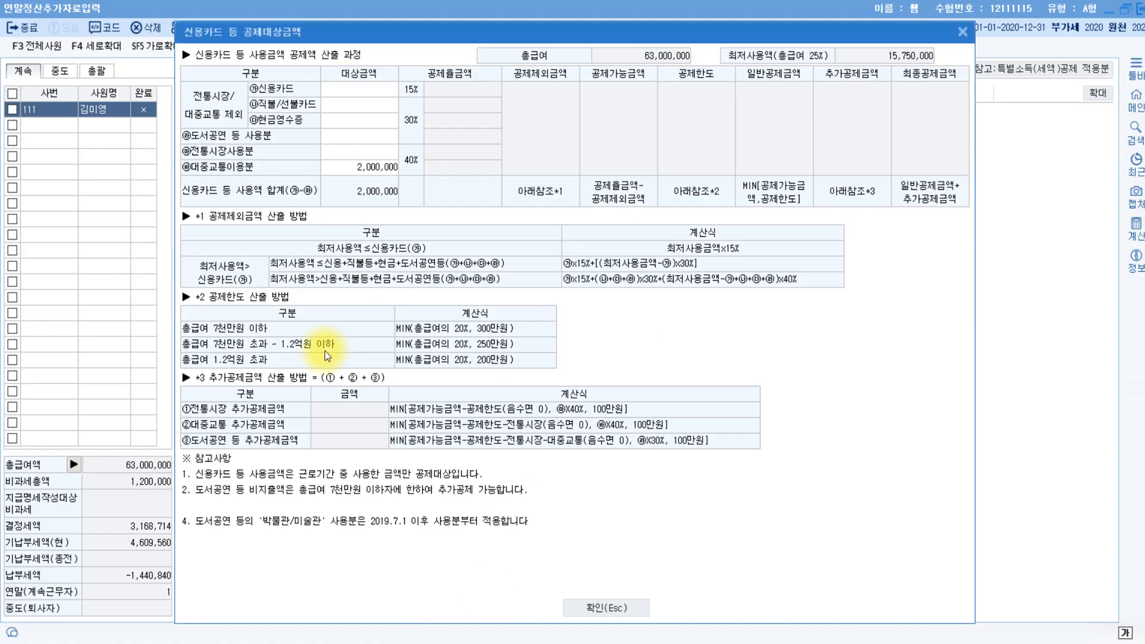
Enter 700,000 for 도서공연 등 사용분.
click(349, 137)
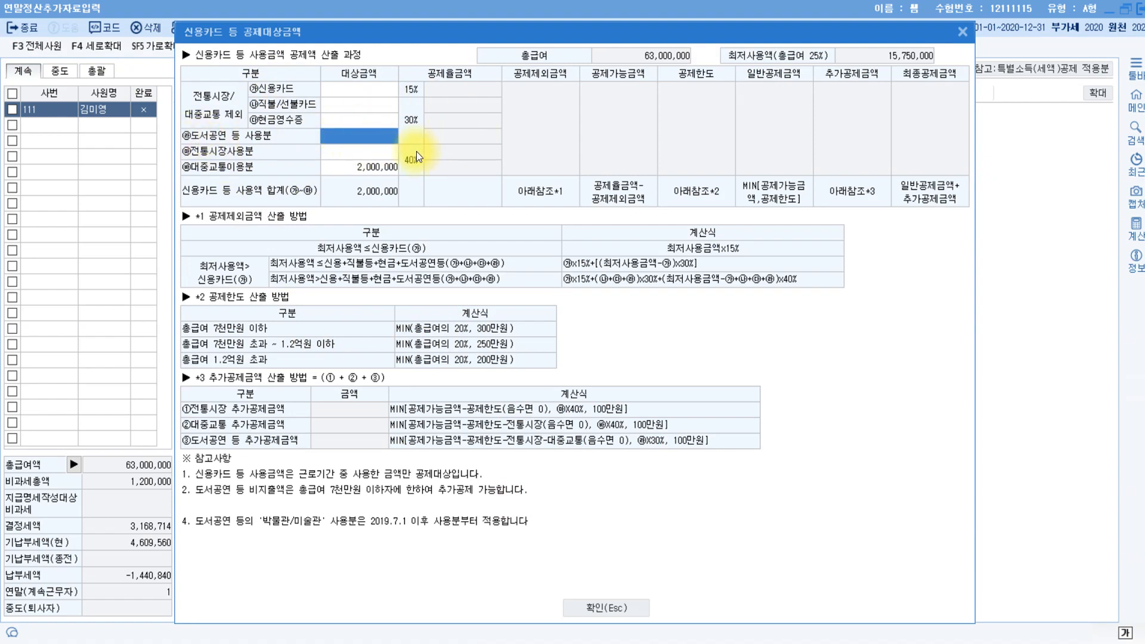
text(7000000)
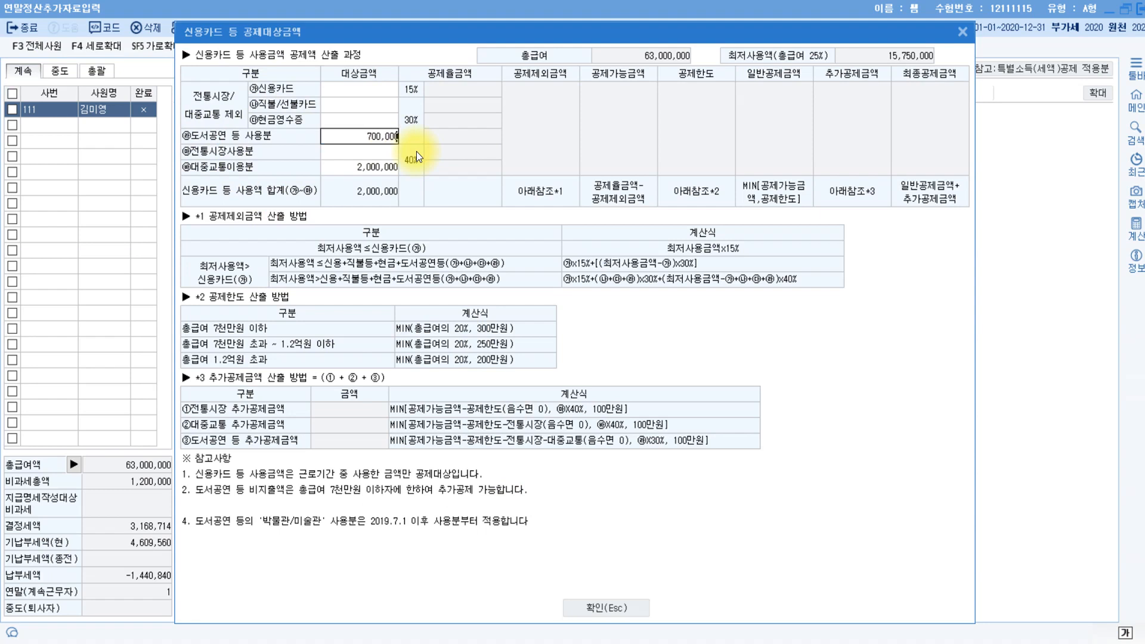
key(Return)
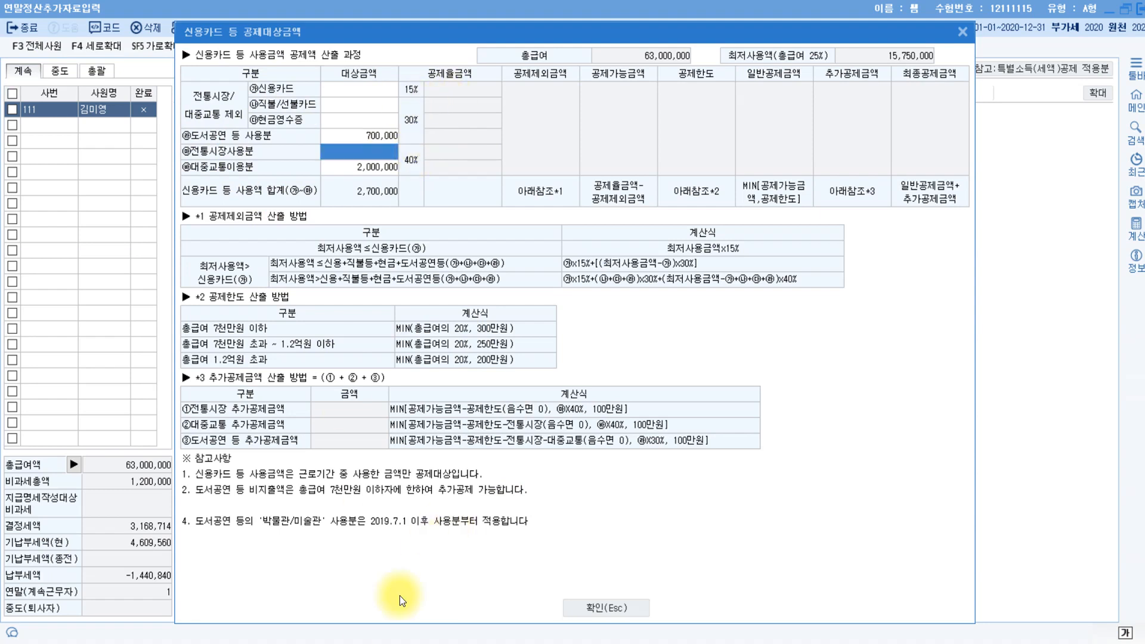
Compute 10,000,000 − 2,700,000 = 7,300,000 in Calculator.
key(alt+Tab)
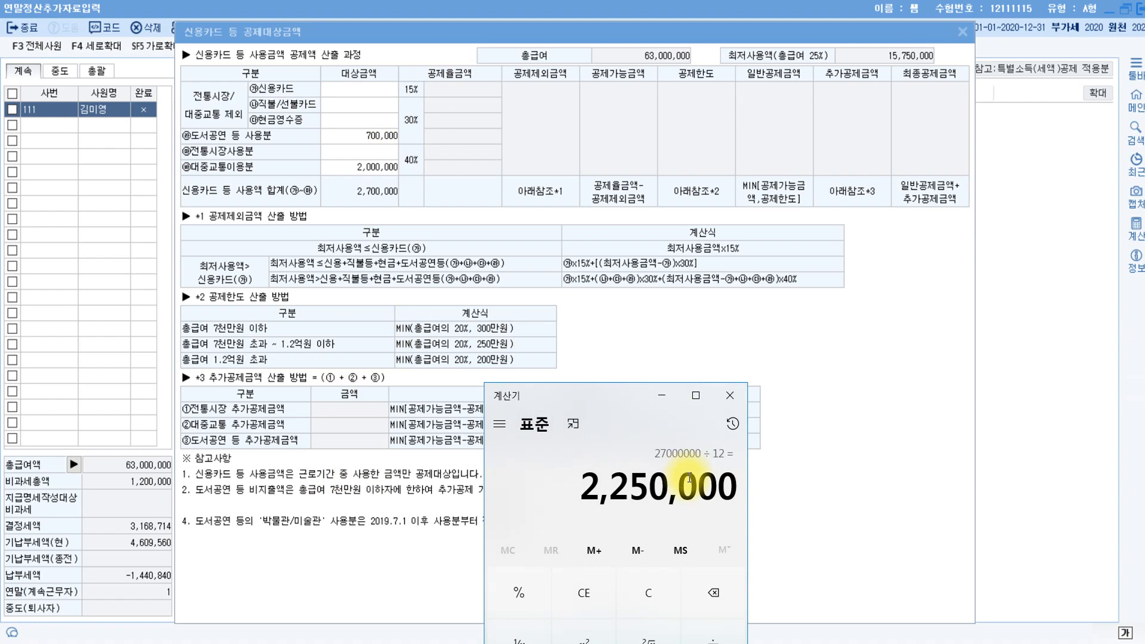
key(Escape)
text(10000000)
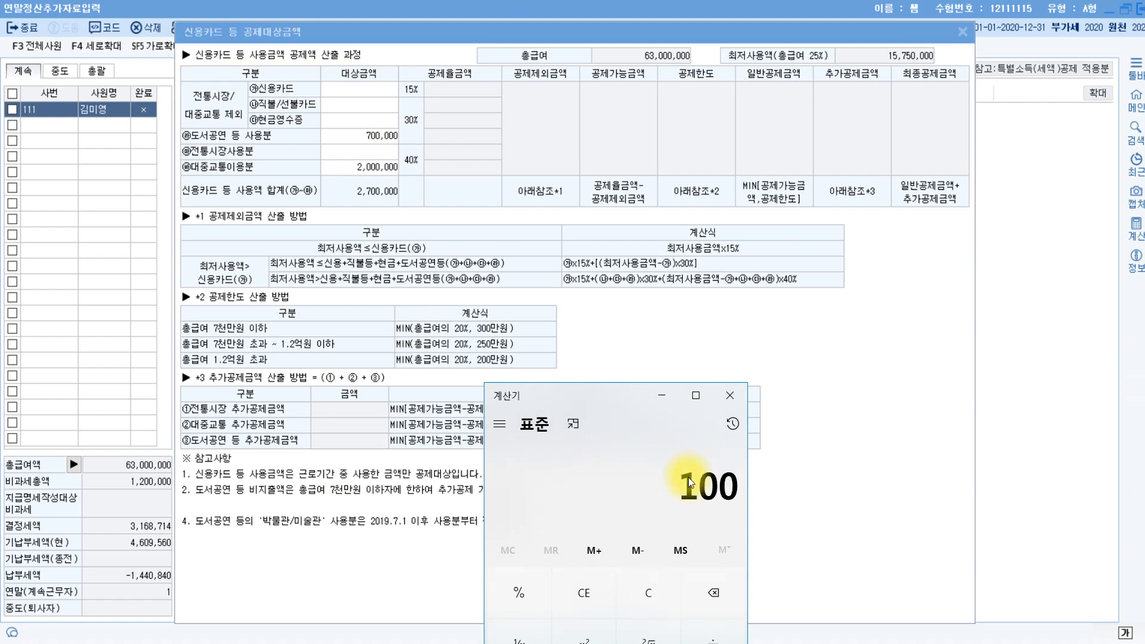
key(minus)
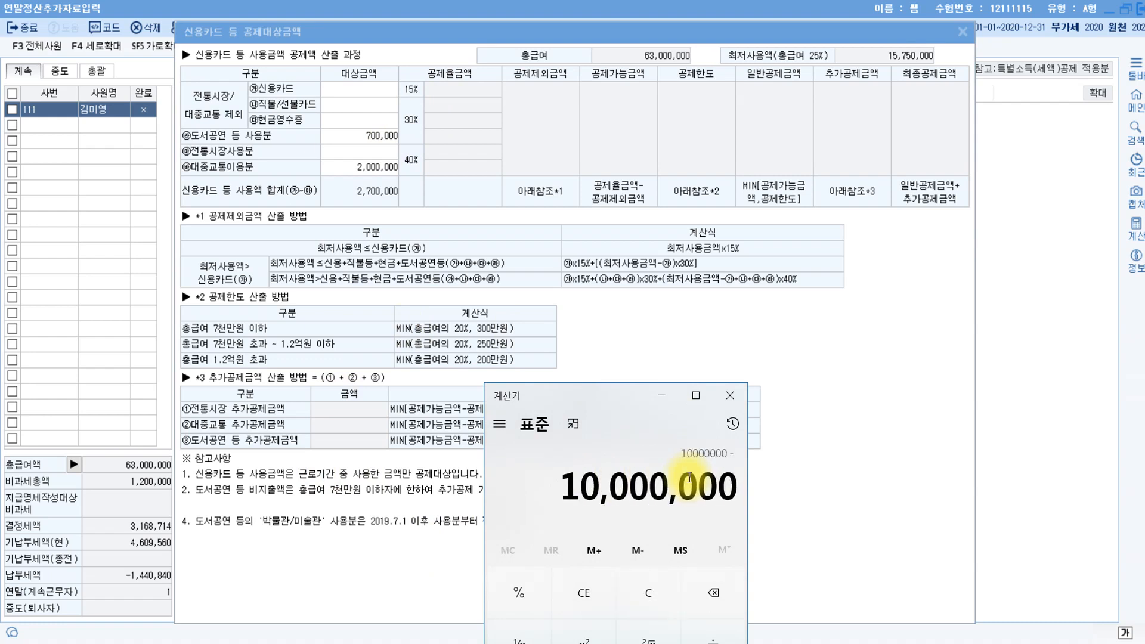
text(2700000)
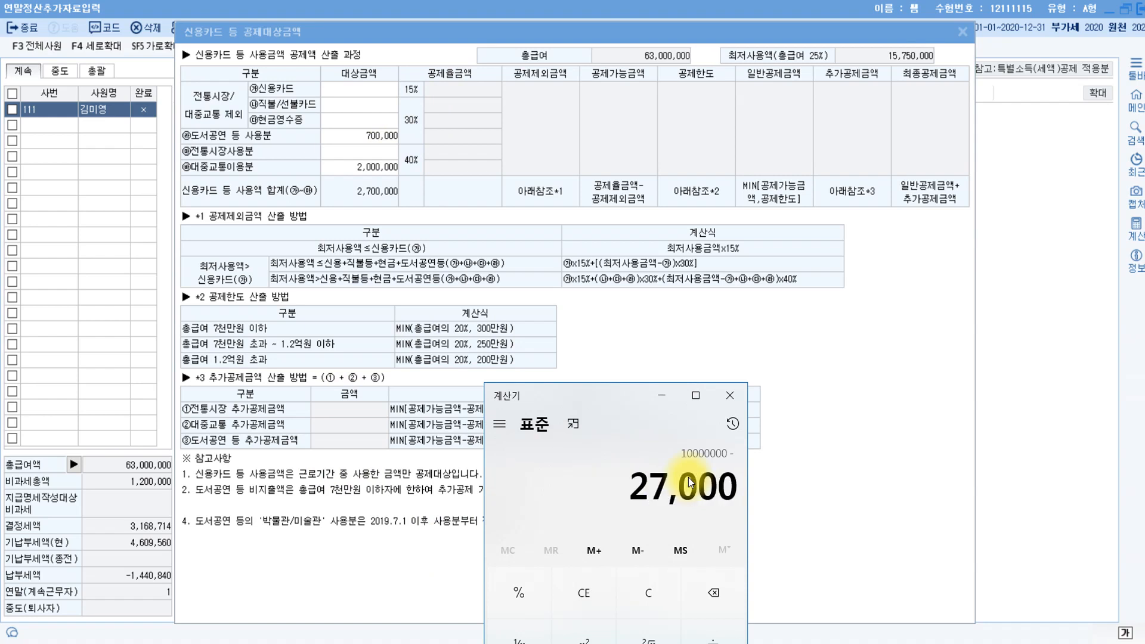
key(Return)
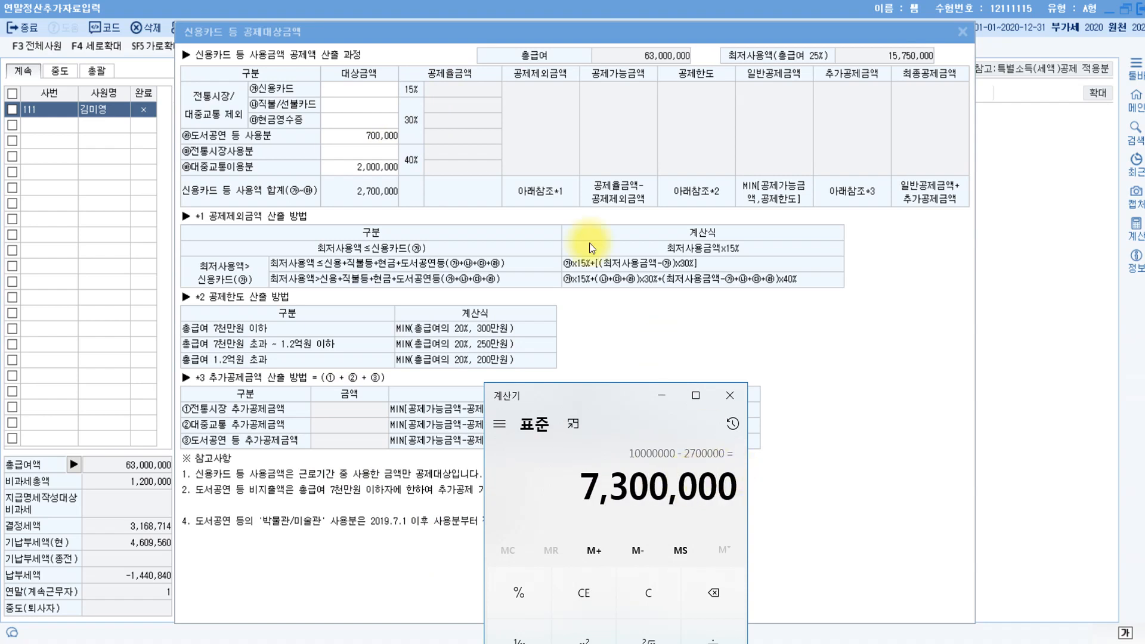
click(365, 90)
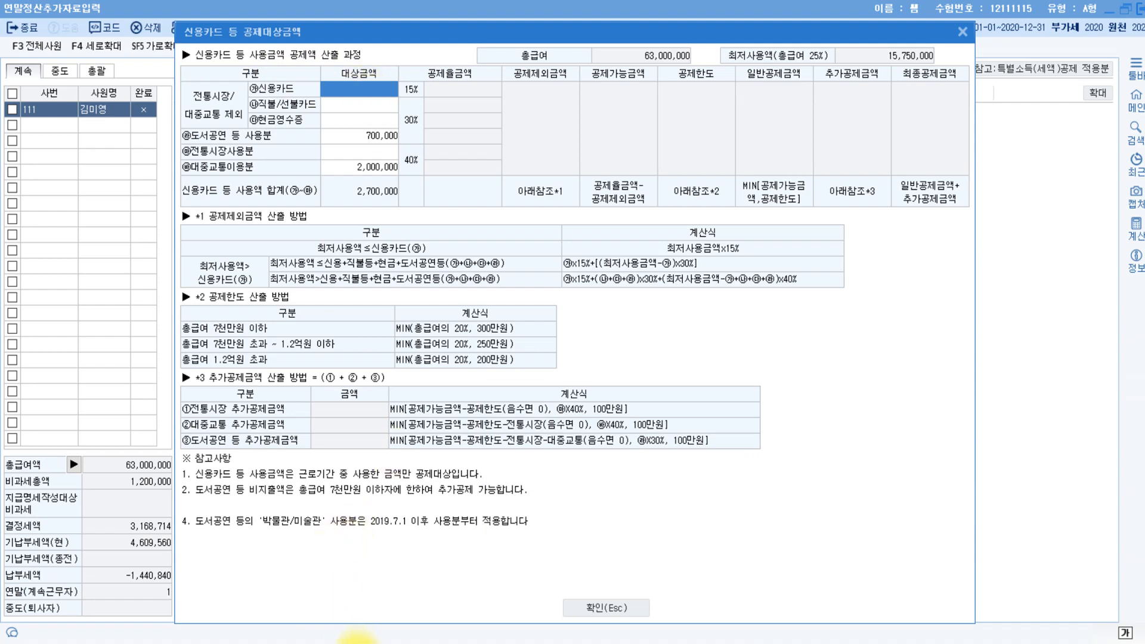
Enter 신용카드 7,300,000, 전통시장 3,000,000 and 현금영수증 6,750,000, then apply the 19,750,000 total.
key(alt+Tab)
click(370, 613)
click(348, 96)
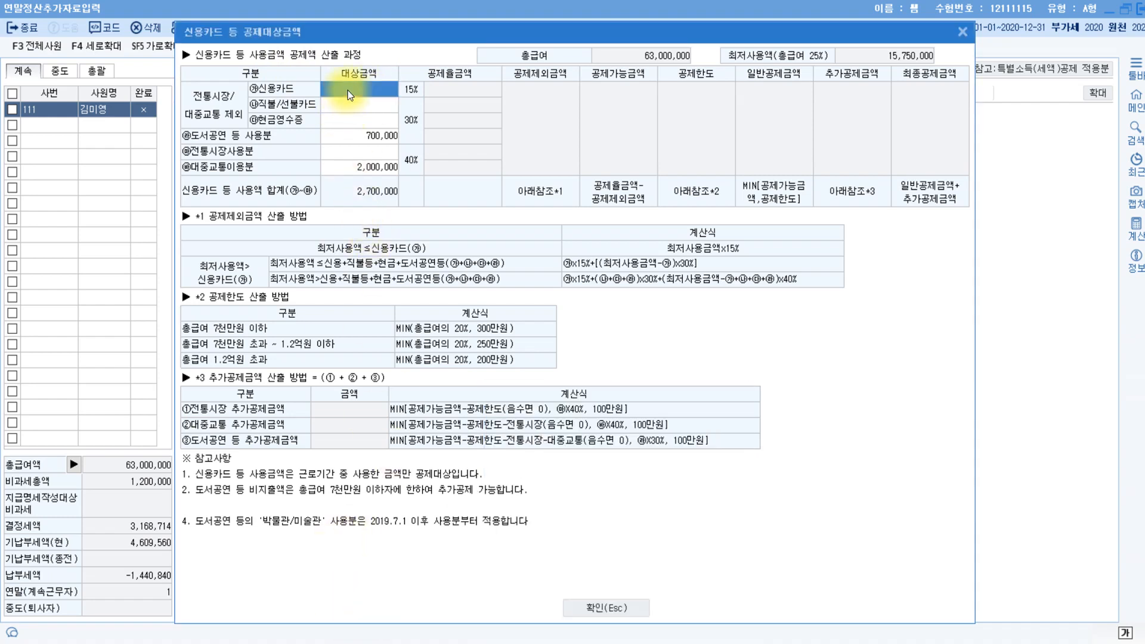
text(7300000)
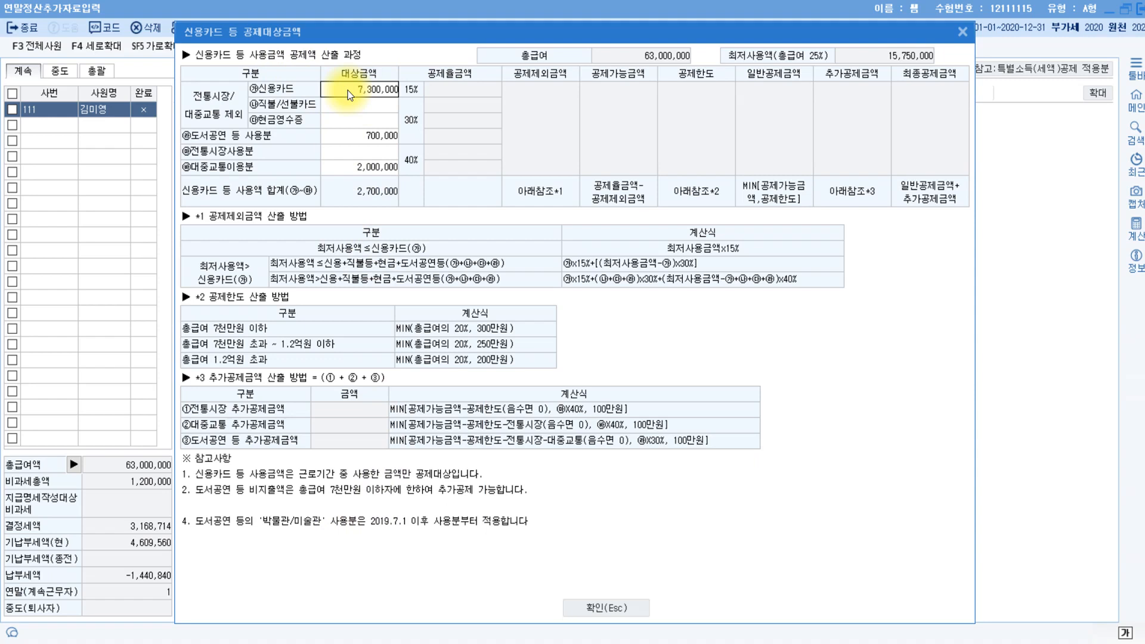
key(Return)
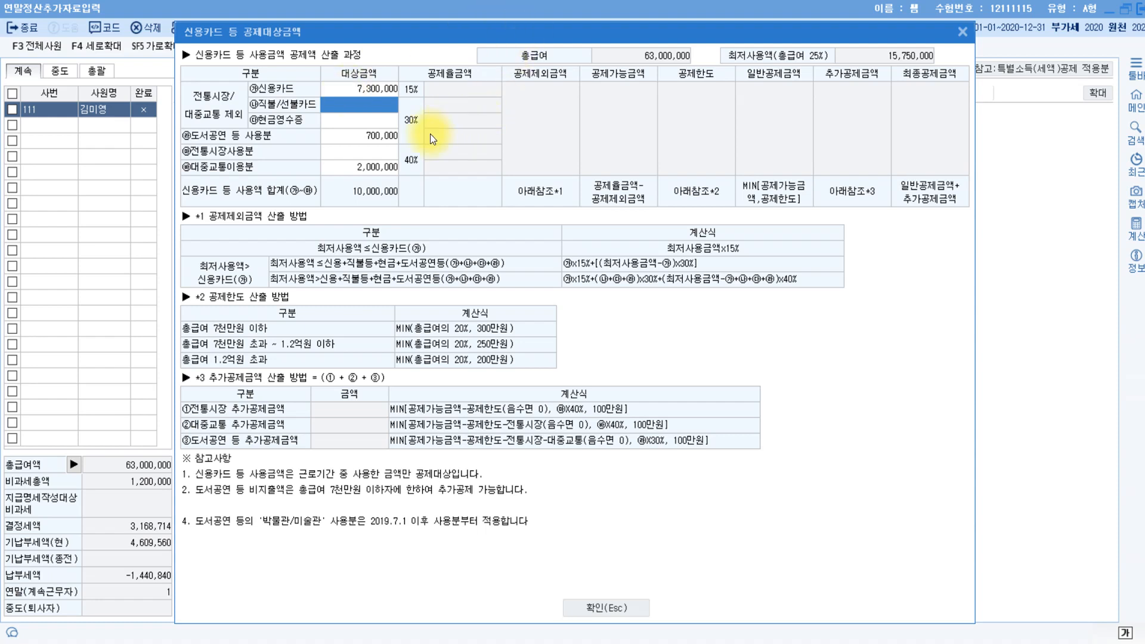
click(375, 156)
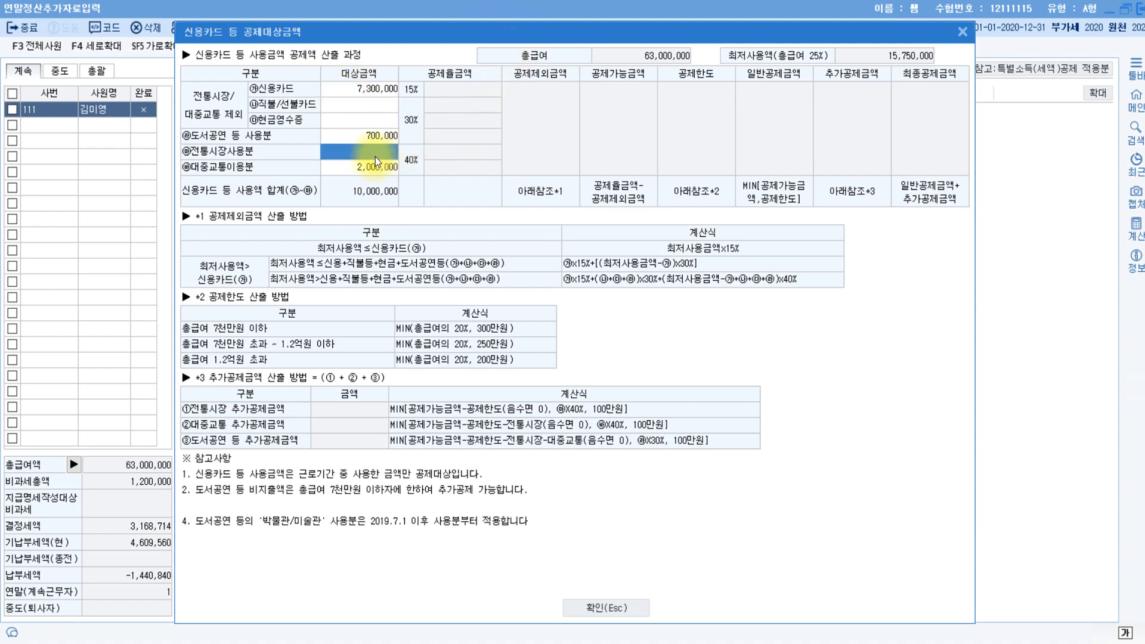
click(374, 157)
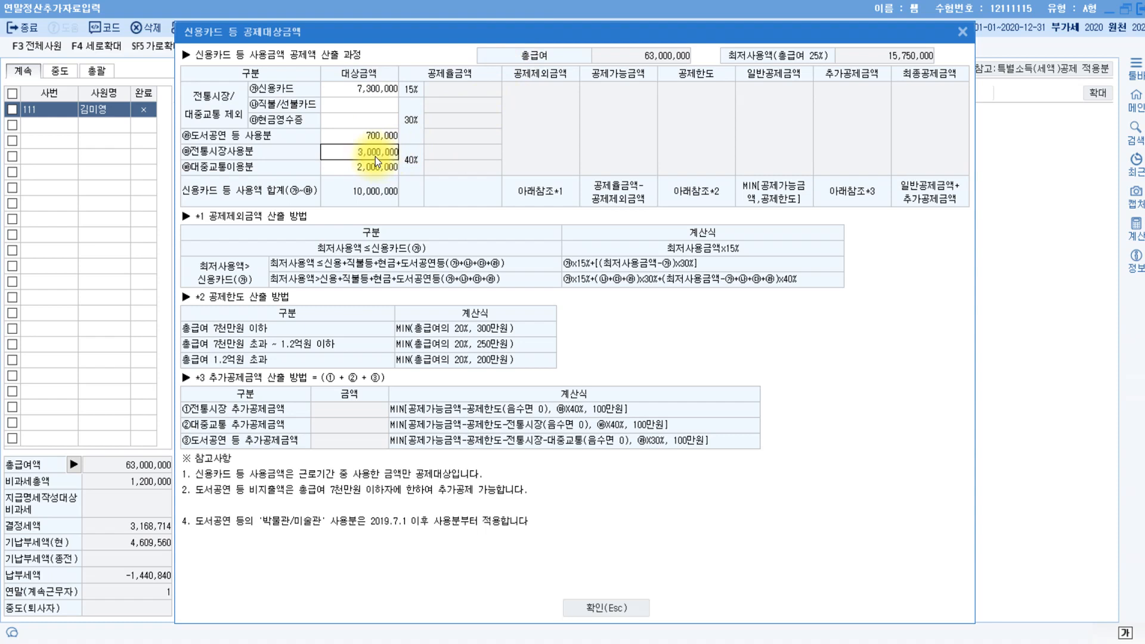
key(Return)
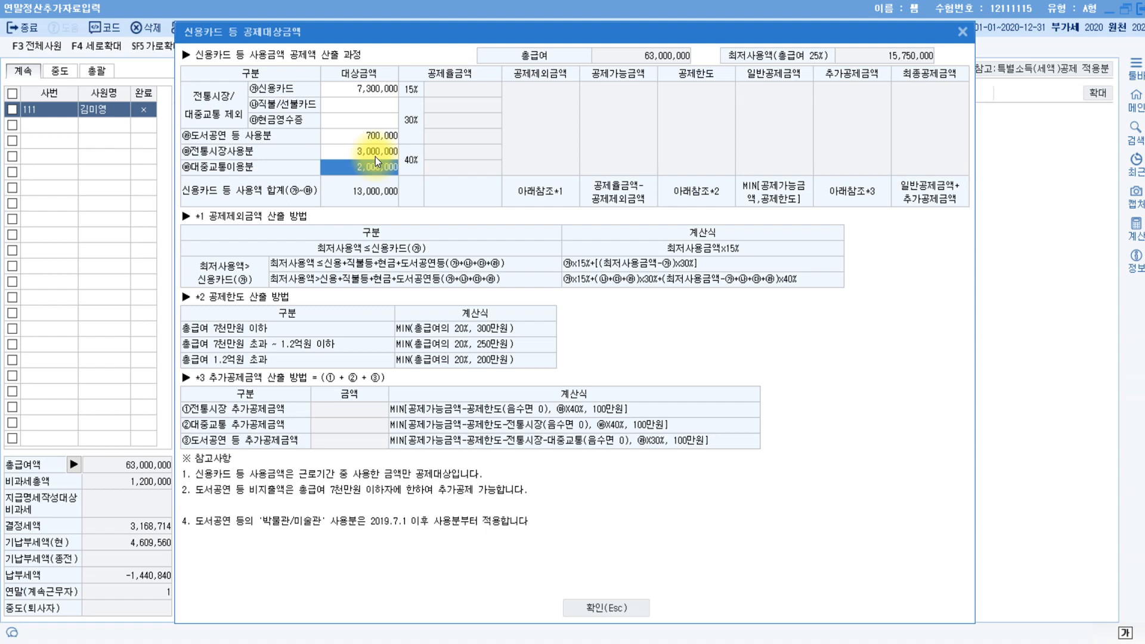
click(353, 121)
text(6750000)
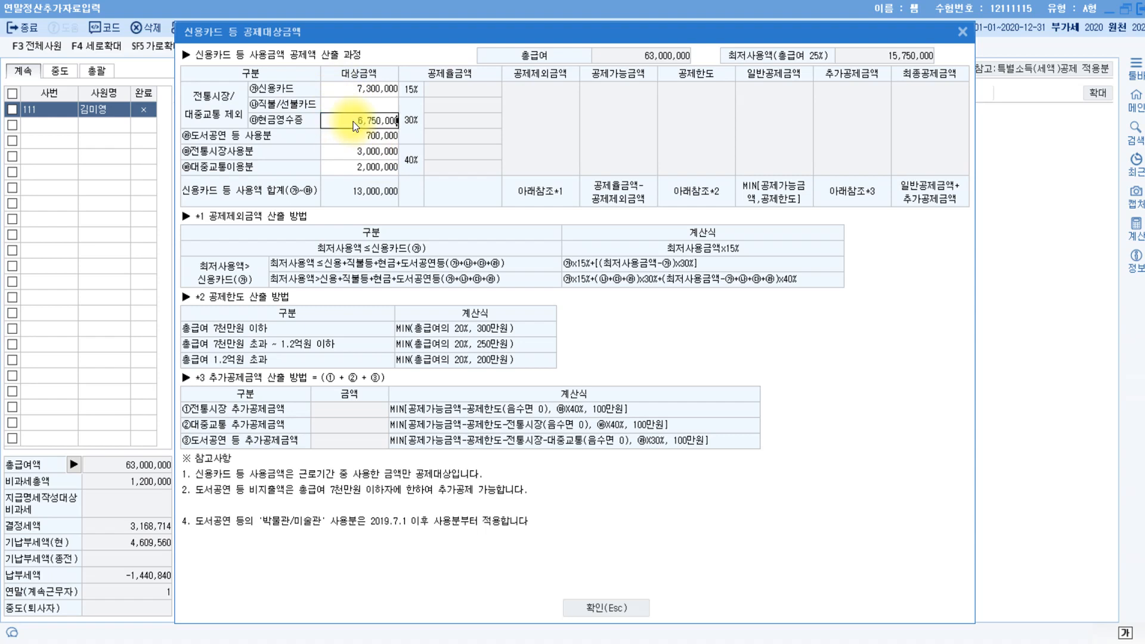
key(Return)
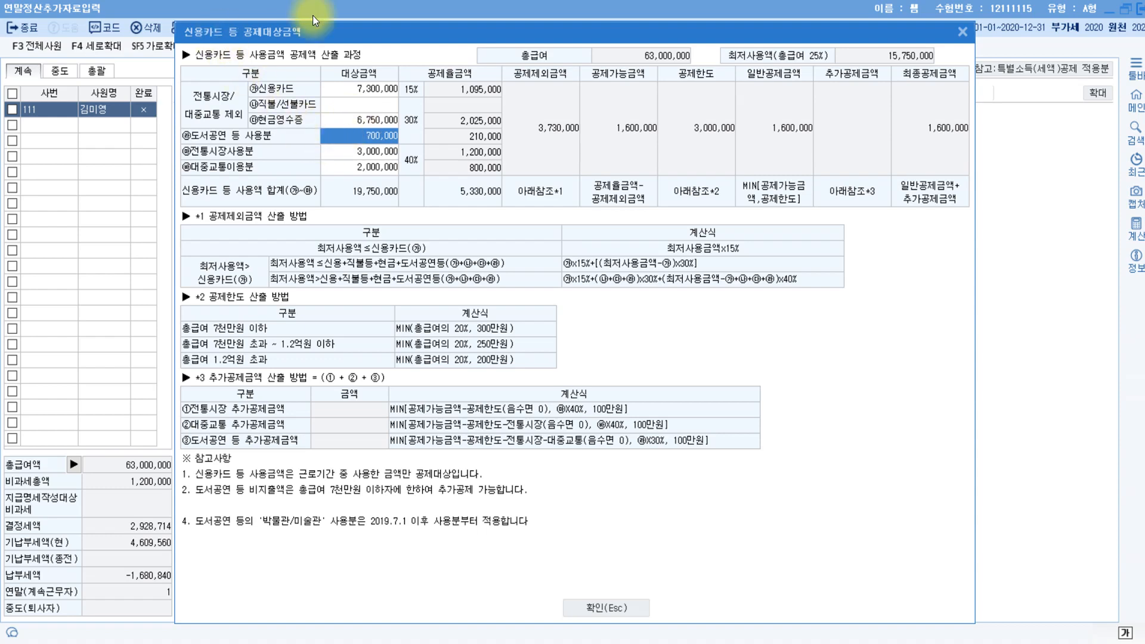
key(Escape)
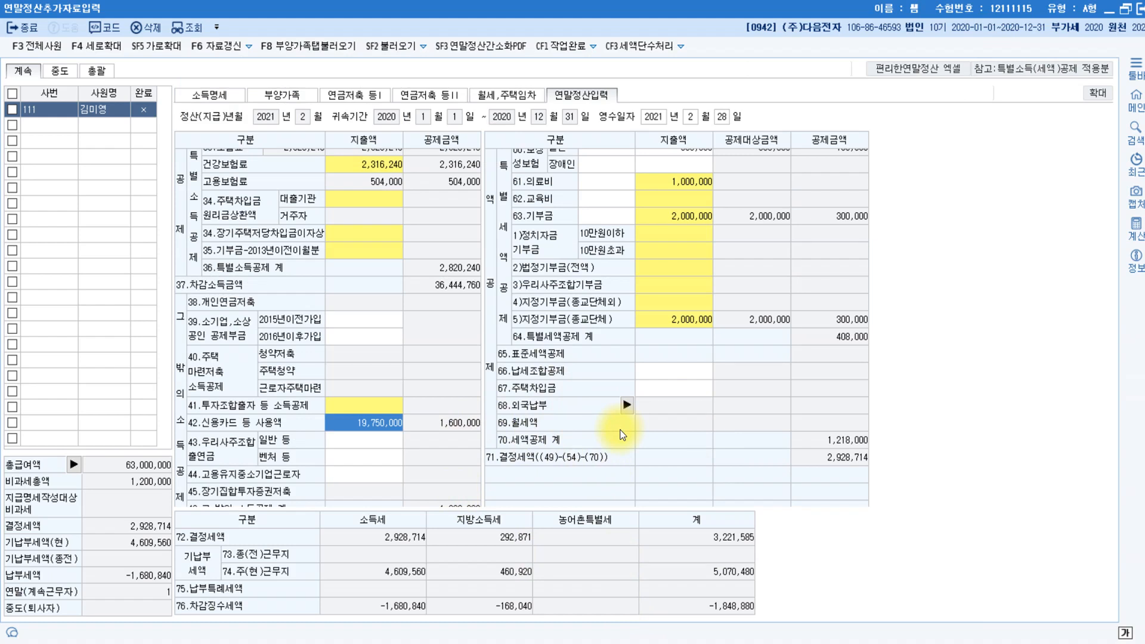
key(alt+Tab)
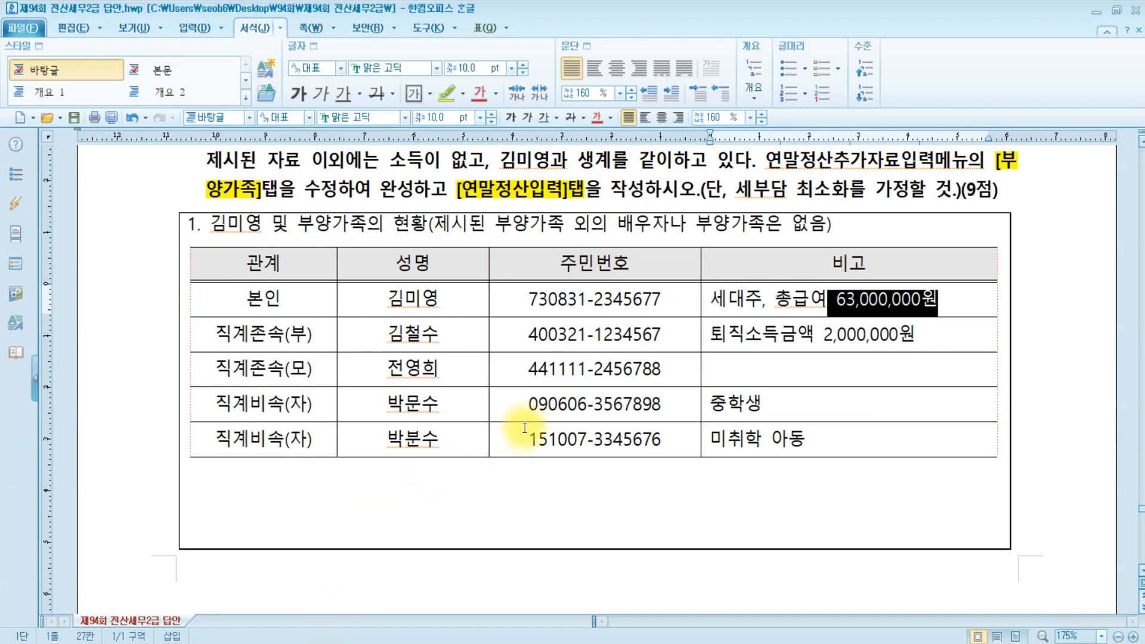
scroll(525, 427, up, 7)
scroll(641, 412, down, 7)
drag(706, 332, 946, 332)
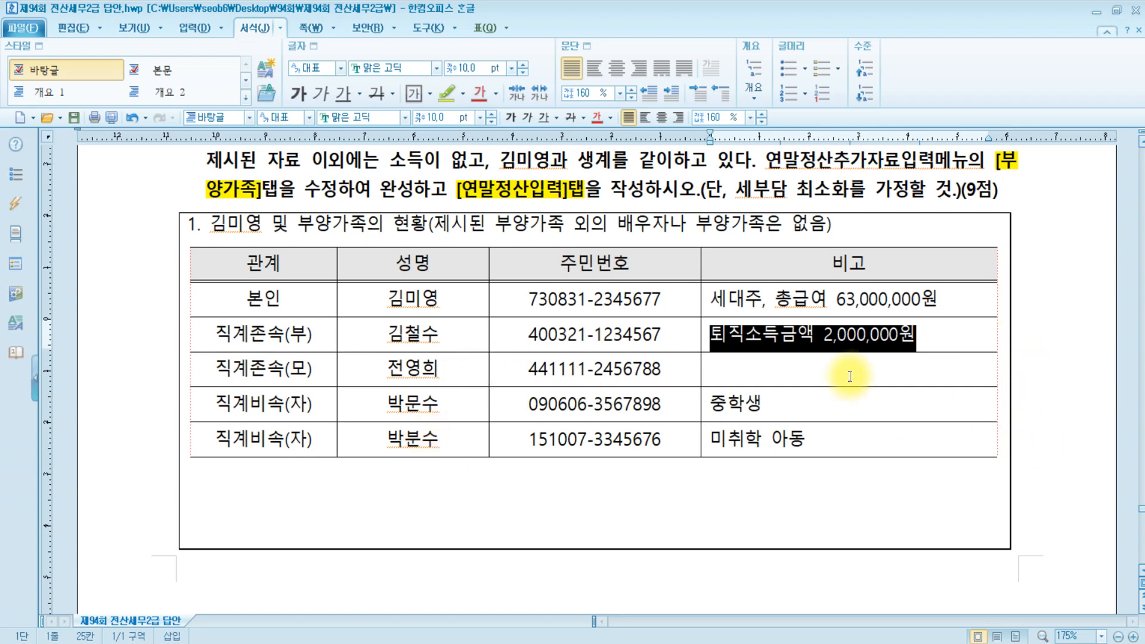
click(797, 376)
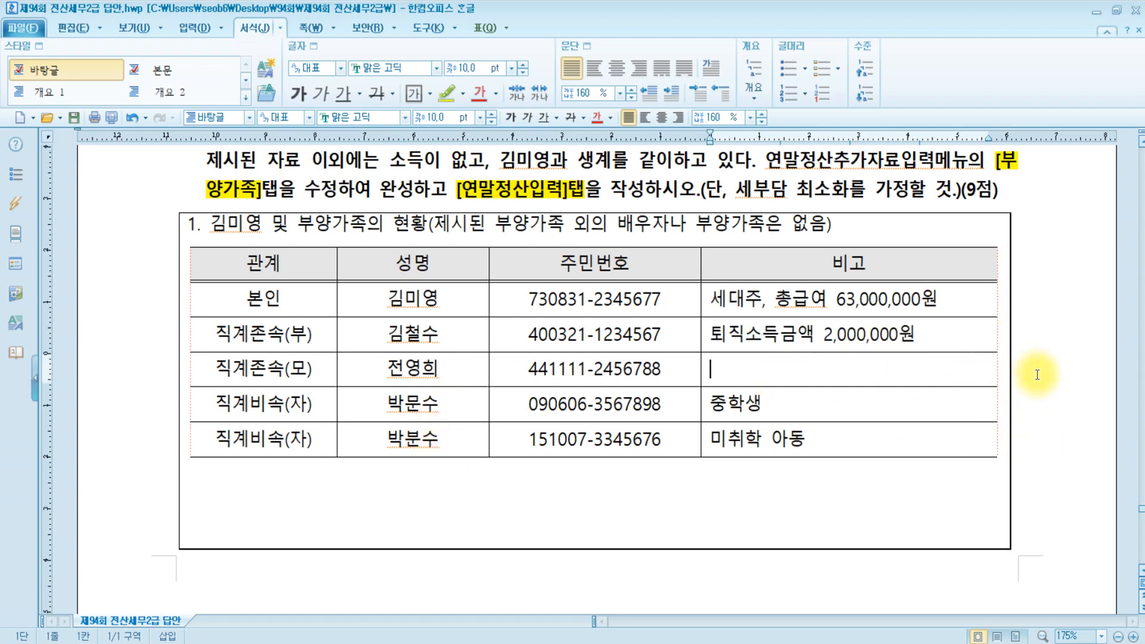
click(549, 370)
click(810, 365)
key(alt+Tab)
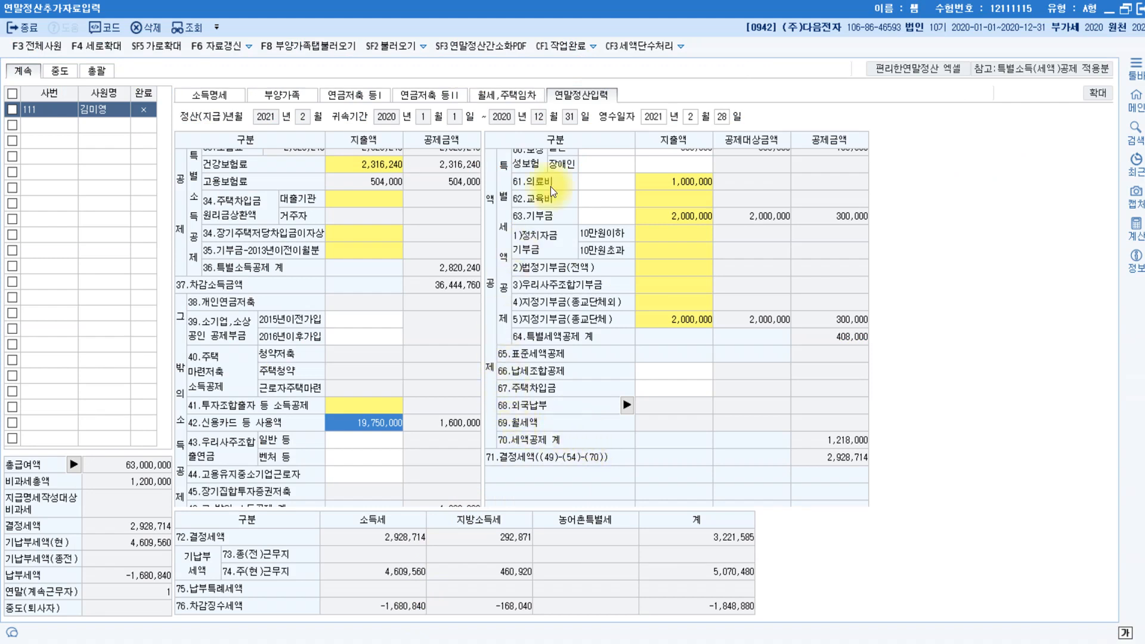
click(688, 186)
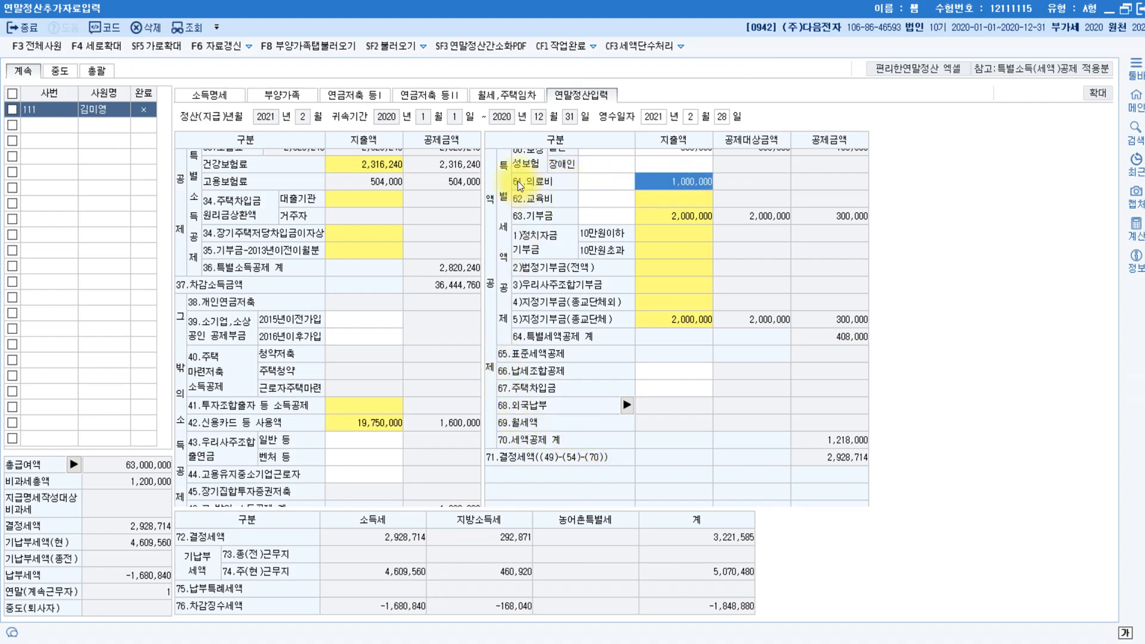
scroll(806, 251, up, 3)
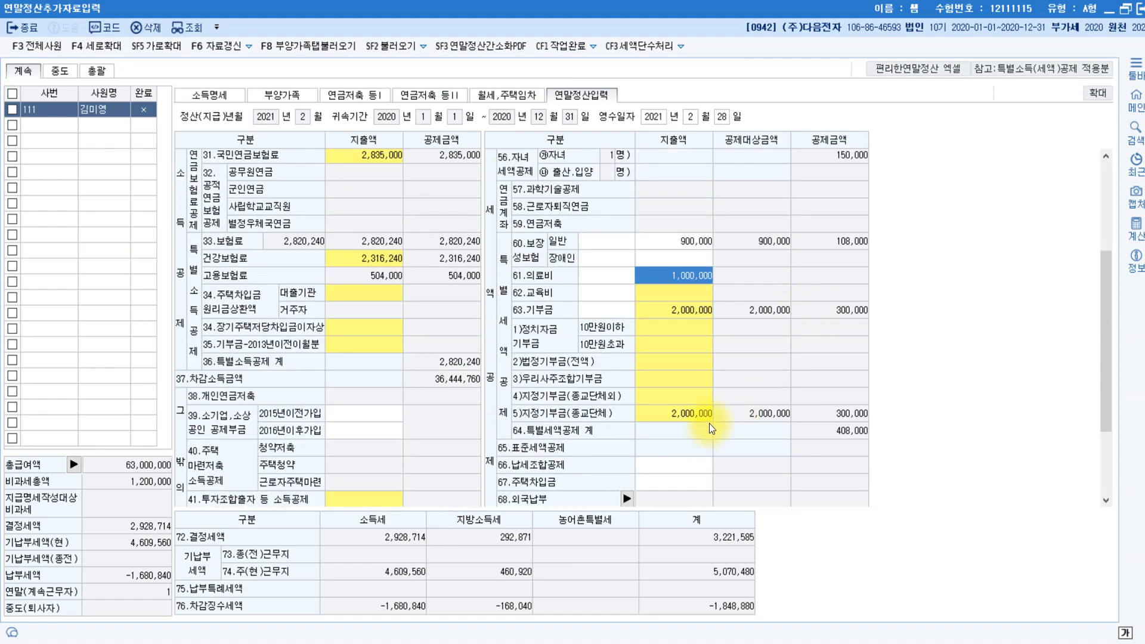
double_click(680, 276)
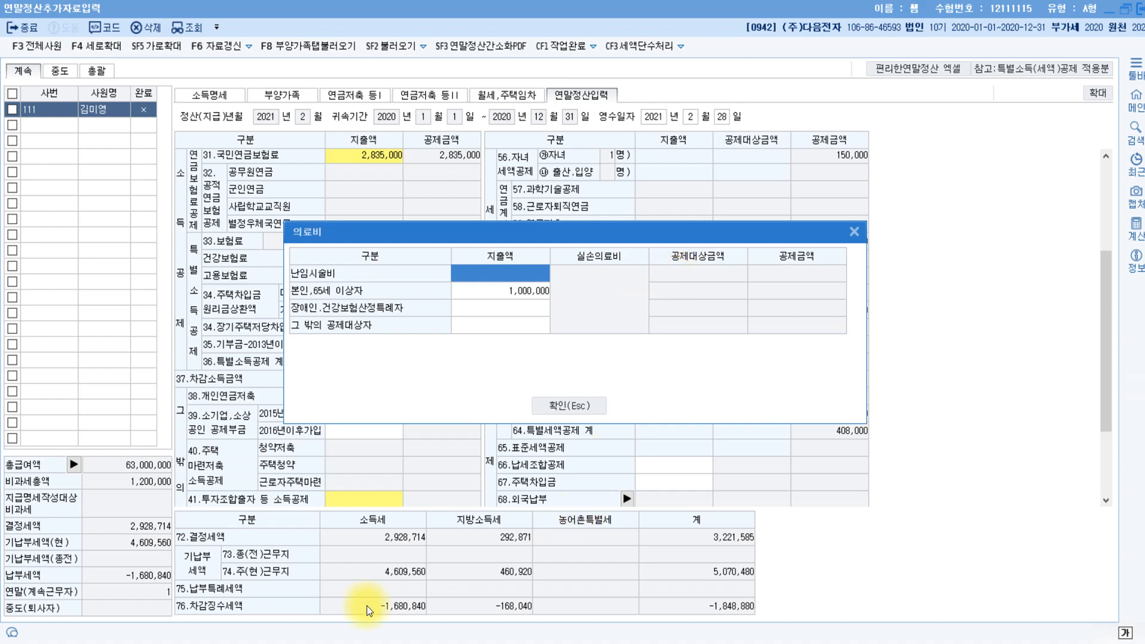
mouse_move(334, 639)
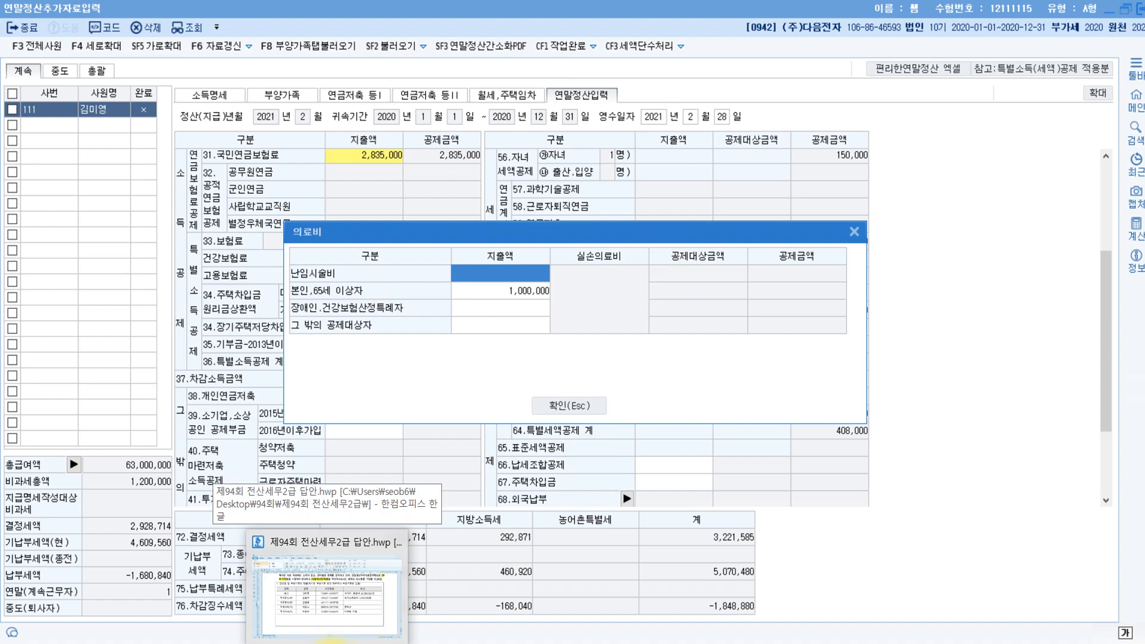
click(588, 407)
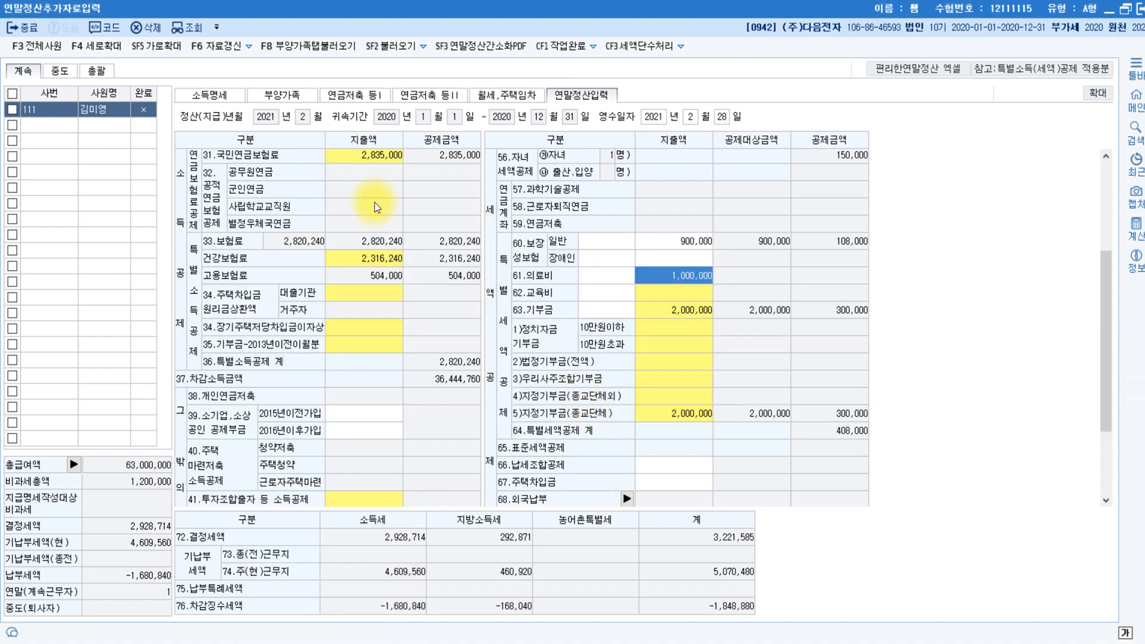
click(284, 95)
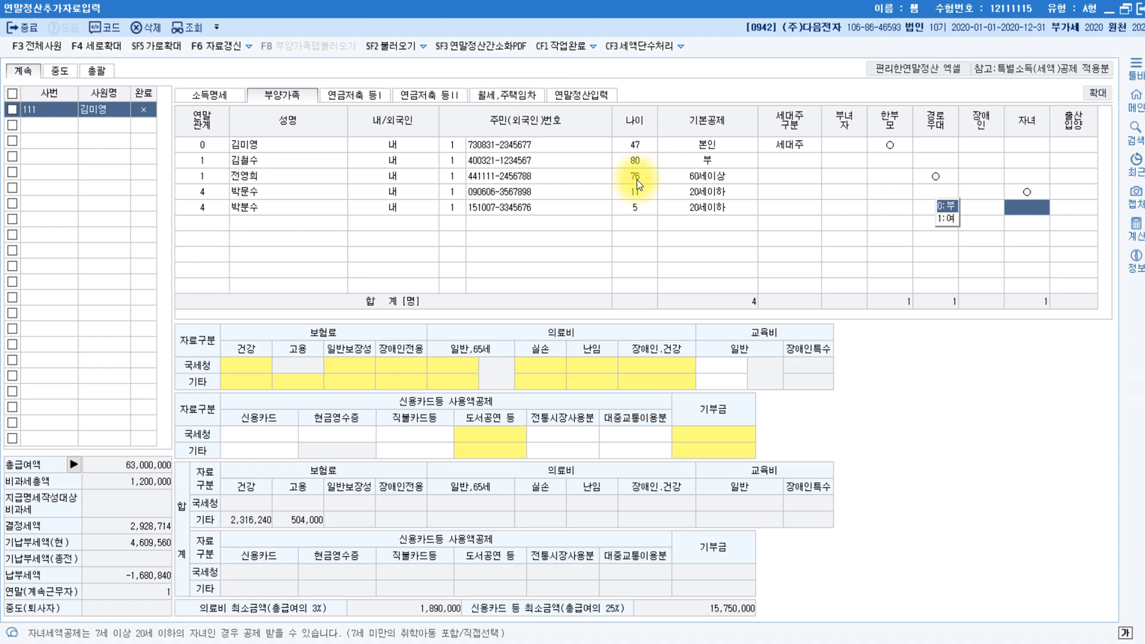
click(574, 94)
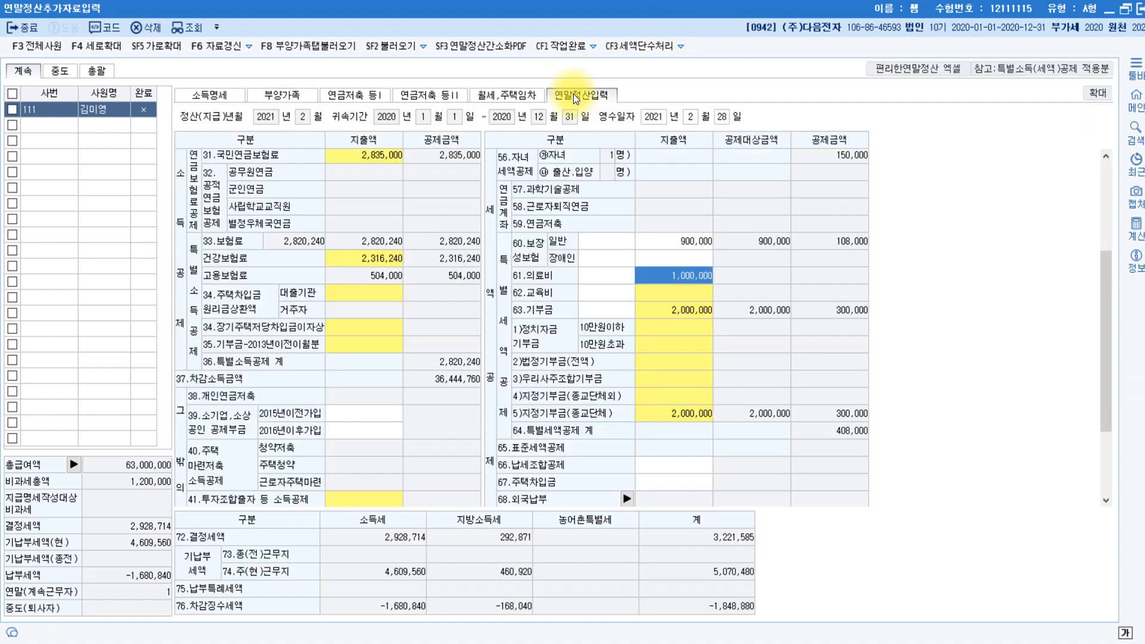
Change the 본인,65세 이상자 medical expense to 1,600,000 in the 의료비 breakdown.
click(678, 279)
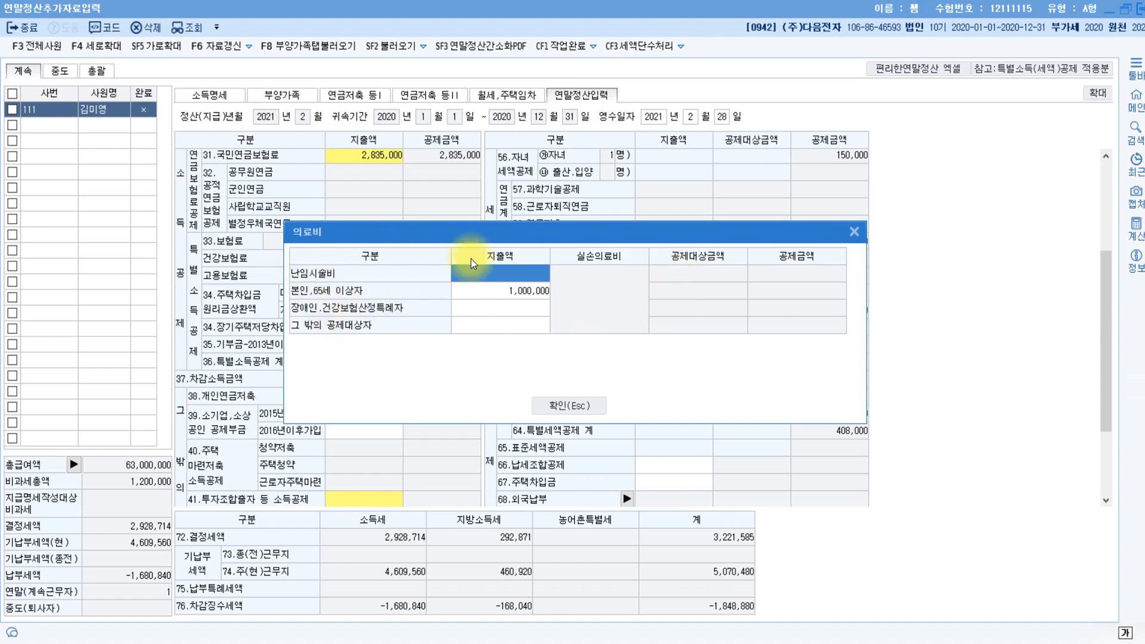
click(506, 290)
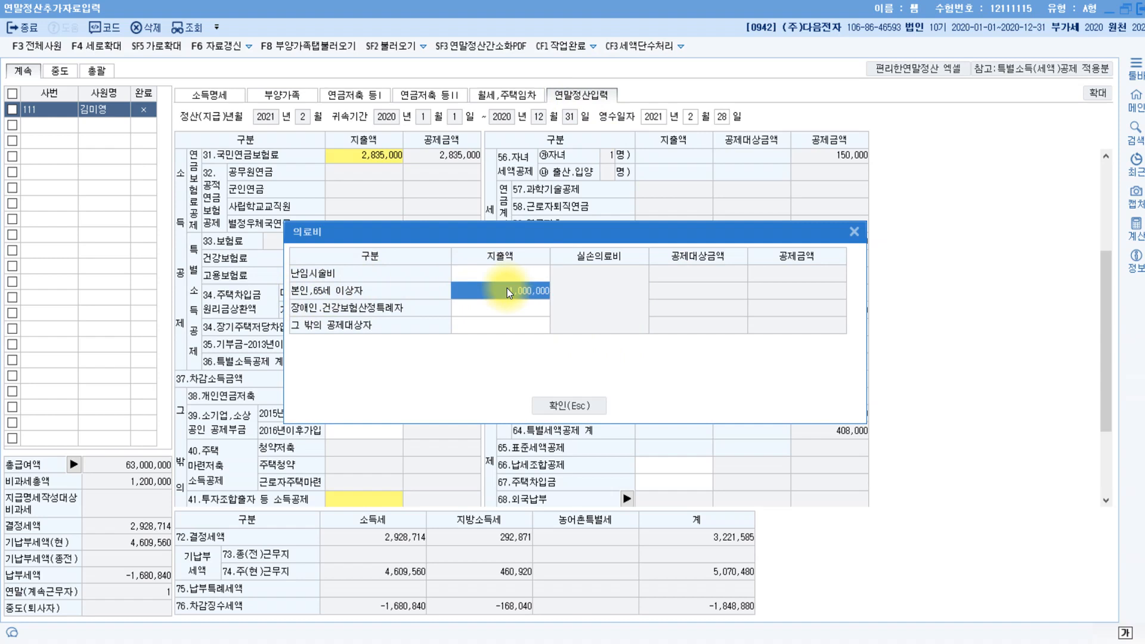
text(1,6)
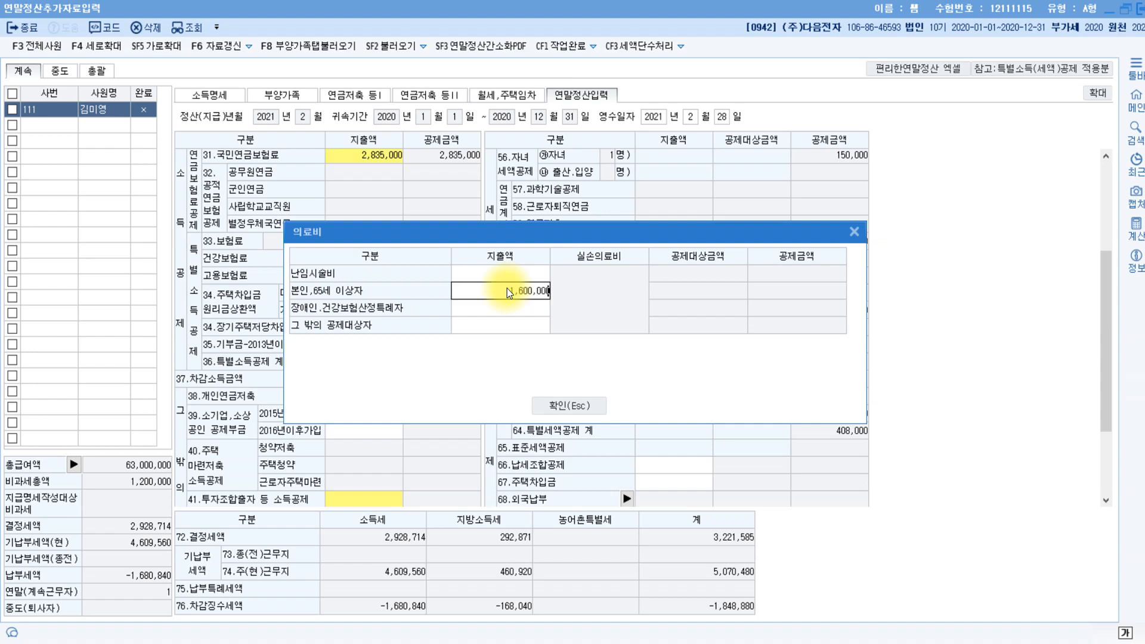
text(00,000)
key(Return)
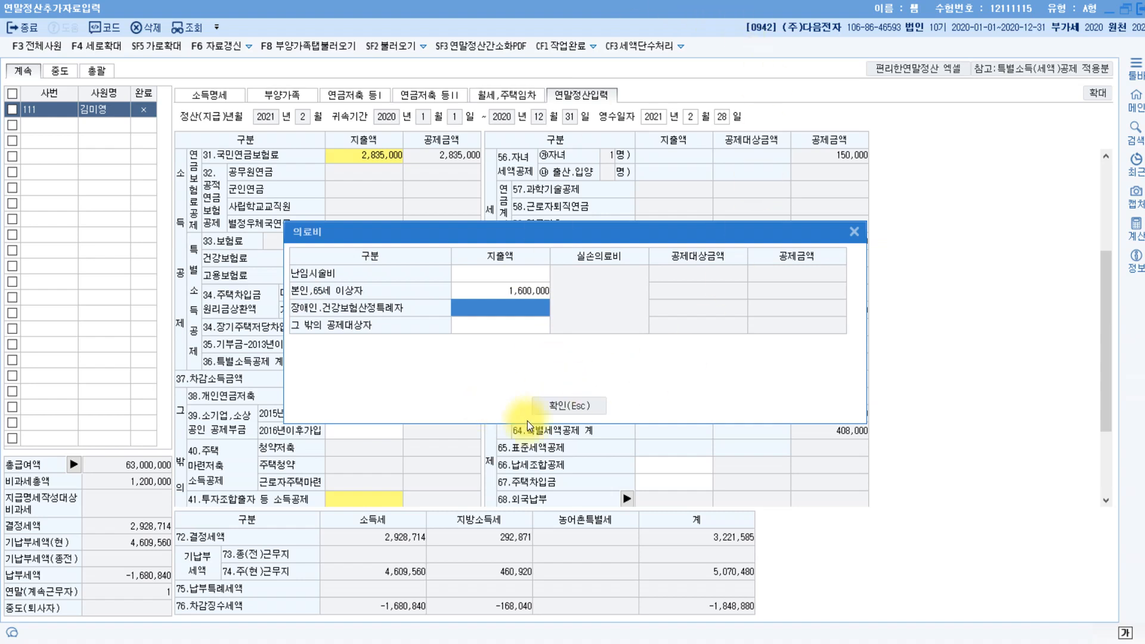
click(566, 406)
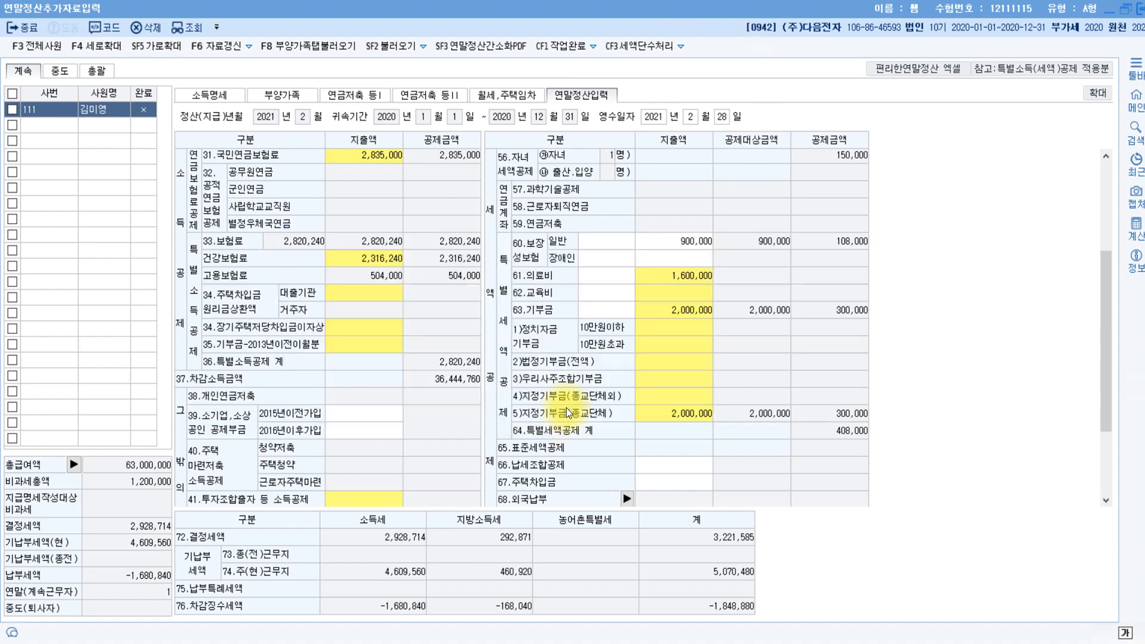
click(682, 387)
Add 200,000 as the non-religious current-year donation (종교단체외 당해기부금).
click(681, 387)
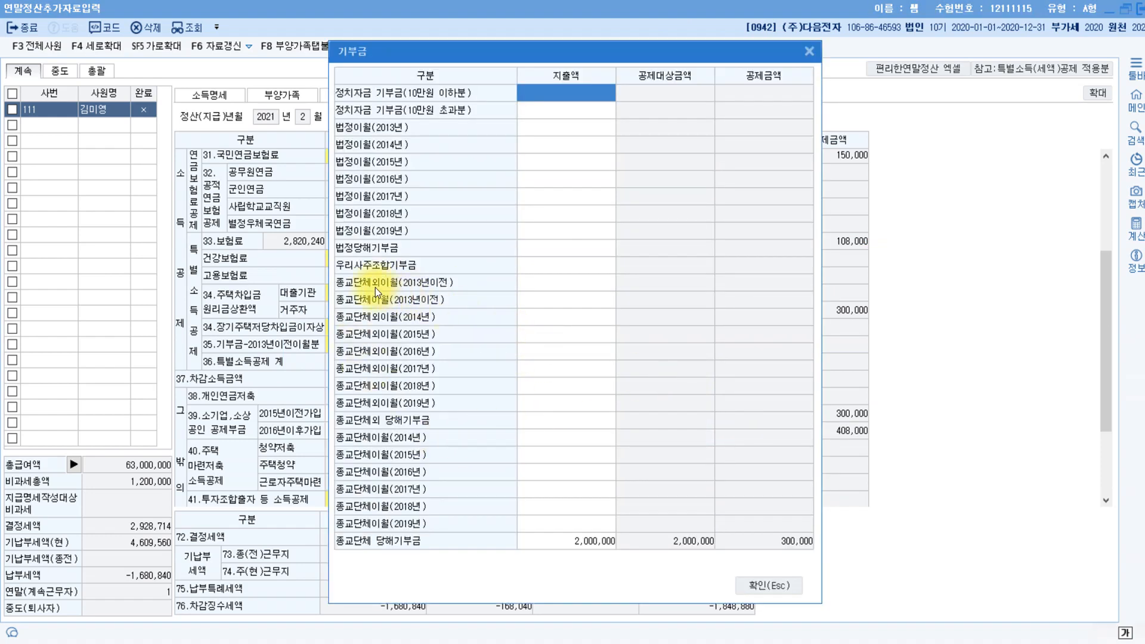
click(553, 420)
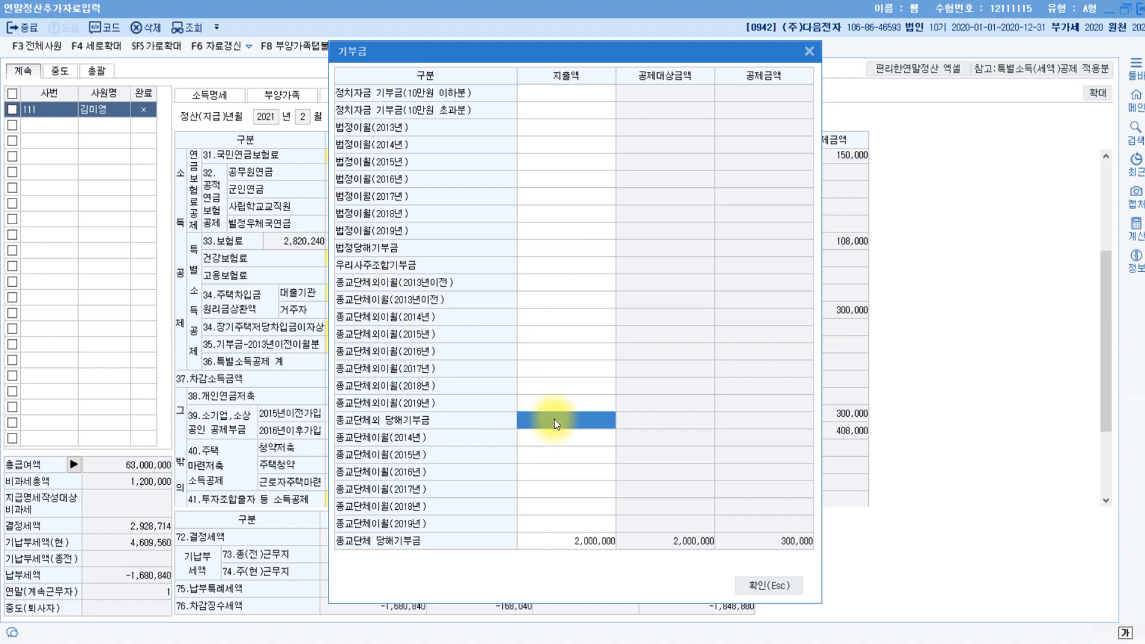
text(2000000)
key(Return)
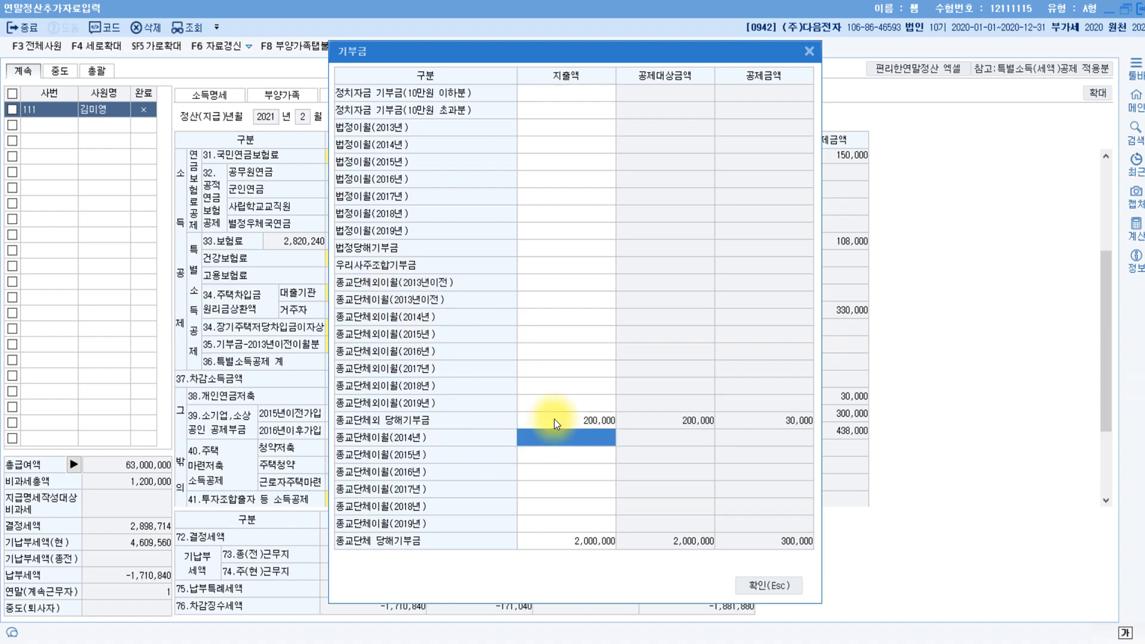
click(769, 584)
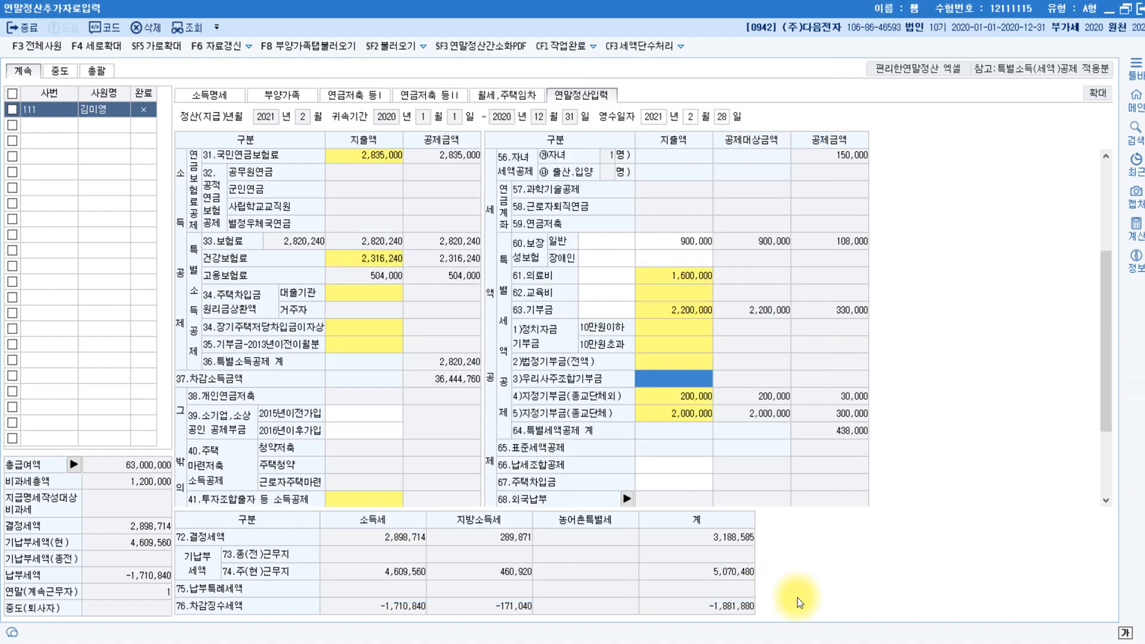
In the card-usage breakdown, enter 4,000,000 for 전통시장사용분 and 5,000,000 for 직불/선불카드.
scroll(210, 405, down, 3)
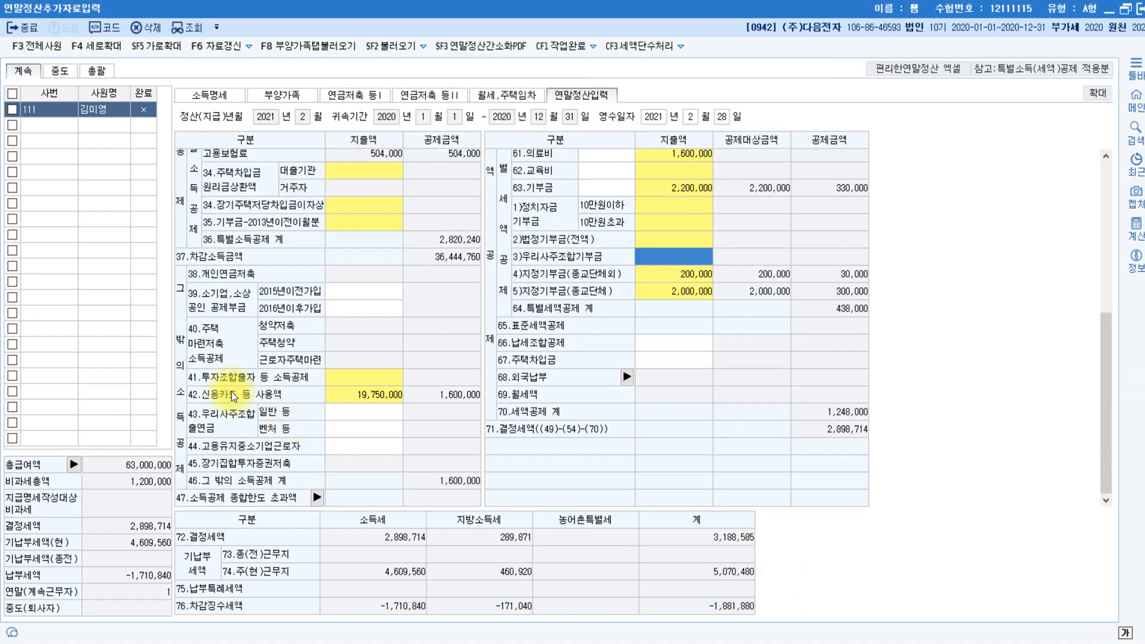
click(357, 395)
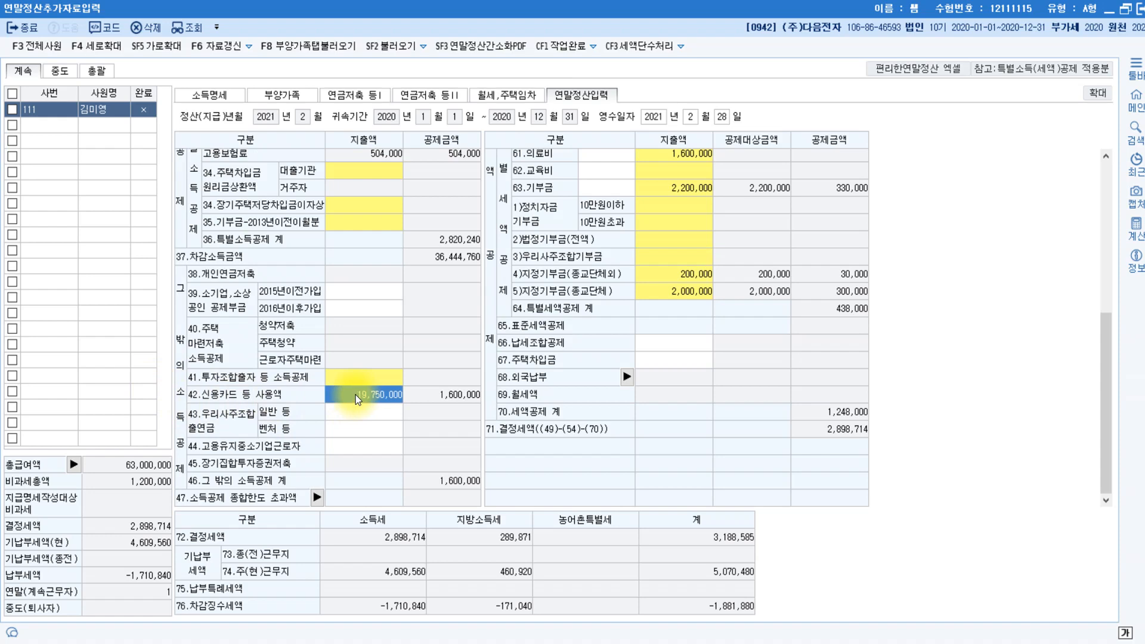
click(356, 395)
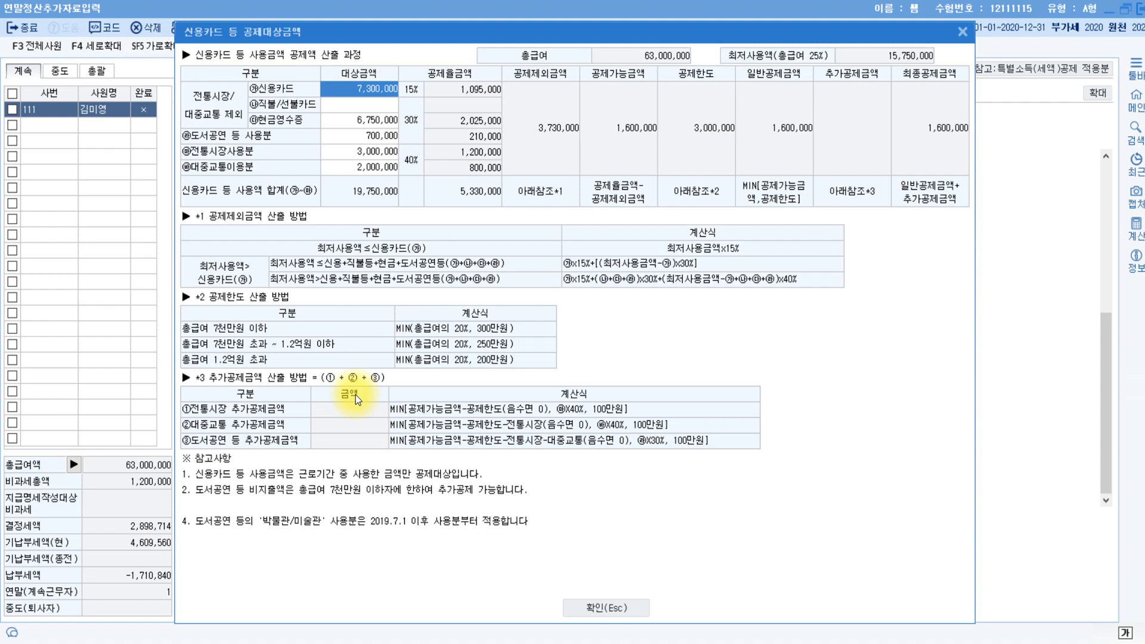
click(349, 111)
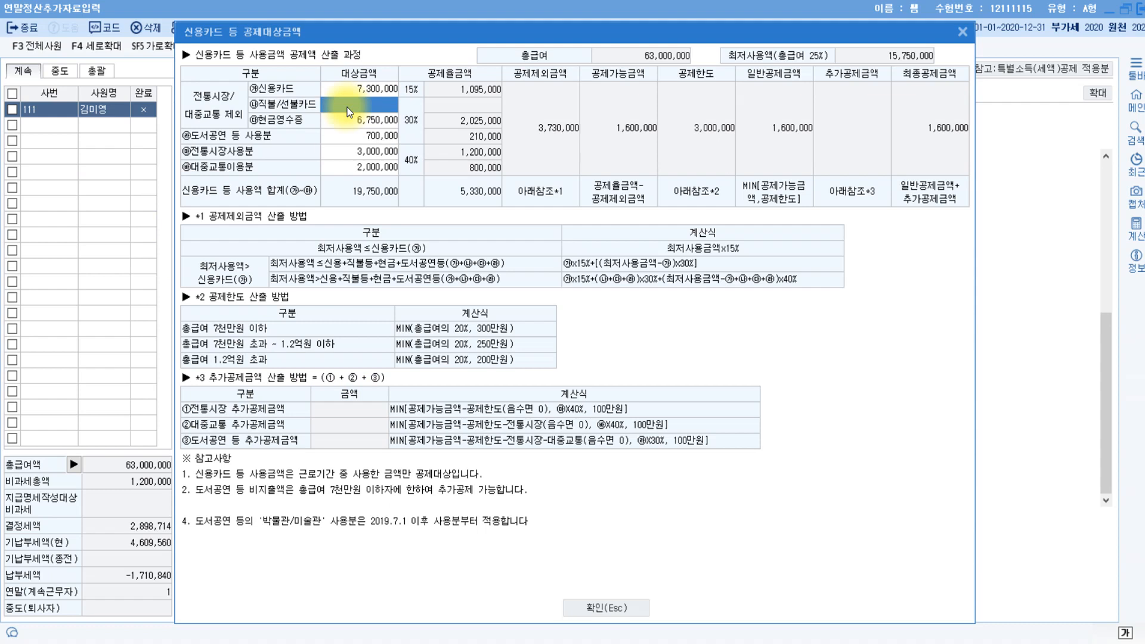
click(360, 152)
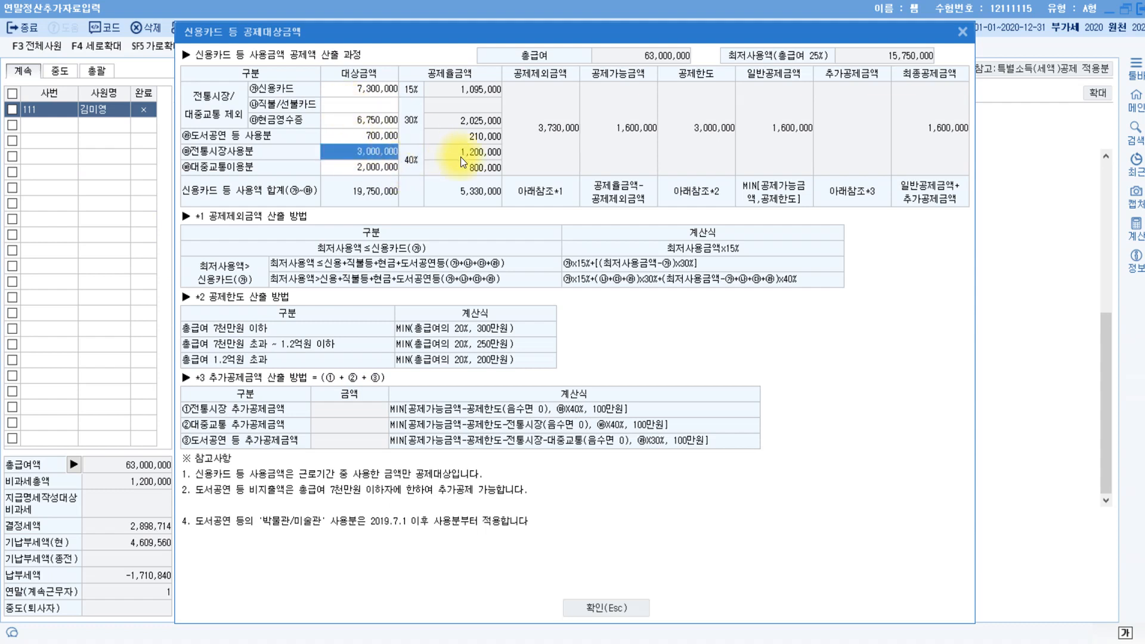
text(4000000)
key(Return)
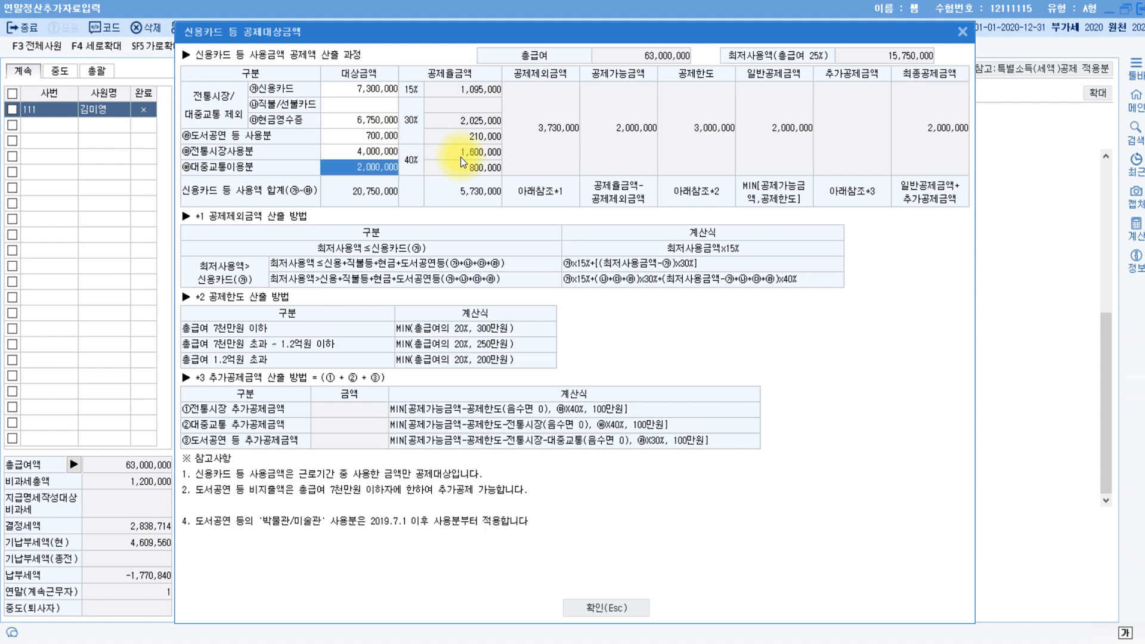
click(358, 107)
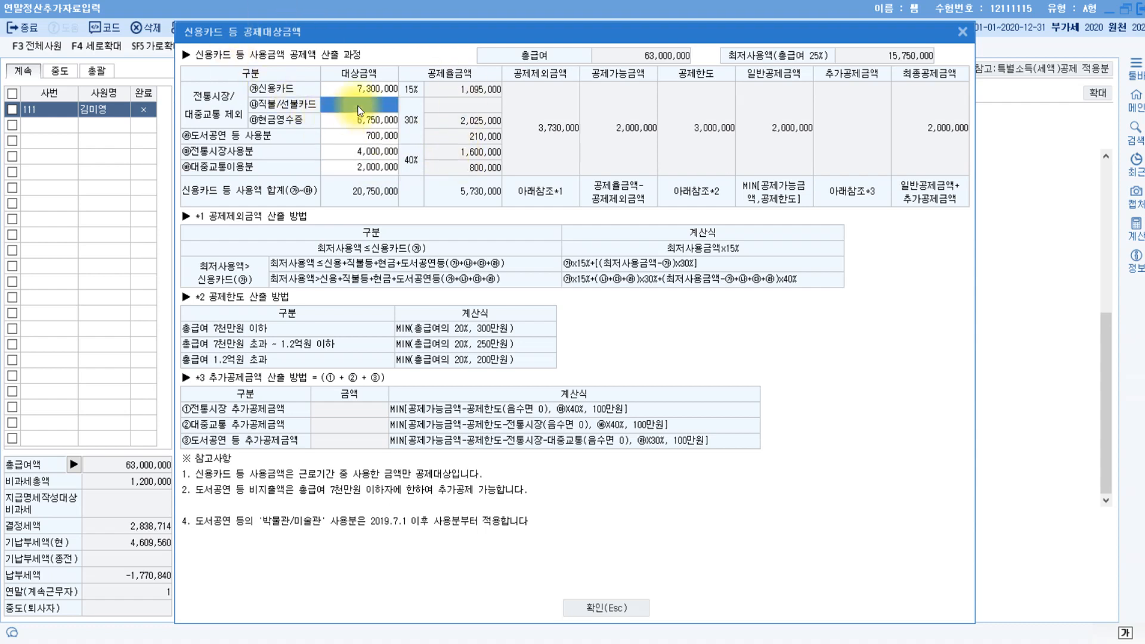
text(5000000)
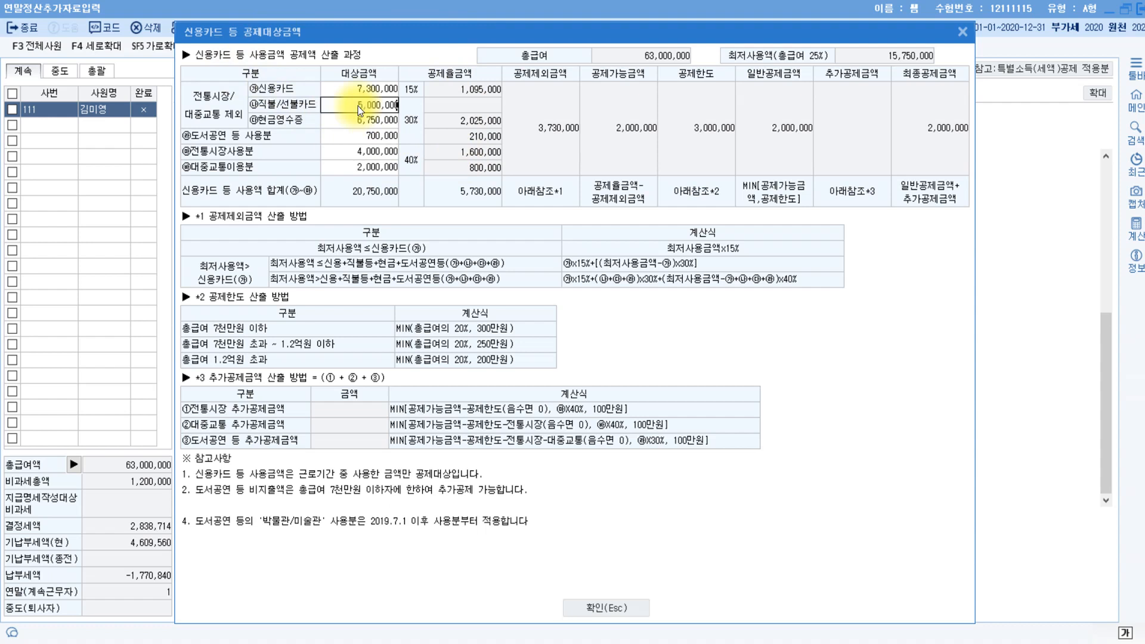
key(Return)
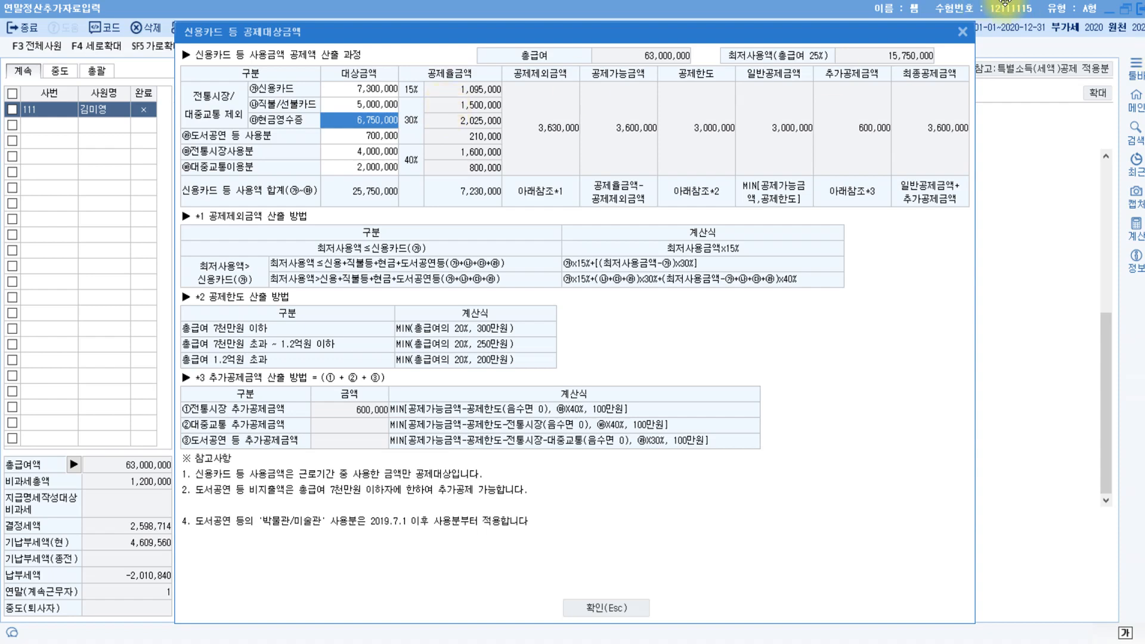
click(612, 612)
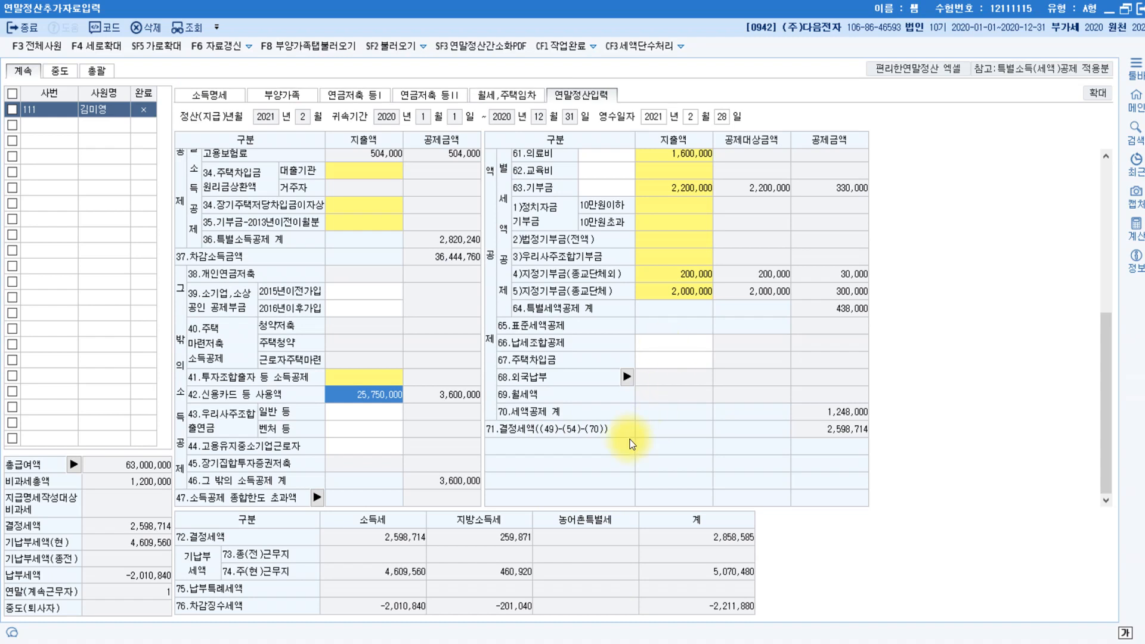
Enter 1,050,000 of 초중고 tuition in the education expense breakdown and close both popups.
click(682, 170)
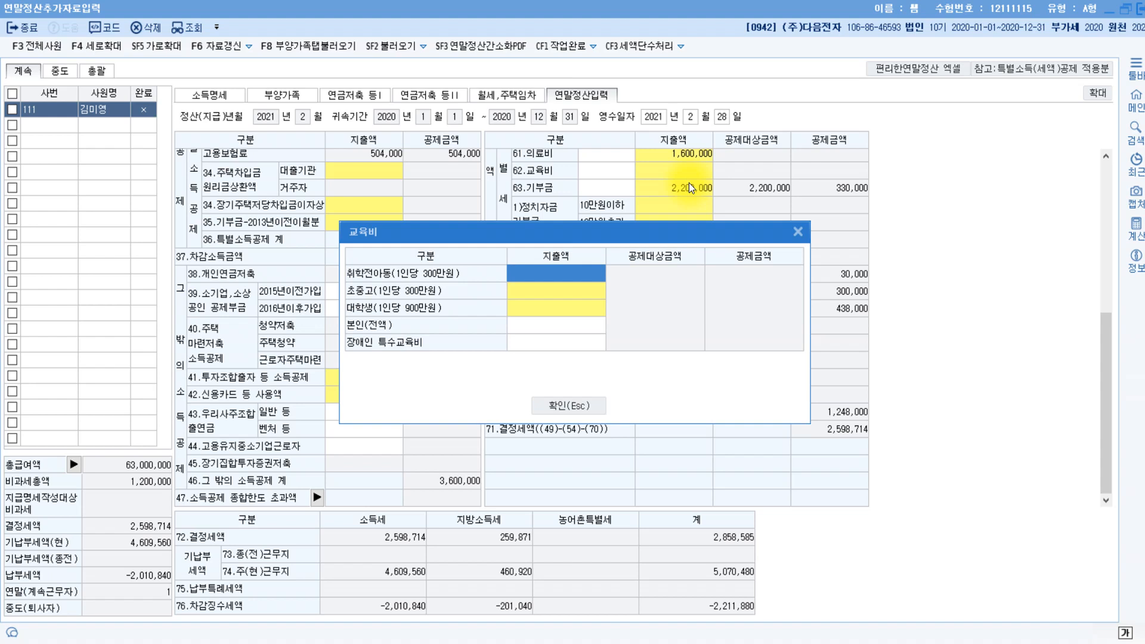
click(566, 294)
click(567, 293)
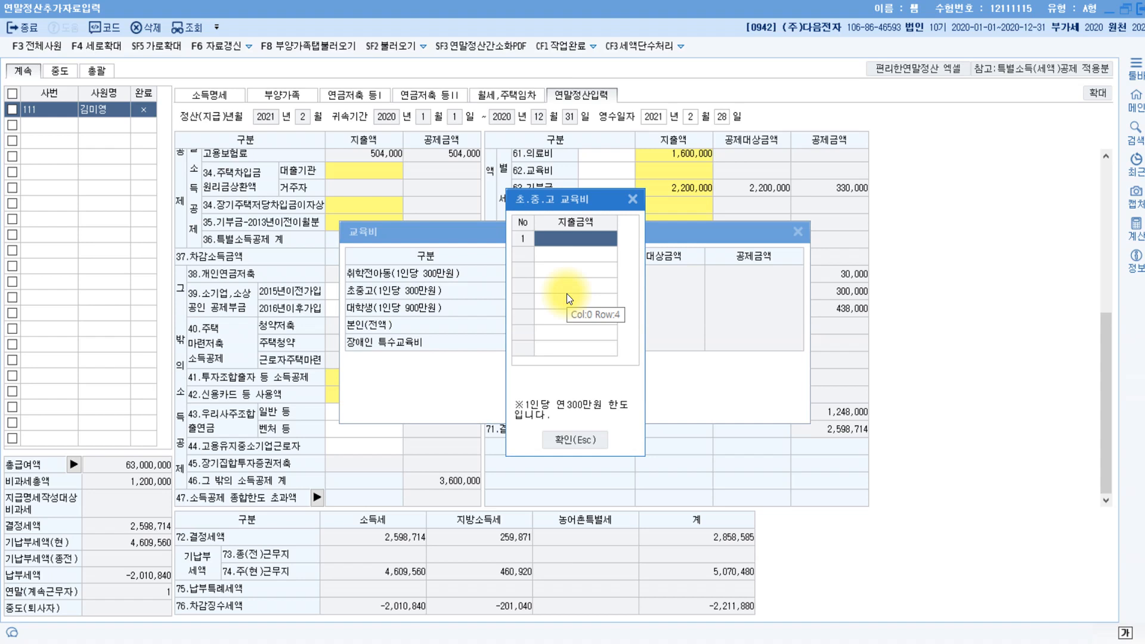
text(1050000)
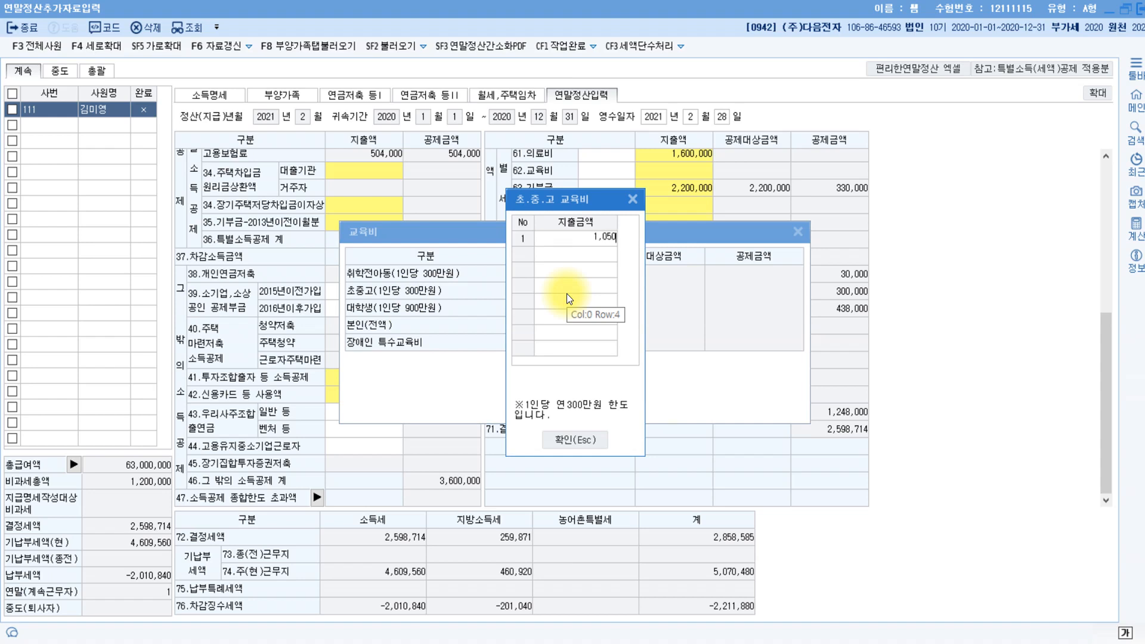
key(Return)
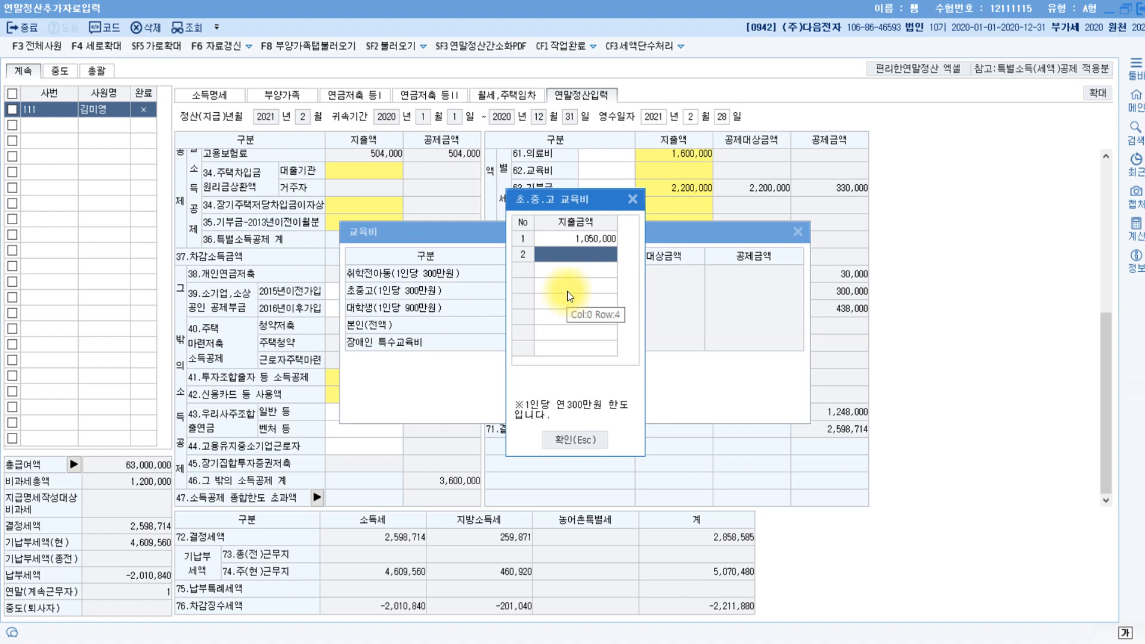
click(572, 441)
click(603, 406)
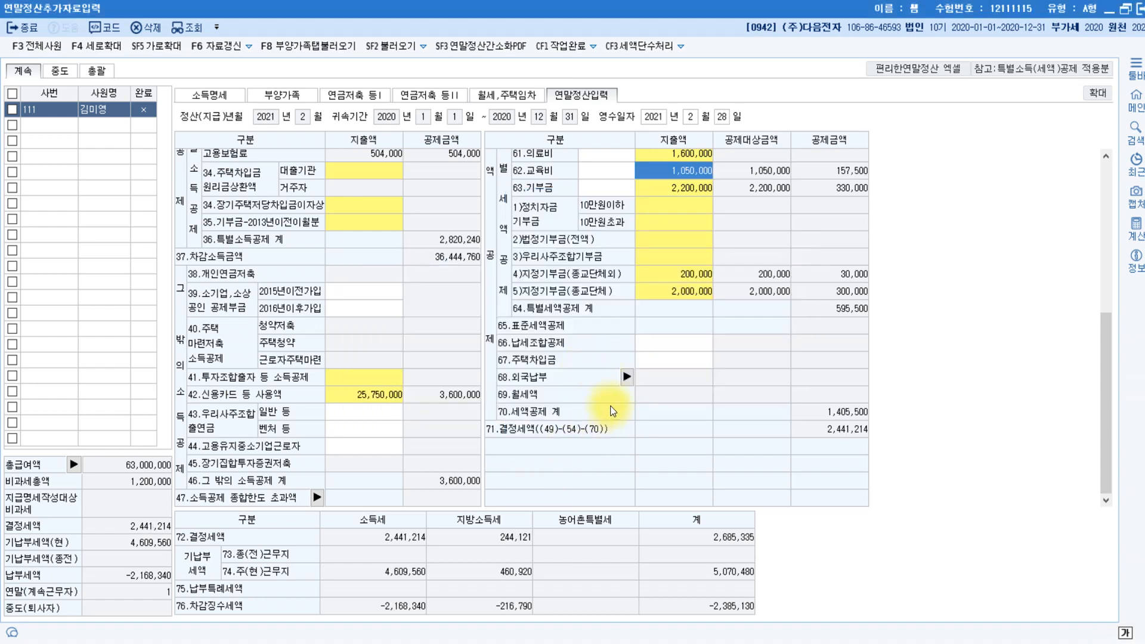
Add 850,000 of 그 밖의 공제대상자 medical expenses in the 61.의료비 breakdown.
scroll(663, 194, up, 3)
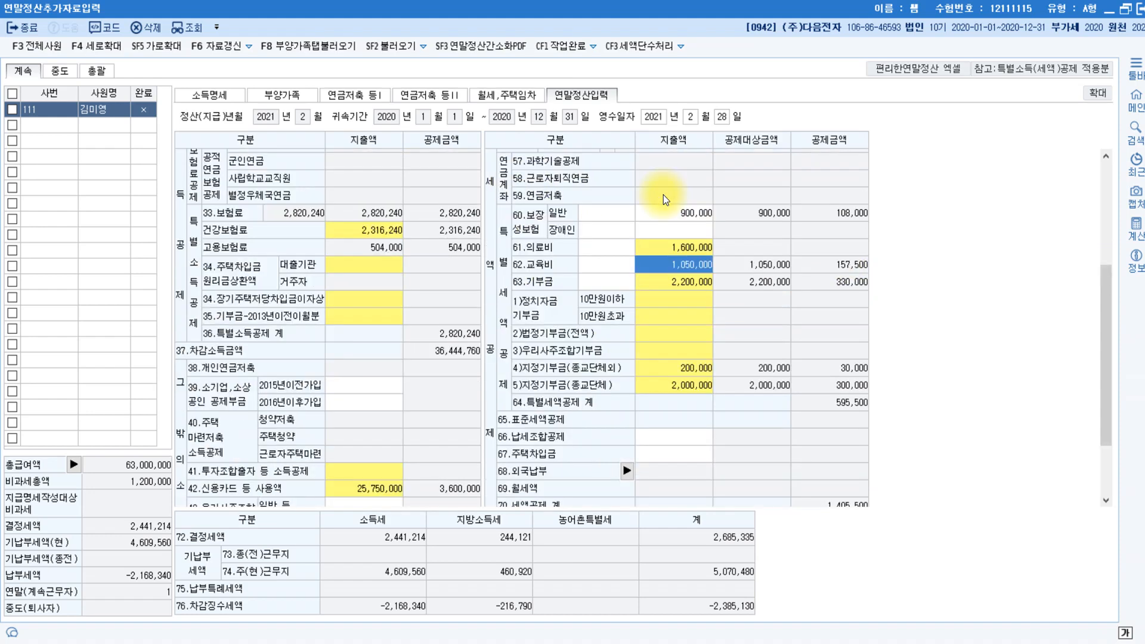
click(681, 249)
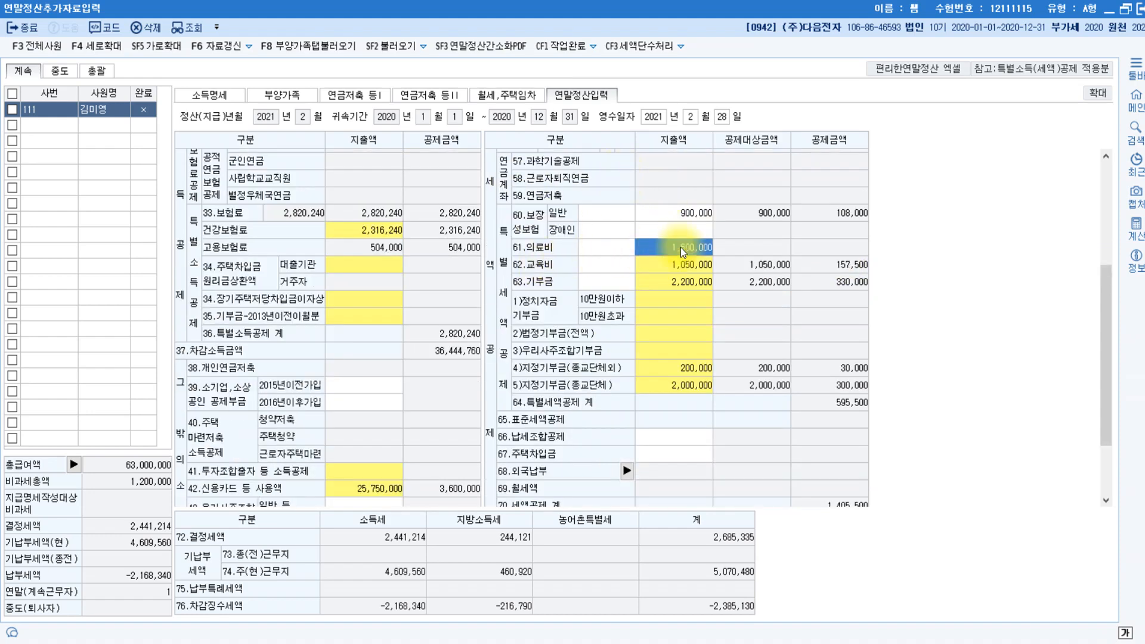
click(681, 247)
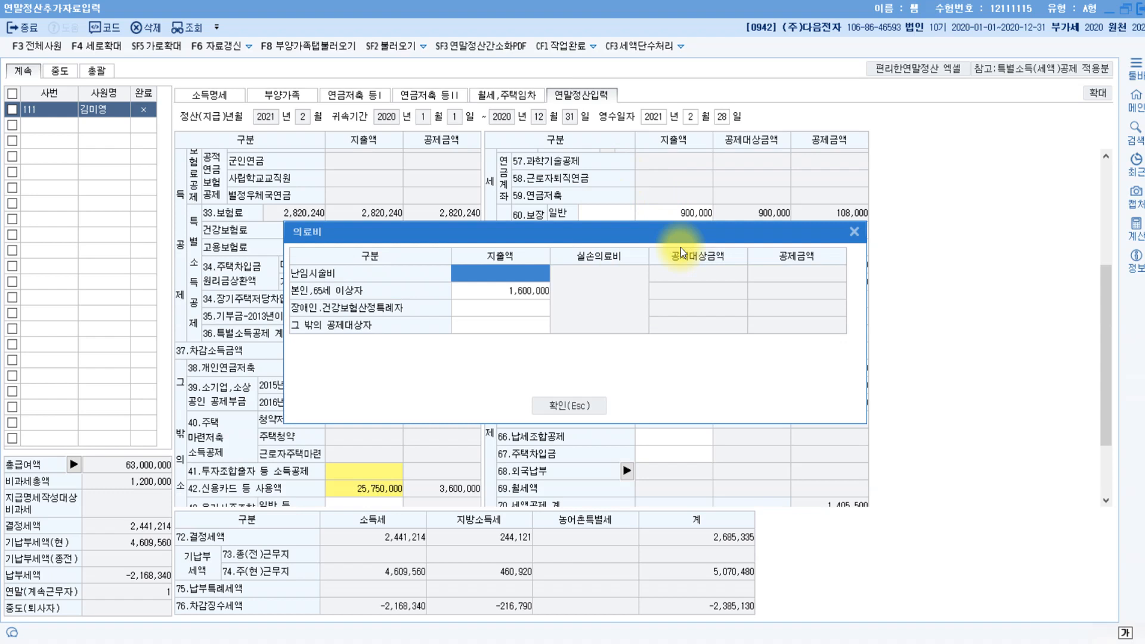
click(502, 323)
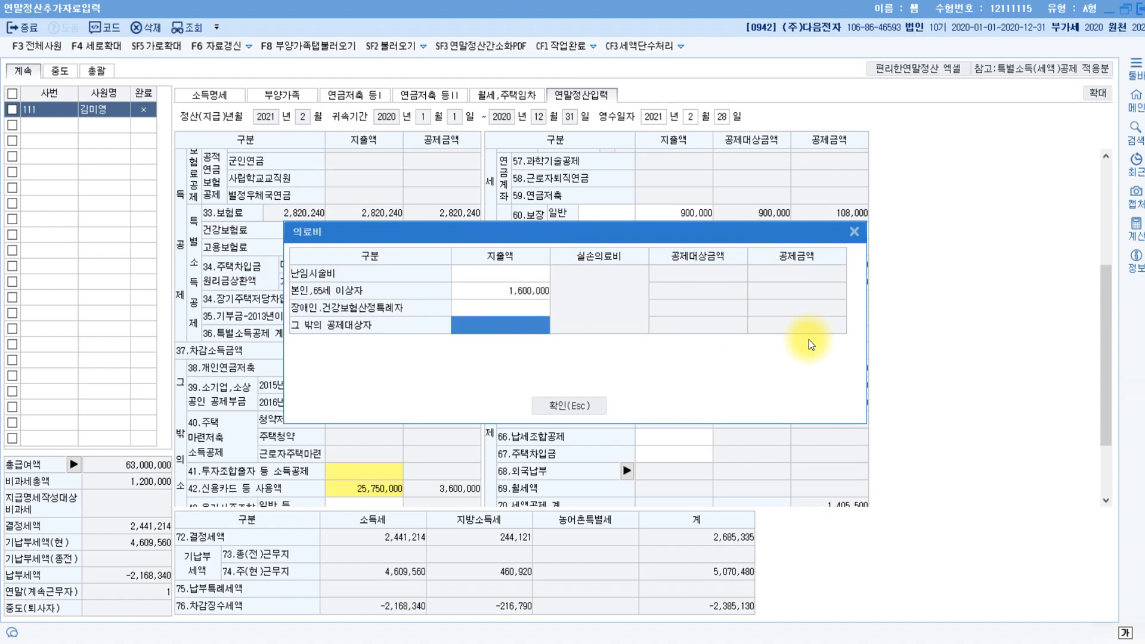
text(8500000)
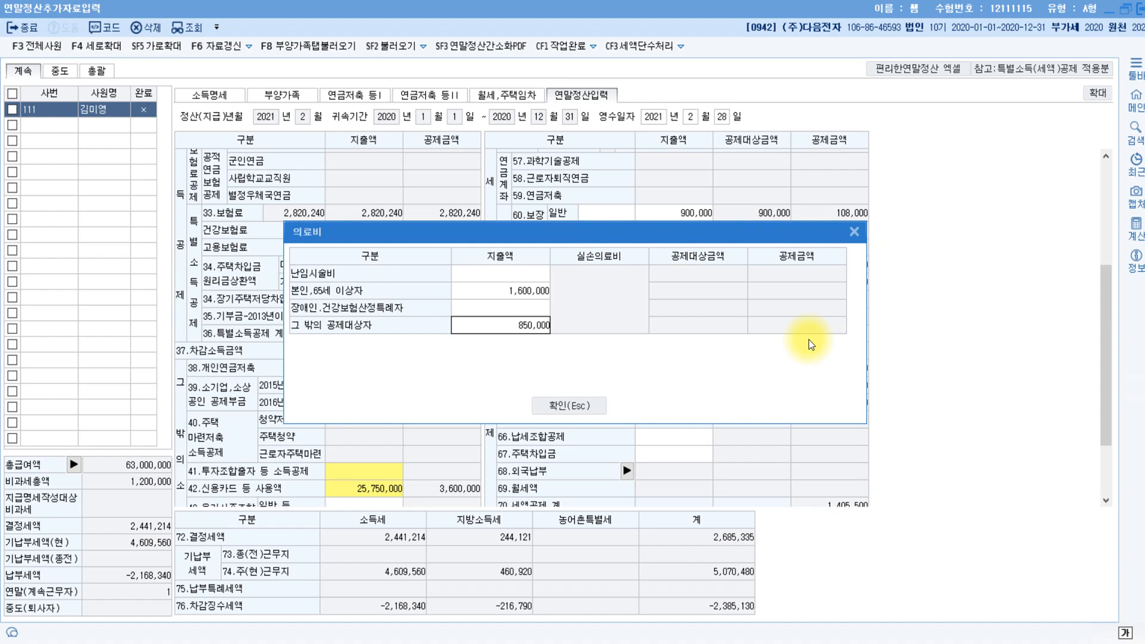
key(Return)
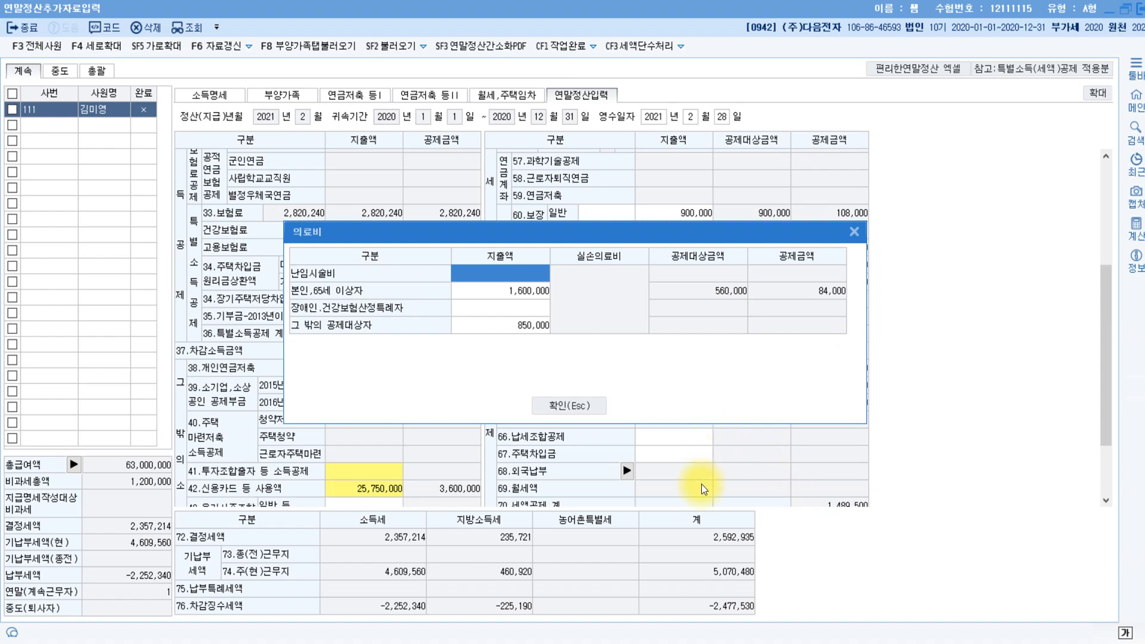
click(574, 403)
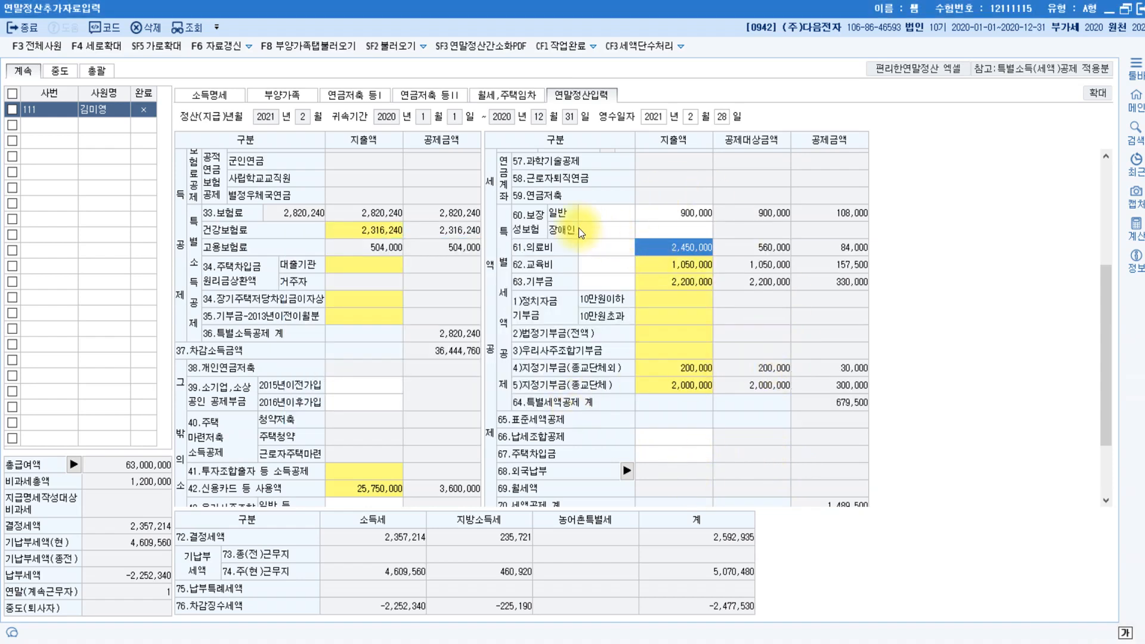
Change the 60.보장성보험 일반 premium to 1,080,000.
click(699, 214)
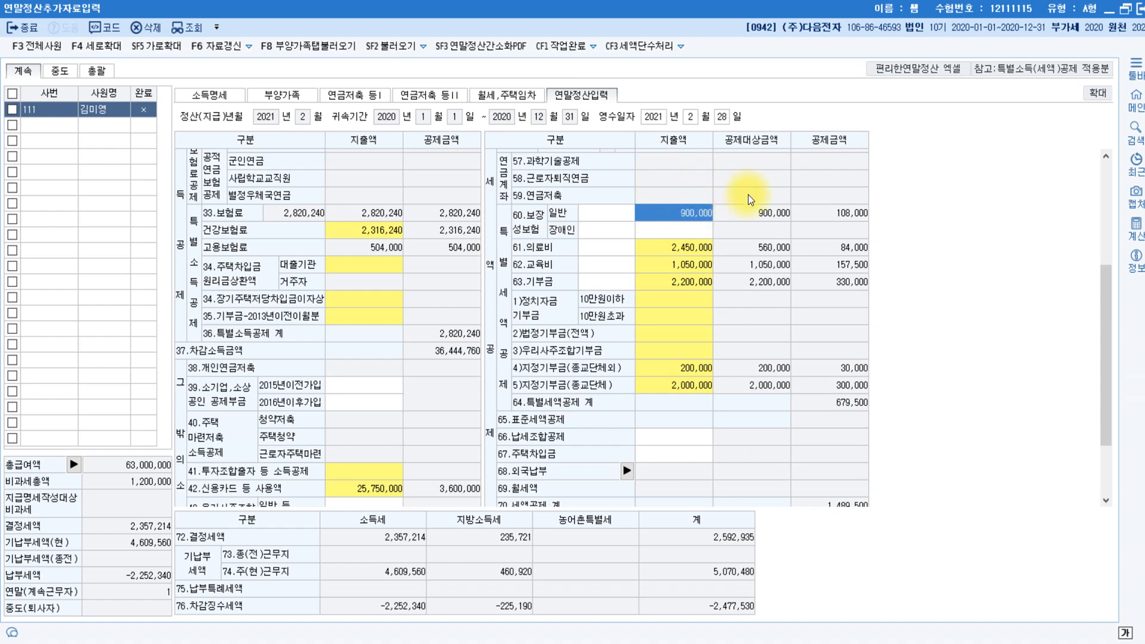
text(1080000)
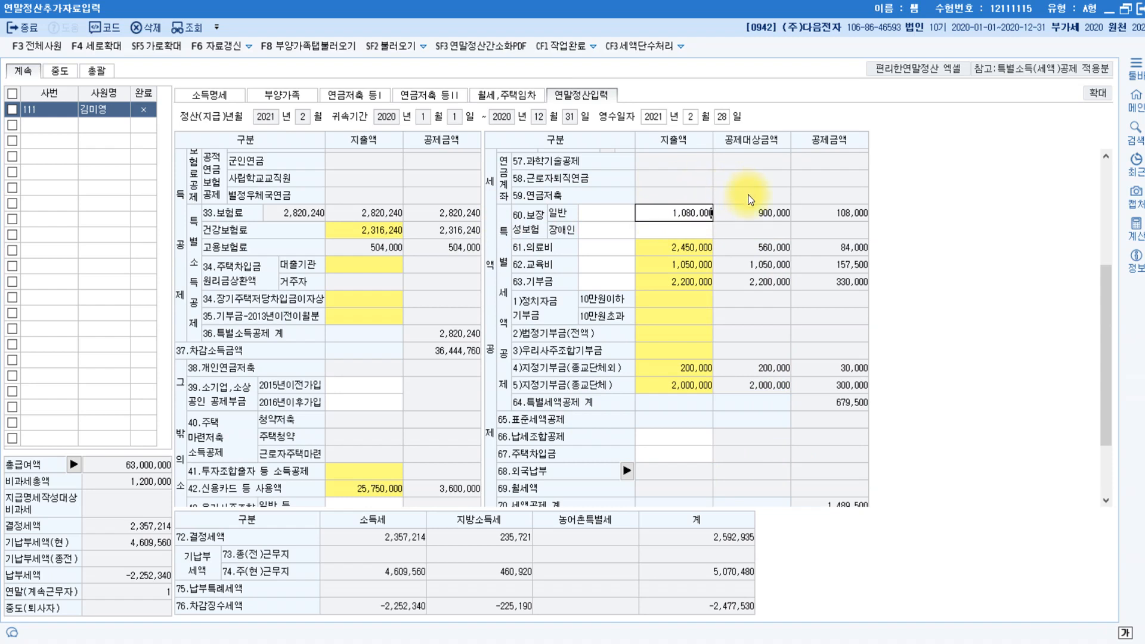
key(Return)
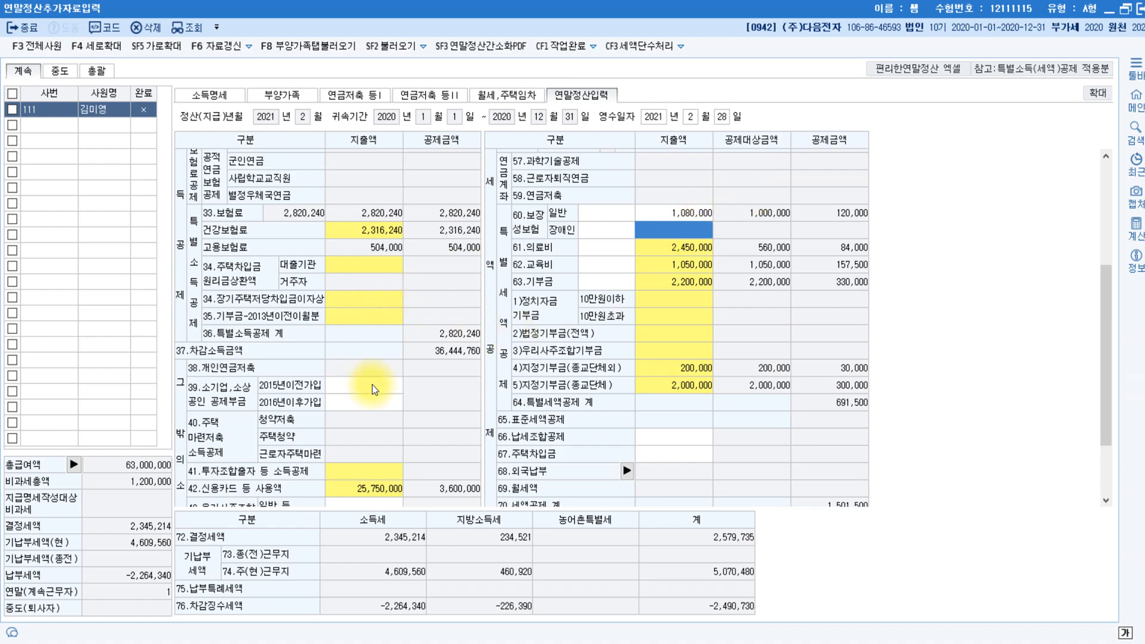
scroll(372, 385, down, 2)
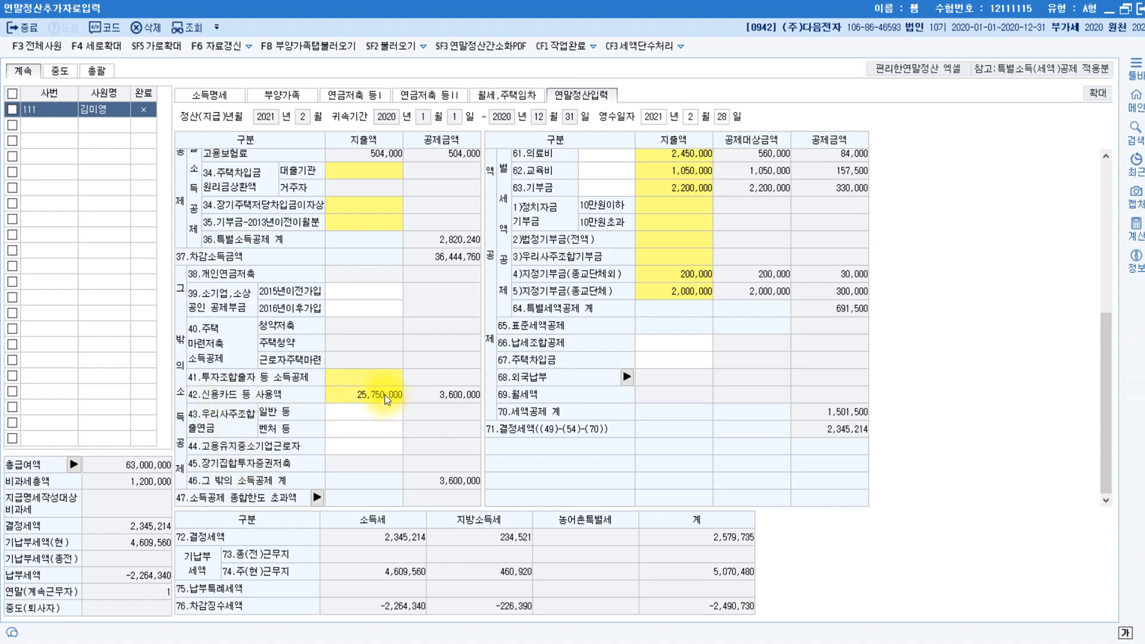
Change the 도서공연 card usage to 950,000, bringing card use to 26,000,000 with a 3,675,000 deduction.
click(384, 395)
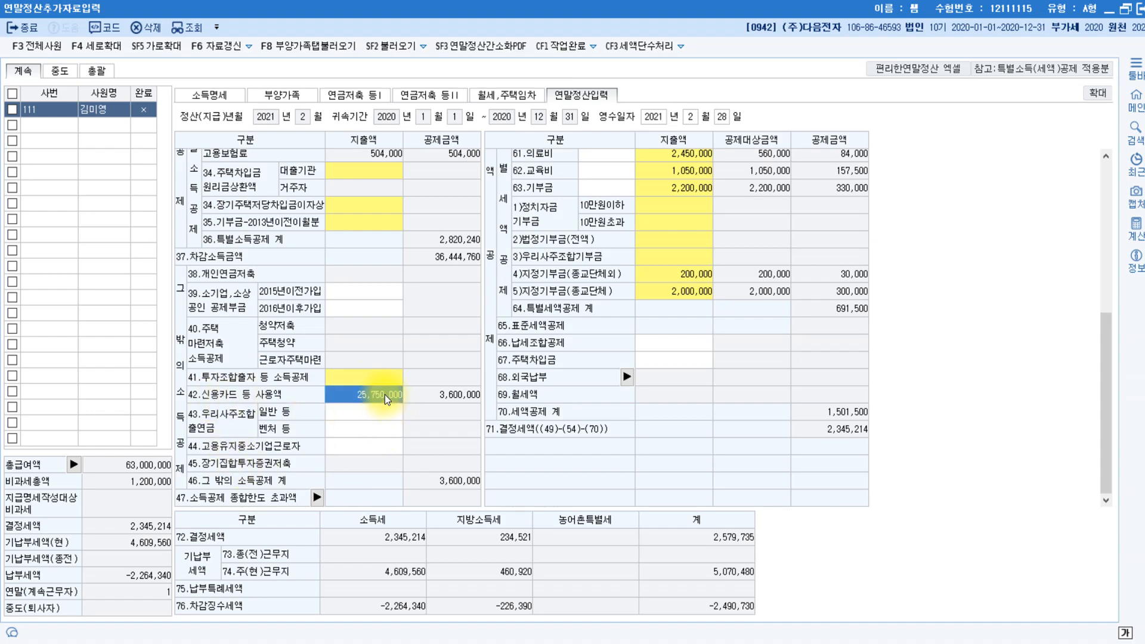
double_click(385, 395)
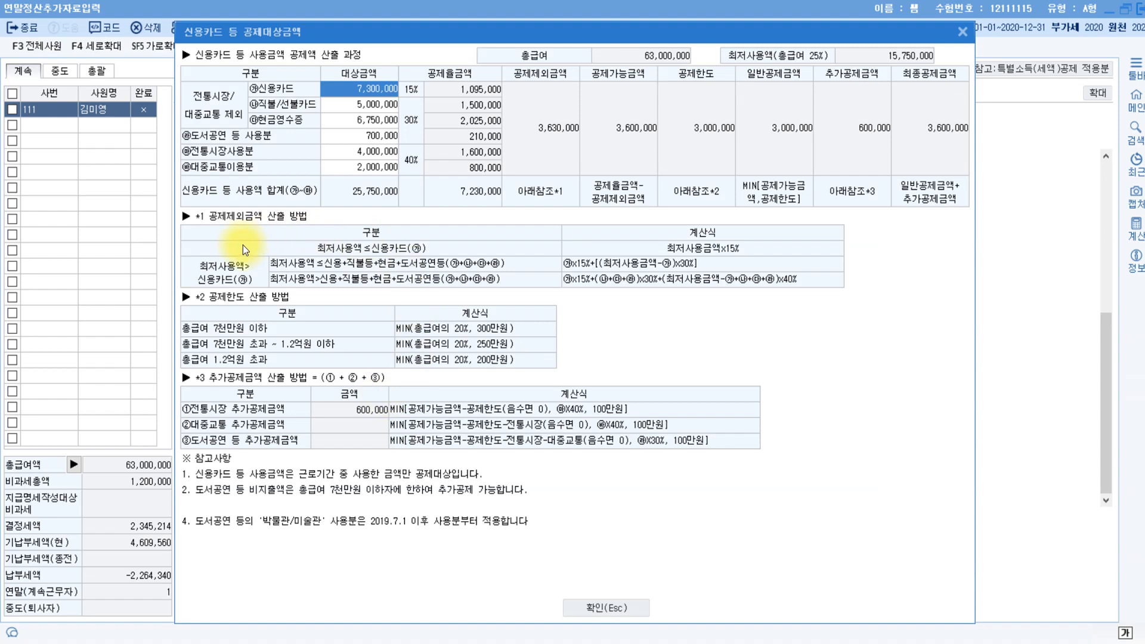
click(379, 139)
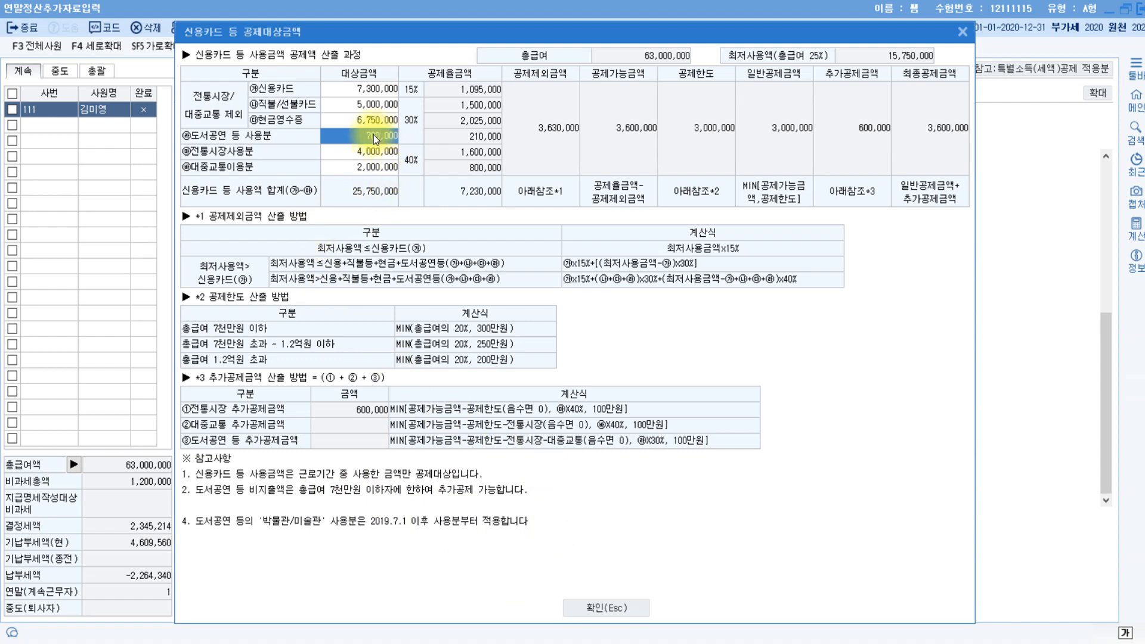
text(950,000)
key(Return)
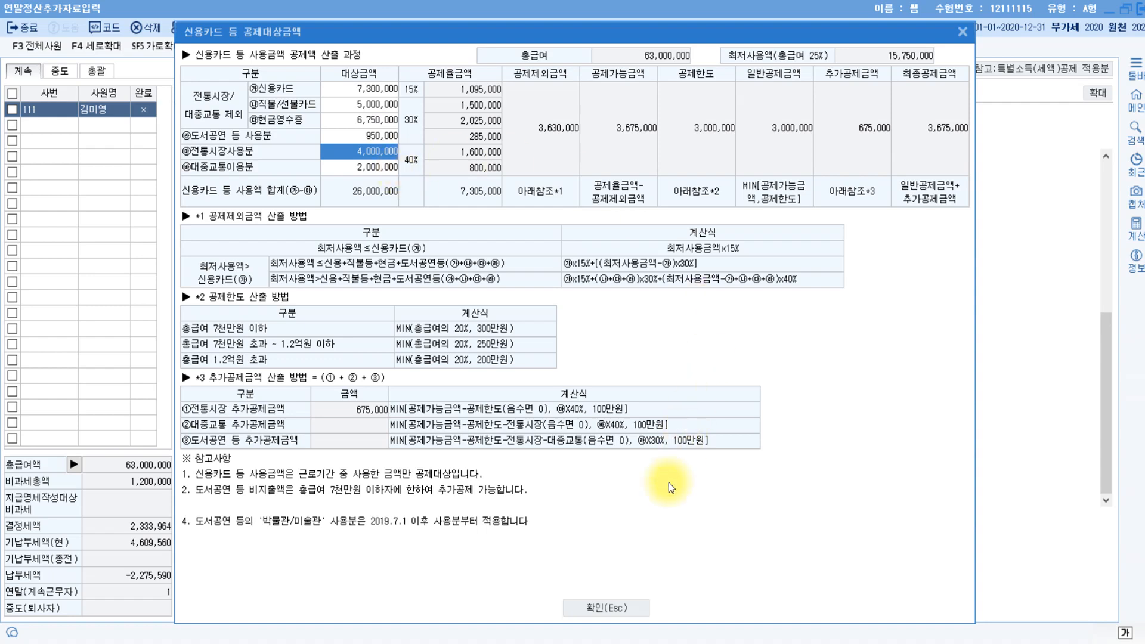
click(619, 605)
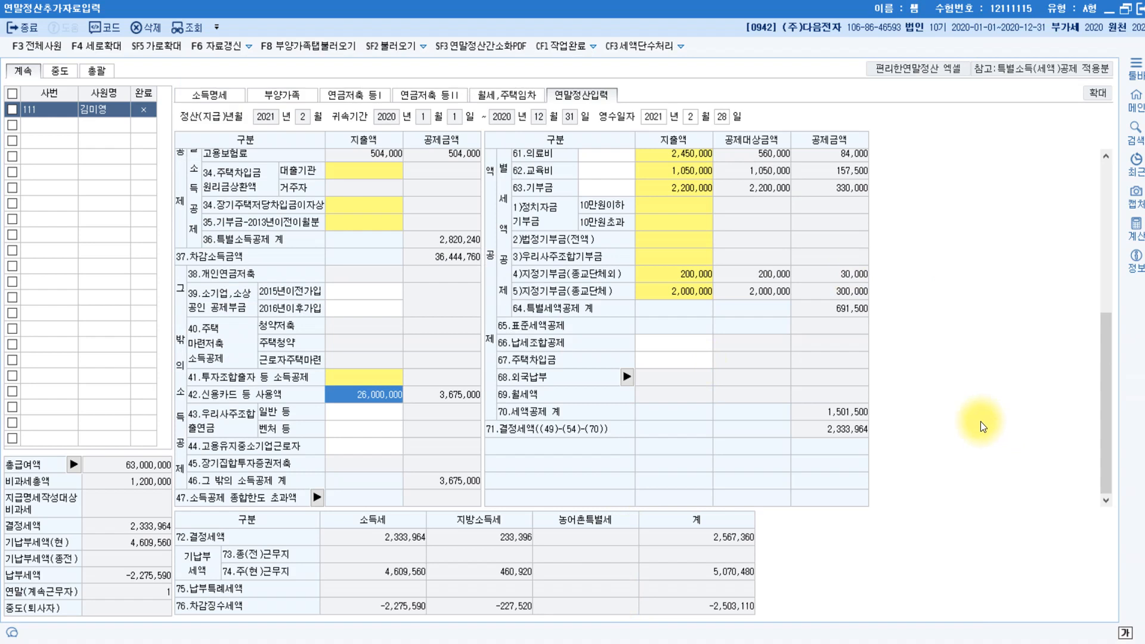
Enter 1,800,000 preschool child tuition under 62.교육비, making it 2,850,000 with a 427,500 credit.
click(696, 169)
double_click(696, 170)
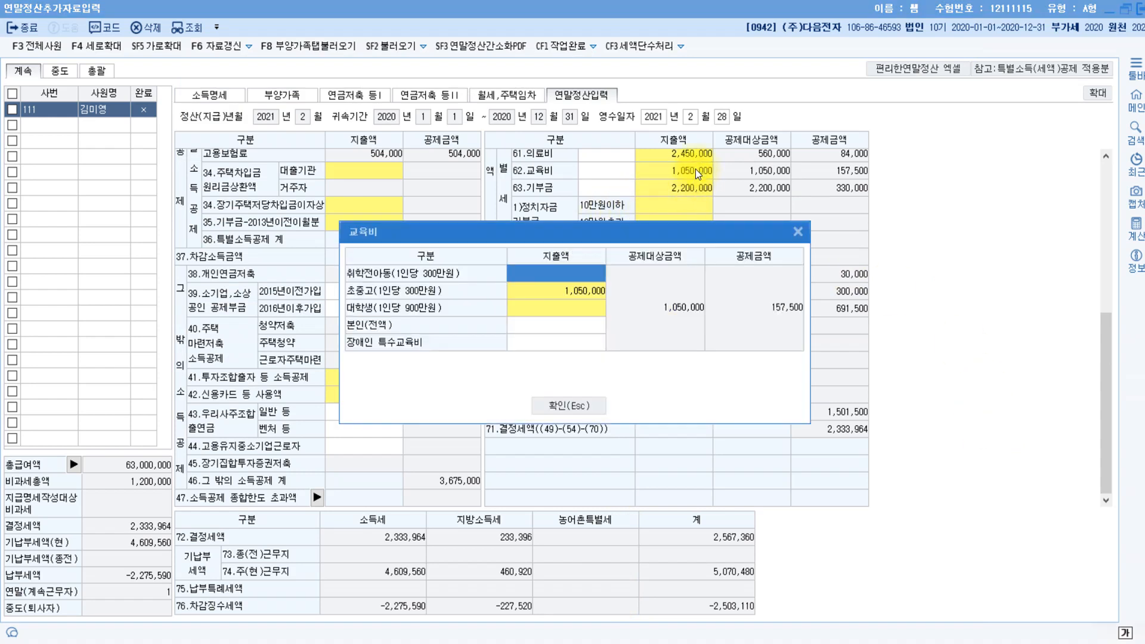
double_click(551, 273)
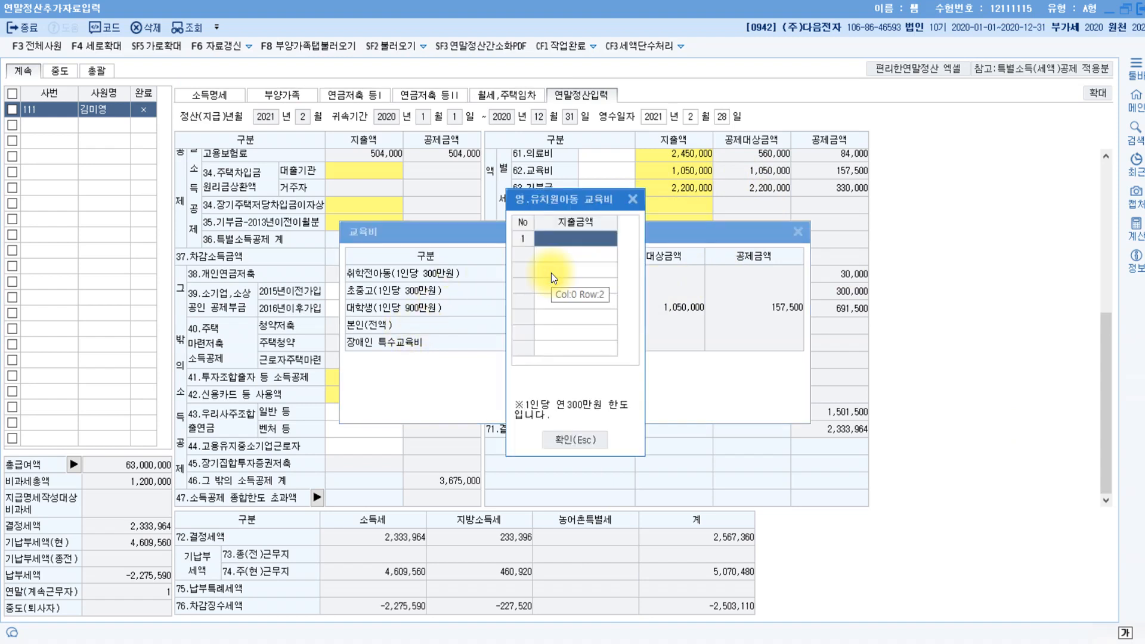
text(1800000)
key(Return)
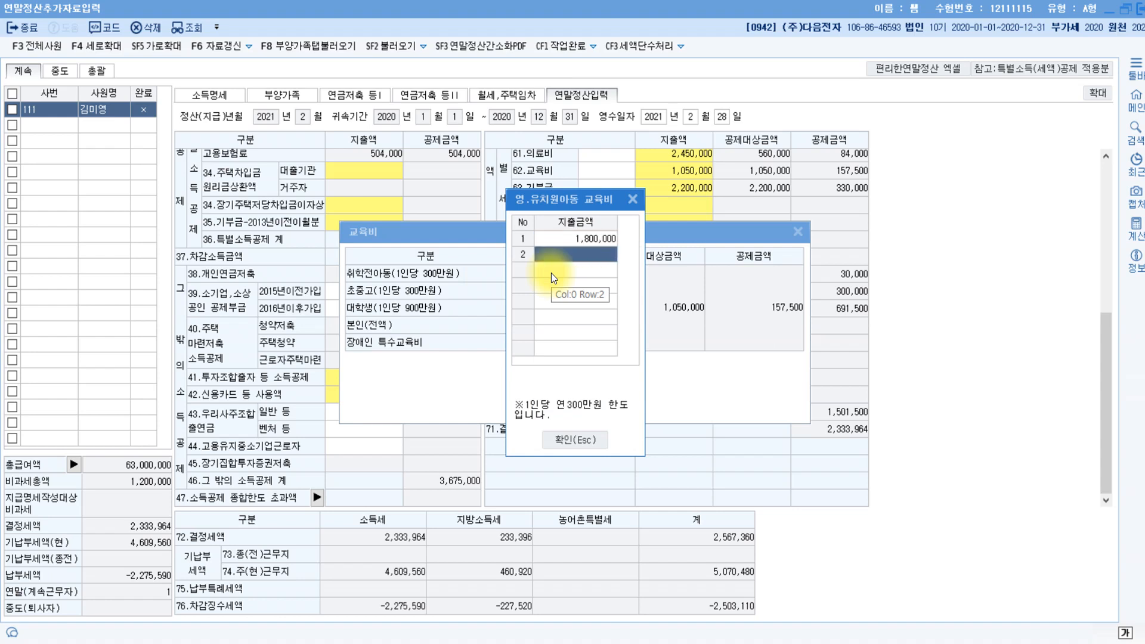
click(590, 436)
click(571, 405)
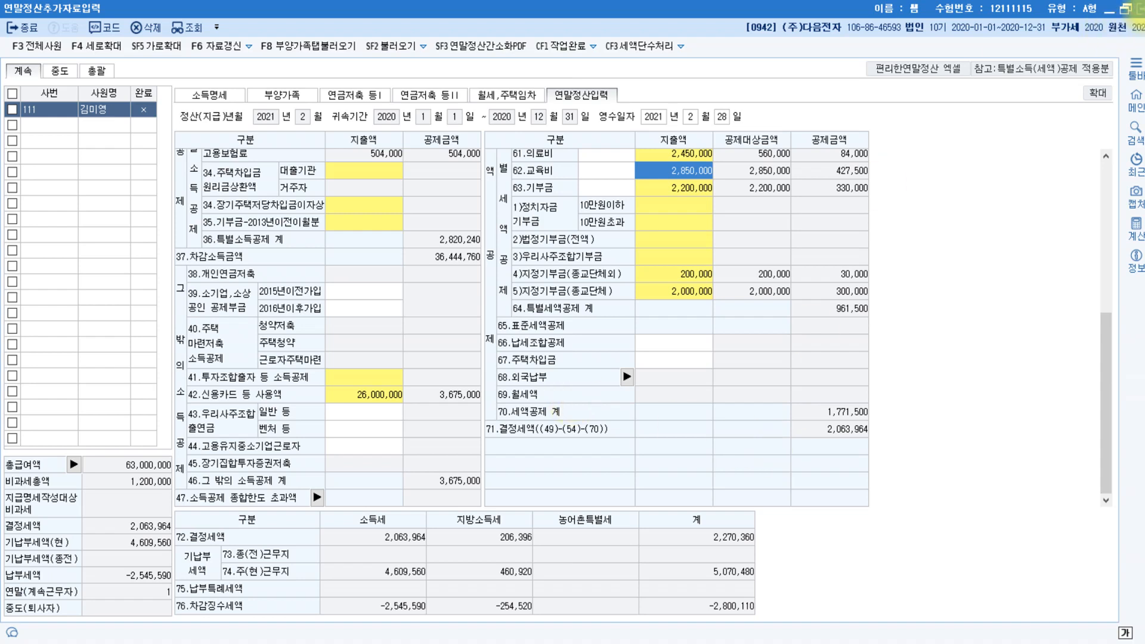
Minimize KcLep and scroll the Hangul answer document up to the 문제5 heading.
click(1109, 10)
scroll(744, 280, up, 5)
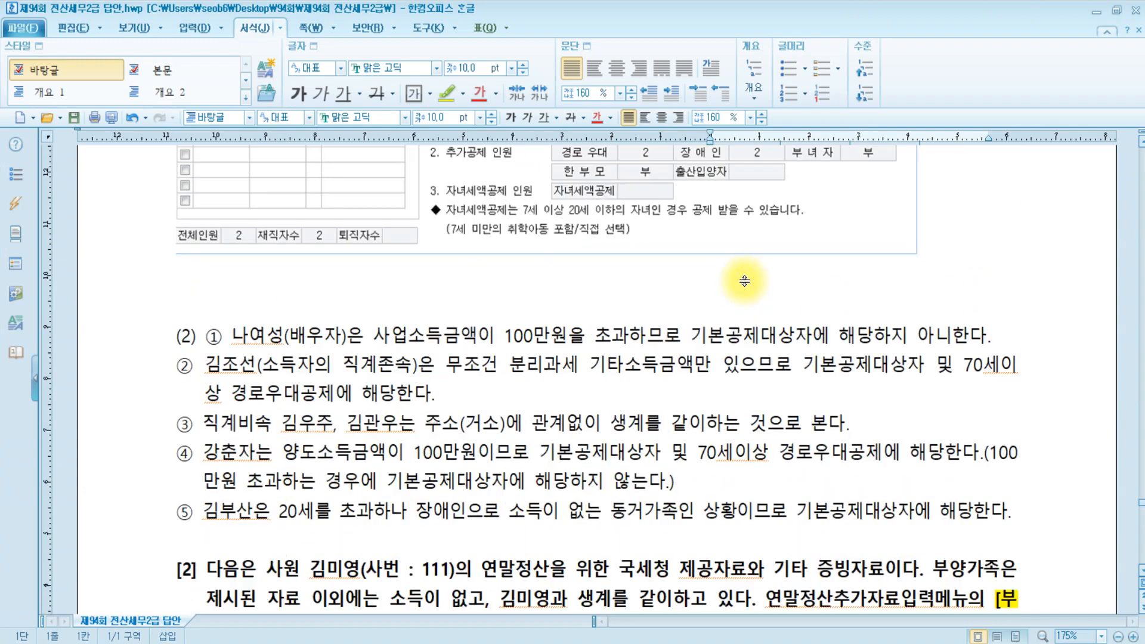
scroll(744, 281, up, 5)
scroll(744, 280, up, 15)
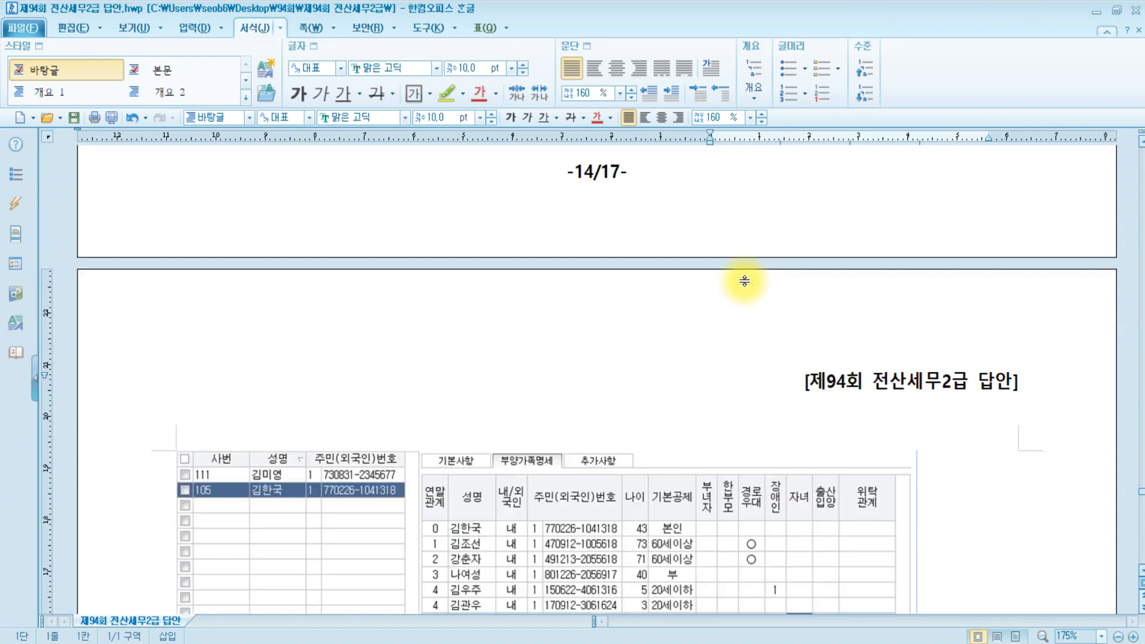
scroll(744, 280, up, 5)
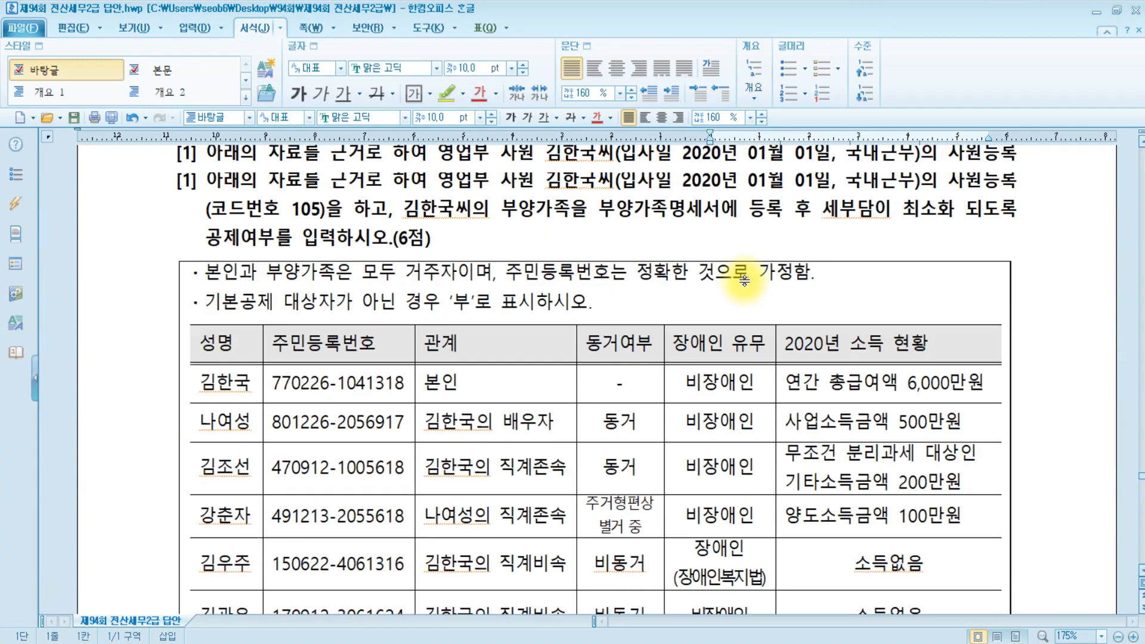